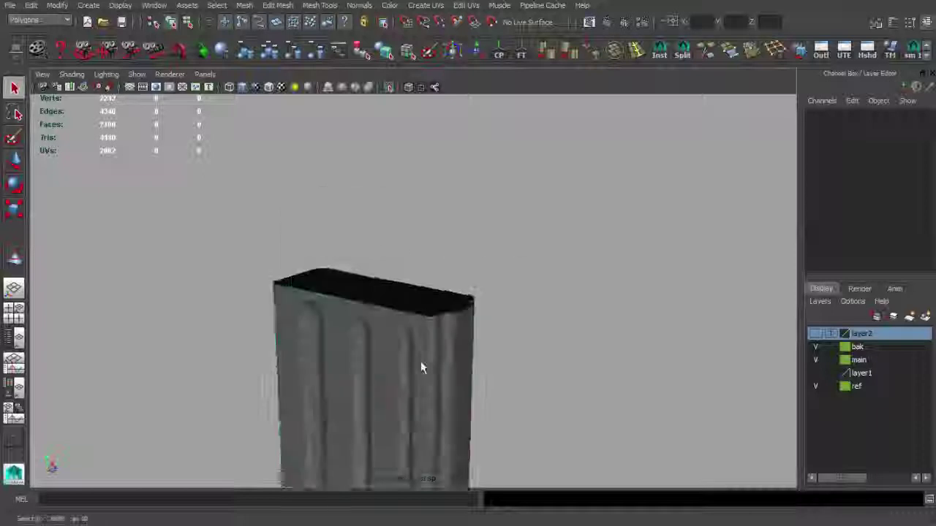
# Select the edge loop along the magazine's top and extrude it
pyautogui.doubleClick(462, 322)
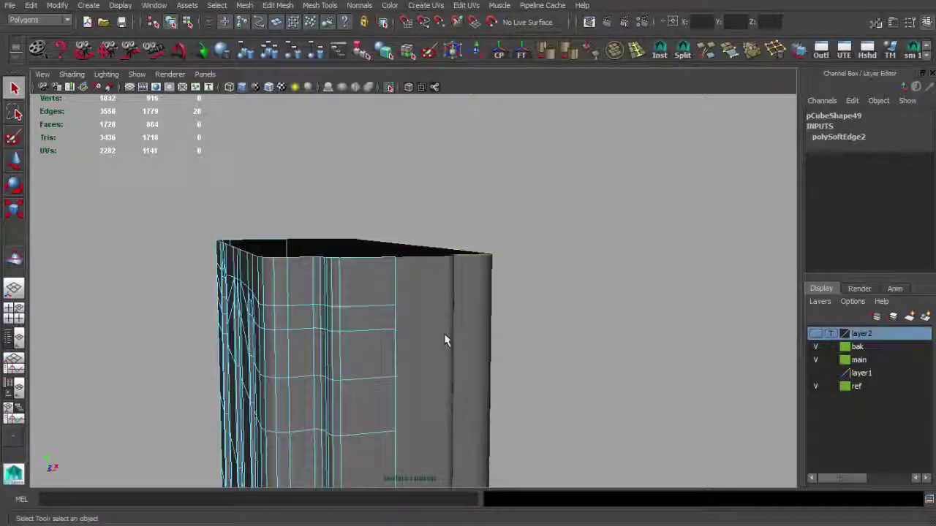
pyautogui.hotkey('ctrl', 'e')
pyautogui.keyDown('alt'); pyautogui.moveTo(251, 180); pyautogui.dragTo(241, 183); pyautogui.keyUp('alt')
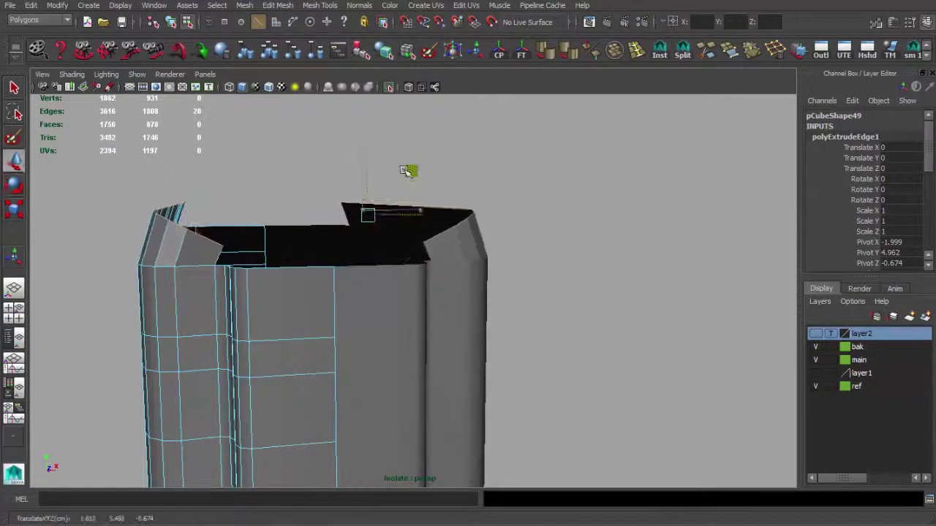
pyautogui.keyDown('alt'); pyautogui.moveTo(408, 171); pyautogui.dragTo(476, 164); pyautogui.keyUp('alt')
pyautogui.press('q')
pyautogui.press('F8')
pyautogui.keyDown('alt'); pyautogui.moveTo(537, 278); pyautogui.dragTo(274, 228); pyautogui.keyUp('alt')
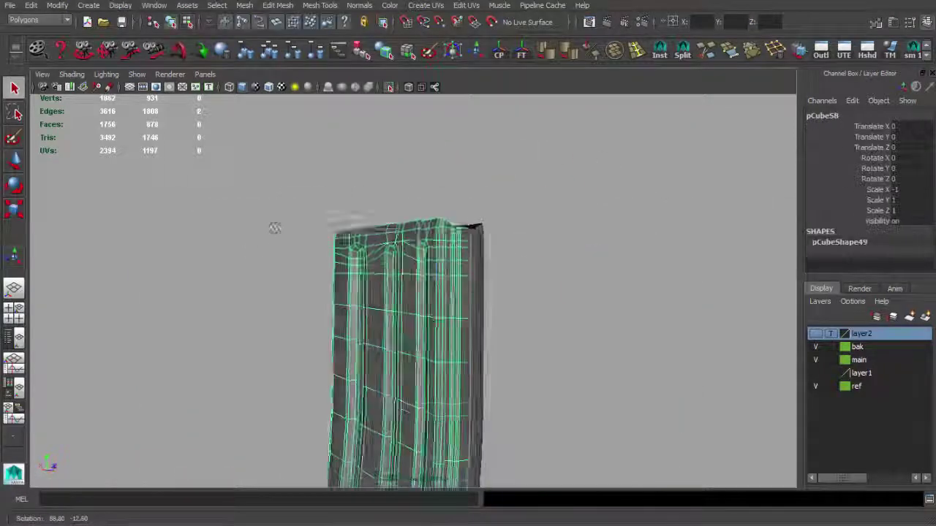
pyautogui.keyDown('alt'); pyautogui.moveTo(397, 236); pyautogui.dragTo(438, 298); pyautogui.keyUp('alt')
pyautogui.scroll(5, 438, 298)
pyautogui.press('F11')
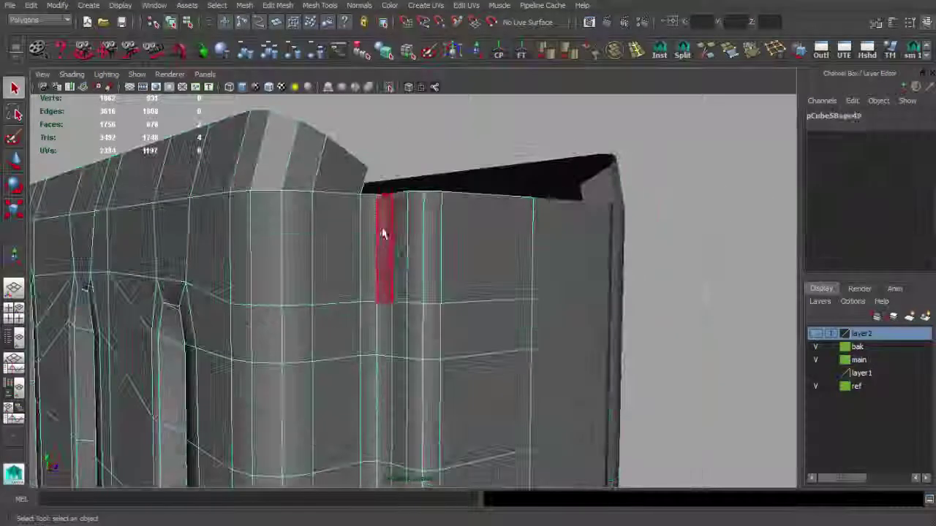
pyautogui.press('F8')
pyautogui.moveTo(351, 273)
pyautogui.keyDown('alt'); pyautogui.mouseDown()
pyautogui.moveTo(426, 274)
pyautogui.moveTo(474, 292)
pyautogui.mouseUp(); pyautogui.keyUp('alt')
# Extrude the top-right edge, redo the extrusion, and snap its new vertex onto the body's edge
pyautogui.press('F10')
pyautogui.click(475, 278)
pyautogui.hotkey('ctrl', 'e')
pyautogui.press('w')
pyautogui.moveTo(476, 186)
pyautogui.keyDown('alt'); pyautogui.mouseDown()
pyautogui.moveTo(483, 251)
pyautogui.moveTo(407, 191)
pyautogui.mouseUp(); pyautogui.keyUp('alt')
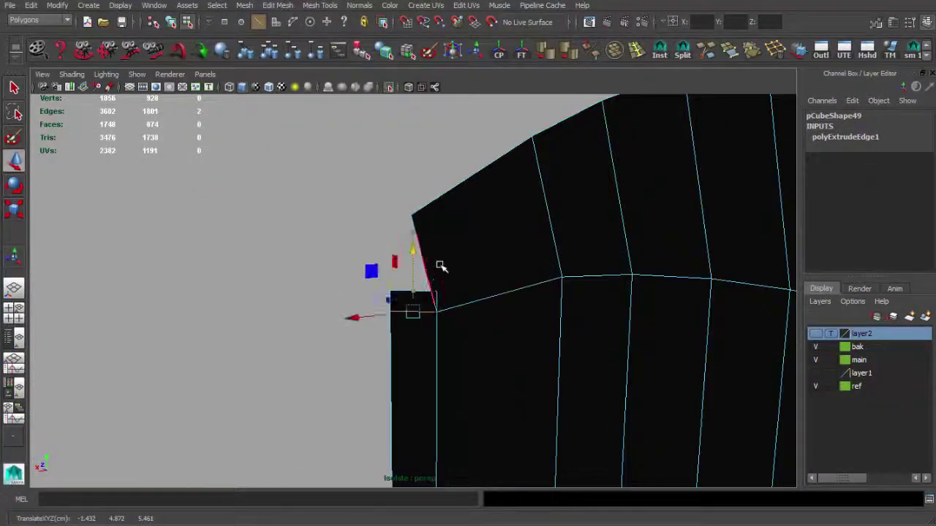
pyautogui.hotkey('ctrl', 'z')
pyautogui.hotkey('ctrl', 'e')
pyautogui.moveTo(435, 295)
pyautogui.keyDown('alt'); pyautogui.mouseDown()
pyautogui.moveTo(334, 292)
pyautogui.moveTo(352, 245)
pyautogui.mouseUp(); pyautogui.keyUp('alt')
pyautogui.moveTo(369, 280); pyautogui.dragTo(341, 251, button='right')
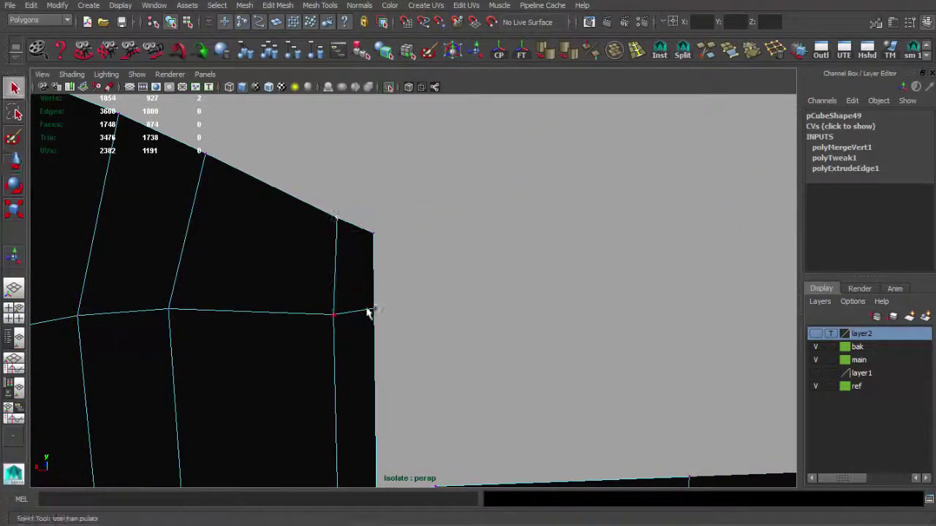
pyautogui.moveTo(369, 253)
pyautogui.keyDown('alt'); pyautogui.mouseDown()
pyautogui.moveTo(446, 223)
pyautogui.moveTo(152, 287)
pyautogui.moveTo(439, 249)
pyautogui.moveTo(524, 250)
pyautogui.moveTo(487, 349)
pyautogui.moveTo(418, 310)
pyautogui.moveTo(438, 283)
pyautogui.moveTo(593, 288)
pyautogui.moveTo(453, 314)
pyautogui.moveTo(460, 261)
pyautogui.moveTo(554, 292)
pyautogui.mouseUp(); pyautogui.keyUp('alt')
# Merge the extruded corner vertices into the body, leaving 2255 vertices and 2110 faces
pyautogui.press('F8')
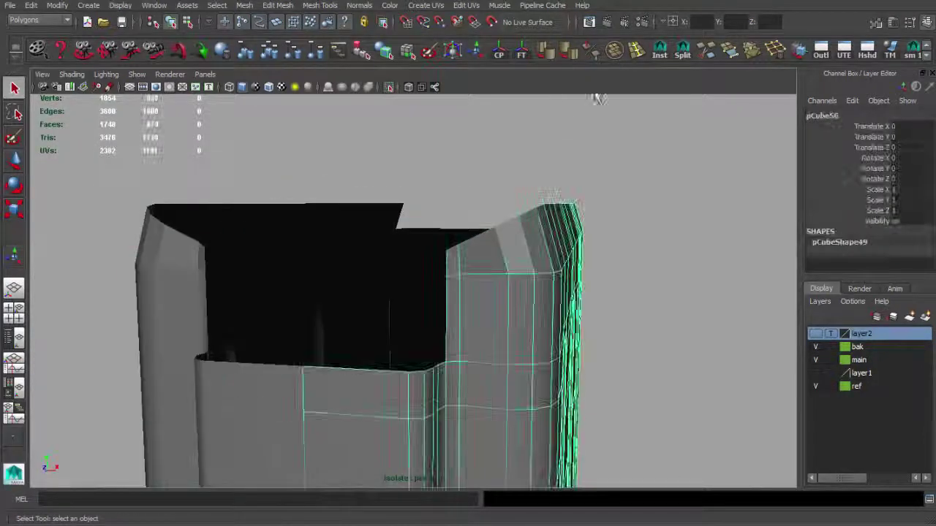
pyautogui.press('w')
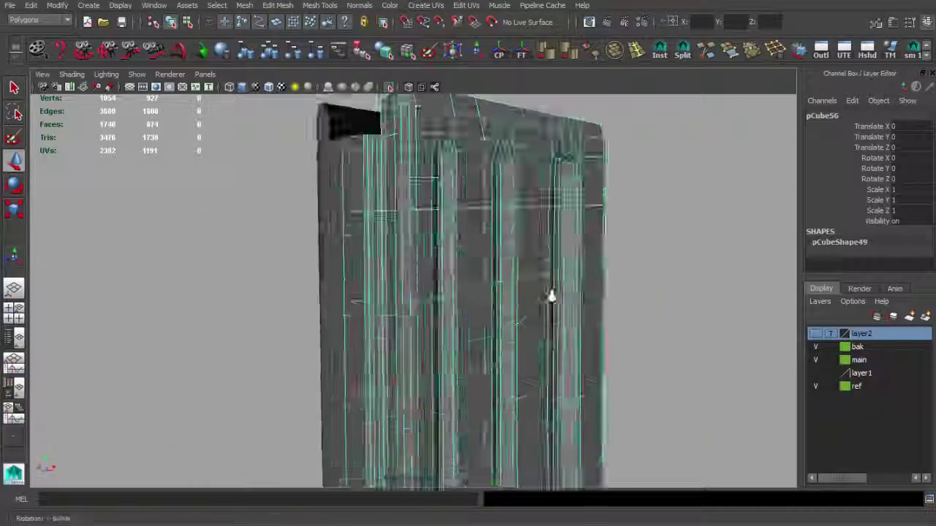
pyautogui.press('F8')
pyautogui.press('q')
pyautogui.scroll(5, 356, 241)
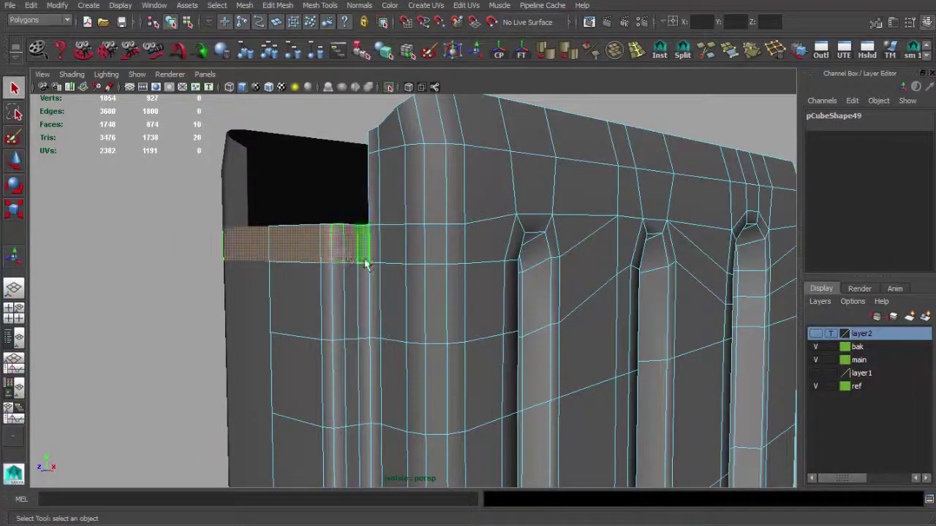
pyautogui.press('F8')
pyautogui.scroll(-5, 401, 255)
pyautogui.moveTo(464, 310)
pyautogui.keyDown('alt'); pyautogui.mouseDown()
pyautogui.moveTo(522, 367)
pyautogui.moveTo(544, 228)
pyautogui.mouseUp(); pyautogui.keyUp('alt')
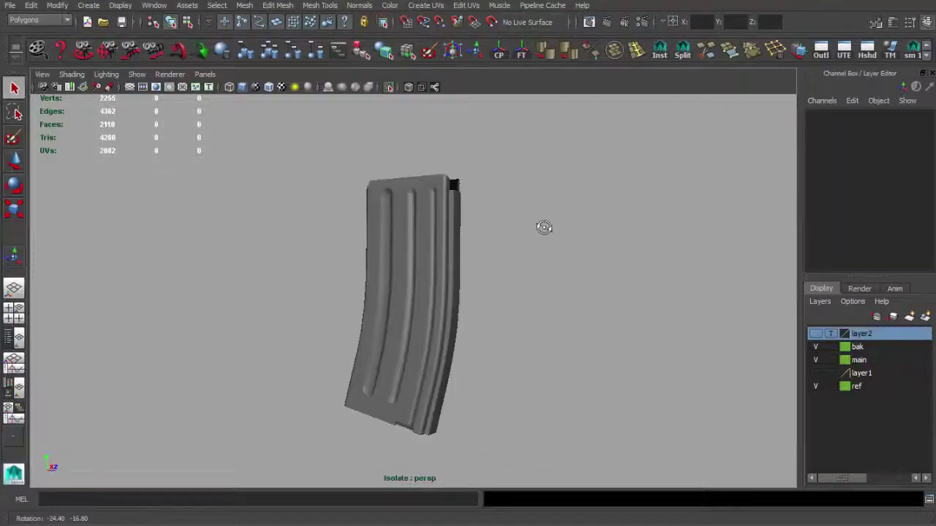
# Extrude the side wall's top edge and move it inward into a lip
pyautogui.keyDown('alt'); pyautogui.moveTo(582, 265); pyautogui.dragTo(407, 256); pyautogui.keyUp('alt')
pyautogui.scroll(5, 534, 309)
pyautogui.click(593, 293)
pyautogui.moveTo(593, 293)
pyautogui.keyDown('alt'); pyautogui.mouseDown()
pyautogui.moveTo(473, 306)
pyautogui.moveTo(527, 255)
pyautogui.moveTo(480, 236)
pyautogui.mouseUp(); pyautogui.keyUp('alt')
pyautogui.scroll(4, 512, 249)
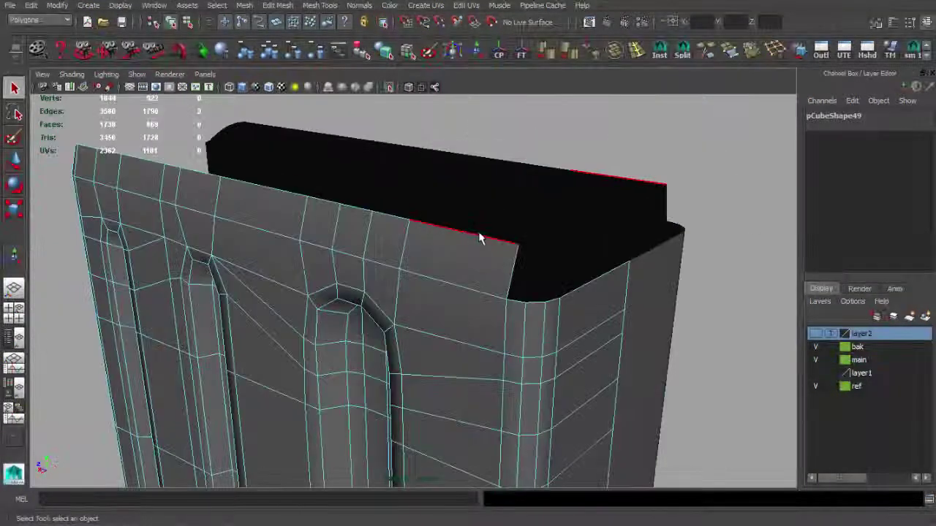
pyautogui.scroll(-5, 453, 263)
pyautogui.hotkey('ctrl', 'e')
pyautogui.moveTo(422, 289)
pyautogui.keyDown('alt'); pyautogui.mouseDown()
pyautogui.moveTo(337, 212)
pyautogui.moveTo(495, 239)
pyautogui.moveTo(449, 225)
pyautogui.mouseUp(); pyautogui.keyUp('alt')
pyautogui.press('w')
pyautogui.scroll(2, 494, 239)
pyautogui.press('q')
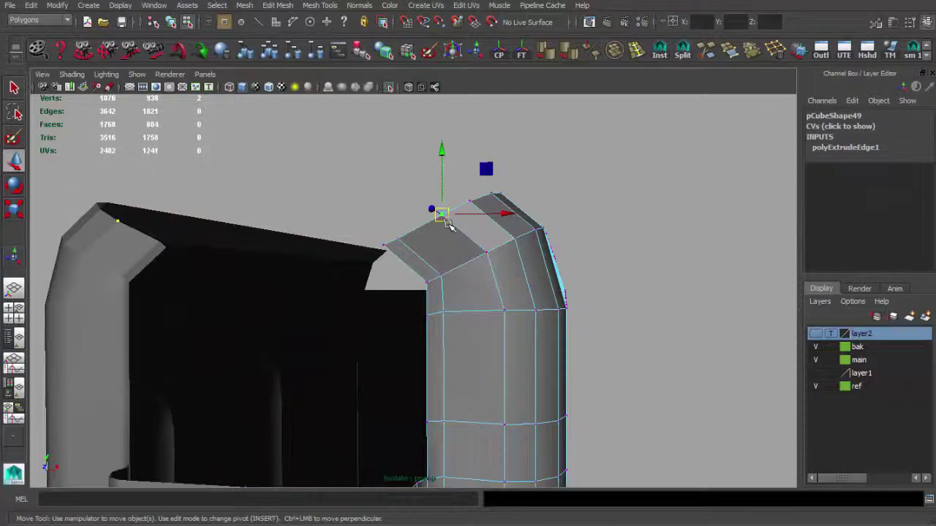
pyautogui.keyDown('alt'); pyautogui.moveTo(433, 281); pyautogui.dragTo(478, 275); pyautogui.keyUp('alt')
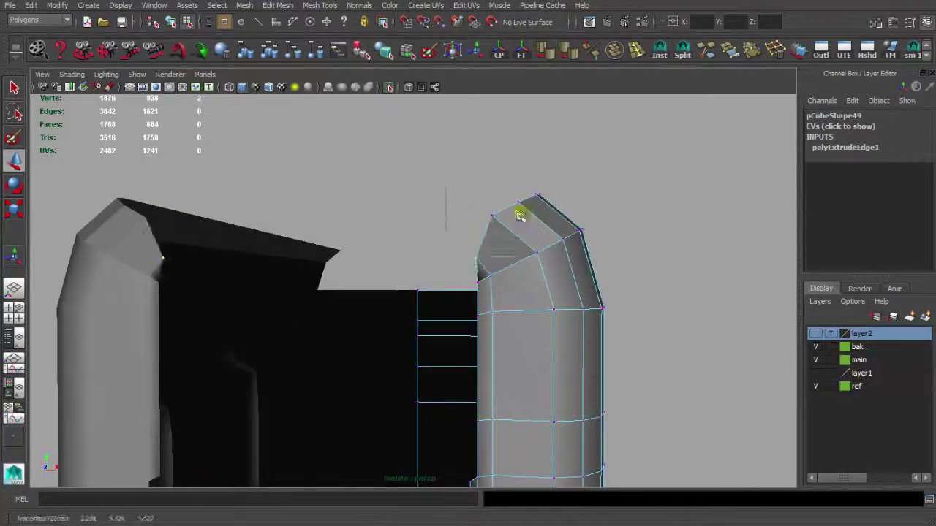
# Cut new edges across the rounded side wall with the Split Polygon Tool
pyautogui.press('F8')
pyautogui.keyDown('alt'); pyautogui.moveTo(535, 244); pyautogui.dragTo(514, 226); pyautogui.keyUp('alt')
pyautogui.click(547, 52)
pyautogui.moveTo(512, 183)
pyautogui.keyDown('alt'); pyautogui.mouseDown()
pyautogui.moveTo(480, 191)
pyautogui.moveTo(579, 307)
pyautogui.mouseUp(); pyautogui.keyUp('alt')
pyautogui.click(404, 278)
pyautogui.moveTo(404, 278)
pyautogui.keyDown('alt'); pyautogui.mouseDown()
pyautogui.moveTo(305, 261)
pyautogui.moveTo(385, 268)
pyautogui.moveTo(333, 296)
pyautogui.moveTo(486, 326)
pyautogui.mouseUp(); pyautogui.keyUp('alt')
pyautogui.press('w')
pyautogui.click(686, 57)
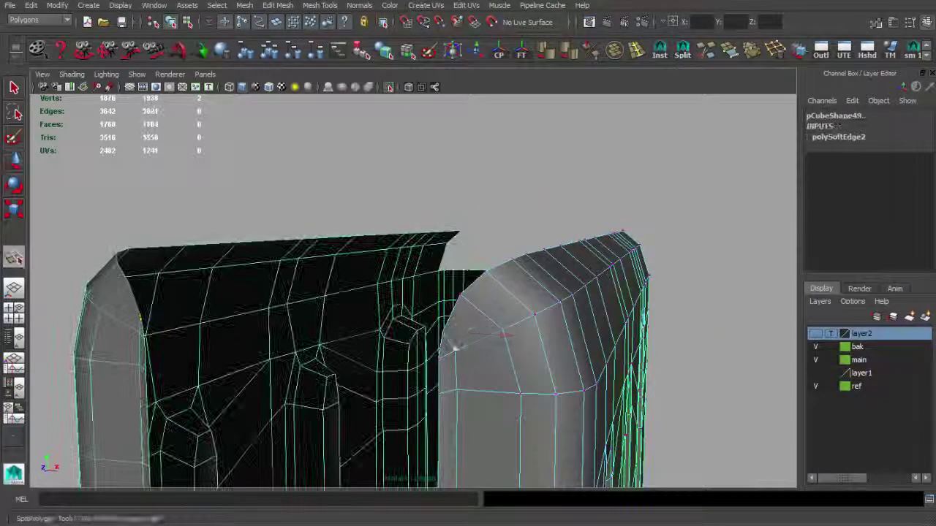
pyautogui.keyDown('alt'); pyautogui.moveTo(491, 297); pyautogui.dragTo(344, 347); pyautogui.keyUp('alt')
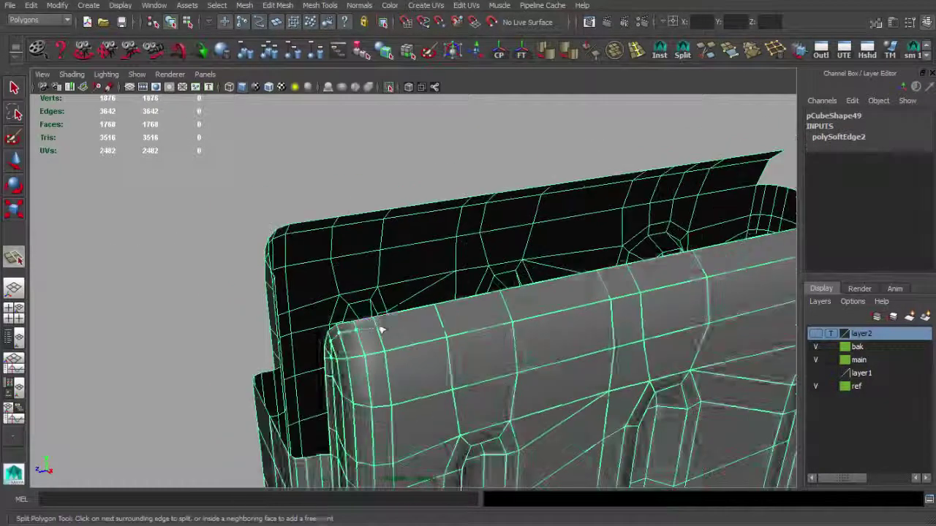
pyautogui.moveTo(404, 326)
pyautogui.keyDown('alt'); pyautogui.mouseDown()
pyautogui.moveTo(643, 266)
pyautogui.moveTo(413, 309)
pyautogui.moveTo(561, 293)
pyautogui.mouseUp(); pyautogui.keyUp('alt')
pyautogui.press('Return')
# Move the stray top-corner vertices and Merge them to Center
pyautogui.click(536, 261)
pyautogui.click(569, 240)
pyautogui.moveTo(537, 262)
pyautogui.keyDown('alt'); pyautogui.mouseDown()
pyautogui.moveTo(568, 240)
pyautogui.moveTo(525, 286)
pyautogui.moveTo(368, 334)
pyautogui.mouseUp(); pyautogui.keyUp('alt')
pyautogui.click(408, 317)
pyautogui.press('f')
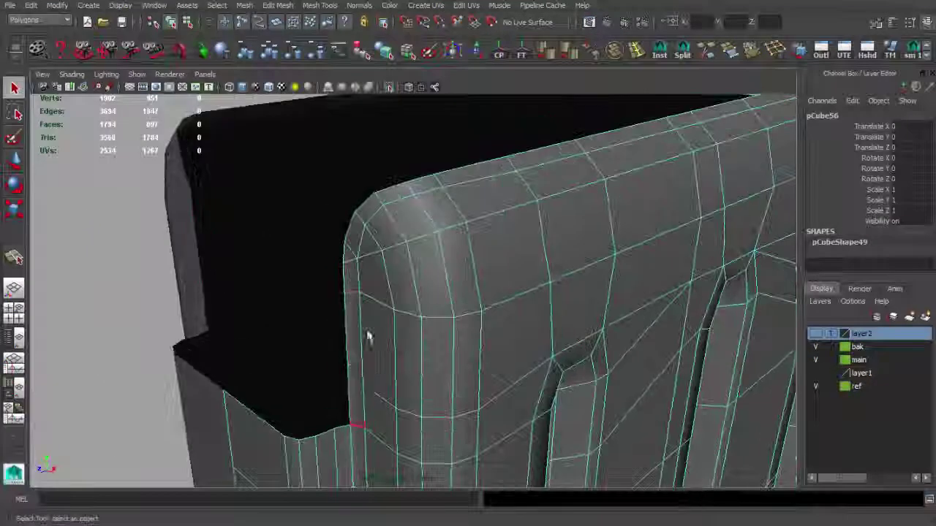
pyautogui.press('F11')
pyautogui.moveTo(374, 391)
pyautogui.keyDown('alt'); pyautogui.mouseDown()
pyautogui.moveTo(228, 409)
pyautogui.moveTo(397, 162)
pyautogui.mouseUp(); pyautogui.keyUp('alt')
pyautogui.press('q')
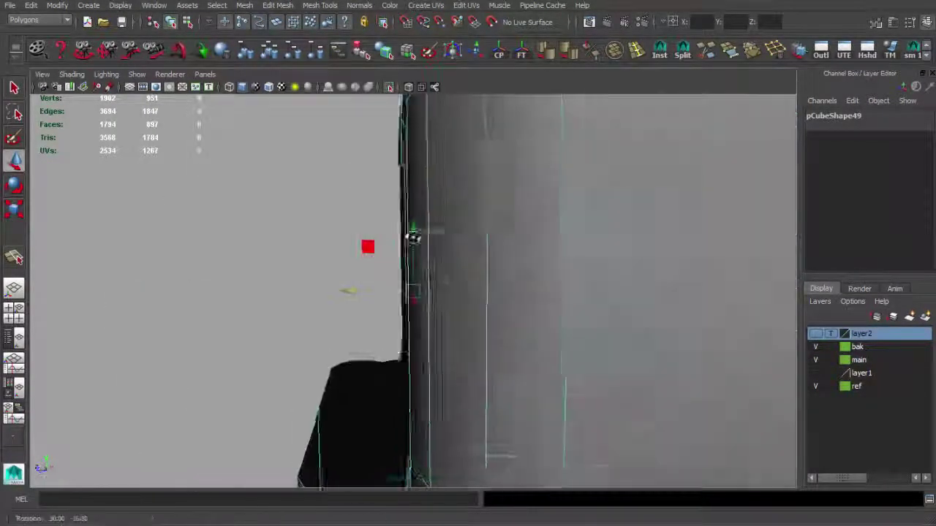
pyautogui.click(754, 50)
pyautogui.keyDown('alt'); pyautogui.moveTo(344, 188); pyautogui.dragTo(433, 203); pyautogui.keyUp('alt')
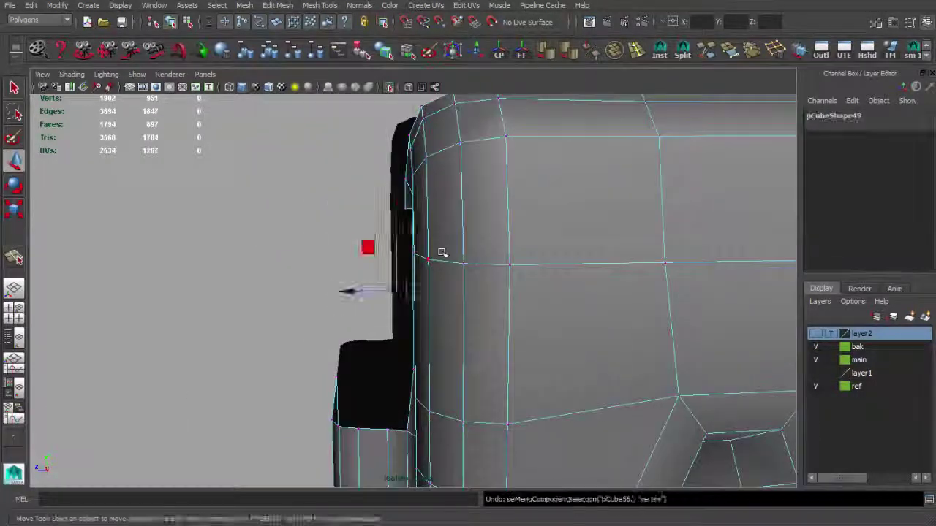
pyautogui.press('q')
# Scale the lip-corner edges into line and show the four-view layout
pyautogui.keyDown('alt'); pyautogui.moveTo(442, 252); pyautogui.dragTo(428, 253); pyautogui.keyUp('alt')
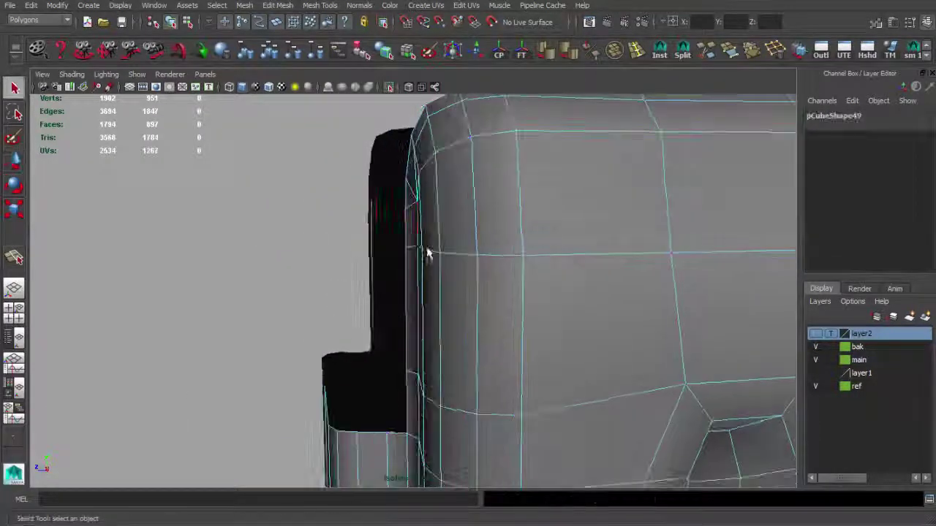
pyautogui.keyDown('alt'); pyautogui.moveTo(416, 296); pyautogui.dragTo(424, 199); pyautogui.keyUp('alt')
pyautogui.press('w')
pyautogui.moveTo(412, 268)
pyautogui.keyDown('alt'); pyautogui.mouseDown()
pyautogui.moveTo(459, 342)
pyautogui.moveTo(431, 345)
pyautogui.moveTo(397, 278)
pyautogui.moveTo(483, 282)
pyautogui.moveTo(295, 307)
pyautogui.moveTo(571, 309)
pyautogui.moveTo(410, 285)
pyautogui.mouseUp(); pyautogui.keyUp('alt')
pyautogui.press('r')
pyautogui.press('q')
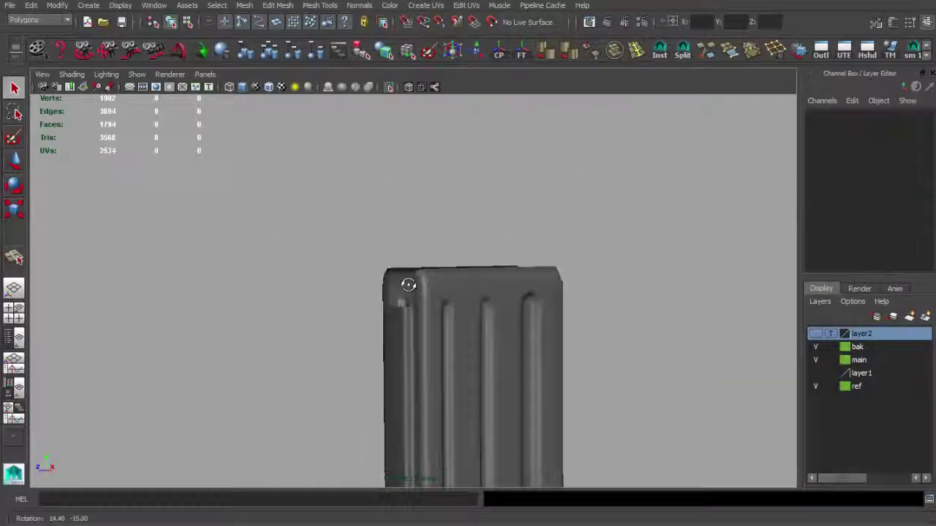
pyautogui.click(481, 292)
pyautogui.keyDown('alt'); pyautogui.moveTo(481, 292); pyautogui.dragTo(376, 268); pyautogui.keyUp('alt')
pyautogui.press('space')
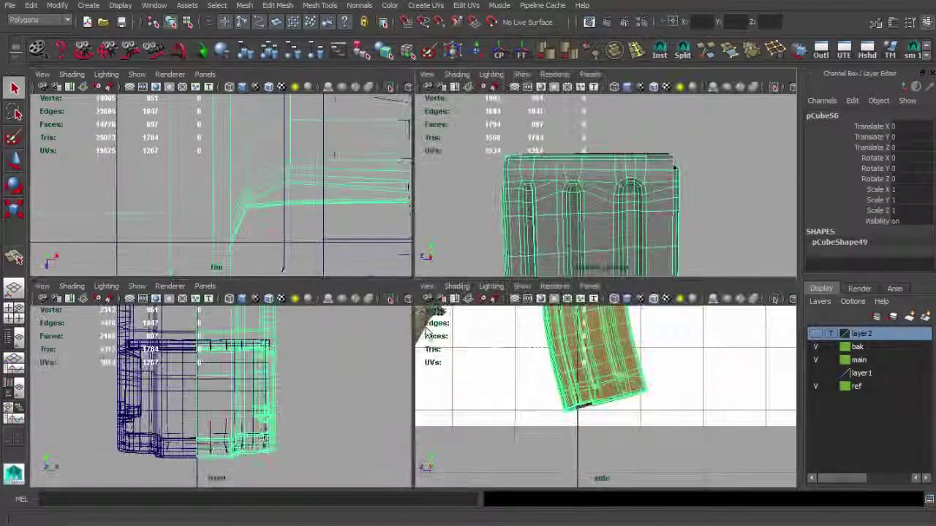
# Maximize the perspective view and frame the step between the raised and lower magazine top
pyautogui.press('space')
pyautogui.moveTo(575, 215)
pyautogui.keyDown('alt'); pyautogui.mouseDown()
pyautogui.moveTo(491, 283)
pyautogui.moveTo(474, 274)
pyautogui.mouseUp(); pyautogui.keyUp('alt')
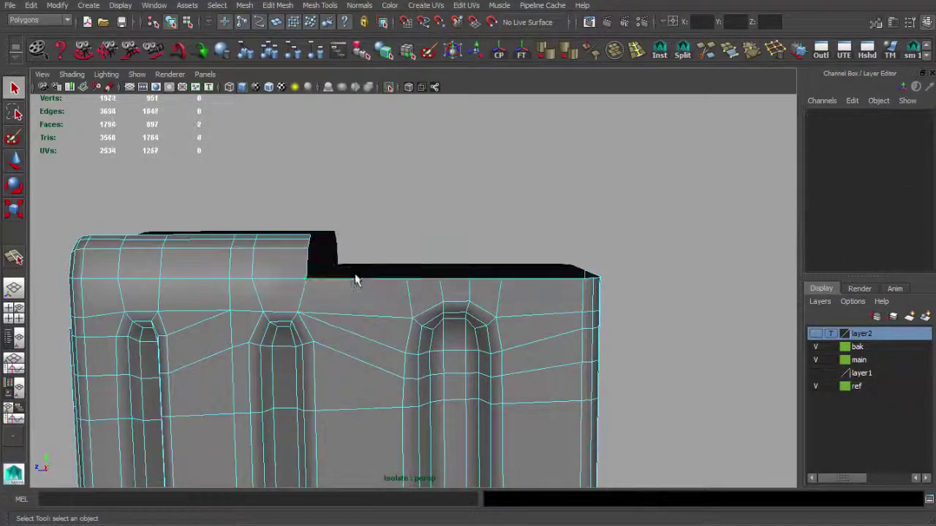
pyautogui.keyDown('alt'); pyautogui.moveTo(355, 280); pyautogui.dragTo(415, 238); pyautogui.keyUp('alt')
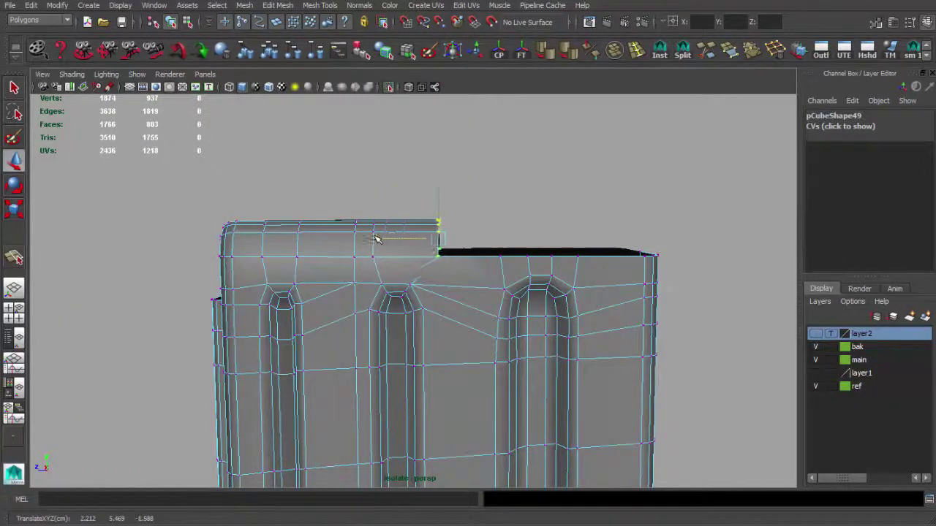
pyautogui.scroll(2, 409, 212)
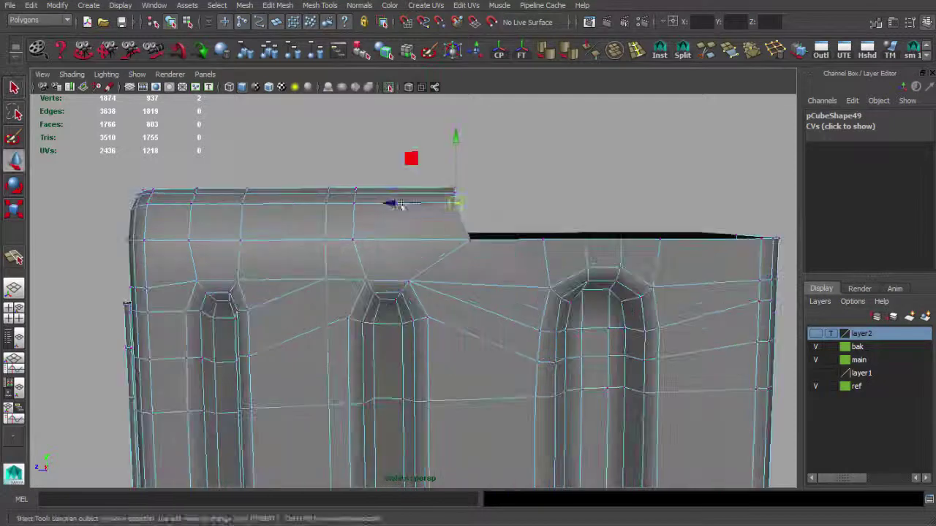
pyautogui.scroll(2, 460, 180)
pyautogui.click(401, 161)
pyautogui.keyDown('alt'); pyautogui.moveTo(449, 192); pyautogui.dragTo(597, 268); pyautogui.keyUp('alt')
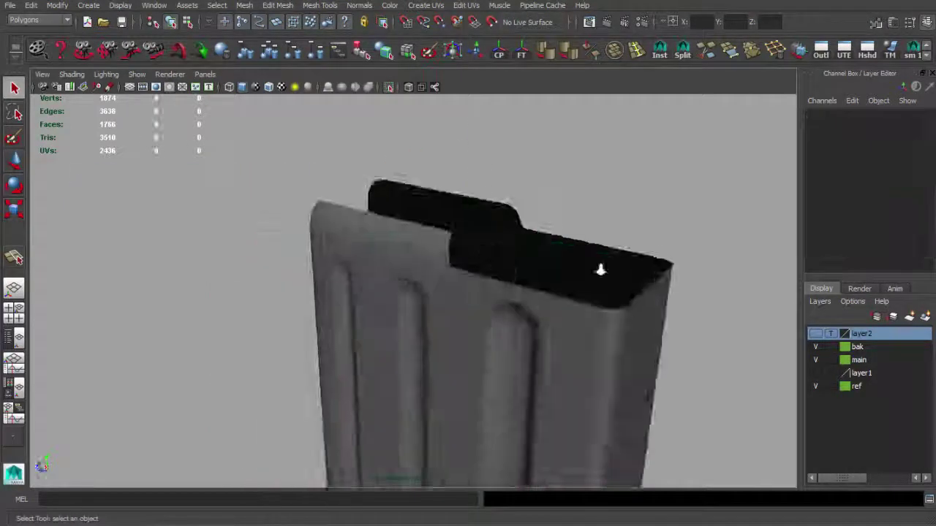
pyautogui.scroll(-3, 411, 252)
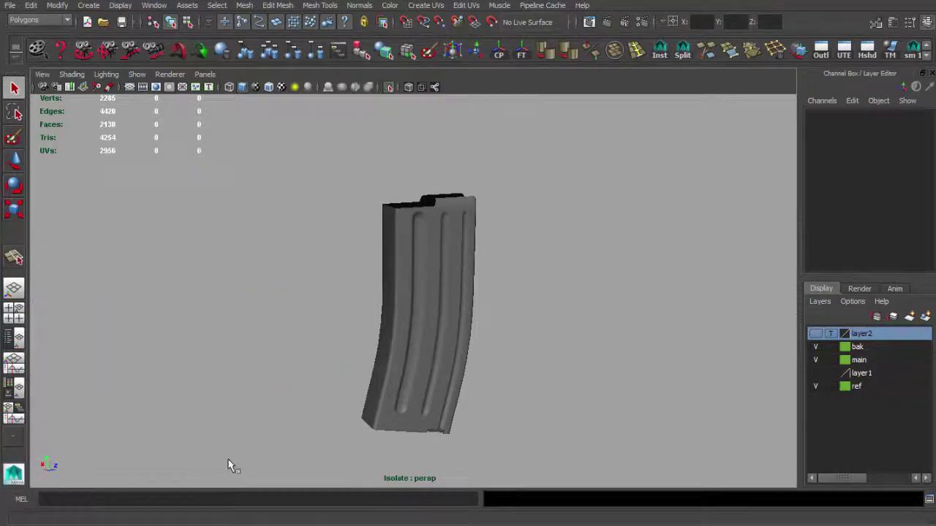
pyautogui.keyDown('alt'); pyautogui.moveTo(229, 467); pyautogui.dragTo(559, 355, button='right'); pyautogui.keyUp('alt')
# Select the top sling loop's edges and extrude them into a strip
pyautogui.click(508, 355)
pyautogui.scroll(5, 519, 351)
pyautogui.moveTo(519, 351)
pyautogui.keyDown('alt'); pyautogui.mouseDown()
pyautogui.moveTo(527, 263)
pyautogui.moveTo(539, 240)
pyautogui.mouseUp(); pyautogui.keyUp('alt')
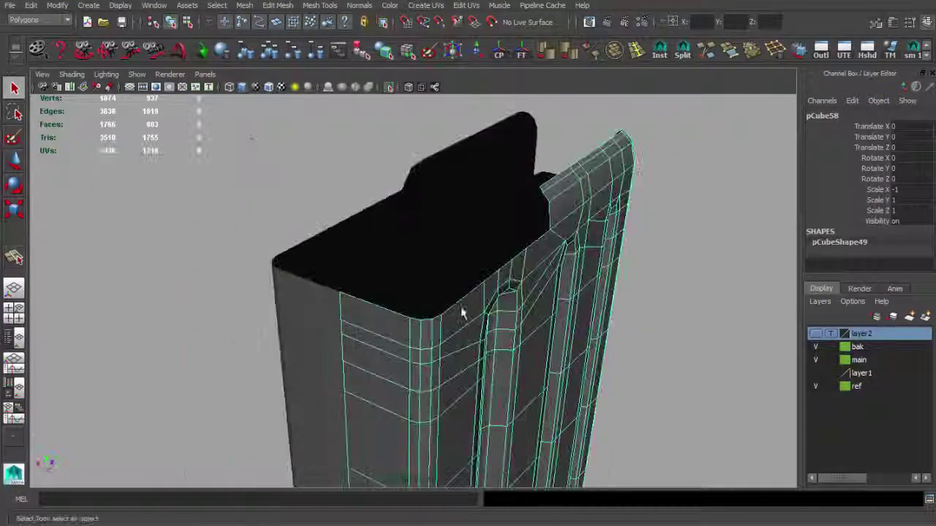
pyautogui.press('F10')
pyautogui.scroll(5, 482, 295)
pyautogui.scroll(-5, 482, 295)
pyautogui.hotkey('ctrl', 'e')
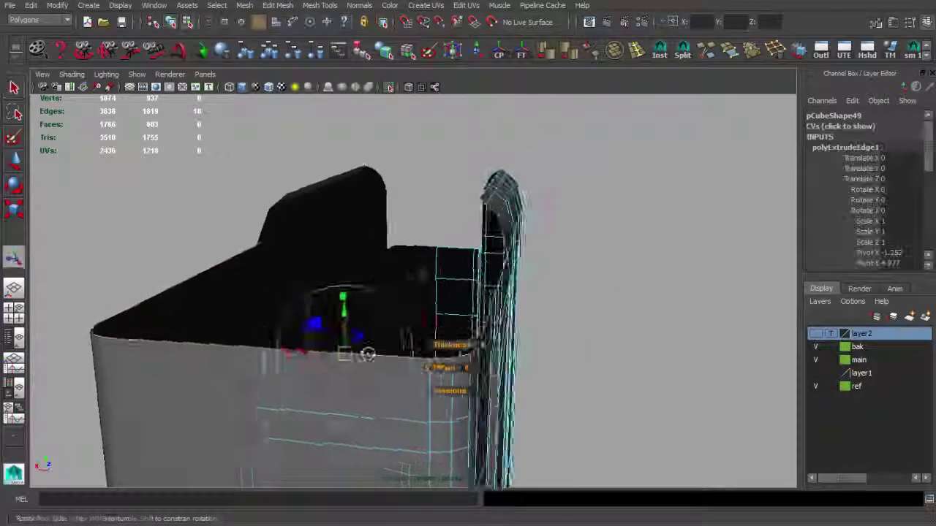
pyautogui.keyDown('alt'); pyautogui.moveTo(482, 295); pyautogui.dragTo(311, 241); pyautogui.keyUp('alt')
pyautogui.moveTo(291, 357)
pyautogui.keyDown('alt'); pyautogui.mouseDown()
pyautogui.moveTo(449, 372)
pyautogui.moveTo(470, 359)
pyautogui.moveTo(428, 341)
pyautogui.moveTo(404, 308)
pyautogui.moveTo(391, 313)
pyautogui.moveTo(418, 345)
pyautogui.moveTo(669, 309)
pyautogui.moveTo(557, 322)
pyautogui.mouseUp(); pyautogui.keyUp('alt')
pyautogui.press('F8')
pyautogui.press('F8')
pyautogui.moveTo(550, 381)
pyautogui.keyDown('alt'); pyautogui.mouseDown()
pyautogui.moveTo(459, 406)
pyautogui.moveTo(329, 355)
pyautogui.mouseUp(); pyautogui.keyUp('alt')
# Re-extrude the strip after undoing a bad extrusion, then select its full edge loop
pyautogui.hotkey('ctrl', 'e')
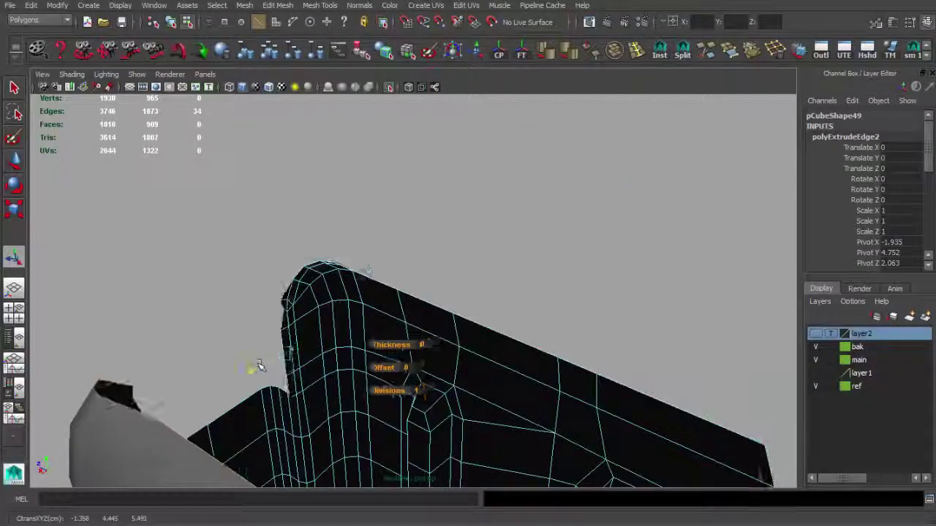
pyautogui.hotkey('ctrl', 'z')
pyautogui.keyDown('alt'); pyautogui.moveTo(289, 322); pyautogui.dragTo(220, 368); pyautogui.keyUp('alt')
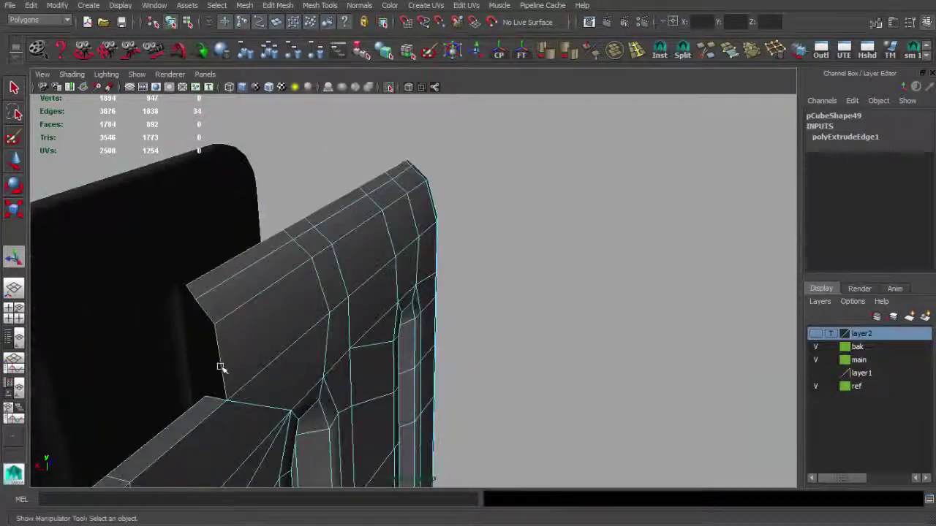
pyautogui.moveTo(389, 174)
pyautogui.keyDown('alt'); pyautogui.mouseDown()
pyautogui.moveTo(355, 251)
pyautogui.moveTo(334, 351)
pyautogui.moveTo(277, 250)
pyautogui.moveTo(536, 274)
pyautogui.mouseUp(); pyautogui.keyUp('alt')
pyautogui.hotkey('ctrl', 'e')
pyautogui.press('w')
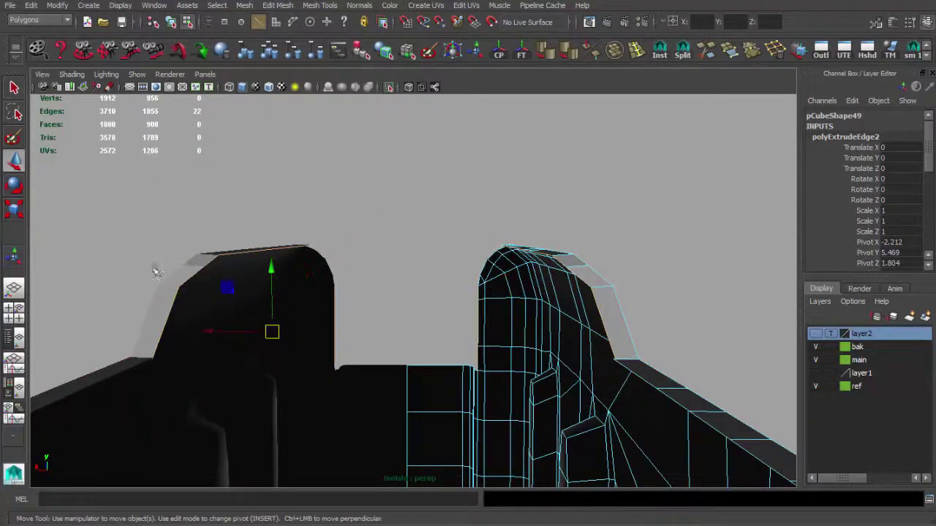
pyautogui.moveTo(509, 307)
pyautogui.keyDown('alt'); pyautogui.mouseDown()
pyautogui.moveTo(449, 303)
pyautogui.moveTo(351, 214)
pyautogui.moveTo(397, 277)
pyautogui.moveTo(307, 217)
pyautogui.moveTo(314, 271)
pyautogui.moveTo(435, 344)
pyautogui.mouseUp(); pyautogui.keyUp('alt')
pyautogui.press('e')
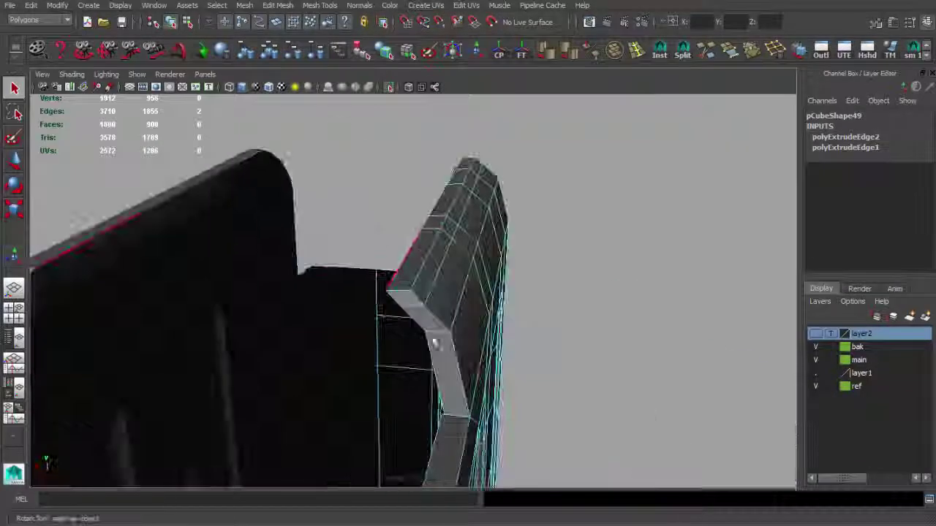
pyautogui.moveTo(406, 270)
pyautogui.keyDown('alt'); pyautogui.mouseDown()
pyautogui.moveTo(366, 273)
pyautogui.moveTo(429, 272)
pyautogui.mouseUp(); pyautogui.keyUp('alt')
pyautogui.doubleClick(429, 272)
pyautogui.press('w')
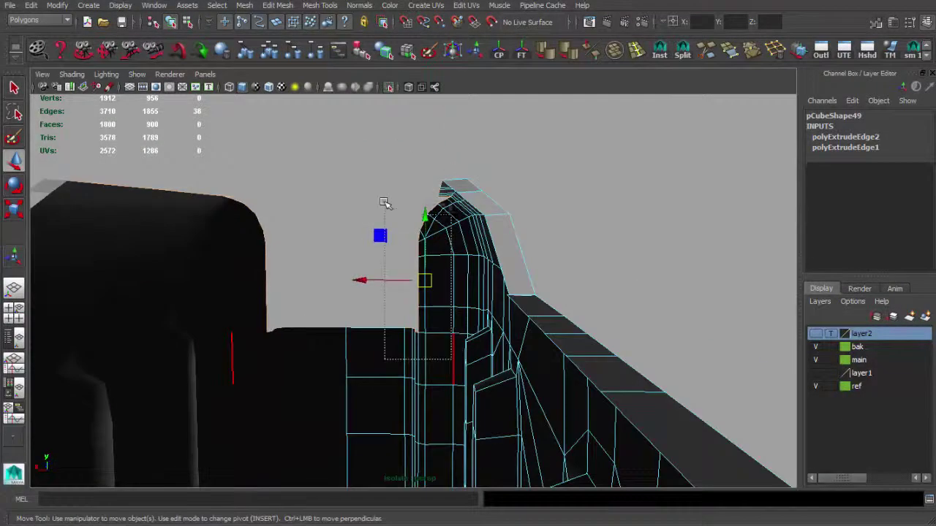
# Reposition the strip's tip vertices, undo a bad tweak, and select its two top edges
pyautogui.keyDown('alt'); pyautogui.moveTo(396, 154); pyautogui.dragTo(428, 171); pyautogui.keyUp('alt')
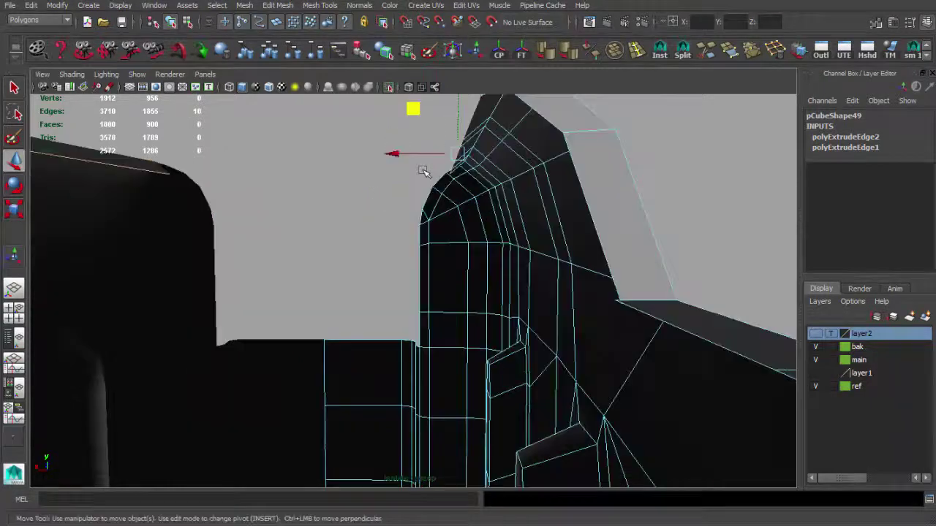
pyautogui.click(508, 236)
pyautogui.moveTo(507, 237)
pyautogui.keyDown('alt'); pyautogui.mouseDown()
pyautogui.moveTo(472, 244)
pyautogui.moveTo(378, 202)
pyautogui.moveTo(389, 212)
pyautogui.moveTo(368, 183)
pyautogui.moveTo(386, 184)
pyautogui.moveTo(420, 272)
pyautogui.moveTo(460, 271)
pyautogui.moveTo(369, 217)
pyautogui.moveTo(633, 322)
pyautogui.moveTo(477, 192)
pyautogui.moveTo(359, 163)
pyautogui.mouseUp(); pyautogui.keyUp('alt')
pyautogui.press('q')
pyautogui.press('w')
pyautogui.hotkey('ctrl', 'z')
pyautogui.hotkey('ctrl', 'z')
pyautogui.press('w')
pyautogui.click(431, 213)
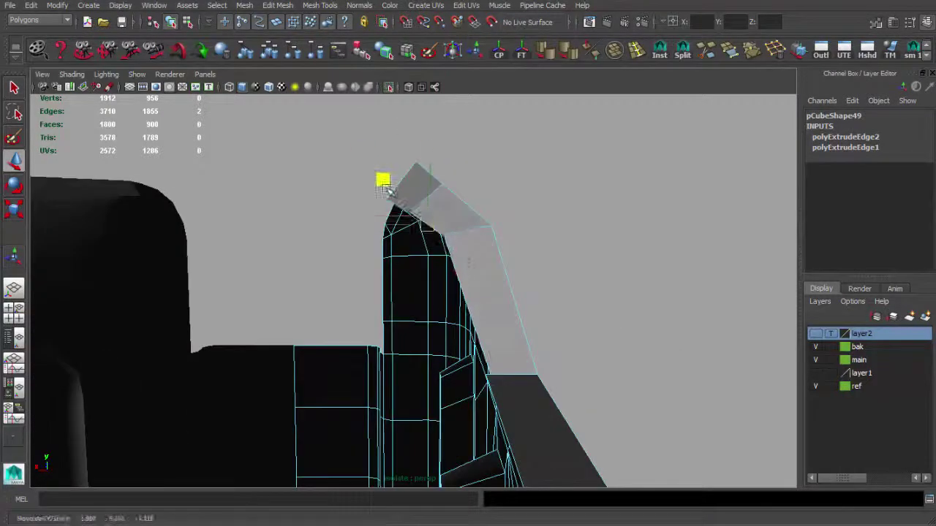
pyautogui.moveTo(407, 210)
pyautogui.keyDown('alt'); pyautogui.mouseDown()
pyautogui.moveTo(455, 212)
pyautogui.moveTo(393, 278)
pyautogui.moveTo(418, 242)
pyautogui.moveTo(444, 357)
pyautogui.moveTo(425, 420)
pyautogui.mouseUp(); pyautogui.keyUp('alt')
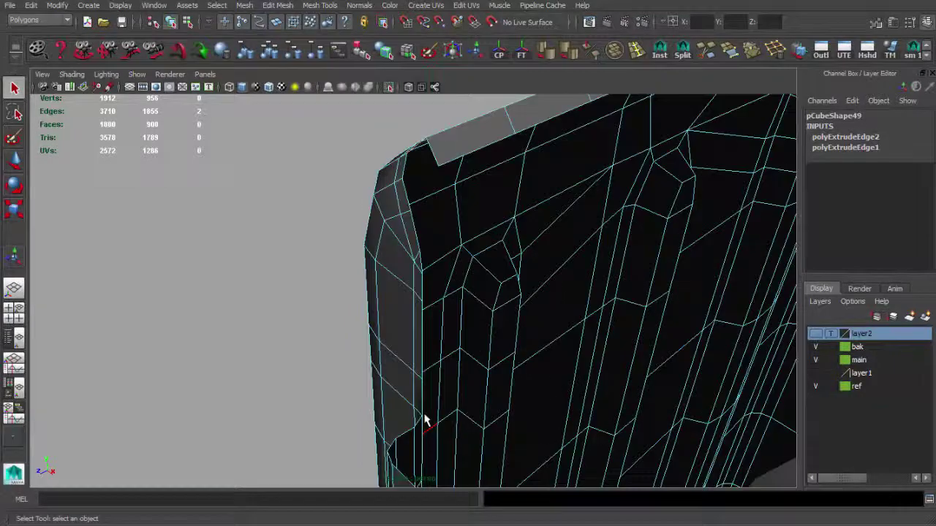
# Extrude the strip's two top edges along the plate's rounded top edge
pyautogui.keyDown('alt'); pyautogui.moveTo(451, 371); pyautogui.dragTo(433, 291); pyautogui.keyUp('alt')
pyautogui.hotkey('ctrl', 'e')
pyautogui.moveTo(463, 326)
pyautogui.keyDown('alt'); pyautogui.mouseDown()
pyautogui.moveTo(443, 293)
pyautogui.moveTo(393, 273)
pyautogui.mouseUp(); pyautogui.keyUp('alt')
pyautogui.keyDown('alt'); pyautogui.moveTo(391, 228); pyautogui.dragTo(439, 205); pyautogui.keyUp('alt')
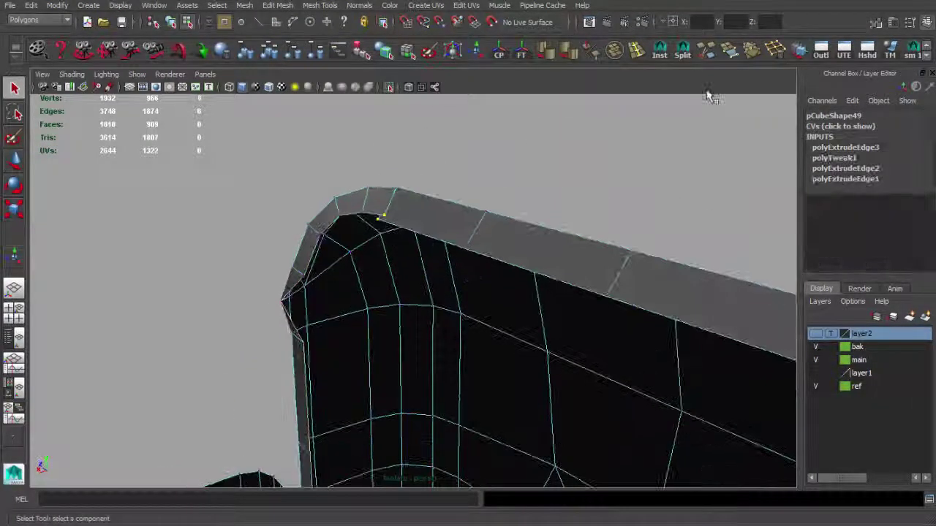
pyautogui.keyDown('alt'); pyautogui.moveTo(412, 245); pyautogui.dragTo(426, 265); pyautogui.keyUp('alt')
pyautogui.moveTo(402, 299)
pyautogui.keyDown('alt'); pyautogui.mouseDown()
pyautogui.moveTo(391, 334)
pyautogui.moveTo(539, 288)
pyautogui.moveTo(599, 282)
pyautogui.moveTo(462, 291)
pyautogui.moveTo(394, 416)
pyautogui.moveTo(428, 338)
pyautogui.moveTo(470, 309)
pyautogui.moveTo(438, 209)
pyautogui.mouseUp(); pyautogui.keyUp('alt')
pyautogui.hotkey('ctrl', 'F9')
pyautogui.click(437, 209)
pyautogui.keyDown('alt'); pyautogui.moveTo(437, 208); pyautogui.dragTo(573, 343, button='right'); pyautogui.keyUp('alt')
# Remove the stray corner edges with Delete Edge
pyautogui.press('F10')
pyautogui.moveTo(503, 332)
pyautogui.keyDown('alt'); pyautogui.mouseDown()
pyautogui.moveTo(541, 341)
pyautogui.moveTo(497, 299)
pyautogui.moveTo(583, 380)
pyautogui.mouseUp(); pyautogui.keyUp('alt')
pyautogui.hotkey('ctrl', 'Delete')
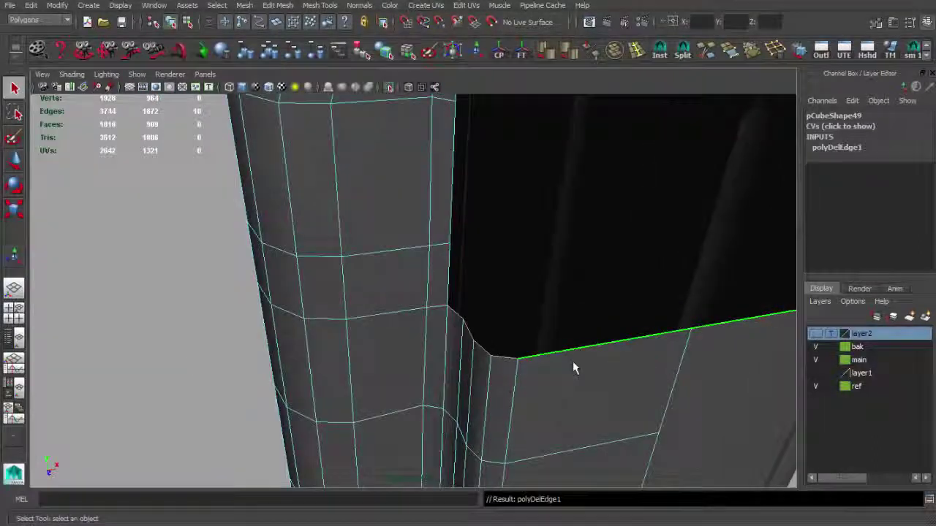
pyautogui.press('w')
pyautogui.scroll(-5, 526, 364)
pyautogui.keyDown('alt'); pyautogui.moveTo(477, 356); pyautogui.dragTo(395, 240); pyautogui.keyUp('alt')
pyautogui.scroll(5, 461, 344)
# Extrude the corner edge again and merge the strip's tip vertex into the plate corner
pyautogui.hotkey('ctrl', 'e')
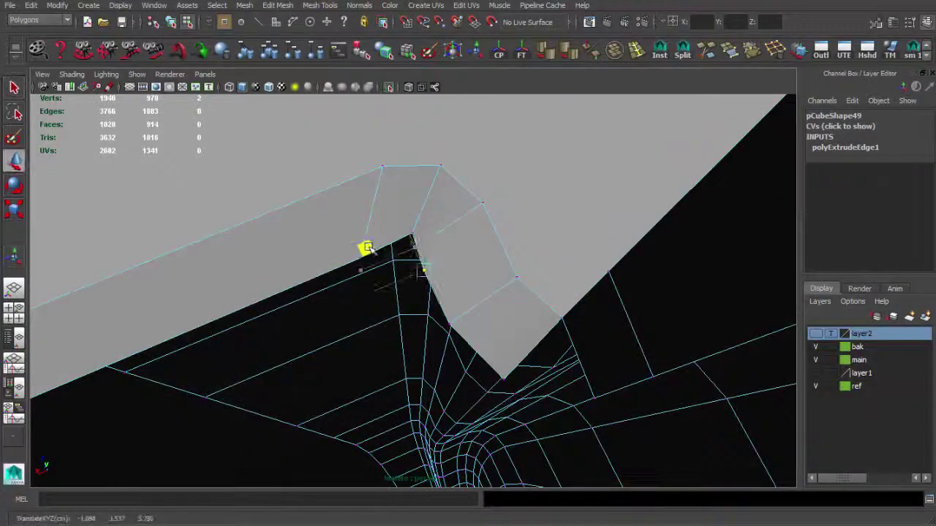
pyautogui.moveTo(335, 225)
pyautogui.keyDown('alt'); pyautogui.mouseDown()
pyautogui.moveTo(351, 203)
pyautogui.moveTo(271, 234)
pyautogui.moveTo(383, 366)
pyautogui.mouseUp(); pyautogui.keyUp('alt')
pyautogui.keyDown('alt'); pyautogui.moveTo(466, 359); pyautogui.dragTo(459, 351); pyautogui.keyUp('alt')
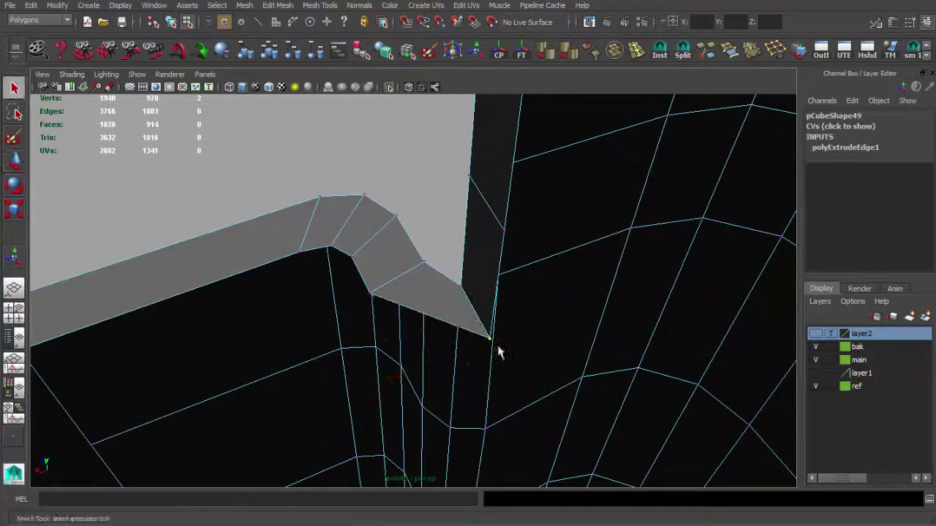
pyautogui.click(752, 52)
pyautogui.keyDown('alt'); pyautogui.moveTo(382, 320); pyautogui.dragTo(354, 342); pyautogui.keyUp('alt')
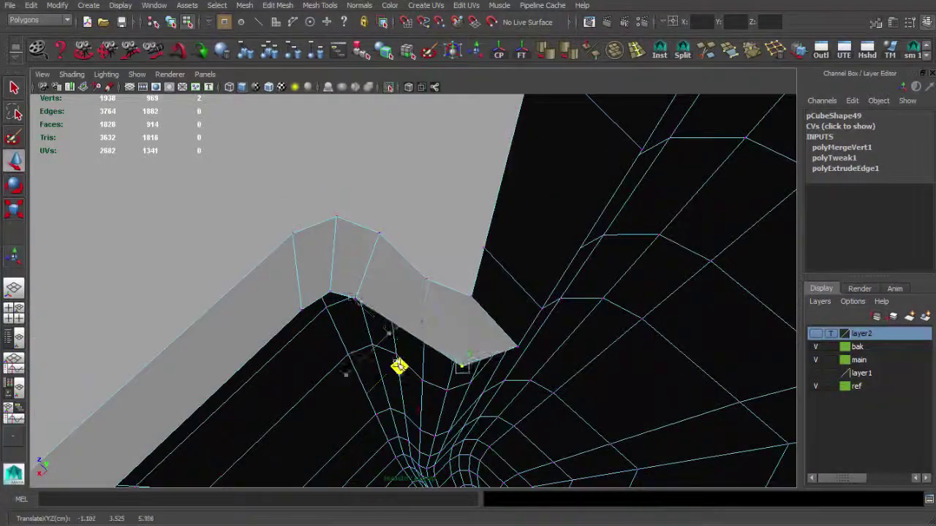
pyautogui.press('w')
pyautogui.keyDown('alt'); pyautogui.moveTo(353, 302); pyautogui.dragTo(332, 316); pyautogui.keyUp('alt')
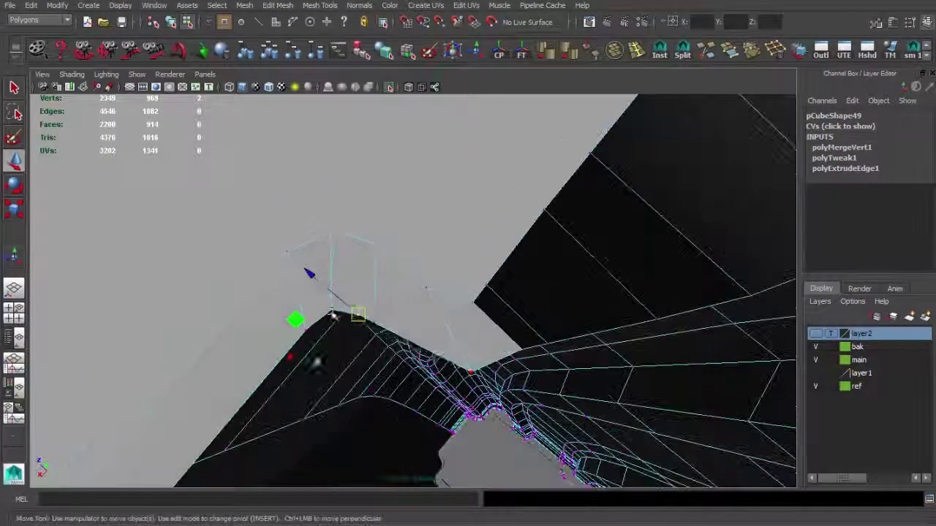
pyautogui.press('F8')
pyautogui.press('q')
pyautogui.keyDown('alt'); pyautogui.moveTo(436, 344); pyautogui.dragTo(531, 278); pyautogui.keyUp('alt')
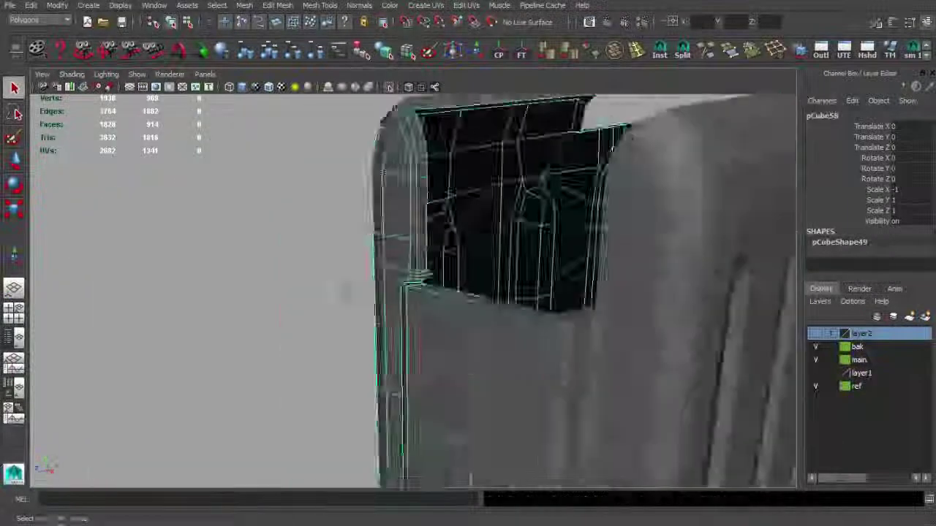
pyautogui.moveTo(413, 278)
pyautogui.keyDown('alt'); pyautogui.mouseDown()
pyautogui.moveTo(443, 267)
pyautogui.moveTo(602, 313)
pyautogui.moveTo(363, 245)
pyautogui.moveTo(412, 256)
pyautogui.mouseUp(); pyautogui.keyUp('alt')
# Turn off the smooth mesh preview and isolate the magazine in the viewport
pyautogui.press('1')
pyautogui.click(518, 251)
pyautogui.moveTo(518, 251)
pyautogui.keyDown('alt'); pyautogui.mouseDown()
pyautogui.moveTo(359, 245)
pyautogui.moveTo(543, 247)
pyautogui.moveTo(370, 255)
pyautogui.moveTo(555, 324)
pyautogui.moveTo(439, 330)
pyautogui.moveTo(387, 272)
pyautogui.mouseUp(); pyautogui.keyUp('alt')
pyautogui.click(387, 271)
pyautogui.hotkey('ctrl', '1')
pyautogui.click(306, 192)
pyautogui.scroll(5, 244, 253)
pyautogui.scroll(2, 244, 253)
pyautogui.scroll(-8, 441, 307)
pyautogui.keyDown('alt'); pyautogui.moveTo(441, 307); pyautogui.dragTo(194, 103); pyautogui.keyUp('alt')
# Create a polygon cylinder with 16 axis subdivisions beside the magazine
pyautogui.click(88, 5)
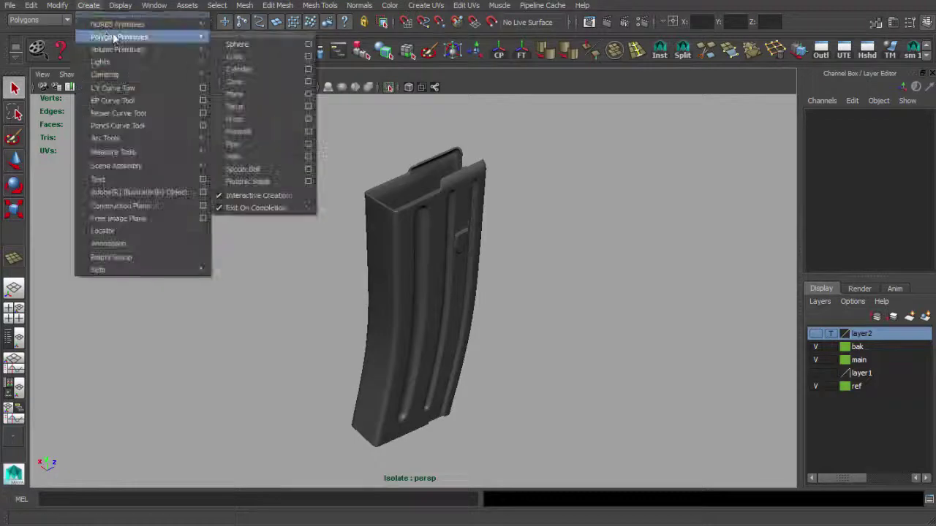
pyautogui.click(238, 66)
pyautogui.press('space')
pyautogui.click(392, 299)
pyautogui.click(264, 368)
pyautogui.press('space')
pyautogui.press('w')
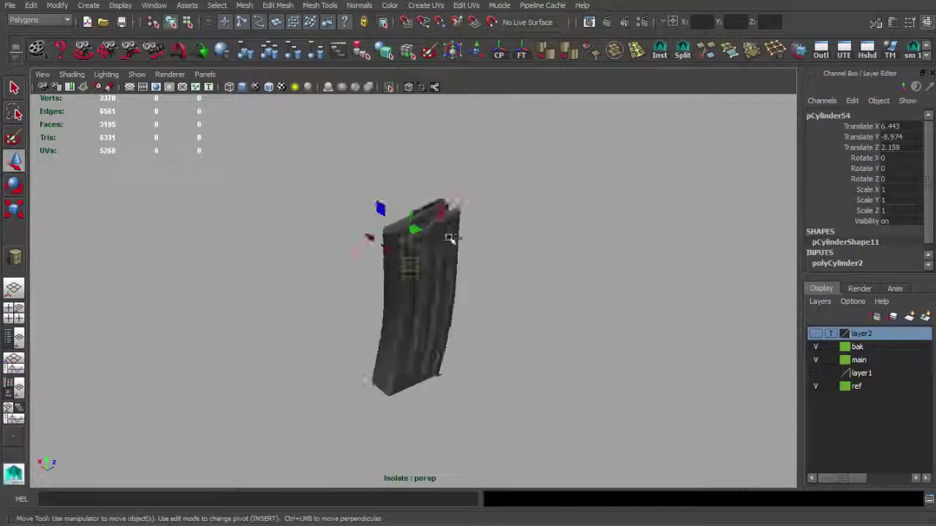
pyautogui.scroll(3, 373, 277)
pyautogui.scroll(-3, 373, 278)
pyautogui.keyDown('shift'); pyautogui.click(438, 365); pyautogui.keyUp('shift')
pyautogui.hotkey('ctrl', '1')
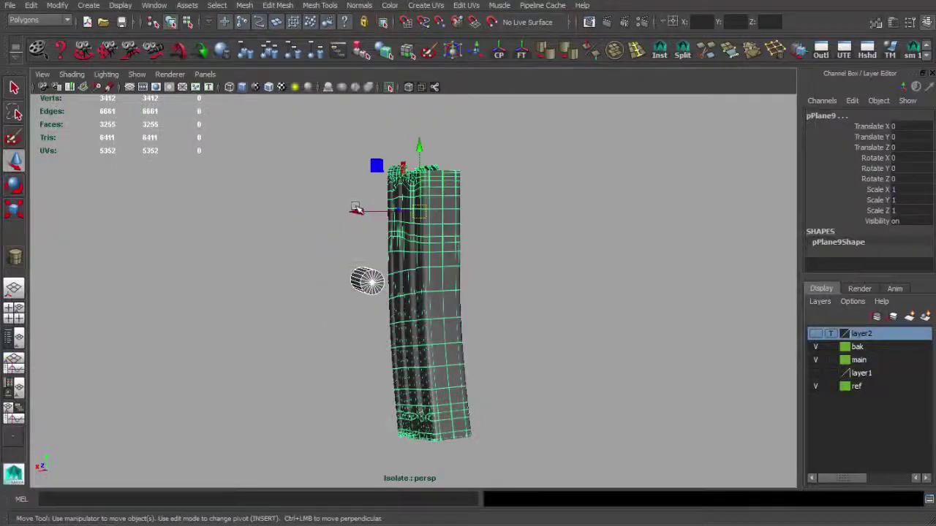
pyautogui.moveTo(336, 280); pyautogui.dragTo(322, 281)
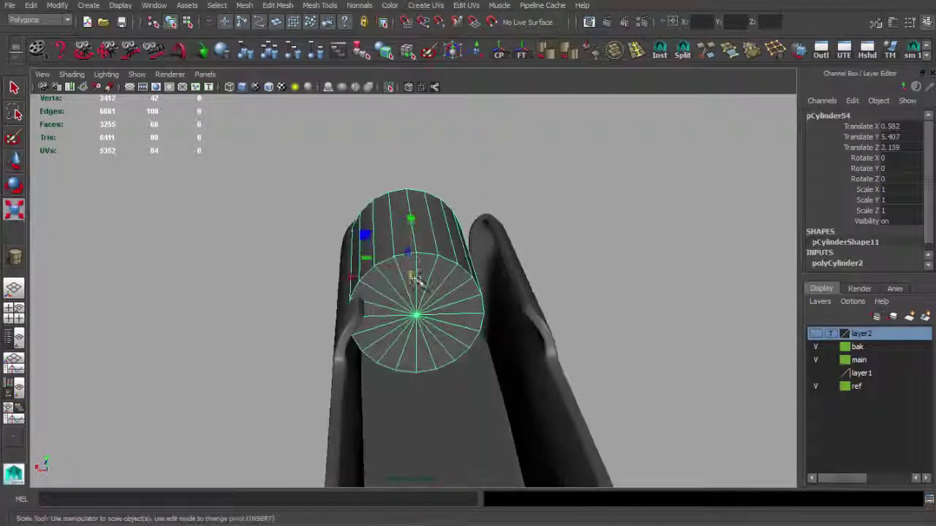
pyautogui.click(834, 264)
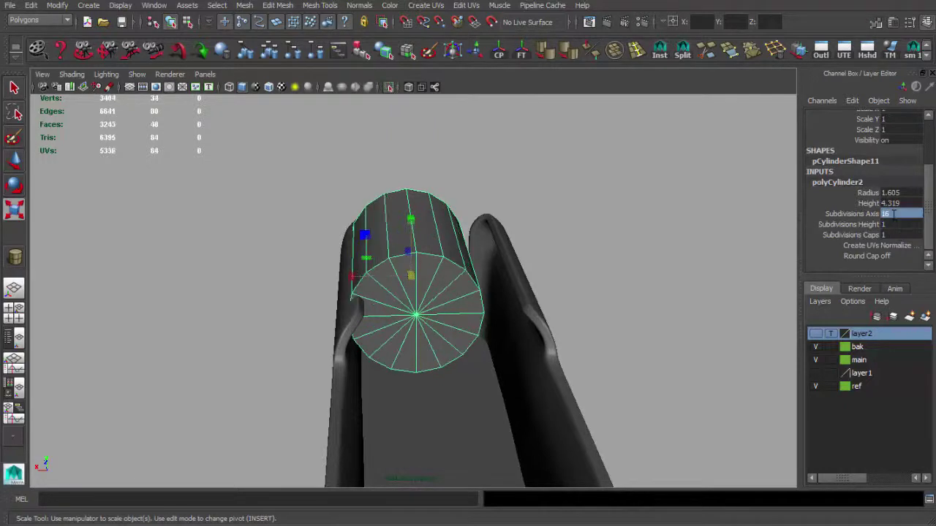
# Move the cylinder down into the magazine's mouth between the feed lips
pyautogui.keyDown('alt'); pyautogui.moveTo(419, 284); pyautogui.dragTo(409, 274); pyautogui.keyUp('alt')
pyautogui.keyDown('alt'); pyautogui.moveTo(449, 300); pyautogui.dragTo(488, 320, button='right'); pyautogui.keyUp('alt')
pyautogui.moveTo(409, 237)
pyautogui.keyDown('alt'); pyautogui.mouseDown()
pyautogui.moveTo(349, 295)
pyautogui.moveTo(379, 330)
pyautogui.mouseUp(); pyautogui.keyUp('alt')
pyautogui.moveTo(395, 293)
pyautogui.keyDown('alt'); pyautogui.mouseDown()
pyautogui.moveTo(427, 243)
pyautogui.moveTo(695, 240)
pyautogui.mouseUp(); pyautogui.keyUp('alt')
pyautogui.press('w')
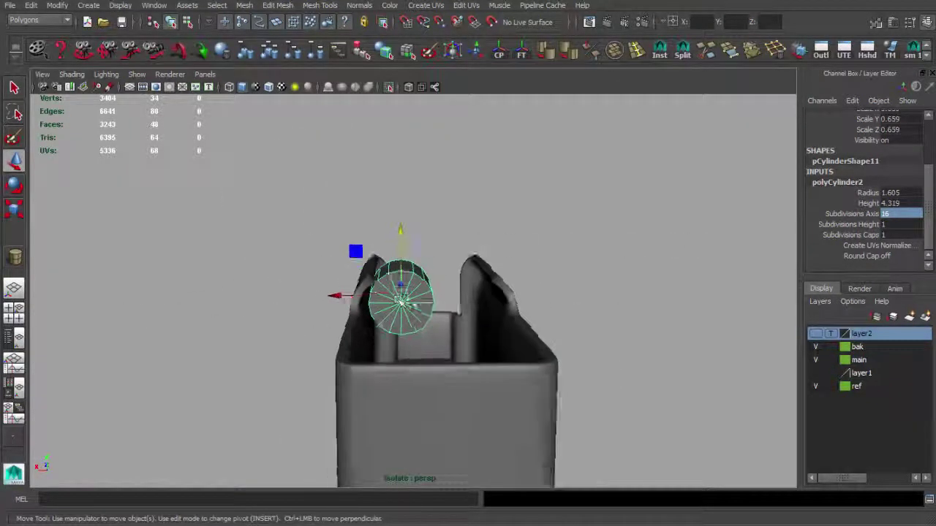
pyautogui.keyDown('alt'); pyautogui.moveTo(359, 278); pyautogui.dragTo(358, 302); pyautogui.keyUp('alt')
pyautogui.moveTo(443, 304)
pyautogui.keyDown('alt'); pyautogui.mouseDown()
pyautogui.moveTo(575, 316)
pyautogui.moveTo(569, 280)
pyautogui.moveTo(450, 276)
pyautogui.mouseUp(); pyautogui.keyUp('alt')
pyautogui.press('w')
pyautogui.moveTo(408, 306); pyautogui.dragTo(416, 313)
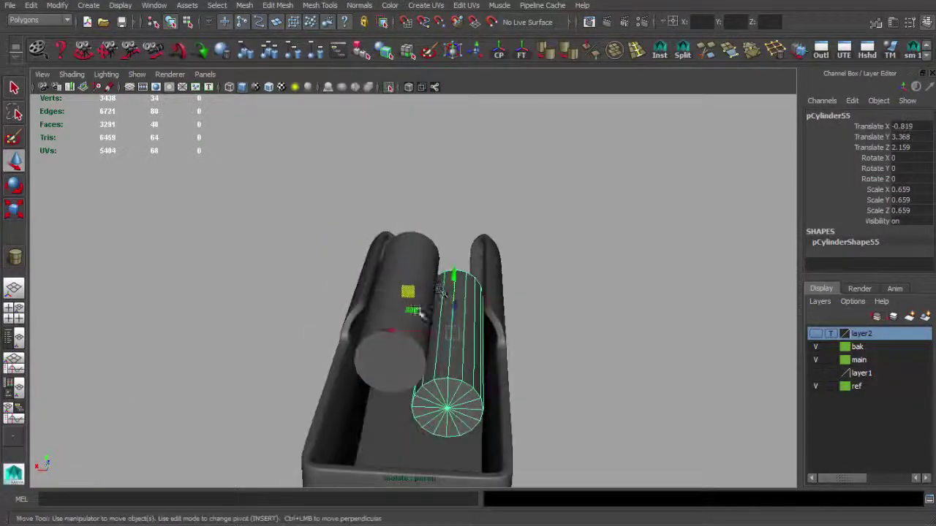
pyautogui.moveTo(452, 275)
pyautogui.keyDown('alt'); pyautogui.mouseDown()
pyautogui.moveTo(437, 332)
pyautogui.moveTo(498, 341)
pyautogui.moveTo(341, 286)
pyautogui.moveTo(390, 261)
pyautogui.moveTo(405, 291)
pyautogui.moveTo(473, 251)
pyautogui.mouseUp(); pyautogui.keyUp('alt')
# Select both cylinder rounds and position them together inside the magazine top
pyautogui.click(487, 329)
pyautogui.click(436, 223)
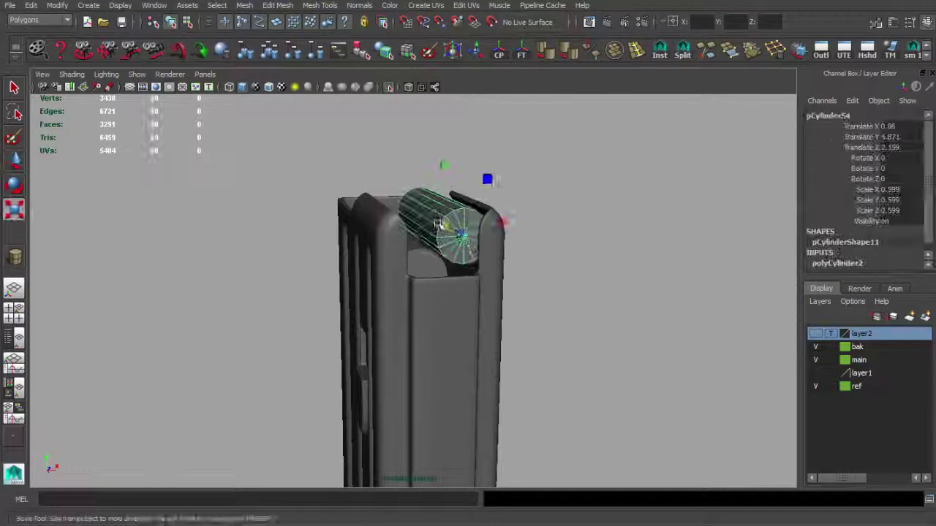
pyautogui.keyDown('alt'); pyautogui.moveTo(431, 223); pyautogui.dragTo(447, 227); pyautogui.keyUp('alt')
pyautogui.keyDown('shift'); pyautogui.click(421, 252); pyautogui.keyUp('shift')
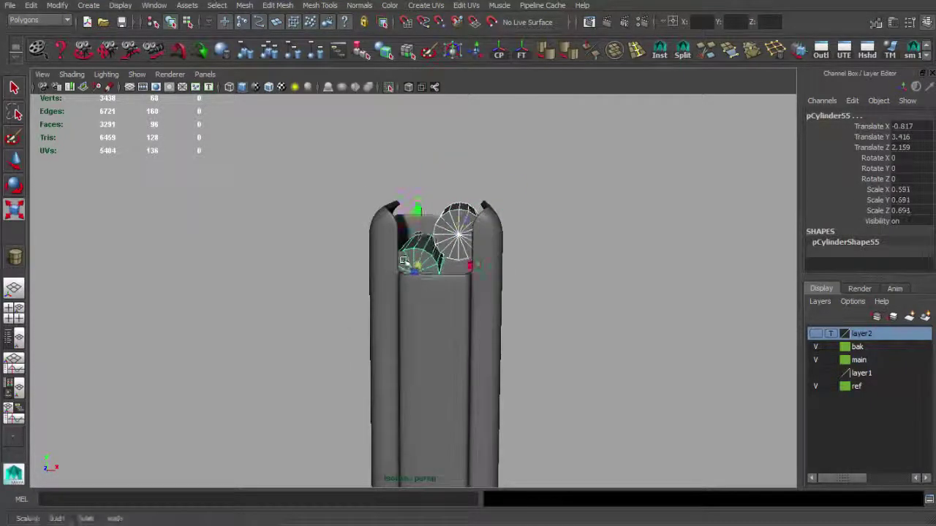
pyautogui.press('w')
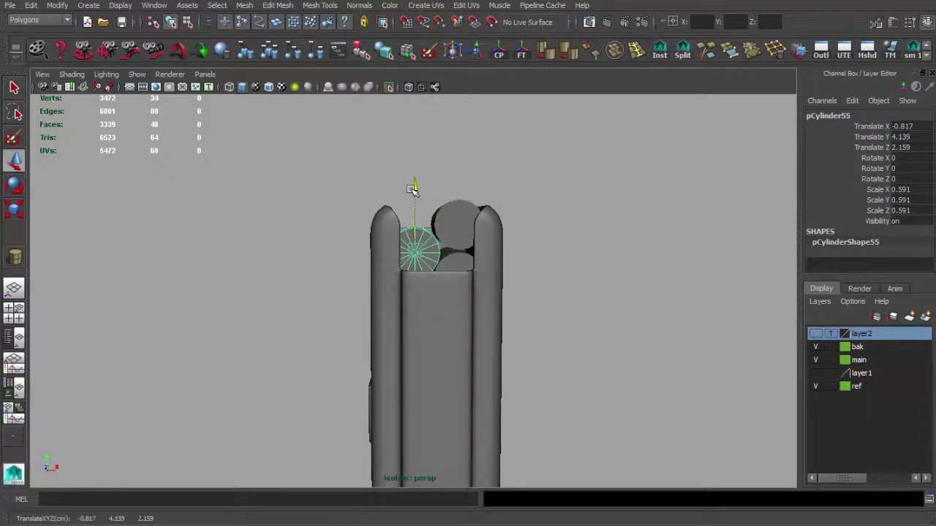
pyautogui.click(555, 198)
pyautogui.moveTo(555, 198)
pyautogui.keyDown('alt'); pyautogui.mouseDown()
pyautogui.moveTo(560, 291)
pyautogui.moveTo(490, 285)
pyautogui.moveTo(566, 336)
pyautogui.moveTo(417, 264)
pyautogui.moveTo(453, 275)
pyautogui.mouseUp(); pyautogui.keyUp('alt')
pyautogui.click(416, 264)
pyautogui.keyDown('alt'); pyautogui.moveTo(462, 209); pyautogui.dragTo(491, 97); pyautogui.keyUp('alt')
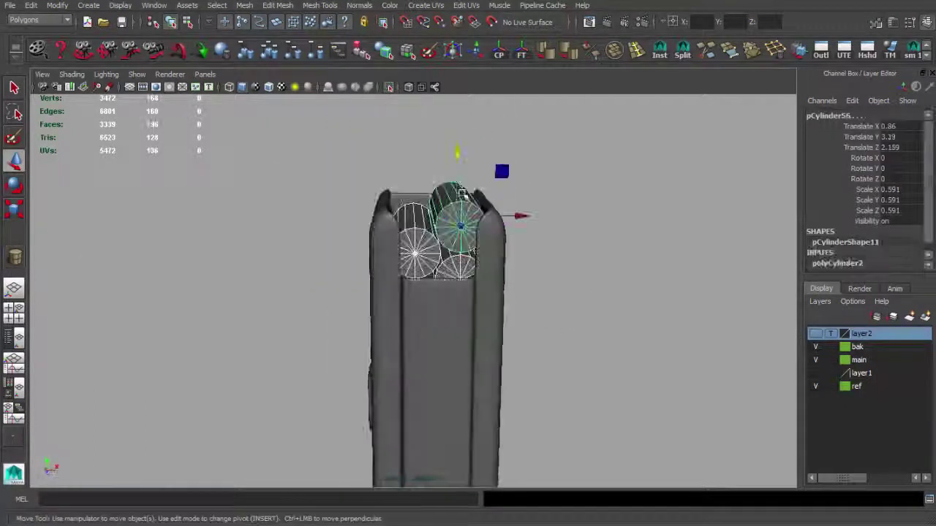
# Group the rounds, scale the group to 1.06 and nudge it down
pyautogui.press('Up')
pyautogui.moveTo(439, 237)
pyautogui.keyDown('alt'); pyautogui.mouseDown()
pyautogui.moveTo(496, 231)
pyautogui.moveTo(471, 217)
pyautogui.mouseUp(); pyautogui.keyUp('alt')
pyautogui.press('r')
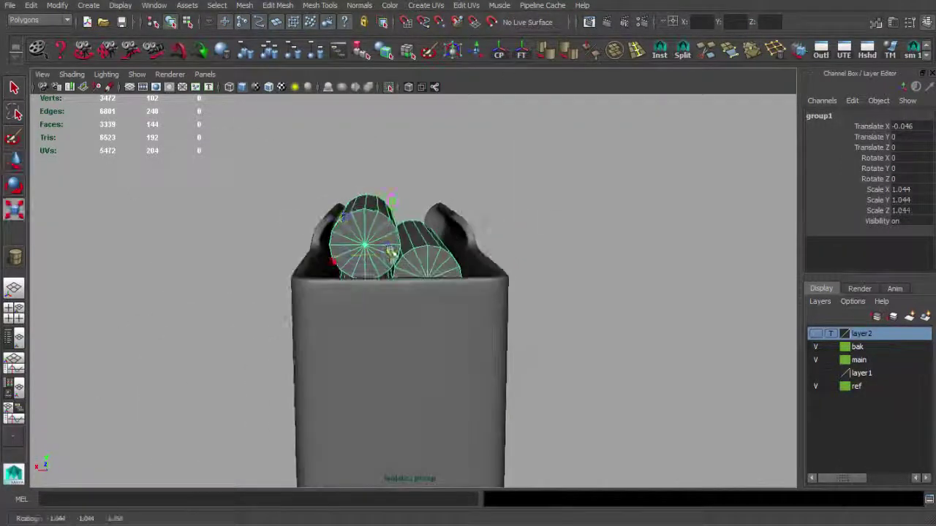
pyautogui.keyDown('alt'); pyautogui.moveTo(392, 256); pyautogui.dragTo(393, 258); pyautogui.keyUp('alt')
pyautogui.moveTo(392, 257); pyautogui.dragTo(394, 261)
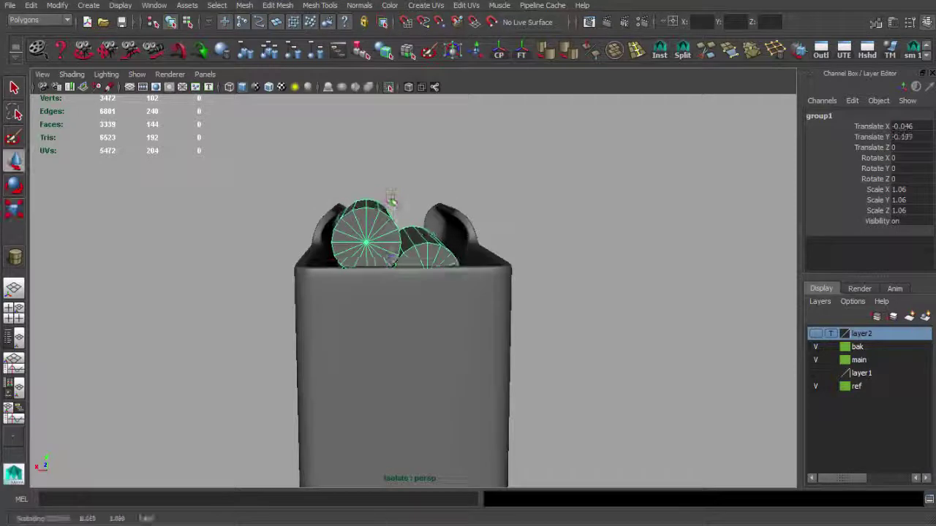
pyautogui.keyDown('alt'); pyautogui.moveTo(391, 201); pyautogui.dragTo(552, 261); pyautogui.keyUp('alt')
pyautogui.click(552, 261)
pyautogui.click(450, 220)
pyautogui.press('w')
pyautogui.moveTo(433, 181)
pyautogui.keyDown('alt'); pyautogui.mouseDown()
pyautogui.moveTo(626, 251)
pyautogui.moveTo(595, 228)
pyautogui.moveTo(491, 192)
pyautogui.moveTo(303, 234)
pyautogui.moveTo(299, 259)
pyautogui.moveTo(372, 265)
pyautogui.moveTo(512, 304)
pyautogui.moveTo(507, 376)
pyautogui.moveTo(453, 315)
pyautogui.moveTo(456, 322)
pyautogui.moveTo(470, 311)
pyautogui.mouseUp(); pyautogui.keyUp('alt')
pyautogui.click(492, 191)
pyautogui.click(454, 315)
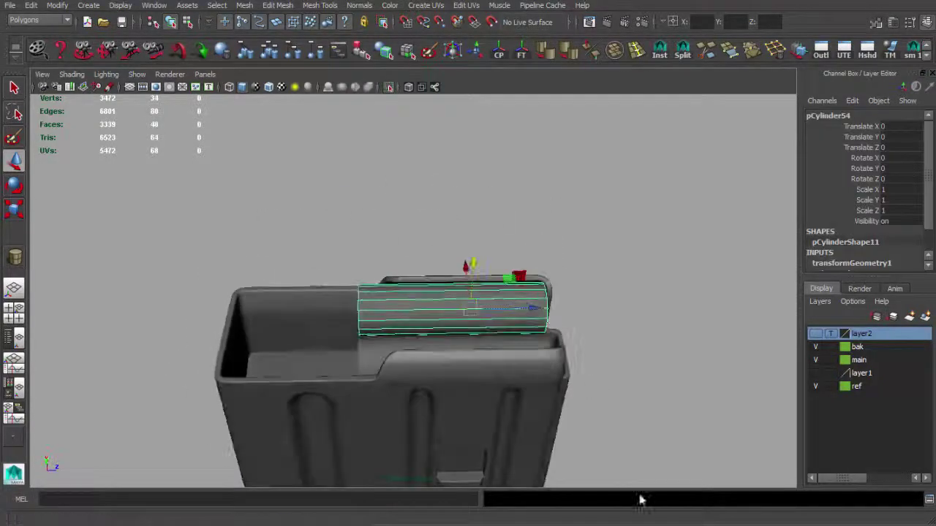
# Extrude the end faces of the top round to begin the bullet
pyautogui.keyDown('alt'); pyautogui.moveTo(527, 439); pyautogui.dragTo(401, 410); pyautogui.keyUp('alt')
pyautogui.moveTo(434, 340); pyautogui.dragTo(434, 314, button='right')
pyautogui.press('q')
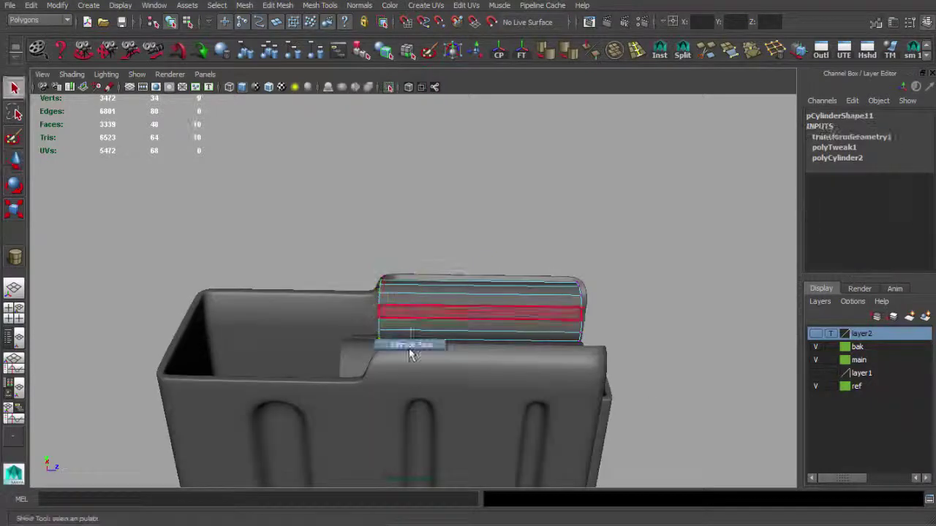
pyautogui.keyDown('shift'); pyautogui.moveTo(411, 354); pyautogui.dragTo(411, 353, button='right'); pyautogui.keyUp('shift')
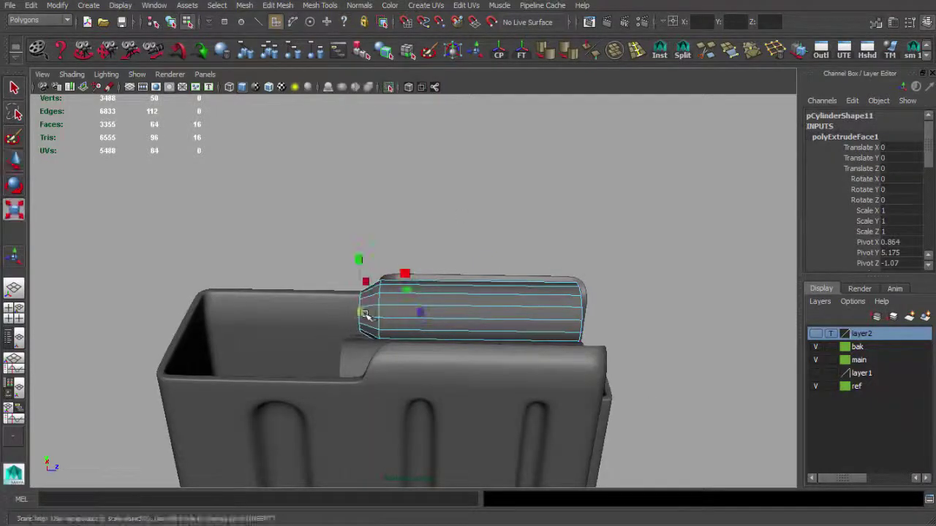
pyautogui.press('g')
pyautogui.keyDown('alt'); pyautogui.moveTo(349, 328); pyautogui.dragTo(424, 329); pyautogui.keyUp('alt')
pyautogui.moveTo(403, 295)
pyautogui.keyDown('alt'); pyautogui.mouseDown()
pyautogui.moveTo(395, 314)
pyautogui.moveTo(402, 382)
pyautogui.mouseUp(); pyautogui.keyUp('alt')
pyautogui.press('r')
pyautogui.press('q')
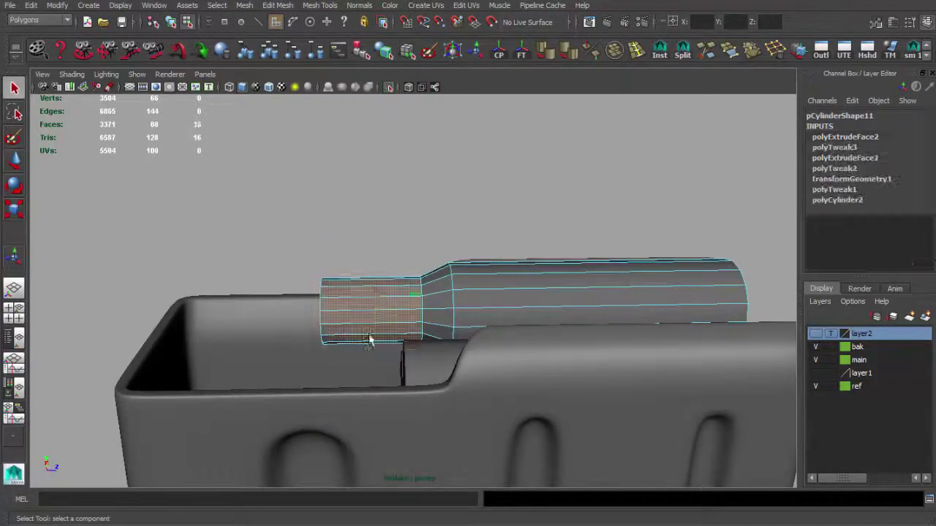
# Lengthen the bullet and shrink its end faces into a pointed tip
pyautogui.keyDown('alt'); pyautogui.moveTo(433, 310); pyautogui.dragTo(389, 311); pyautogui.keyUp('alt')
pyautogui.press('F9')
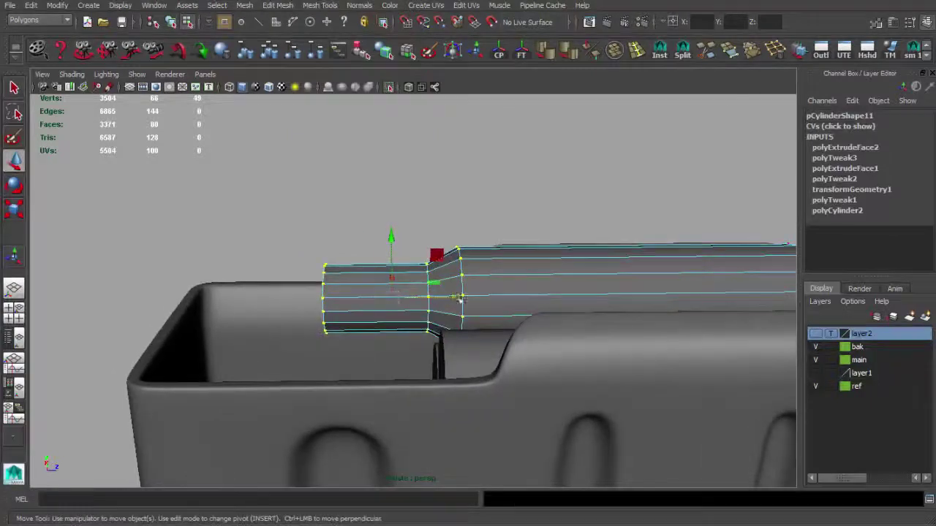
pyautogui.keyDown('alt'); pyautogui.moveTo(296, 233); pyautogui.dragTo(417, 288); pyautogui.keyUp('alt')
pyautogui.hotkey('ctrl', 'e')
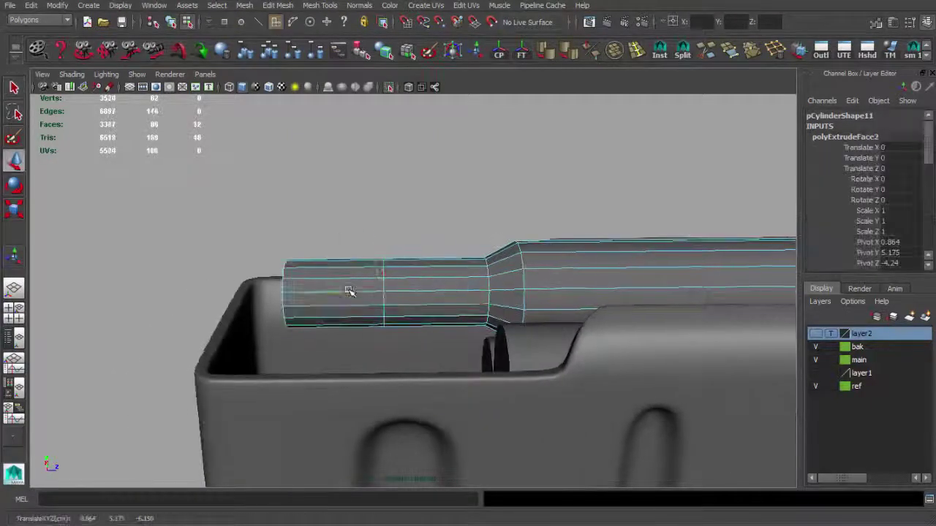
pyautogui.press('w')
pyautogui.keyDown('alt'); pyautogui.moveTo(218, 297); pyautogui.dragTo(293, 307); pyautogui.keyUp('alt')
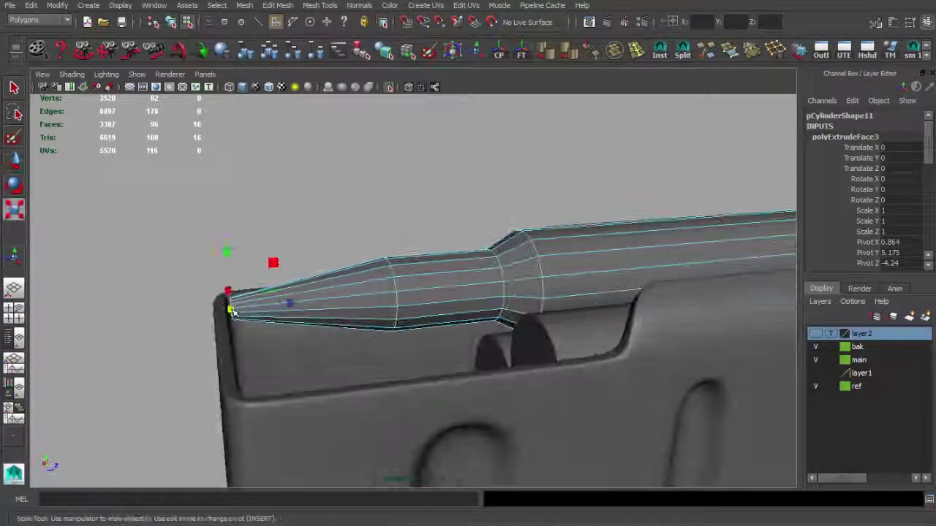
pyautogui.keyDown('alt'); pyautogui.moveTo(238, 318); pyautogui.dragTo(578, 100); pyautogui.keyUp('alt')
pyautogui.keyDown('shift'); pyautogui.moveTo(476, 244); pyautogui.dragTo(358, 276, button='right'); pyautogui.keyUp('shift')
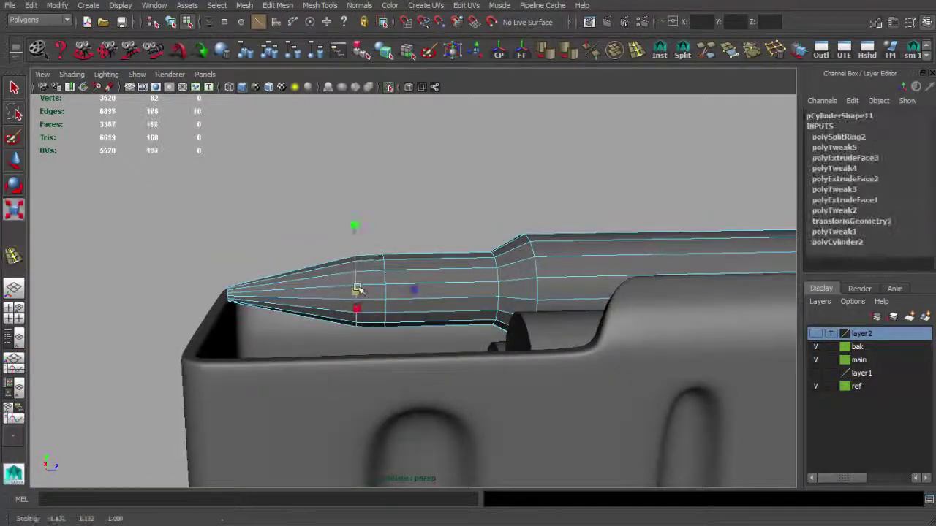
pyautogui.keyDown('alt'); pyautogui.moveTo(300, 292); pyautogui.dragTo(391, 293); pyautogui.keyUp('alt')
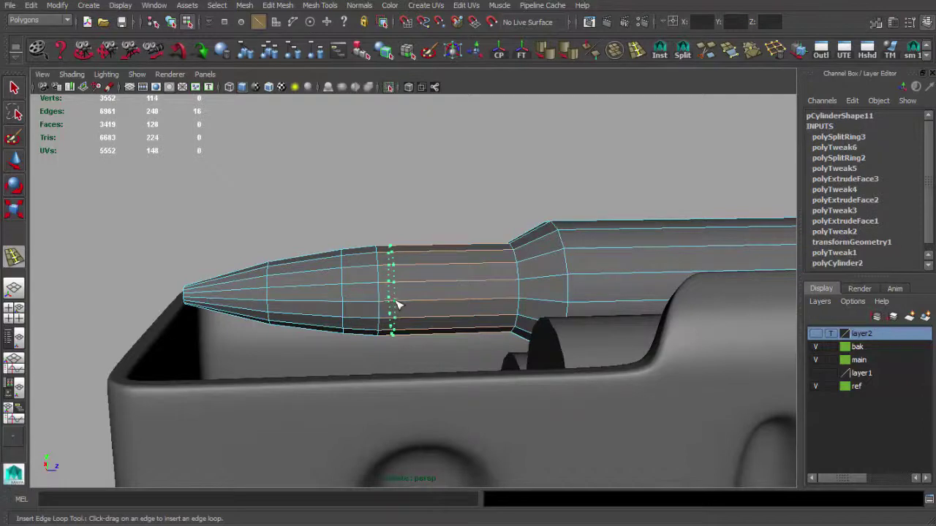
# Insert several edge loops along the bullet's body
pyautogui.click(408, 305)
pyautogui.keyDown('alt'); pyautogui.moveTo(402, 307); pyautogui.dragTo(463, 278); pyautogui.keyUp('alt')
pyautogui.click(531, 255)
pyautogui.keyDown('alt'); pyautogui.moveTo(532, 255); pyautogui.dragTo(501, 288, button='right'); pyautogui.keyUp('alt')
pyautogui.moveTo(501, 288)
pyautogui.keyDown('alt'); pyautogui.mouseDown()
pyautogui.moveTo(476, 314)
pyautogui.moveTo(449, 309)
pyautogui.moveTo(581, 353)
pyautogui.mouseUp(); pyautogui.keyUp('alt')
pyautogui.scroll(5, 390, 303)
pyautogui.click(373, 307)
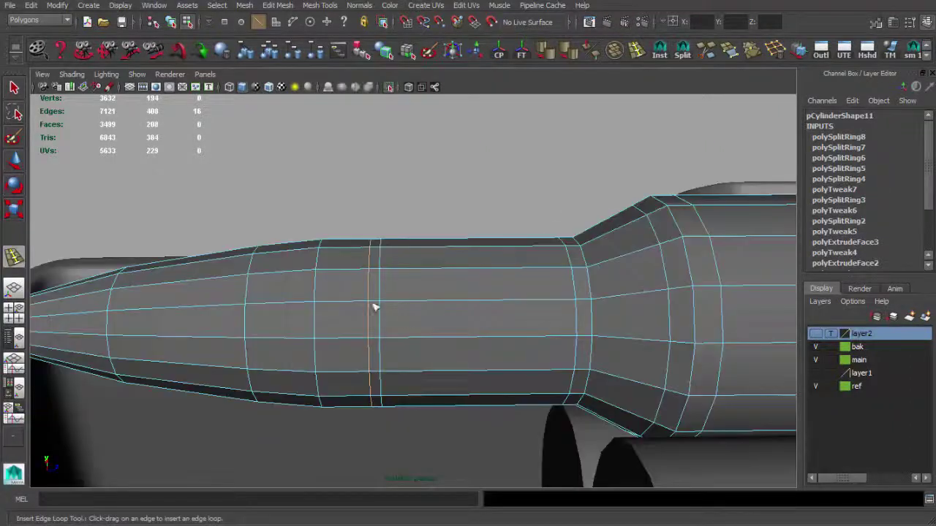
# Add further edge loops near the bullet's tip
pyautogui.hotkey('ctrl', 'e')
pyautogui.moveTo(407, 323)
pyautogui.keyDown('alt'); pyautogui.mouseDown()
pyautogui.moveTo(428, 307)
pyautogui.moveTo(402, 297)
pyautogui.moveTo(258, 329)
pyautogui.moveTo(125, 310)
pyautogui.moveTo(244, 293)
pyautogui.moveTo(245, 334)
pyautogui.mouseUp(); pyautogui.keyUp('alt')
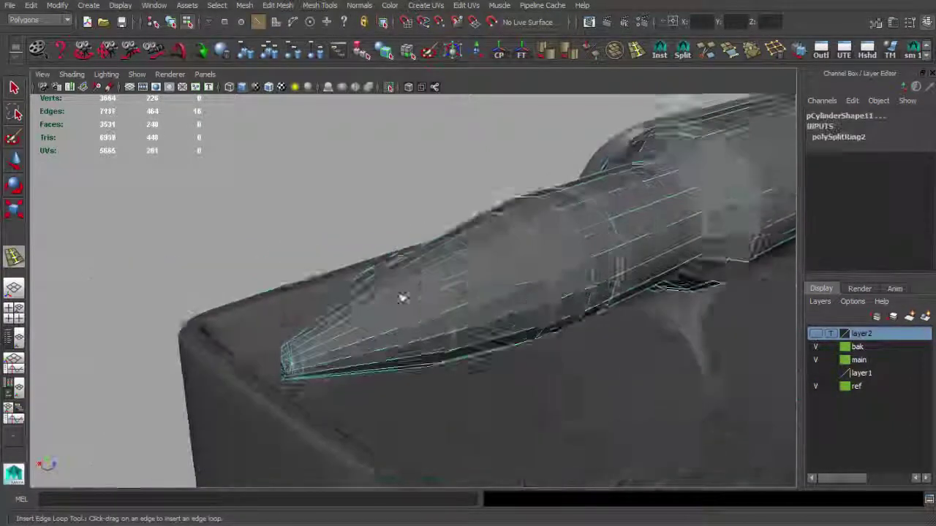
pyautogui.click(258, 329)
pyautogui.press('q')
pyautogui.press('g')
pyautogui.click(157, 317)
pyautogui.press('q')
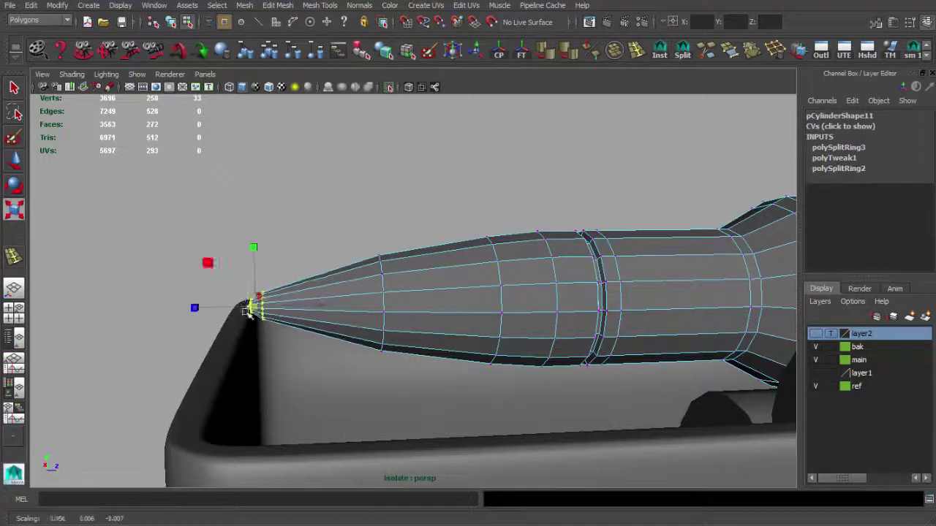
# Squeeze the tip vertices closer together to sharpen the point
pyautogui.keyDown('alt'); pyautogui.moveTo(321, 302); pyautogui.dragTo(417, 354); pyautogui.keyUp('alt')
pyautogui.keyDown('alt'); pyautogui.moveTo(391, 294); pyautogui.dragTo(458, 329); pyautogui.keyUp('alt')
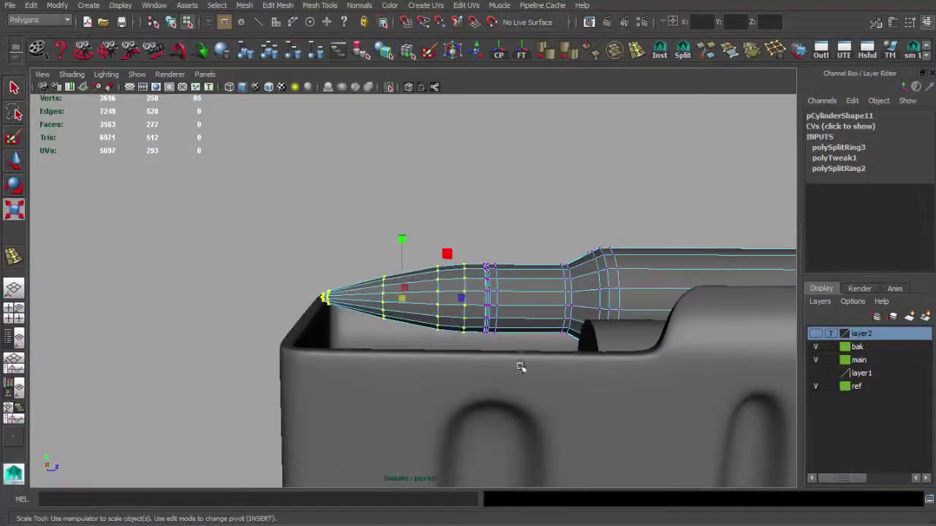
pyautogui.moveTo(462, 288)
pyautogui.keyDown('alt'); pyautogui.mouseDown()
pyautogui.moveTo(424, 257)
pyautogui.moveTo(570, 274)
pyautogui.moveTo(591, 299)
pyautogui.moveTo(483, 342)
pyautogui.moveTo(449, 288)
pyautogui.moveTo(390, 268)
pyautogui.mouseUp(); pyautogui.keyUp('alt')
pyautogui.click(425, 257)
pyautogui.press('r')
# Move a set of the bullet's vertices to refine its shape
pyautogui.press('q')
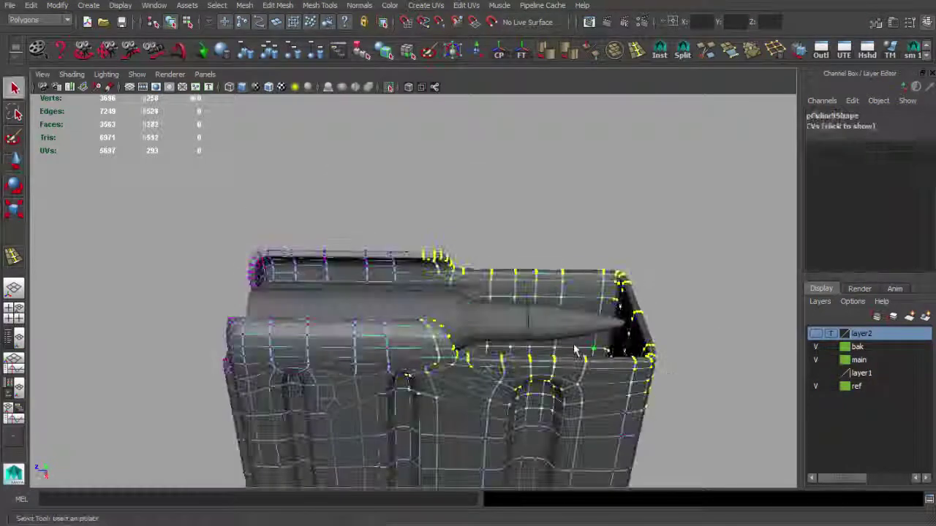
pyautogui.click(585, 244)
pyautogui.click(563, 322)
pyautogui.press('F8')
pyautogui.press('w')
pyautogui.moveTo(439, 278)
pyautogui.mouseDown()
pyautogui.moveTo(479, 319)
pyautogui.moveTo(351, 344)
pyautogui.mouseUp()
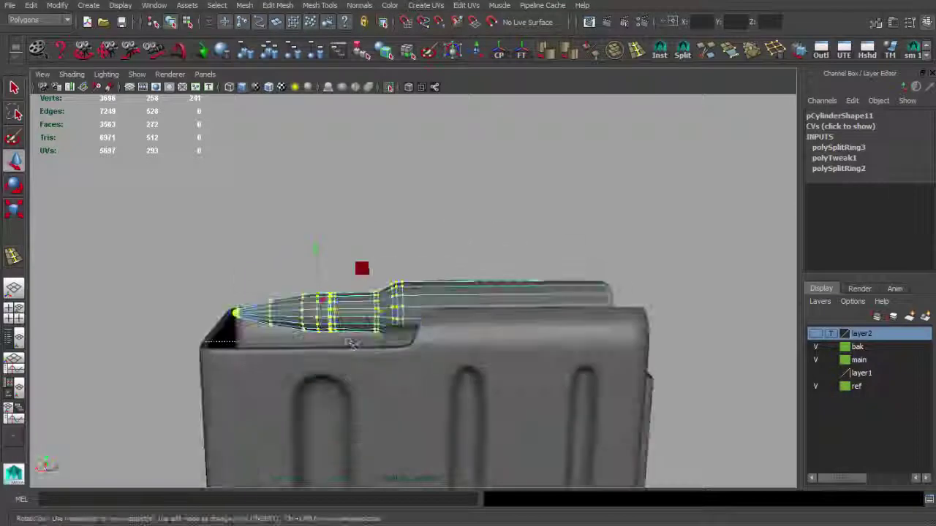
pyautogui.click(338, 319)
# Select the face ring at the bullet's base and extrude it into a rim
pyautogui.keyDown('alt'); pyautogui.moveTo(339, 319); pyautogui.dragTo(427, 300); pyautogui.keyUp('alt')
pyautogui.click(428, 300)
pyautogui.click(483, 265)
pyautogui.click(430, 255)
pyautogui.moveTo(430, 255)
pyautogui.keyDown('alt'); pyautogui.mouseDown()
pyautogui.moveTo(425, 340)
pyautogui.moveTo(484, 278)
pyautogui.mouseUp(); pyautogui.keyUp('alt')
pyautogui.press('F8')
pyautogui.press('w')
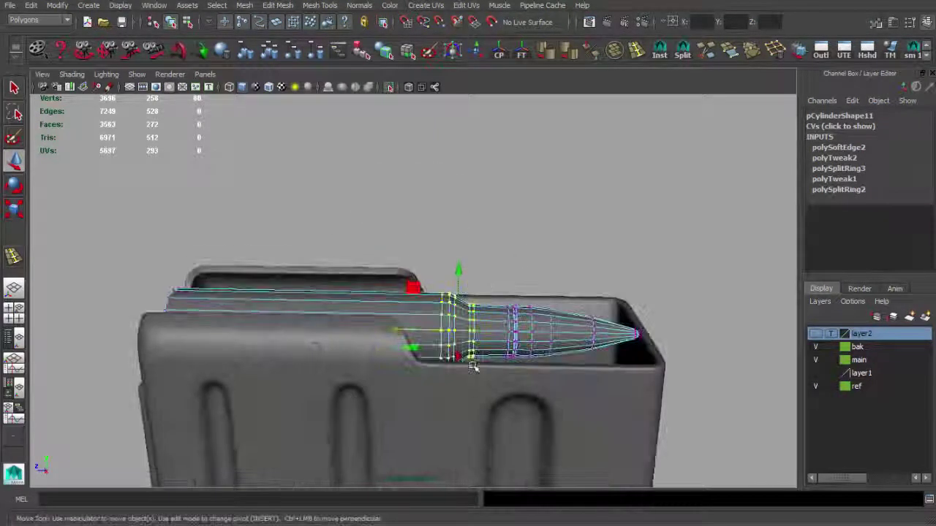
pyautogui.keyDown('alt'); pyautogui.moveTo(367, 287); pyautogui.dragTo(359, 316); pyautogui.keyUp('alt')
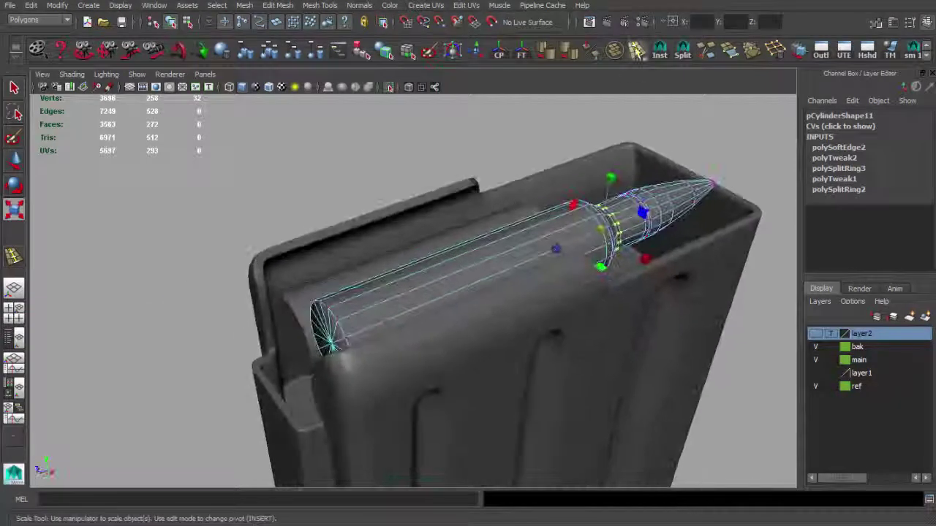
pyautogui.keyDown('shift'); pyautogui.moveTo(359, 316); pyautogui.dragTo(360, 316, button='right'); pyautogui.keyUp('shift')
pyautogui.moveTo(359, 316)
pyautogui.keyDown('alt'); pyautogui.mouseDown()
pyautogui.moveTo(334, 324)
pyautogui.moveTo(536, 371)
pyautogui.moveTo(535, 335)
pyautogui.moveTo(516, 288)
pyautogui.moveTo(359, 301)
pyautogui.moveTo(492, 335)
pyautogui.moveTo(549, 292)
pyautogui.mouseUp(); pyautogui.keyUp('alt')
pyautogui.doubleClick(336, 329)
pyautogui.hotkey('ctrl', 'e')
pyautogui.hotkey('ctrl', 'e')
# Scale an edge ring on the base to form the extractor groove
pyautogui.click(409, 307)
pyautogui.moveTo(432, 314)
pyautogui.keyDown('alt'); pyautogui.mouseDown()
pyautogui.moveTo(409, 308)
pyautogui.moveTo(493, 259)
pyautogui.moveTo(493, 307)
pyautogui.moveTo(412, 356)
pyautogui.moveTo(414, 265)
pyautogui.moveTo(428, 313)
pyautogui.moveTo(428, 266)
pyautogui.moveTo(512, 293)
pyautogui.moveTo(740, 222)
pyautogui.moveTo(492, 371)
pyautogui.mouseUp(); pyautogui.keyUp('alt')
pyautogui.doubleClick(399, 303)
pyautogui.press('r')
pyautogui.click(432, 294)
pyautogui.click(740, 222)
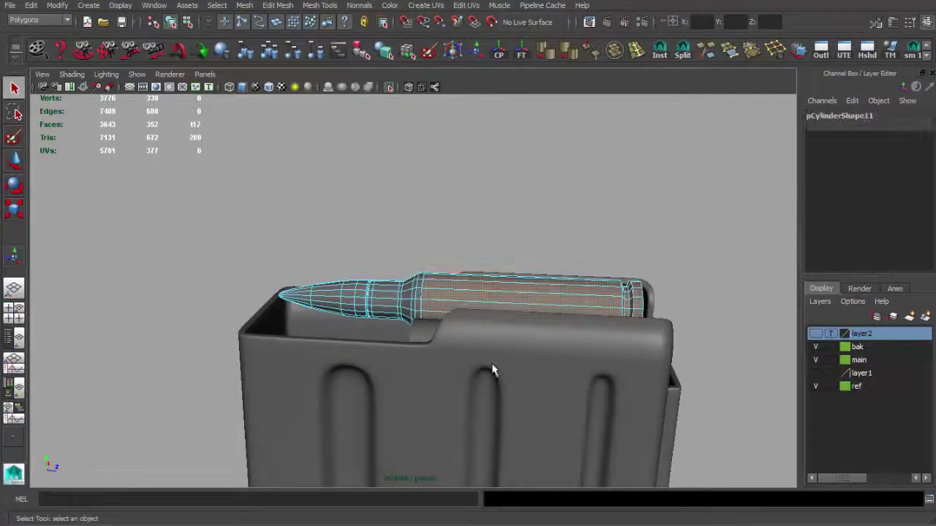
# Scale the bullet's nose section down to 0.970 to slim the tip
pyautogui.press('r')
pyautogui.moveTo(501, 337)
pyautogui.keyDown('alt'); pyautogui.mouseDown()
pyautogui.moveTo(379, 256)
pyautogui.moveTo(479, 302)
pyautogui.moveTo(474, 285)
pyautogui.moveTo(664, 309)
pyautogui.moveTo(351, 278)
pyautogui.mouseUp(); pyautogui.keyUp('alt')
pyautogui.press('F8')
pyautogui.press('w')
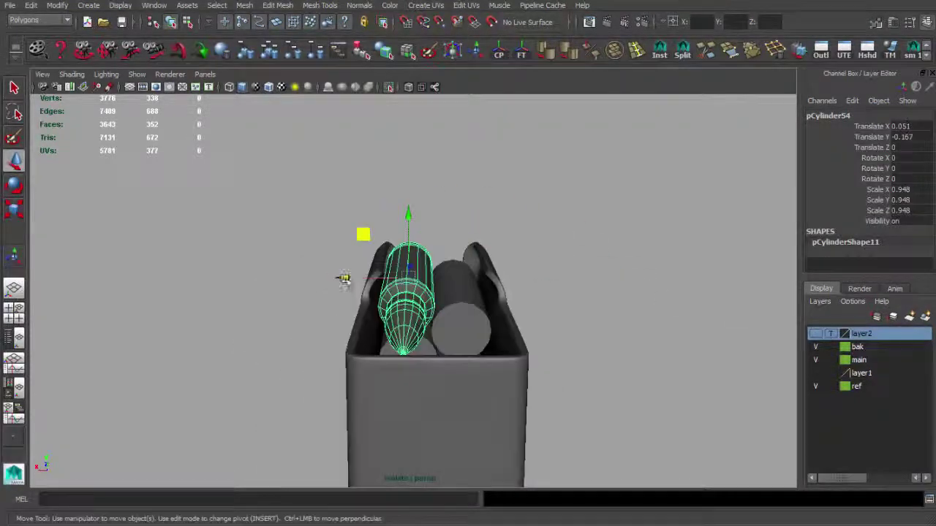
pyautogui.click(280, 261)
pyautogui.keyDown('alt'); pyautogui.moveTo(281, 262); pyautogui.dragTo(263, 356); pyautogui.keyUp('alt')
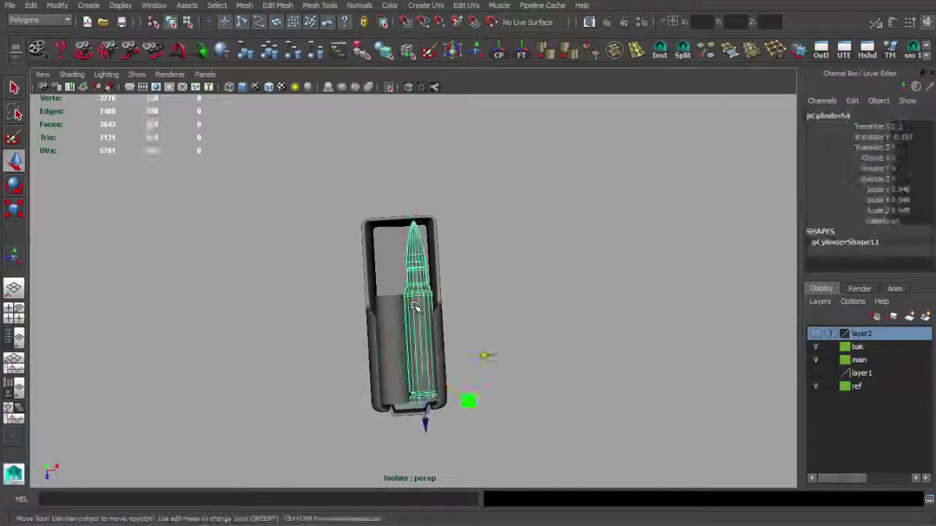
pyautogui.moveTo(533, 355)
pyautogui.keyDown('alt'); pyautogui.mouseDown()
pyautogui.moveTo(517, 315)
pyautogui.moveTo(596, 303)
pyautogui.mouseUp(); pyautogui.keyUp('alt')
# Select the bullet and toggle its smooth preview to review the tip
pyautogui.click(539, 251)
pyautogui.moveTo(539, 251)
pyautogui.keyDown('alt'); pyautogui.mouseDown()
pyautogui.moveTo(449, 242)
pyautogui.moveTo(741, 175)
pyautogui.moveTo(426, 298)
pyautogui.mouseUp(); pyautogui.keyUp('alt')
pyautogui.press('1')
pyautogui.scroll(3, 525, 306)
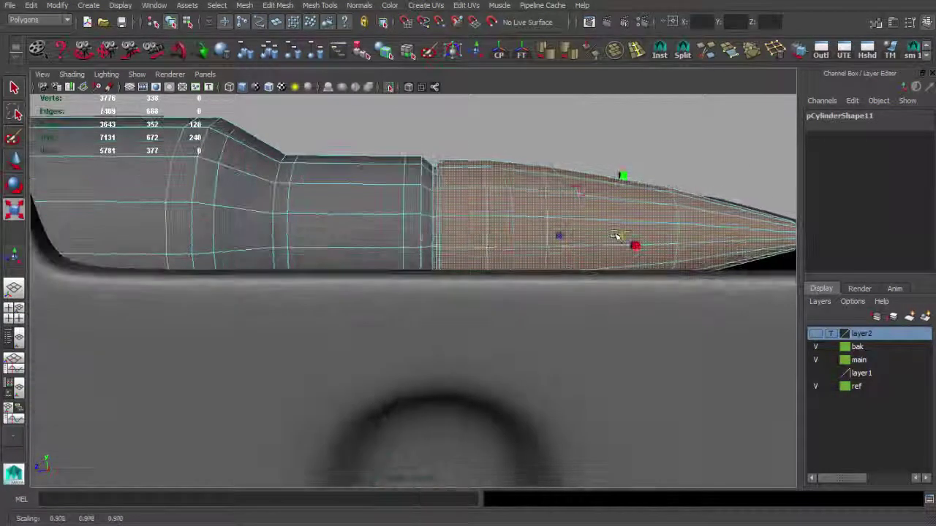
pyautogui.press('w')
pyautogui.keyDown('alt'); pyautogui.moveTo(554, 239); pyautogui.dragTo(399, 308); pyautogui.keyUp('alt')
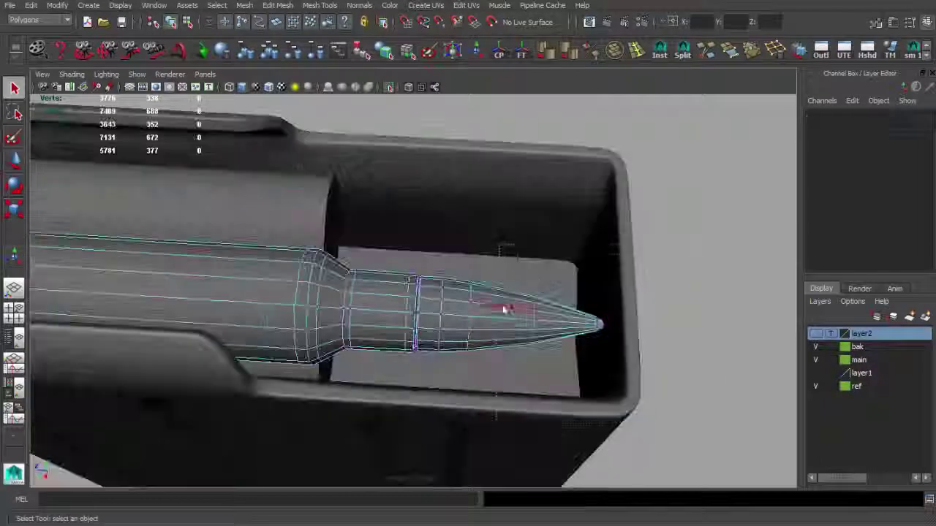
# Isolate the bullet, then reselect the cartridge cylinder from below
pyautogui.hotkey('ctrl', '1')
pyautogui.scroll(-5, 454, 284)
pyautogui.click(454, 285)
pyautogui.moveTo(453, 284)
pyautogui.keyDown('alt'); pyautogui.mouseDown()
pyautogui.moveTo(541, 295)
pyautogui.moveTo(361, 291)
pyautogui.moveTo(679, 391)
pyautogui.mouseUp(); pyautogui.keyUp('alt')
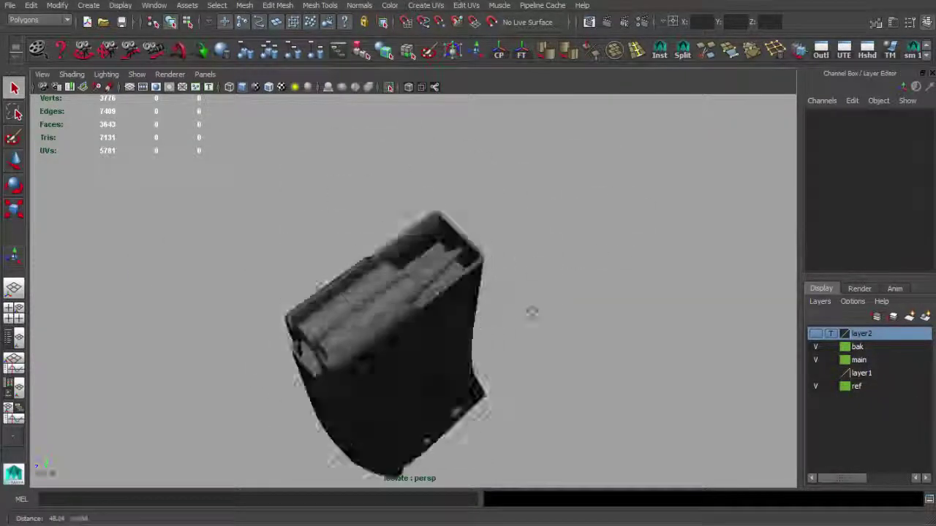
pyautogui.scroll(5, 472, 334)
pyautogui.click(473, 334)
pyautogui.scroll(3, 457, 357)
# Insert an edge loop near the cylinder's end, then isolate and frame the bullet
pyautogui.scroll(2, 456, 356)
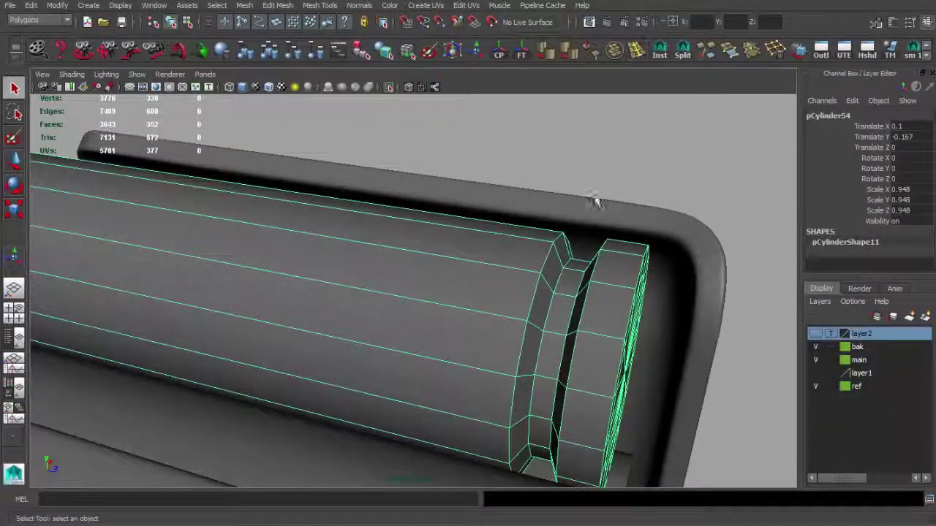
pyautogui.click(600, 286)
pyautogui.press('q')
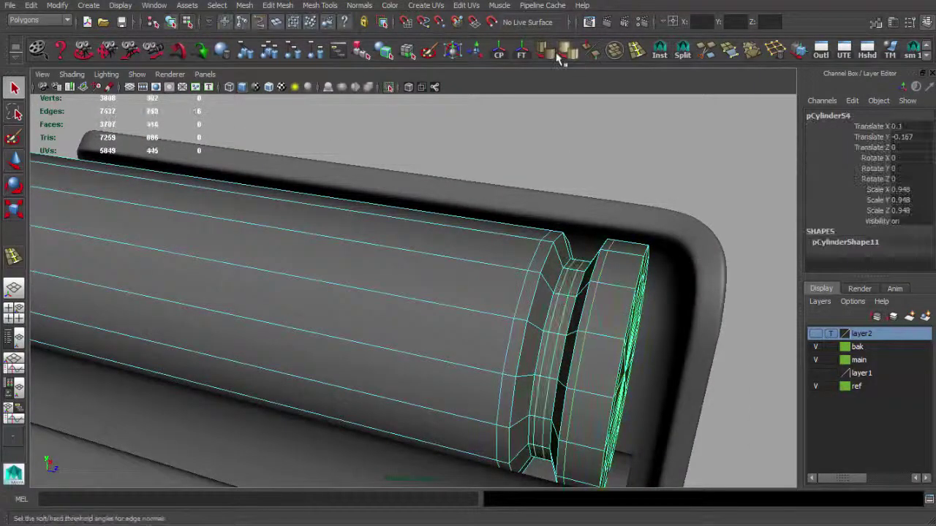
pyautogui.scroll(-5, 610, 167)
pyautogui.moveTo(610, 168)
pyautogui.keyDown('alt'); pyautogui.mouseDown()
pyautogui.moveTo(369, 302)
pyautogui.moveTo(512, 337)
pyautogui.mouseUp(); pyautogui.keyUp('alt')
pyautogui.press('r')
pyautogui.click(438, 322)
pyautogui.hotkey('ctrl', '1')
pyautogui.press('f')
# Add two more edge loops close to the bullet's rim
pyautogui.click(636, 51)
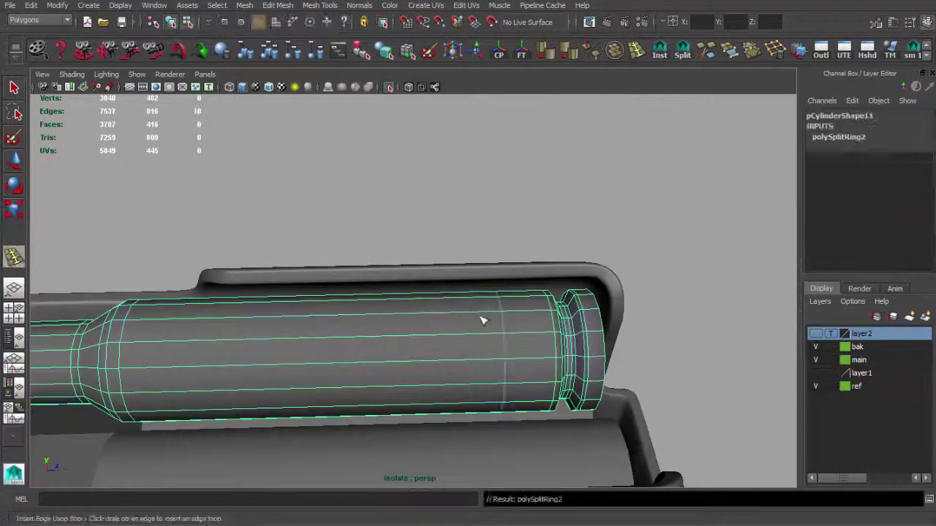
pyautogui.click(222, 322)
pyautogui.click(388, 297)
pyautogui.keyDown('alt'); pyautogui.moveTo(389, 297); pyautogui.dragTo(454, 246); pyautogui.keyUp('alt')
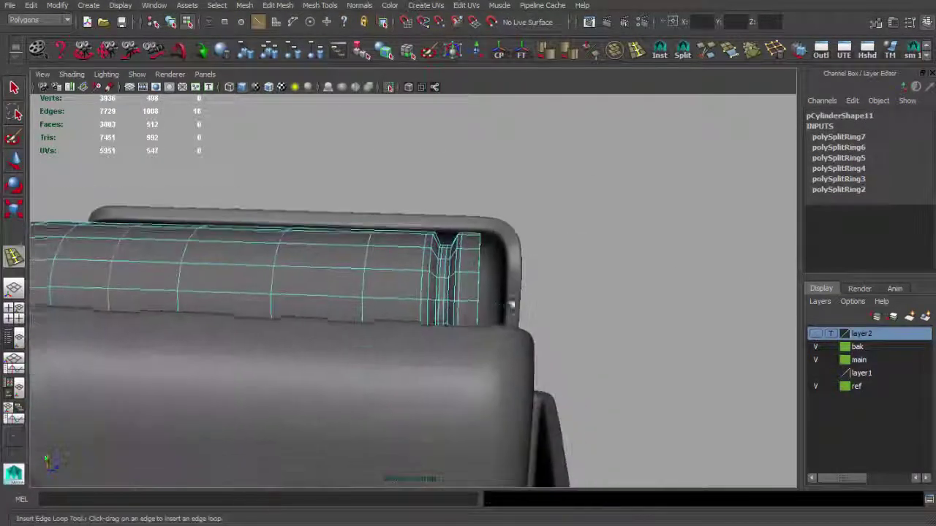
pyautogui.press('4')
pyautogui.press('5')
pyautogui.press('w')
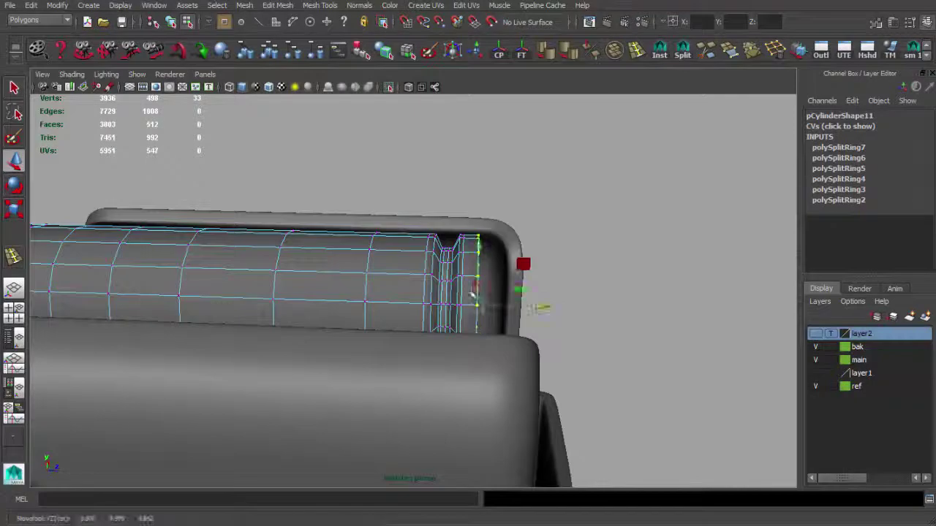
pyautogui.press('F8')
pyautogui.press('q')
# Assign the duplicated cartridge to layer2 and move it beside the first cartridge
pyautogui.moveTo(528, 308)
pyautogui.keyDown('alt'); pyautogui.mouseDown()
pyautogui.moveTo(424, 219)
pyautogui.moveTo(478, 384)
pyautogui.moveTo(470, 334)
pyautogui.moveTo(428, 229)
pyautogui.mouseUp(); pyautogui.keyUp('alt')
pyautogui.rightClick(477, 247)
pyautogui.moveTo(477, 247)
pyautogui.keyDown('alt'); pyautogui.mouseDown()
pyautogui.moveTo(472, 338)
pyautogui.moveTo(423, 318)
pyautogui.mouseUp(); pyautogui.keyUp('alt')
pyautogui.click(432, 334)
pyautogui.click(883, 358)
pyautogui.click(439, 270)
pyautogui.moveTo(460, 256)
pyautogui.keyDown('alt'); pyautogui.mouseDown()
pyautogui.moveTo(485, 237)
pyautogui.moveTo(403, 275)
pyautogui.moveTo(429, 347)
pyautogui.moveTo(439, 307)
pyautogui.moveTo(431, 365)
pyautogui.mouseUp(); pyautogui.keyUp('alt')
pyautogui.click(416, 328)
pyautogui.click(457, 329)
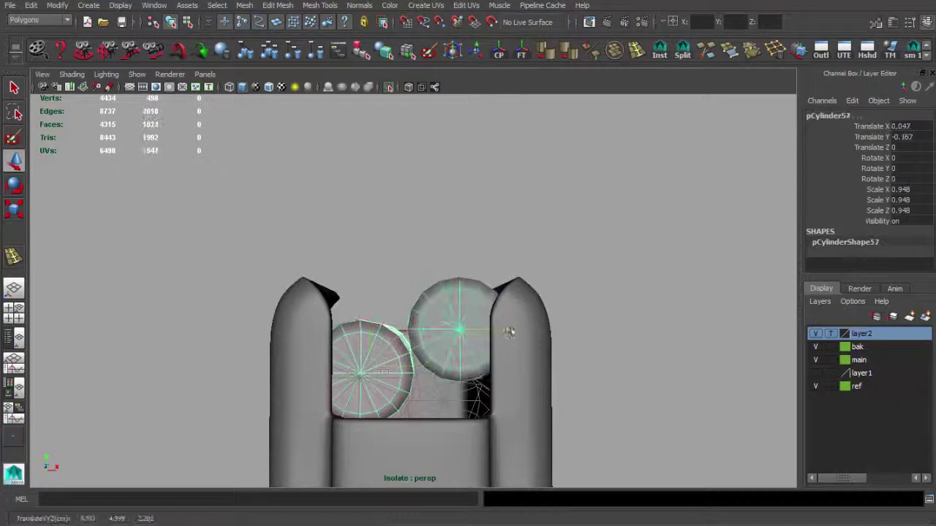
# Position the left cartridge and group the two cartridges together
pyautogui.keyDown('alt'); pyautogui.moveTo(441, 359); pyautogui.dragTo(371, 300); pyautogui.keyUp('alt')
pyautogui.click(371, 300)
pyautogui.moveTo(411, 346)
pyautogui.keyDown('alt'); pyautogui.mouseDown()
pyautogui.moveTo(485, 311)
pyautogui.moveTo(555, 390)
pyautogui.moveTo(425, 247)
pyautogui.moveTo(412, 157)
pyautogui.mouseUp(); pyautogui.keyUp('alt')
pyautogui.click(485, 311)
pyautogui.click(424, 246)
pyautogui.press('Up')
# Scale the cartridge group up to about 1.04
pyautogui.keyDown('alt'); pyautogui.moveTo(594, 165); pyautogui.dragTo(495, 93); pyautogui.keyUp('alt')
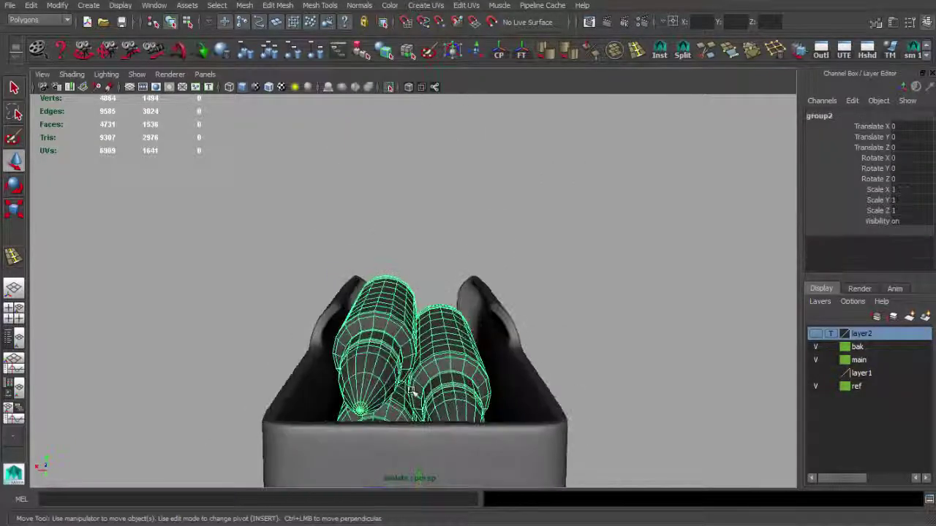
pyautogui.keyDown('alt'); pyautogui.moveTo(356, 336); pyautogui.dragTo(409, 278); pyautogui.keyUp('alt')
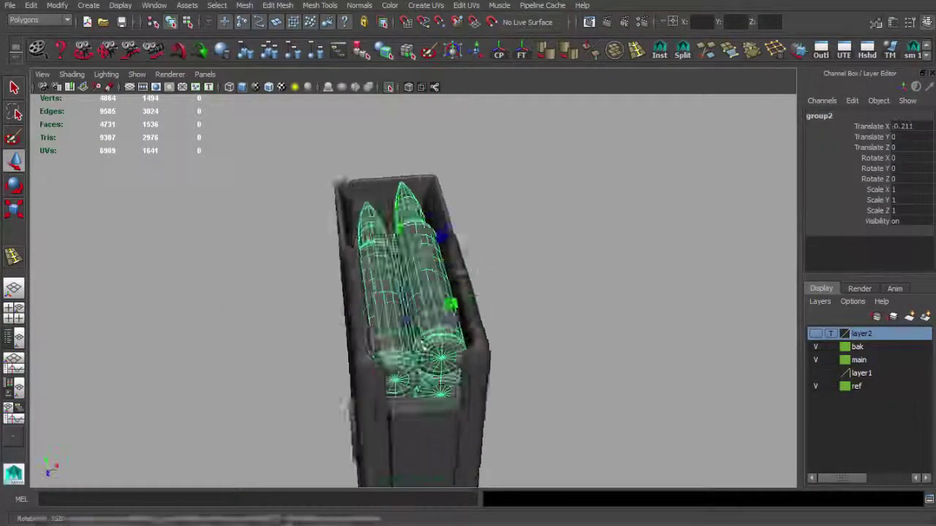
pyautogui.moveTo(409, 313); pyautogui.dragTo(418, 309)
pyautogui.keyDown('alt'); pyautogui.moveTo(419, 309); pyautogui.dragTo(486, 345); pyautogui.keyUp('alt')
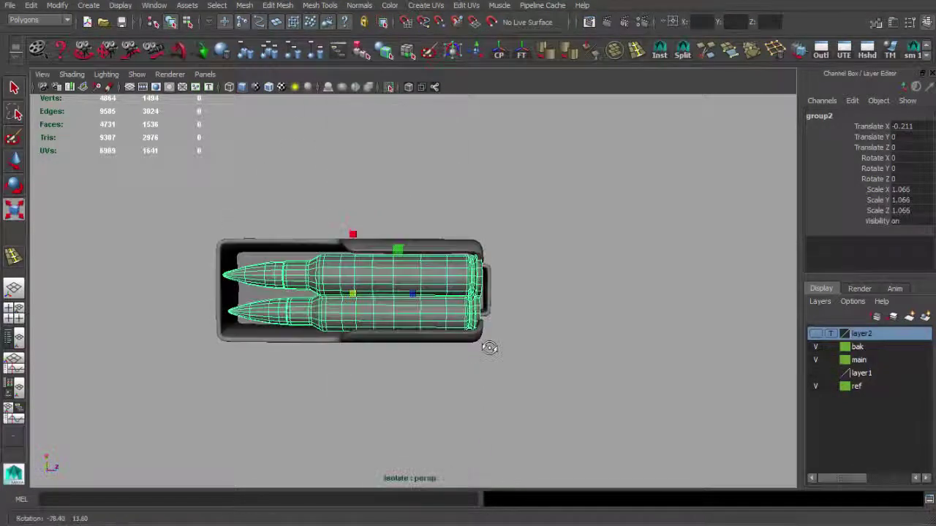
pyautogui.moveTo(373, 252)
pyautogui.keyDown('alt'); pyautogui.mouseDown()
pyautogui.moveTo(424, 247)
pyautogui.moveTo(341, 353)
pyautogui.mouseUp(); pyautogui.keyUp('alt')
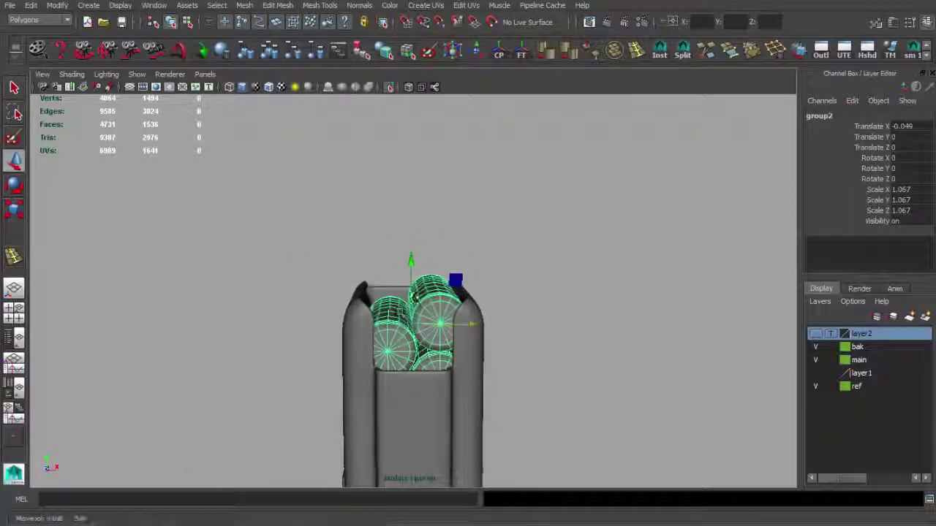
pyautogui.press('r')
pyautogui.keyDown('alt'); pyautogui.moveTo(420, 241); pyautogui.dragTo(391, 303); pyautogui.keyUp('alt')
pyautogui.keyDown('alt'); pyautogui.moveTo(450, 324); pyautogui.dragTo(389, 322); pyautogui.keyUp('alt')
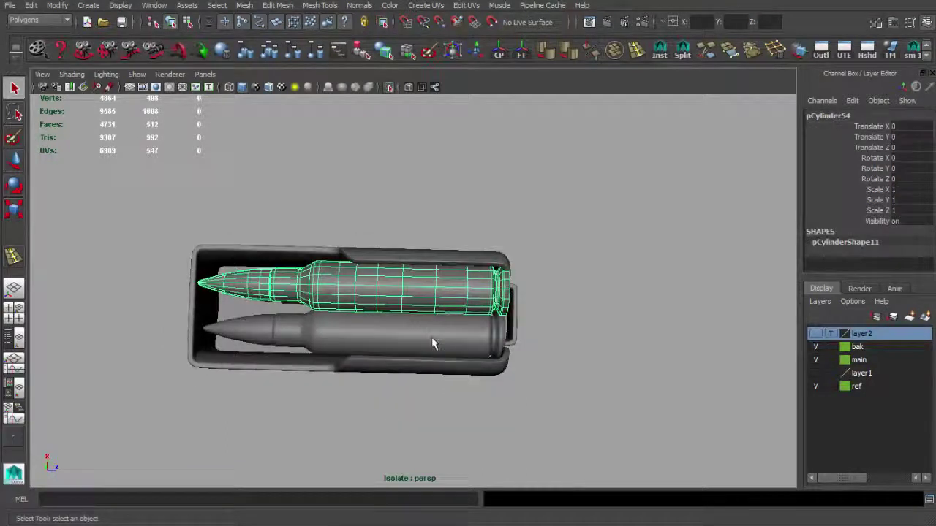
pyautogui.hotkey('ctrl', 'z')
# Switch to the Move tool and pick a single bullet cylinder at the magazine top
pyautogui.moveTo(449, 300)
pyautogui.keyDown('alt'); pyautogui.mouseDown()
pyautogui.moveTo(503, 330)
pyautogui.moveTo(388, 340)
pyautogui.mouseUp(); pyautogui.keyUp('alt')
pyautogui.press('w')
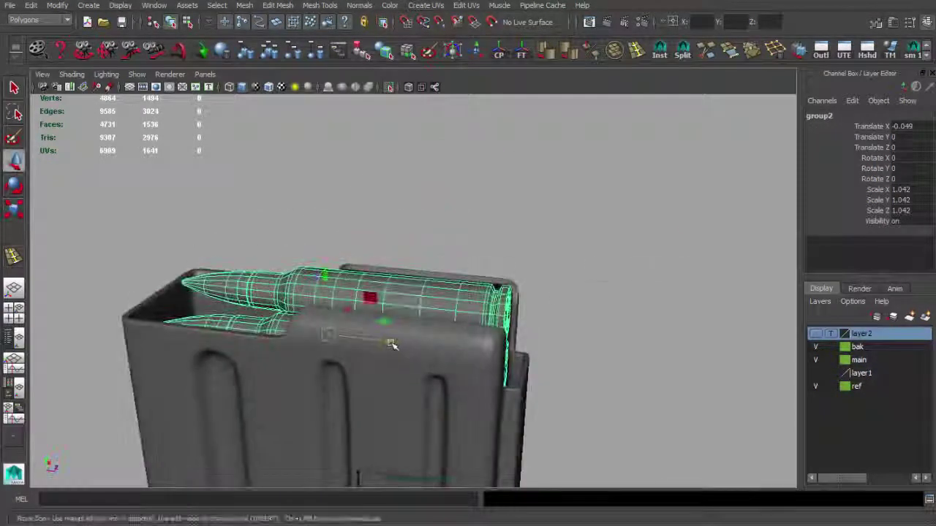
pyautogui.click(550, 286)
pyautogui.keyDown('alt'); pyautogui.moveTo(549, 286); pyautogui.dragTo(409, 314); pyautogui.keyUp('alt')
pyautogui.click(381, 347)
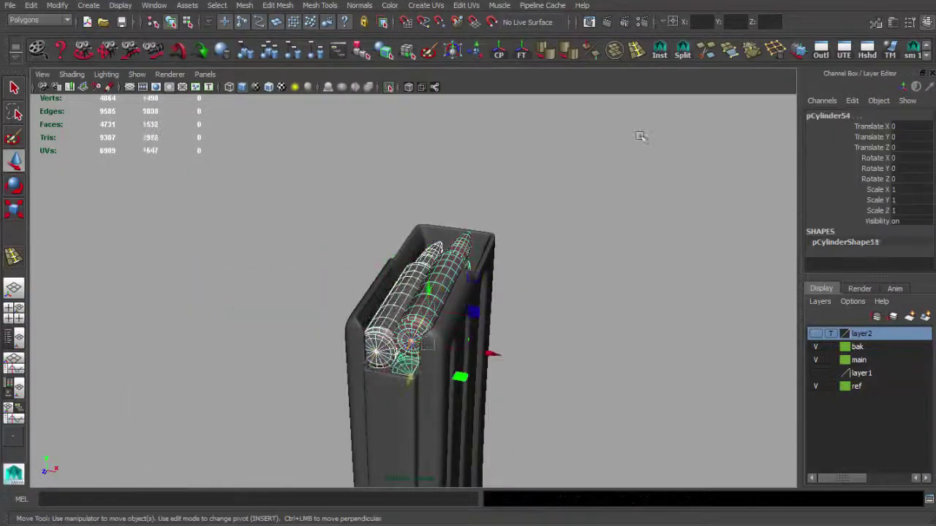
# Select a single bullet cylinder on the magazine top and zoom in on it
pyautogui.click(491, 299)
pyautogui.click(454, 278)
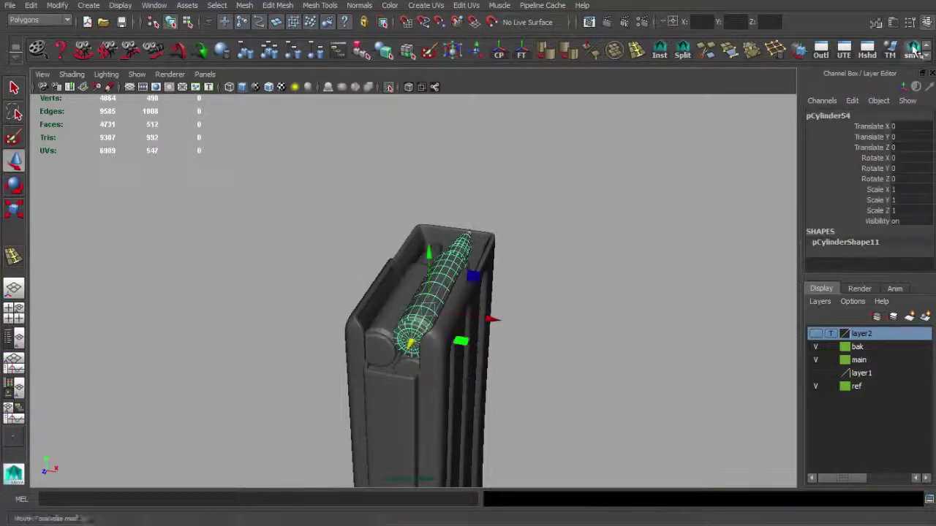
pyautogui.click(648, 309)
pyautogui.keyDown('alt'); pyautogui.moveTo(648, 309); pyautogui.dragTo(360, 247, button='right'); pyautogui.keyUp('alt')
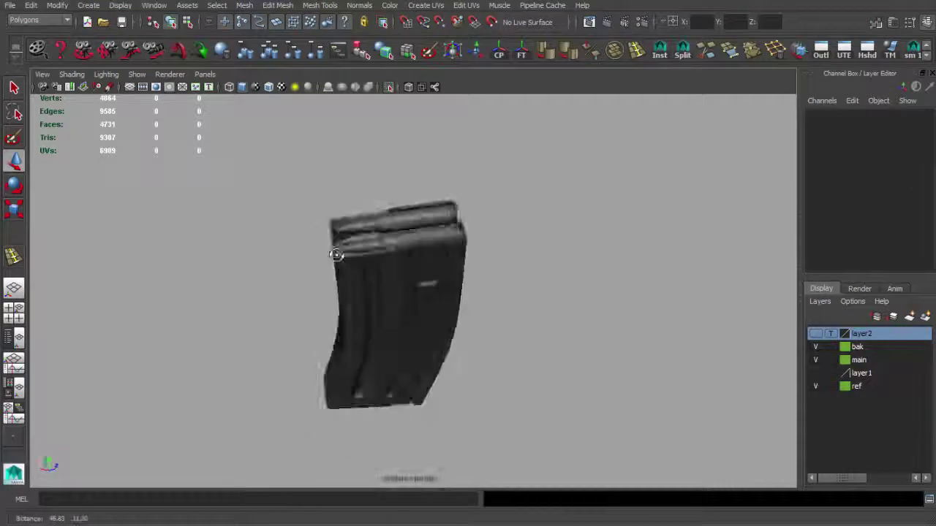
pyautogui.keyDown('alt'); pyautogui.moveTo(239, 239); pyautogui.dragTo(495, 372); pyautogui.keyUp('alt')
pyautogui.click(439, 293)
pyautogui.keyDown('alt'); pyautogui.moveTo(439, 351); pyautogui.dragTo(530, 214, button='right'); pyautogui.keyUp('alt')
pyautogui.keyDown('alt'); pyautogui.moveTo(530, 214); pyautogui.dragTo(449, 276); pyautogui.keyUp('alt')
# Insert an edge loop and slide it close to the cylinder's end
pyautogui.hotkey('ctrl', 'e')
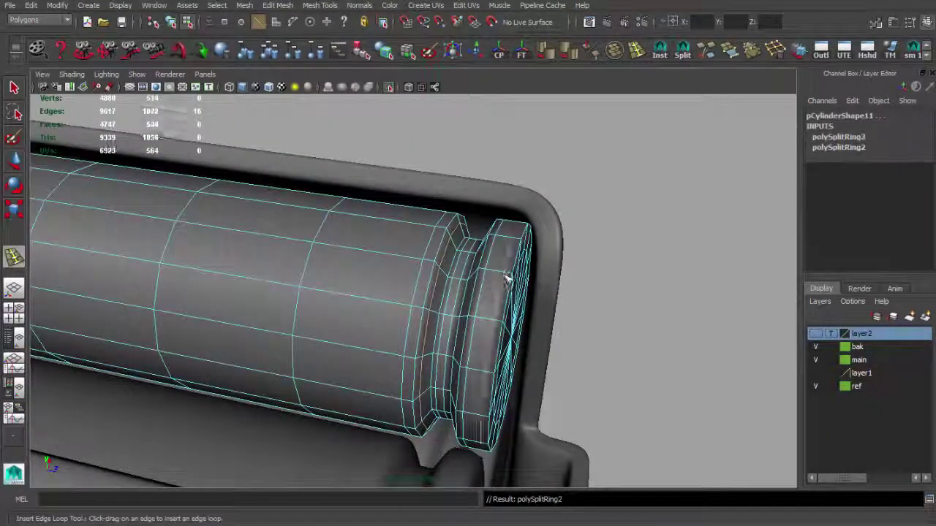
pyautogui.click(507, 276)
pyautogui.keyDown('alt'); pyautogui.moveTo(507, 276); pyautogui.dragTo(455, 289); pyautogui.keyUp('alt')
pyautogui.scroll(-10, 437, 316)
pyautogui.keyDown('alt'); pyautogui.moveTo(535, 307); pyautogui.dragTo(387, 254); pyautogui.keyUp('alt')
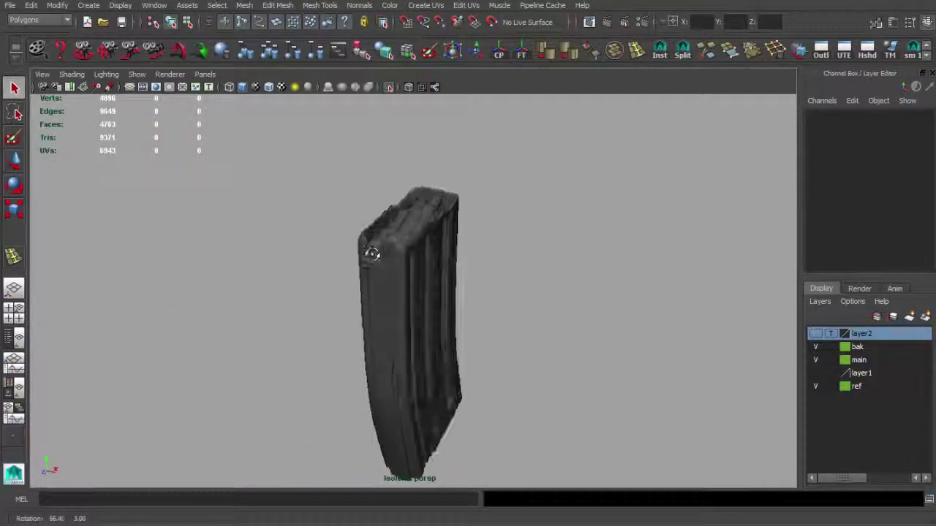
pyautogui.scroll(5, 497, 263)
# Add two edge loops near the end of the lower bullet
pyautogui.hotkey('ctrl', 'e')
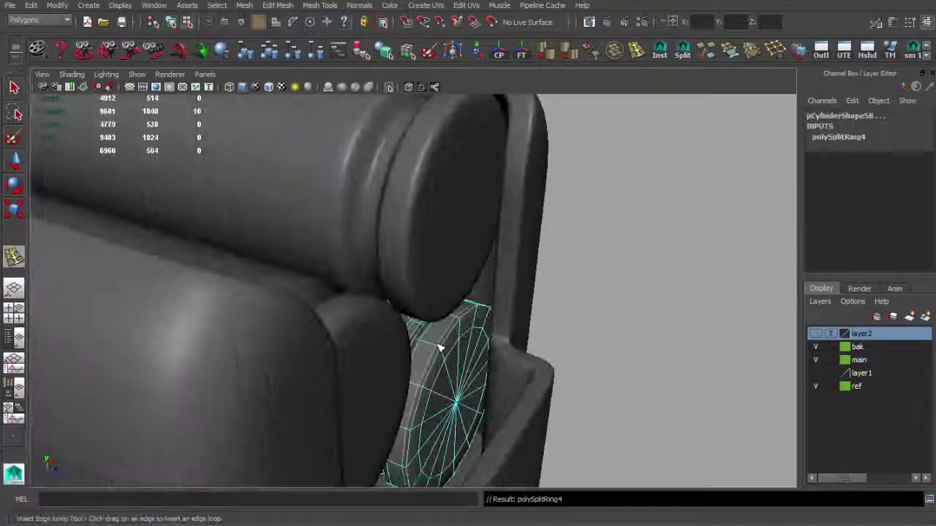
pyautogui.click(345, 354)
pyautogui.click(256, 335)
pyautogui.hotkey('ctrl', 'e')
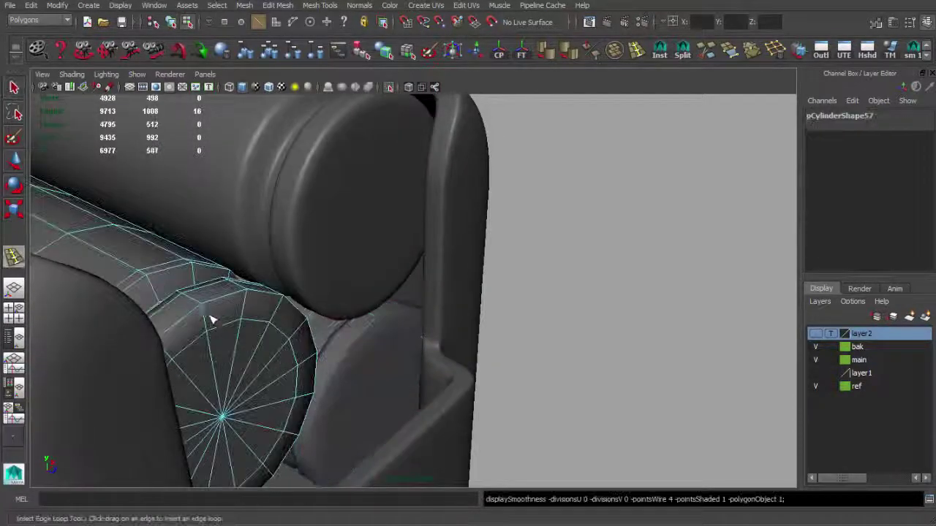
pyautogui.press('q')
# Clear the selection and turn off isolation to show the whole rifle
pyautogui.keyDown('alt'); pyautogui.moveTo(161, 291); pyautogui.dragTo(530, 334); pyautogui.keyUp('alt')
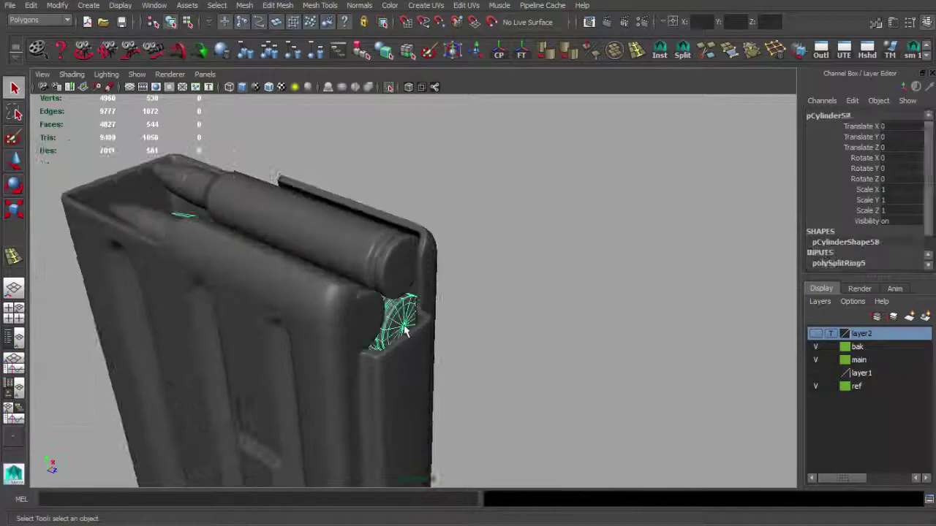
pyautogui.click(472, 320)
pyautogui.keyDown('alt'); pyautogui.moveTo(473, 319); pyautogui.dragTo(522, 267); pyautogui.keyUp('alt')
pyautogui.keyDown('alt'); pyautogui.moveTo(615, 287); pyautogui.dragTo(655, 297); pyautogui.keyUp('alt')
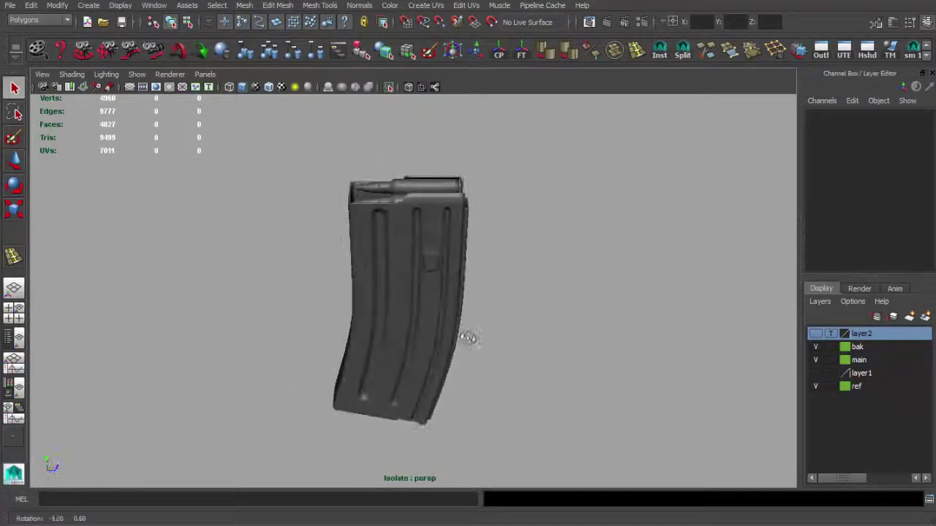
pyautogui.click(389, 88)
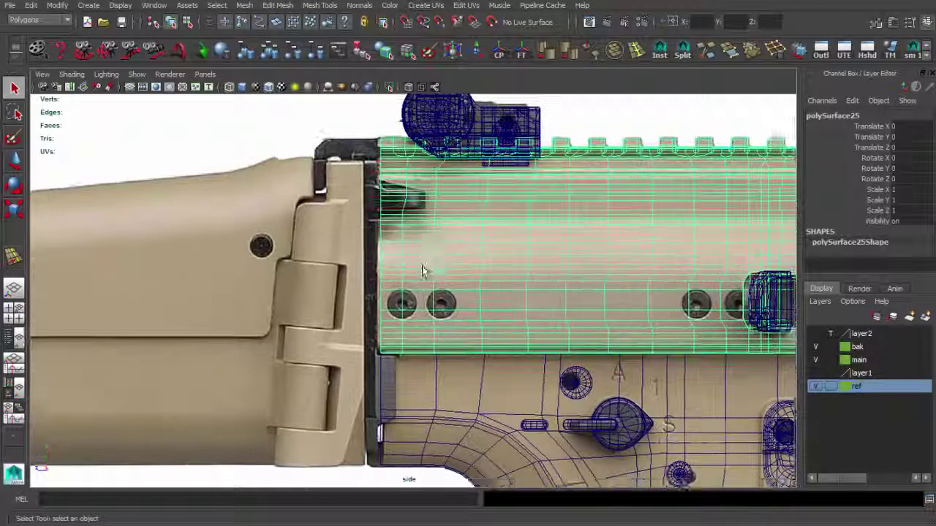
# Separate the receiver mesh and select the thin rear plate piece on its own
pyautogui.press('space')
pyautogui.press('space')
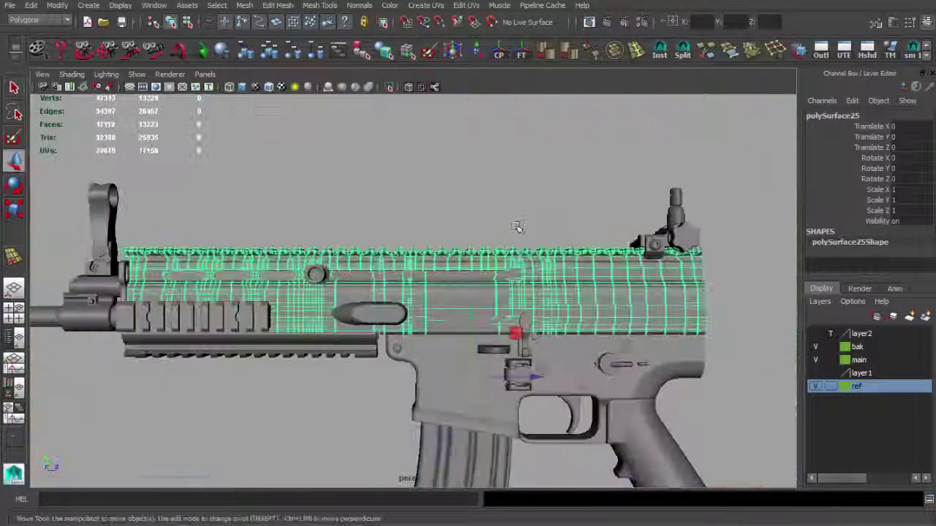
pyautogui.keyDown('alt'); pyautogui.moveTo(458, 298); pyautogui.dragTo(565, 498); pyautogui.keyUp('alt')
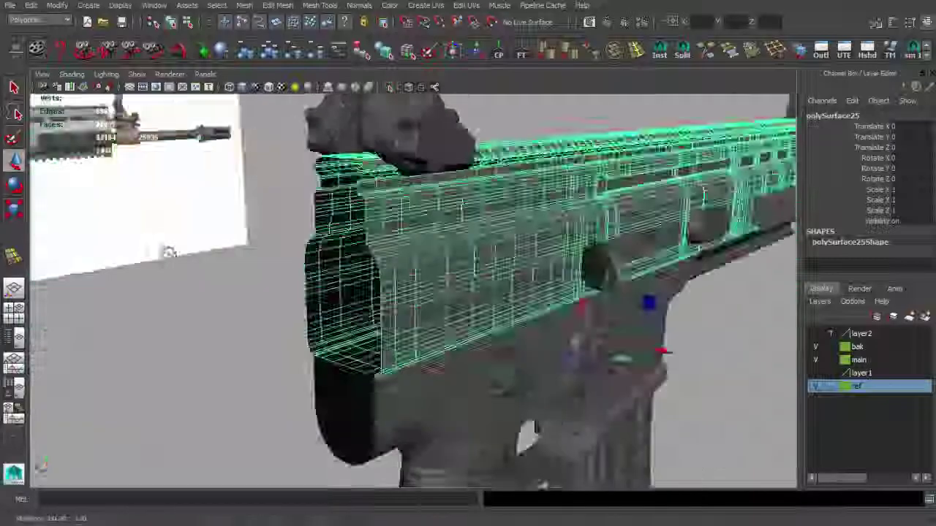
pyautogui.scroll(5, 500, 336)
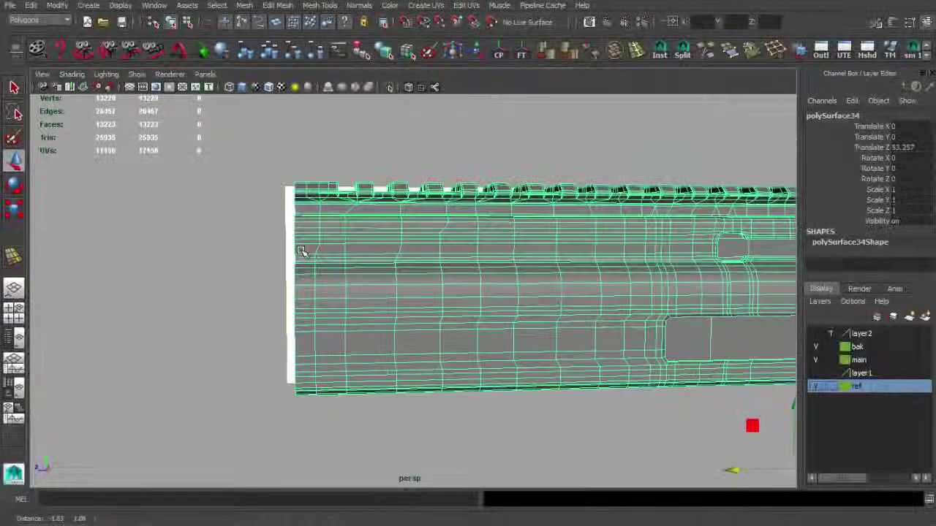
pyautogui.moveTo(500, 335)
pyautogui.keyDown('alt'); pyautogui.mouseDown()
pyautogui.moveTo(381, 333)
pyautogui.moveTo(566, 320)
pyautogui.mouseUp(); pyautogui.keyUp('alt')
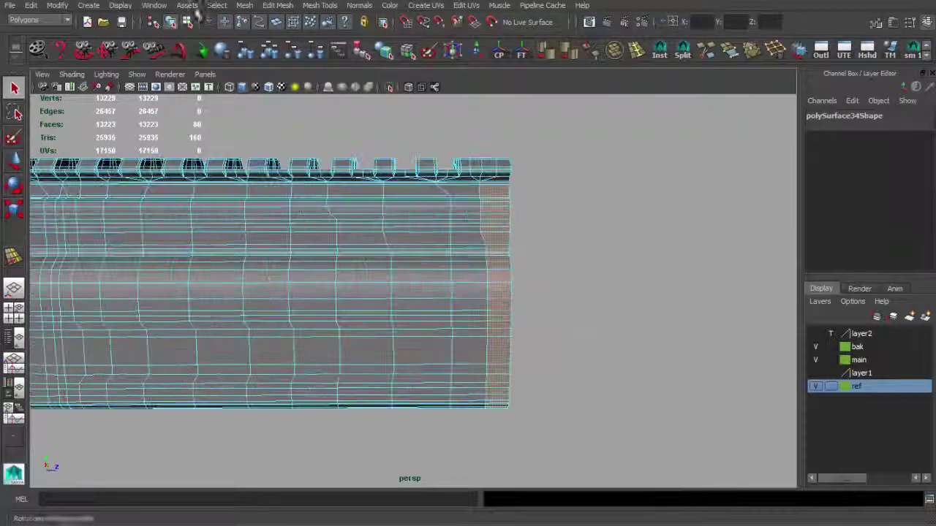
pyautogui.click(267, 79)
pyautogui.press('Delete')
pyautogui.click(503, 243)
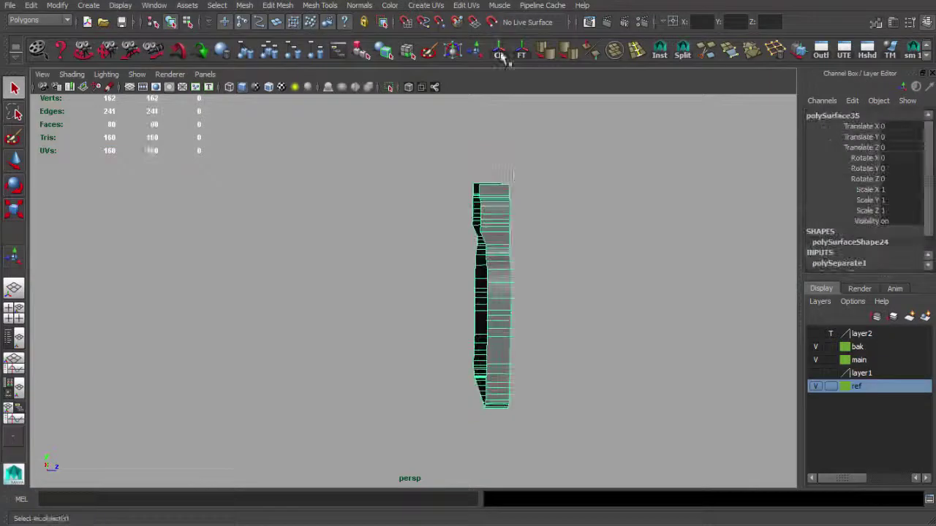
# Move the plate piece into position against the stock and show its vertices
pyautogui.press('w')
pyautogui.keyDown('alt'); pyautogui.moveTo(508, 305); pyautogui.dragTo(263, 271); pyautogui.keyUp('alt')
pyautogui.moveTo(324, 261)
pyautogui.keyDown('alt'); pyautogui.mouseDown()
pyautogui.moveTo(394, 244)
pyautogui.moveTo(365, 248)
pyautogui.mouseUp(); pyautogui.keyUp('alt')
pyautogui.moveTo(366, 249)
pyautogui.keyDown('alt'); pyautogui.mouseDown(button='right')
pyautogui.moveTo(408, 310)
pyautogui.moveTo(464, 226)
pyautogui.mouseUp(button='right'); pyautogui.keyUp('alt')
pyautogui.moveTo(464, 226)
pyautogui.keyDown('alt'); pyautogui.mouseDown()
pyautogui.moveTo(471, 299)
pyautogui.moveTo(495, 261)
pyautogui.moveTo(422, 136)
pyautogui.moveTo(431, 220)
pyautogui.mouseUp(); pyautogui.keyUp('alt')
pyautogui.press('q')
pyautogui.press('F9')
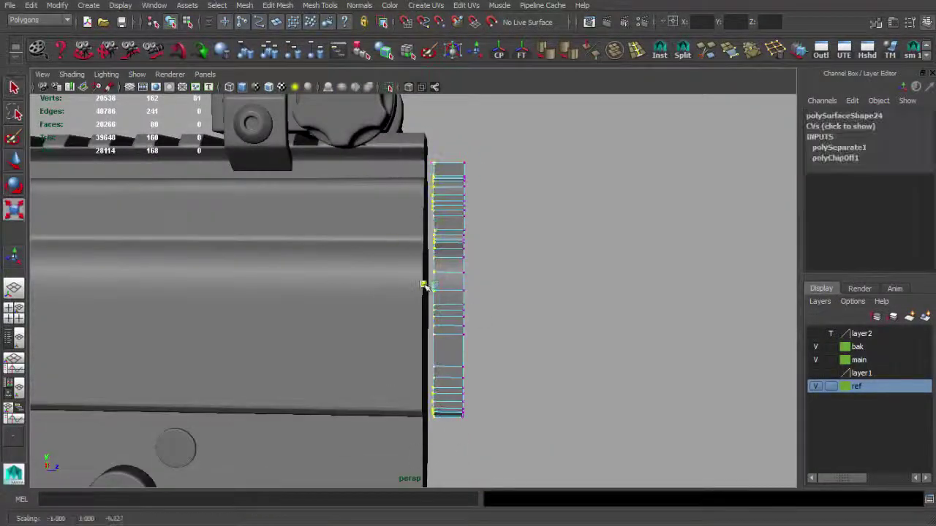
pyautogui.keyDown('alt'); pyautogui.moveTo(436, 287); pyautogui.dragTo(406, 378); pyautogui.keyUp('alt')
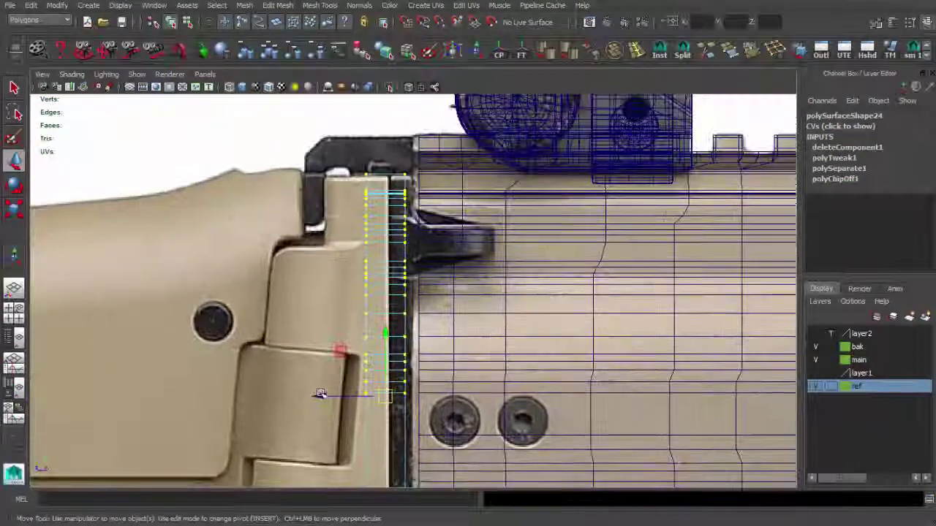
# Shift the plate's vertex column right to match the reference, then reselect the plate
pyautogui.moveTo(320, 394); pyautogui.dragTo(329, 398)
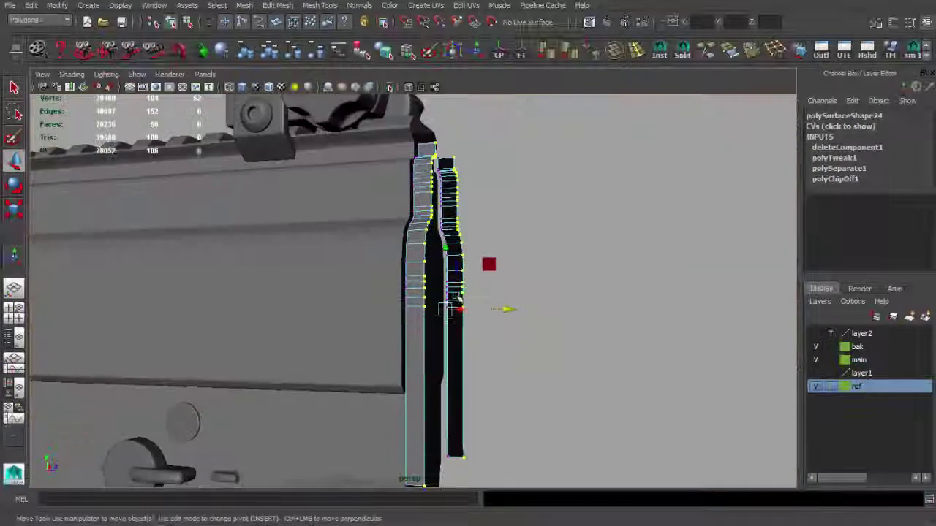
pyautogui.press('F8')
pyautogui.moveTo(450, 308)
pyautogui.keyDown('alt'); pyautogui.mouseDown()
pyautogui.moveTo(298, 308)
pyautogui.moveTo(334, 313)
pyautogui.moveTo(356, 372)
pyautogui.moveTo(460, 356)
pyautogui.moveTo(470, 240)
pyautogui.moveTo(444, 297)
pyautogui.moveTo(451, 317)
pyautogui.mouseUp(); pyautogui.keyUp('alt')
pyautogui.moveTo(451, 318)
pyautogui.keyDown('alt'); pyautogui.mouseDown(button='right')
pyautogui.moveTo(474, 291)
pyautogui.moveTo(435, 340)
pyautogui.mouseUp(button='right'); pyautogui.keyUp('alt')
pyautogui.click(482, 312)
pyautogui.press('w')
pyautogui.press('f')
# Extrude a strip from the plate's bottom edge
pyautogui.scroll(3, 578, 354)
pyautogui.moveTo(578, 354)
pyautogui.keyDown('alt'); pyautogui.mouseDown()
pyautogui.moveTo(522, 372)
pyautogui.moveTo(470, 312)
pyautogui.moveTo(454, 229)
pyautogui.mouseUp(); pyautogui.keyUp('alt')
pyautogui.click(522, 371)
pyautogui.hotkey('ctrl', 'e')
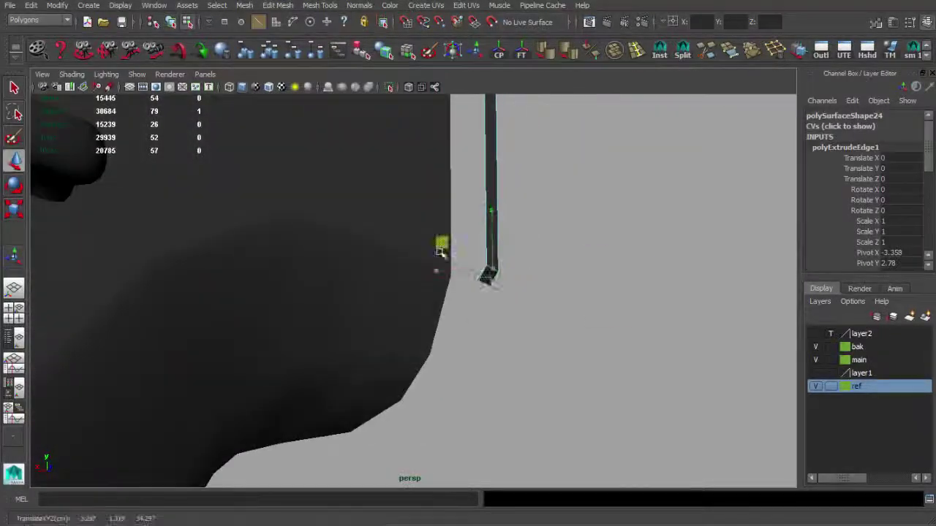
pyautogui.keyDown('alt'); pyautogui.moveTo(406, 302); pyautogui.dragTo(378, 295); pyautogui.keyUp('alt')
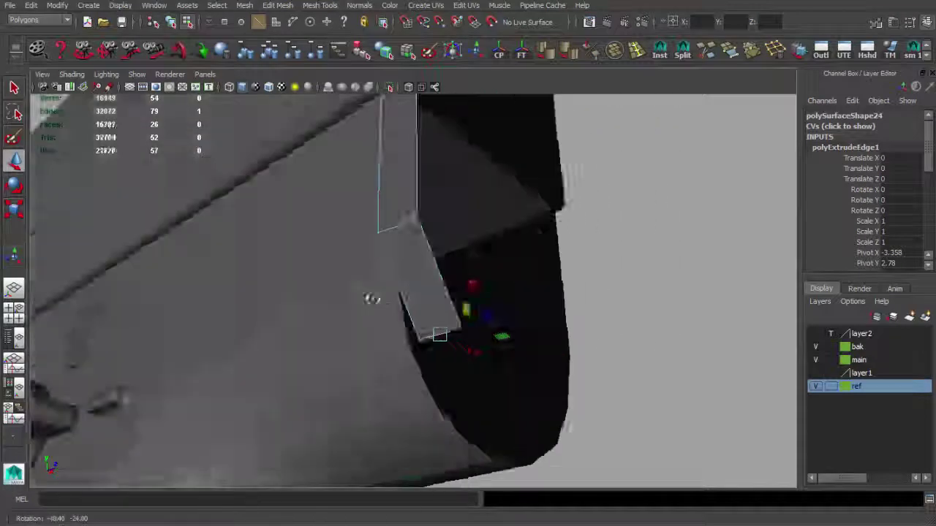
# In the four-view layout, extrude the edge three more times, bending the strip downward
pyautogui.press('space')
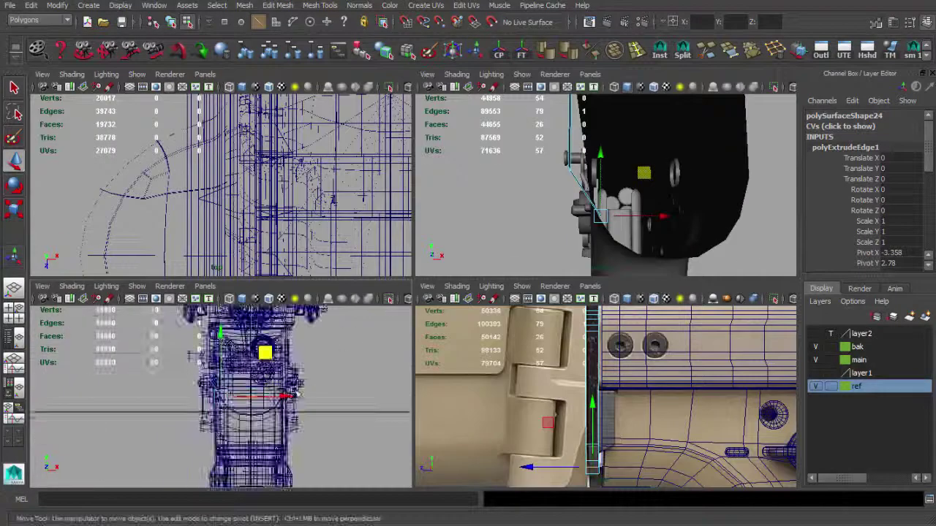
pyautogui.scroll(3, 300, 392)
pyautogui.moveTo(262, 356); pyautogui.dragTo(313, 437)
pyautogui.hotkey('ctrl', 'e')
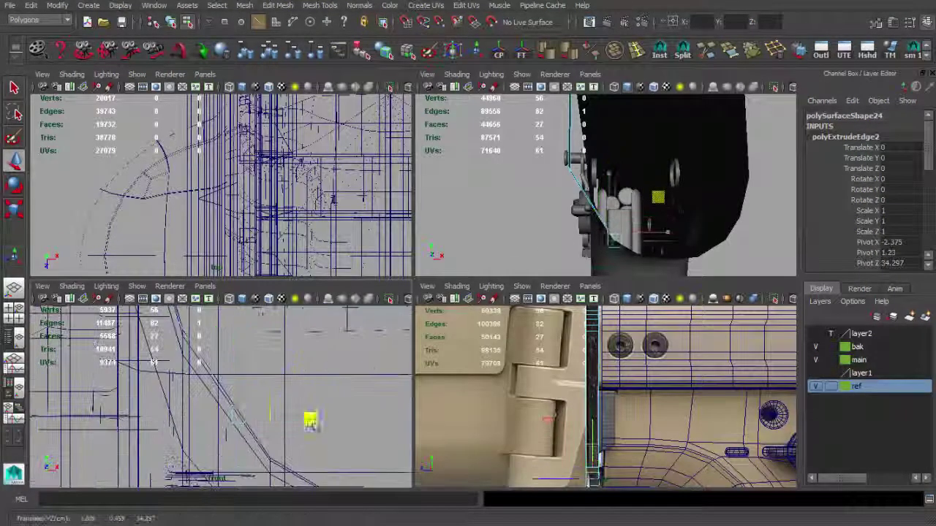
pyautogui.hotkey('ctrl', 'e')
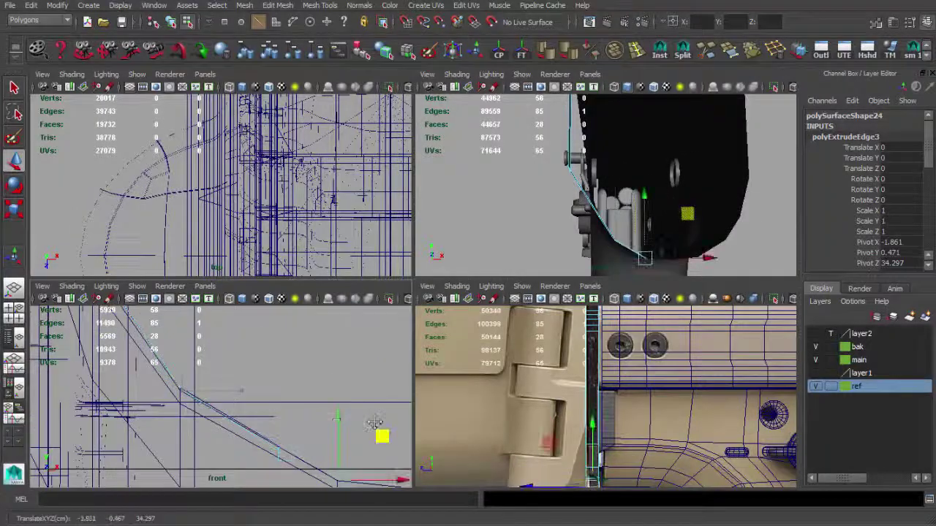
pyautogui.press('f')
pyautogui.hotkey('ctrl', 'e')
# Return to a full perspective view in object mode to inspect the bent strip
pyautogui.press('space')
pyautogui.press('f')
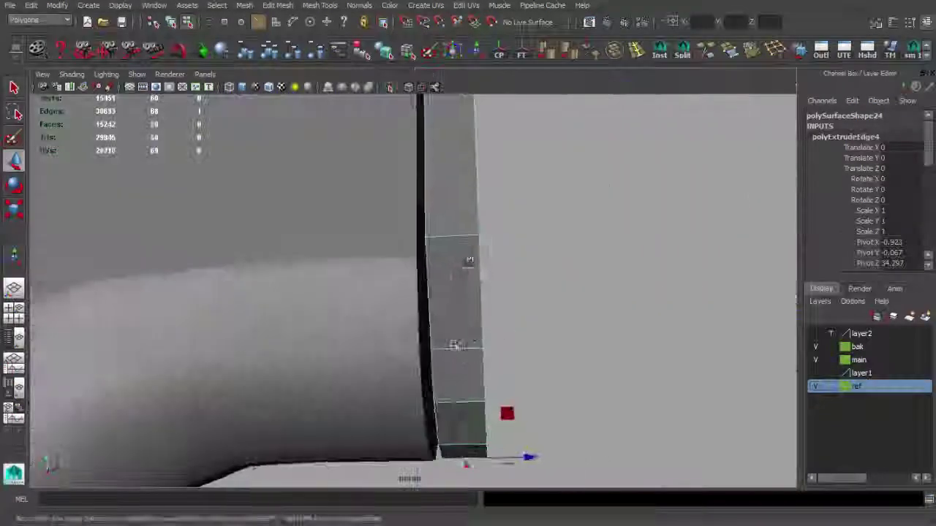
pyautogui.press('F8')
pyautogui.press('w')
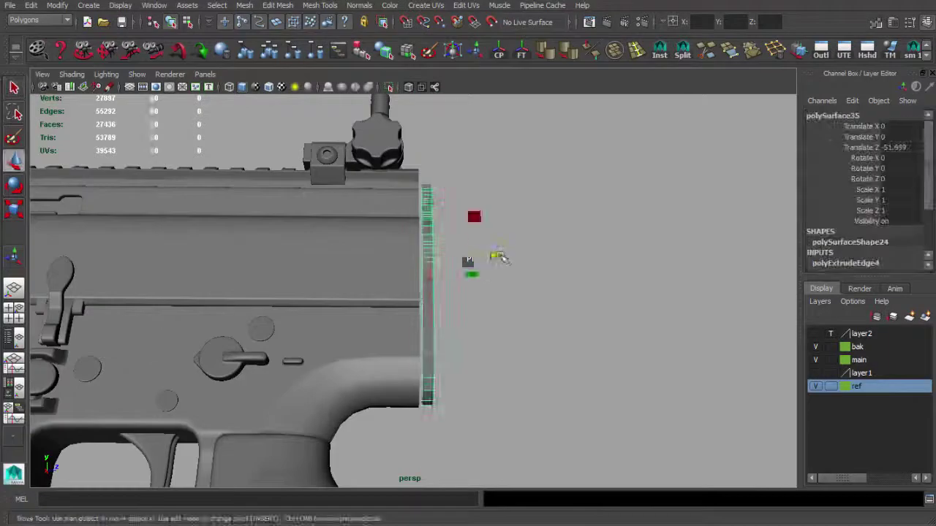
pyautogui.moveTo(496, 256)
pyautogui.keyDown('alt'); pyautogui.mouseDown()
pyautogui.moveTo(497, 351)
pyautogui.moveTo(393, 330)
pyautogui.moveTo(462, 320)
pyautogui.moveTo(443, 355)
pyautogui.moveTo(544, 102)
pyautogui.mouseUp(); pyautogui.keyUp('alt')
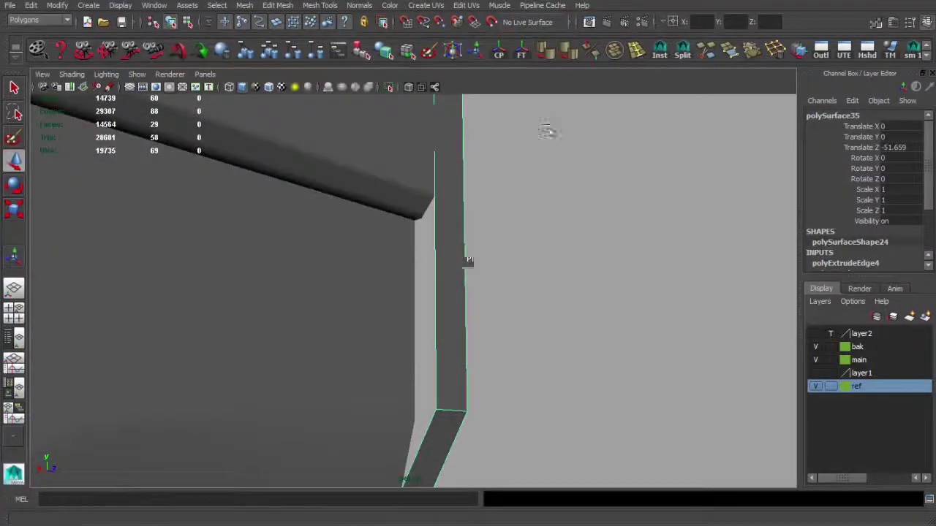
pyautogui.click(636, 51)
pyautogui.click(436, 252)
pyautogui.hotkey('ctrl', 'e')
pyautogui.moveTo(473, 278)
pyautogui.keyDown('alt'); pyautogui.mouseDown()
pyautogui.moveTo(351, 287)
pyautogui.moveTo(491, 273)
pyautogui.mouseUp(); pyautogui.keyUp('alt')
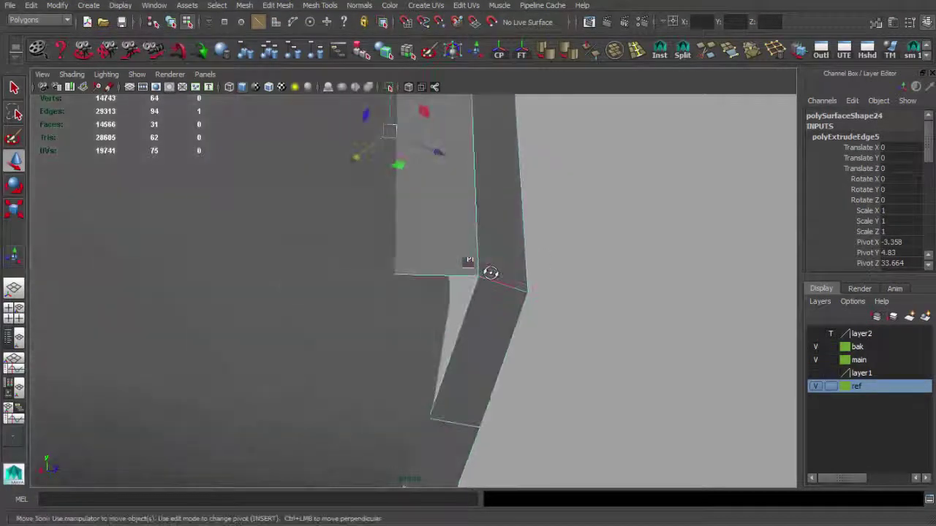
pyautogui.keyDown('alt'); pyautogui.moveTo(456, 290); pyautogui.dragTo(585, 170); pyautogui.keyUp('alt')
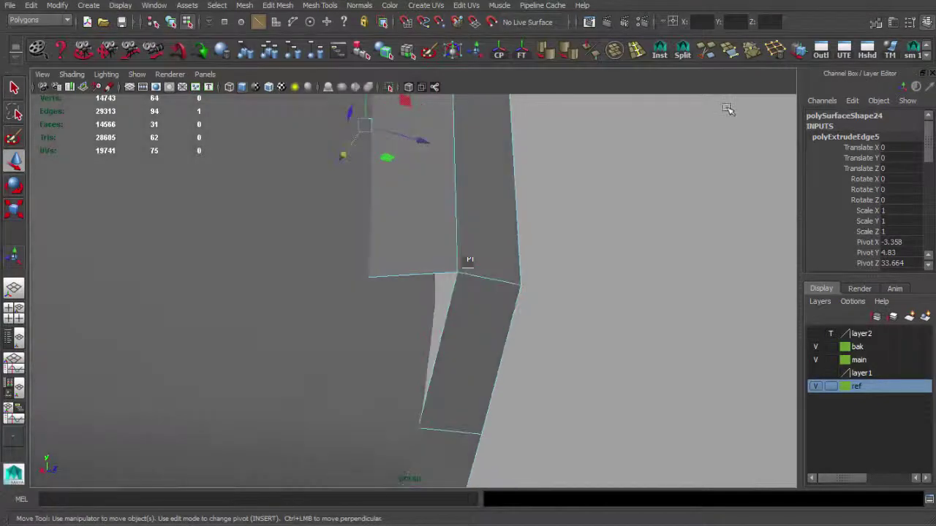
pyautogui.click(439, 353)
pyautogui.press('q')
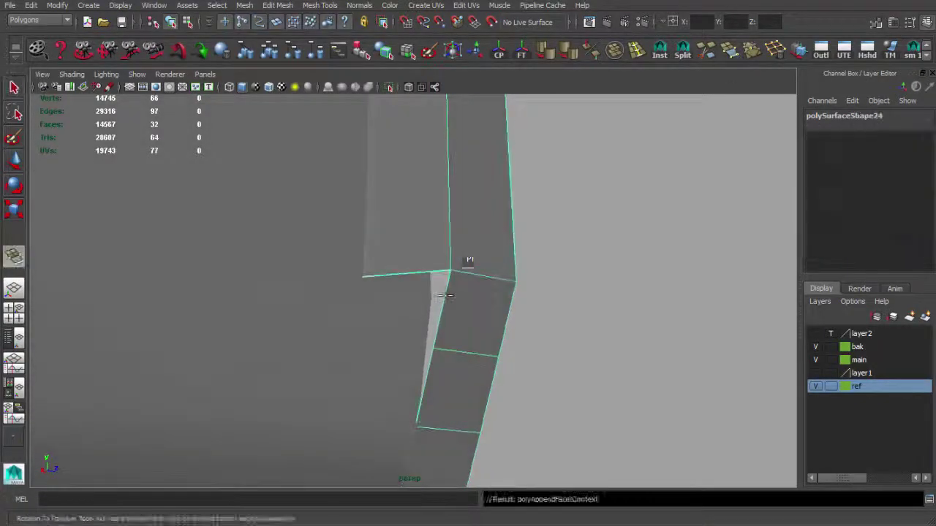
pyautogui.press('Return')
pyautogui.moveTo(394, 274)
pyautogui.keyDown('alt'); pyautogui.mouseDown()
pyautogui.moveTo(483, 295)
pyautogui.moveTo(519, 279)
pyautogui.mouseUp(); pyautogui.keyUp('alt')
pyautogui.press('q')
pyautogui.moveTo(474, 333)
pyautogui.keyDown('alt'); pyautogui.mouseDown()
pyautogui.moveTo(499, 288)
pyautogui.moveTo(582, 330)
pyautogui.mouseUp(); pyautogui.keyUp('alt')
pyautogui.moveTo(583, 329)
pyautogui.keyDown('alt'); pyautogui.mouseDown(button='right')
pyautogui.moveTo(415, 309)
pyautogui.moveTo(549, 336)
pyautogui.mouseUp(button='right'); pyautogui.keyUp('alt')
pyautogui.moveTo(386, 370)
pyautogui.keyDown('alt'); pyautogui.mouseDown()
pyautogui.moveTo(446, 333)
pyautogui.moveTo(545, 366)
pyautogui.mouseUp(); pyautogui.keyUp('alt')
pyautogui.press('q')
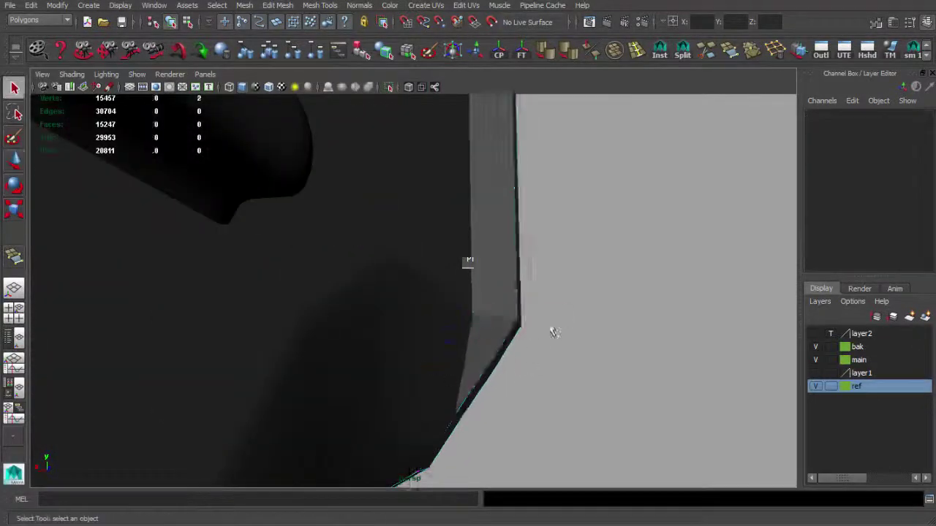
pyautogui.keyDown('alt'); pyautogui.moveTo(554, 333); pyautogui.dragTo(522, 299); pyautogui.keyUp('alt')
pyautogui.keyDown('alt'); pyautogui.moveTo(522, 298); pyautogui.dragTo(416, 259, button='right'); pyautogui.keyUp('alt')
pyautogui.click(436, 222)
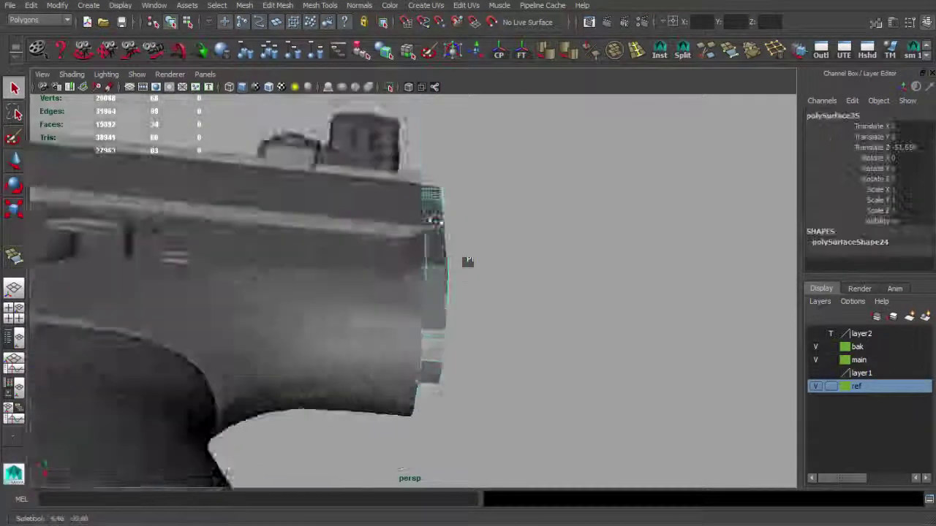
pyautogui.keyDown('alt'); pyautogui.moveTo(436, 222); pyautogui.dragTo(421, 262); pyautogui.keyUp('alt')
pyautogui.keyDown('alt'); pyautogui.moveTo(553, 243); pyautogui.dragTo(475, 330, button='right'); pyautogui.keyUp('alt')
pyautogui.moveTo(475, 330)
pyautogui.keyDown('alt'); pyautogui.mouseDown()
pyautogui.moveTo(520, 282)
pyautogui.moveTo(424, 261)
pyautogui.moveTo(644, 287)
pyautogui.mouseUp(); pyautogui.keyUp('alt')
pyautogui.press('space')
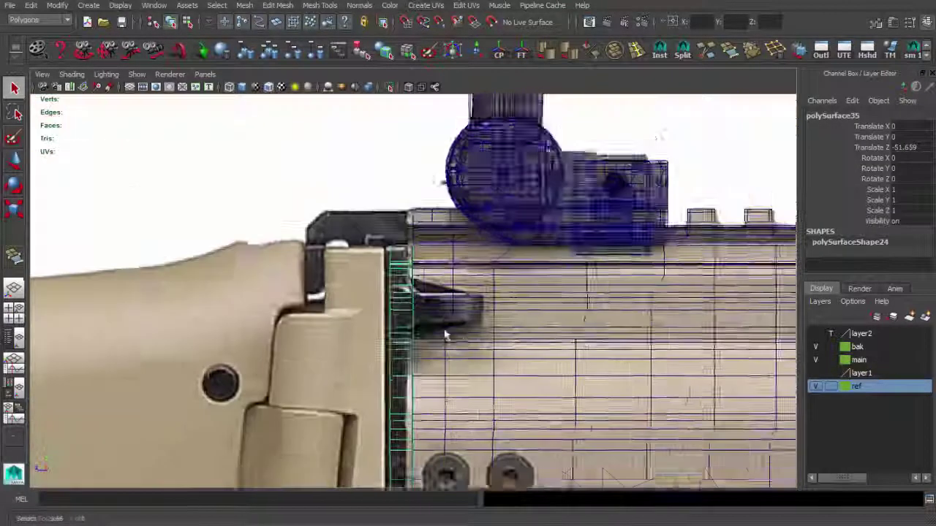
pyautogui.keyDown('alt'); pyautogui.moveTo(644, 287); pyautogui.dragTo(451, 335, button='middle'); pyautogui.keyUp('alt')
pyautogui.moveTo(452, 335)
pyautogui.keyDown('alt'); pyautogui.mouseDown(button='right')
pyautogui.moveTo(395, 356)
pyautogui.moveTo(600, 379)
pyautogui.mouseUp(button='right'); pyautogui.keyUp('alt')
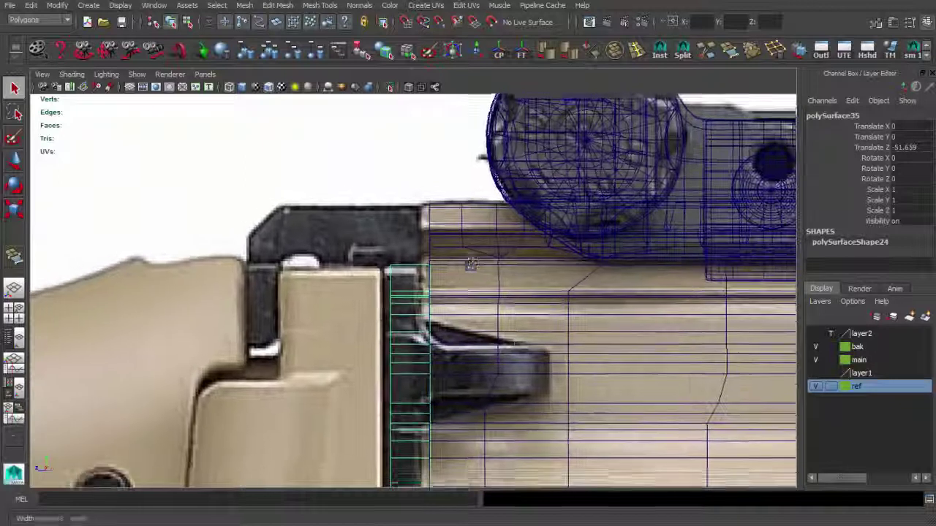
pyautogui.press('space')
pyautogui.click(520, 316)
pyautogui.keyDown('alt'); pyautogui.moveTo(520, 315); pyautogui.dragTo(453, 311); pyautogui.keyUp('alt')
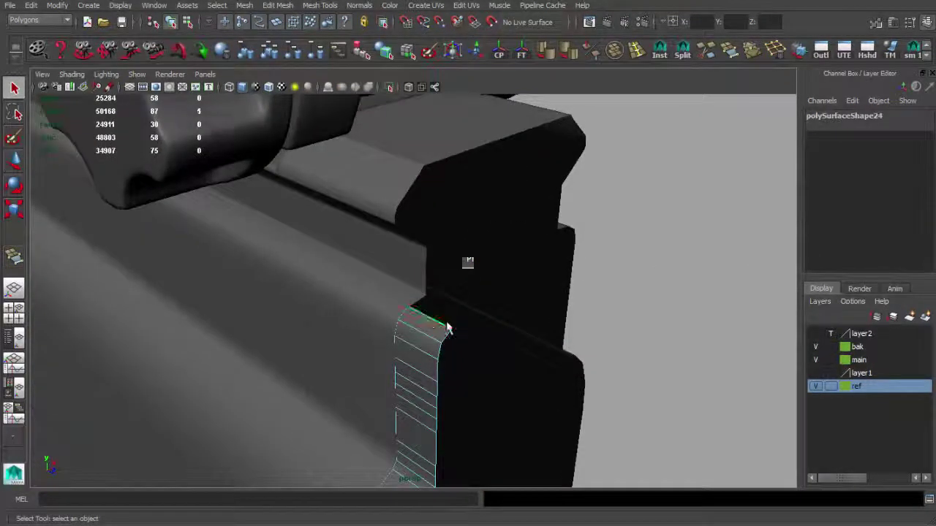
pyautogui.click(448, 329)
pyautogui.press('w')
pyautogui.moveTo(418, 313)
pyautogui.keyDown('alt'); pyautogui.mouseDown()
pyautogui.moveTo(395, 298)
pyautogui.moveTo(449, 329)
pyautogui.mouseUp(); pyautogui.keyUp('alt')
pyautogui.keyDown('alt'); pyautogui.moveTo(461, 284); pyautogui.dragTo(467, 307); pyautogui.keyUp('alt')
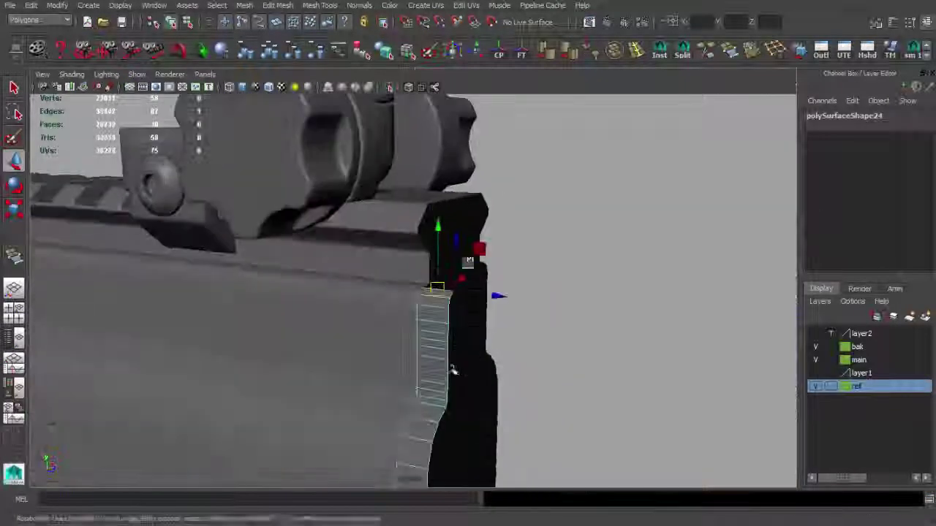
pyautogui.scroll(-3, 455, 438)
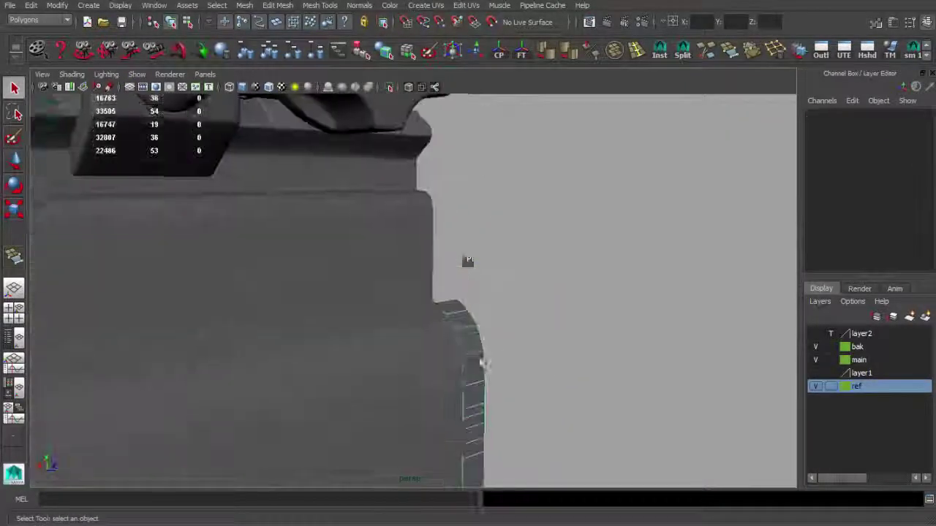
pyautogui.hotkey('alt', 'Tab')
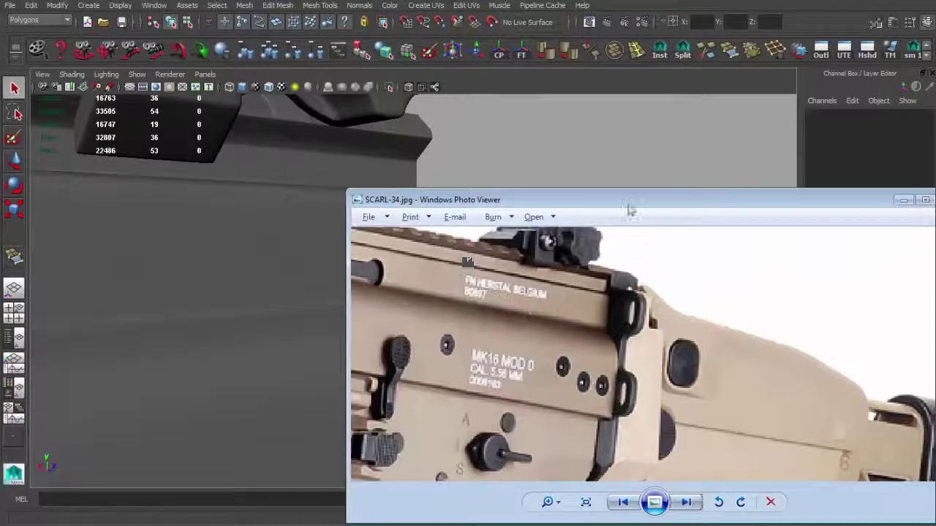
pyautogui.hotkey('alt', 'Tab')
pyautogui.scroll(2, 483, 351)
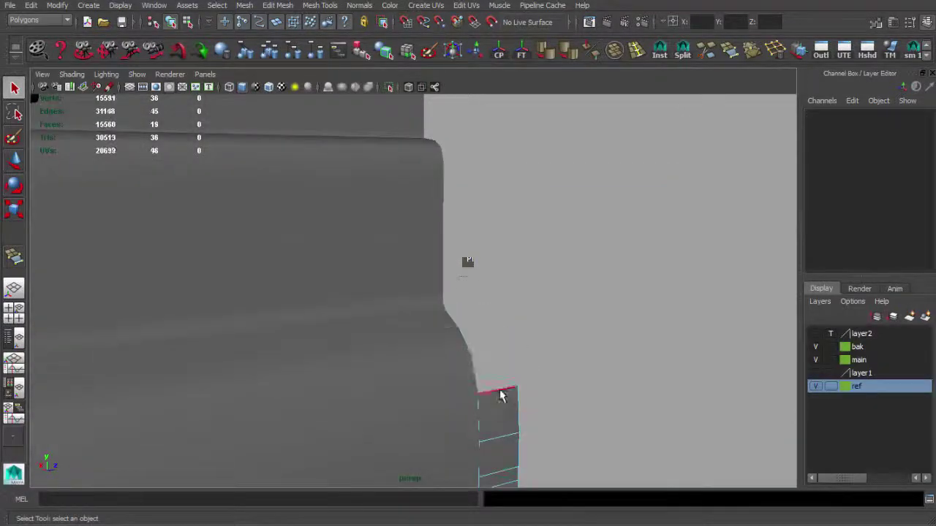
# Extrude the end plate's top edge outward into a strip and select the strip's new end edge
pyautogui.click(500, 396)
pyautogui.keyDown('alt'); pyautogui.moveTo(501, 395); pyautogui.dragTo(473, 294); pyautogui.keyUp('alt')
pyautogui.hotkey('ctrl', 'e')
pyautogui.keyDown('alt'); pyautogui.moveTo(472, 147); pyautogui.dragTo(378, 182); pyautogui.keyUp('alt')
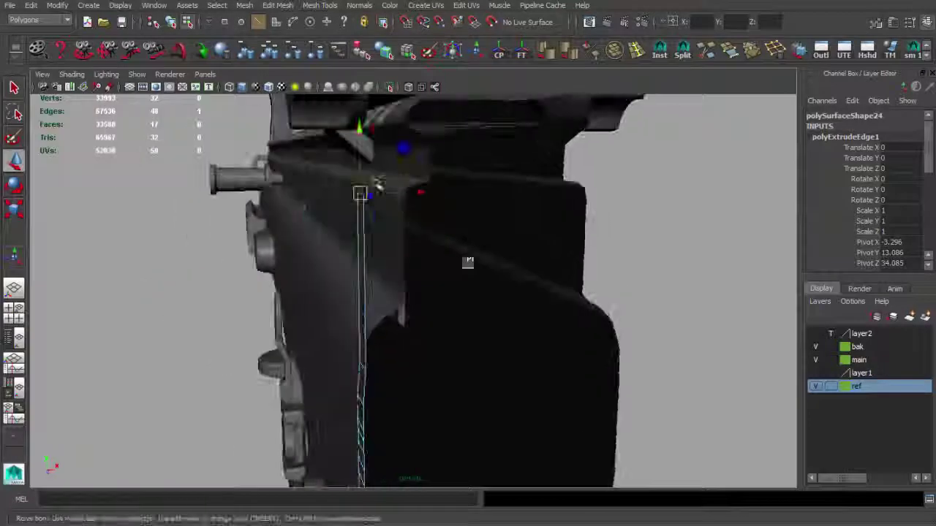
pyautogui.keyDown('alt'); pyautogui.moveTo(494, 188); pyautogui.dragTo(454, 288); pyautogui.keyUp('alt')
pyautogui.click(455, 288)
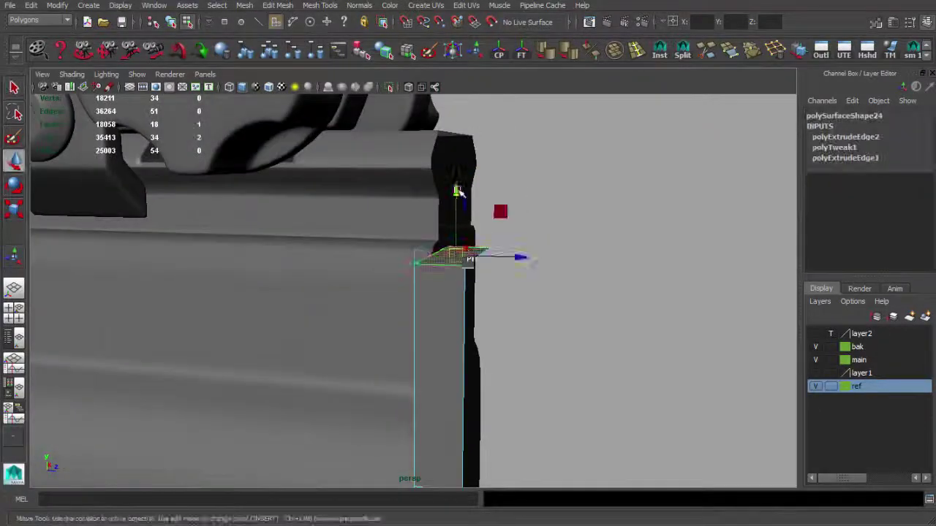
pyautogui.moveTo(455, 178)
pyautogui.keyDown('alt'); pyautogui.mouseDown()
pyautogui.moveTo(472, 240)
pyautogui.moveTo(516, 243)
pyautogui.mouseUp(); pyautogui.keyUp('alt')
pyautogui.press('w')
# Extrude the strip's end edge twice more, carrying it up over the top of the receiver
pyautogui.moveTo(423, 249)
pyautogui.keyDown('alt'); pyautogui.mouseDown()
pyautogui.moveTo(407, 265)
pyautogui.moveTo(384, 268)
pyautogui.mouseUp(); pyautogui.keyUp('alt')
pyautogui.hotkey('ctrl', 'e')
pyautogui.moveTo(438, 146)
pyautogui.keyDown('alt'); pyautogui.mouseDown()
pyautogui.moveTo(418, 246)
pyautogui.moveTo(357, 240)
pyautogui.mouseUp(); pyautogui.keyUp('alt')
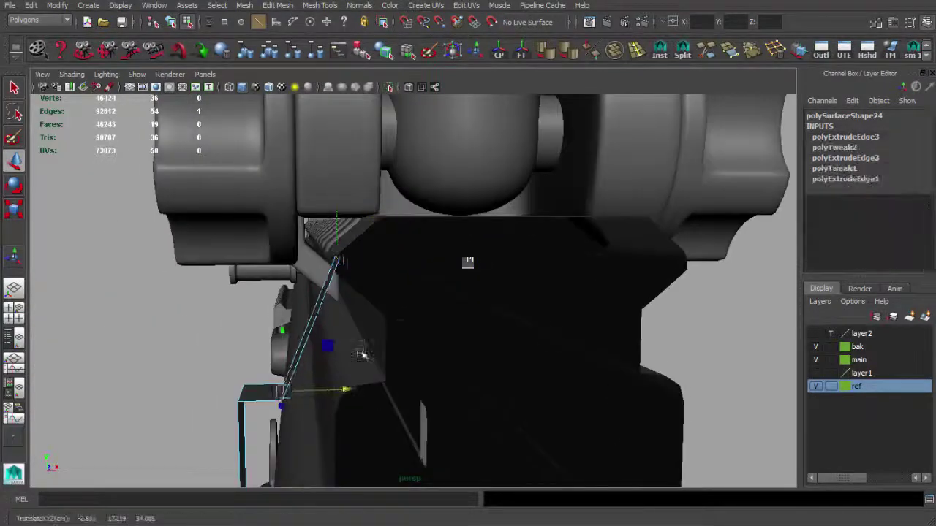
pyautogui.keyDown('alt'); pyautogui.moveTo(360, 353); pyautogui.dragTo(389, 299); pyautogui.keyUp('alt')
pyautogui.hotkey('ctrl', 'e')
pyautogui.moveTo(449, 191)
pyautogui.keyDown('alt'); pyautogui.mouseDown()
pyautogui.moveTo(451, 261)
pyautogui.moveTo(564, 273)
pyautogui.moveTo(366, 246)
pyautogui.moveTo(339, 338)
pyautogui.moveTo(341, 298)
pyautogui.mouseUp(); pyautogui.keyUp('alt')
pyautogui.press('q')
pyautogui.press('f')
# Adjust a vertex at the strip's bend to shape the curve over the receiver
pyautogui.press('F8')
pyautogui.click(339, 338)
pyautogui.press('w')
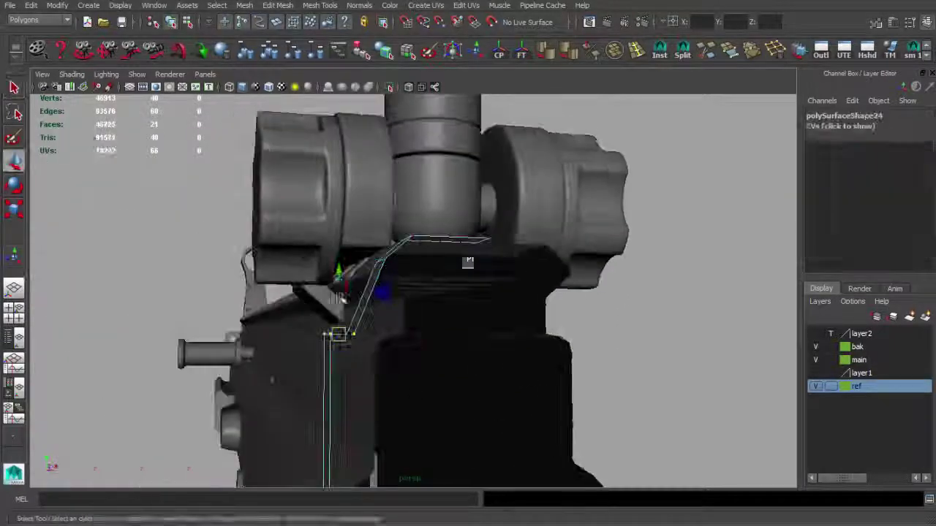
pyautogui.keyDown('alt'); pyautogui.moveTo(338, 260); pyautogui.dragTo(545, 268, button='right'); pyautogui.keyUp('alt')
pyautogui.keyDown('alt'); pyautogui.moveTo(546, 268); pyautogui.dragTo(610, 276); pyautogui.keyUp('alt')
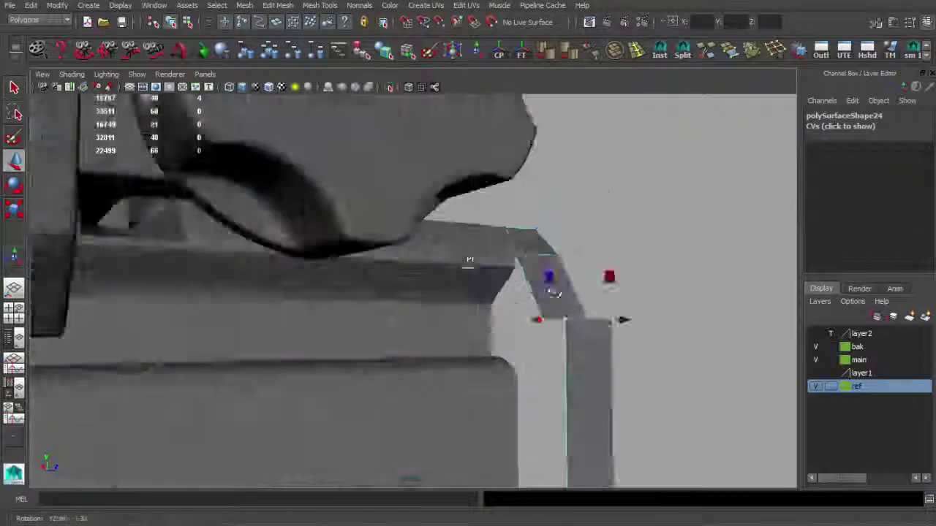
pyautogui.keyDown('alt'); pyautogui.moveTo(609, 275); pyautogui.dragTo(360, 327, button='right'); pyautogui.keyUp('alt')
pyautogui.keyDown('alt'); pyautogui.moveTo(360, 326); pyautogui.dragTo(297, 345); pyautogui.keyUp('alt')
pyautogui.press('q')
pyautogui.keyDown('alt'); pyautogui.moveTo(354, 266); pyautogui.dragTo(388, 278); pyautogui.keyUp('alt')
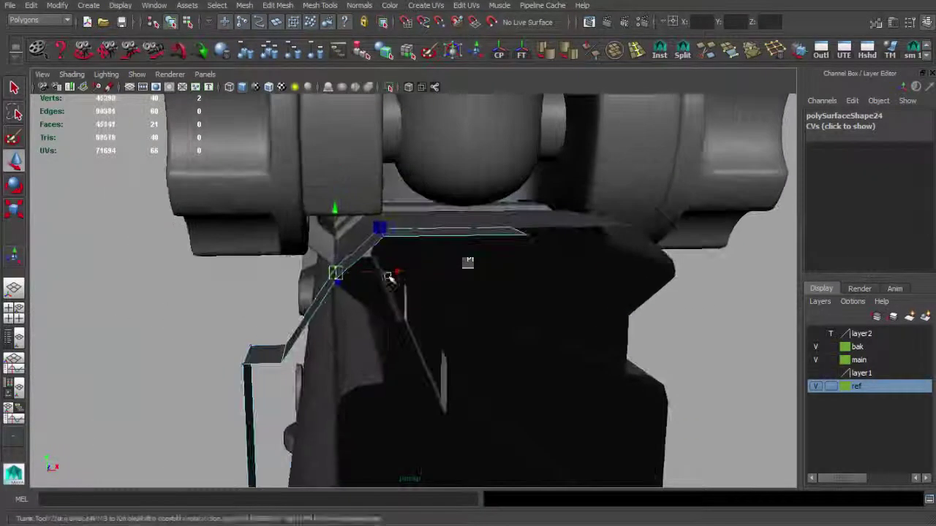
pyautogui.moveTo(338, 214)
pyautogui.keyDown('alt'); pyautogui.mouseDown()
pyautogui.moveTo(495, 253)
pyautogui.moveTo(434, 292)
pyautogui.moveTo(425, 368)
pyautogui.moveTo(558, 261)
pyautogui.moveTo(274, 251)
pyautogui.moveTo(215, 320)
pyautogui.mouseUp(); pyautogui.keyUp('alt')
# Select the end plate pieces and combine them into a single mesh
pyautogui.click(413, 326)
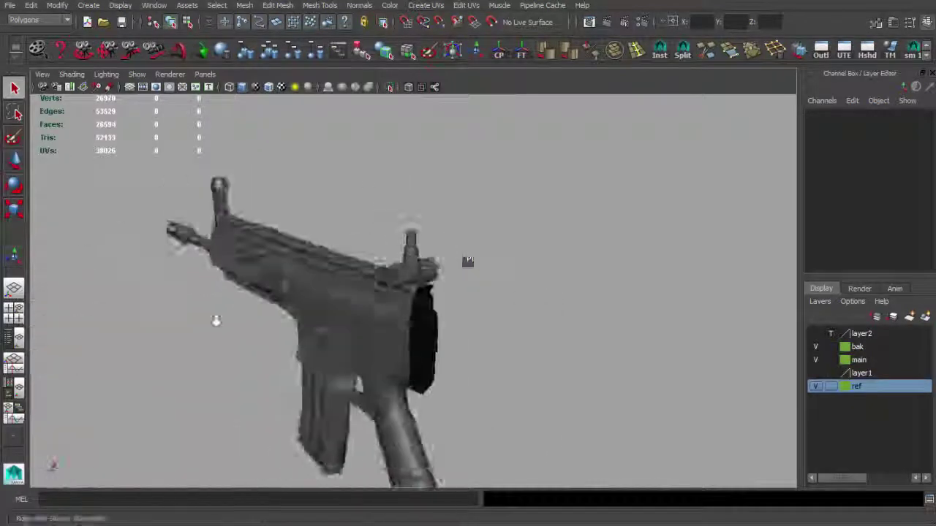
pyautogui.click(428, 341)
pyautogui.moveTo(428, 341)
pyautogui.keyDown('alt'); pyautogui.mouseDown()
pyautogui.moveTo(409, 231)
pyautogui.moveTo(261, 313)
pyautogui.moveTo(449, 371)
pyautogui.mouseUp(); pyautogui.keyUp('alt')
pyautogui.press('w')
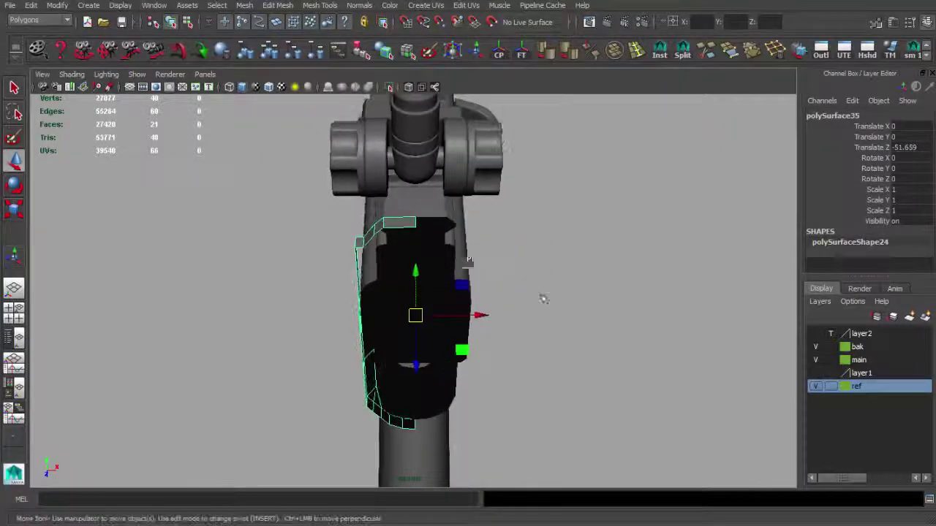
pyautogui.moveTo(613, 291)
pyautogui.keyDown('alt'); pyautogui.mouseDown()
pyautogui.moveTo(454, 278)
pyautogui.moveTo(241, 217)
pyautogui.moveTo(439, 219)
pyautogui.mouseUp(); pyautogui.keyUp('alt')
pyautogui.click(454, 278)
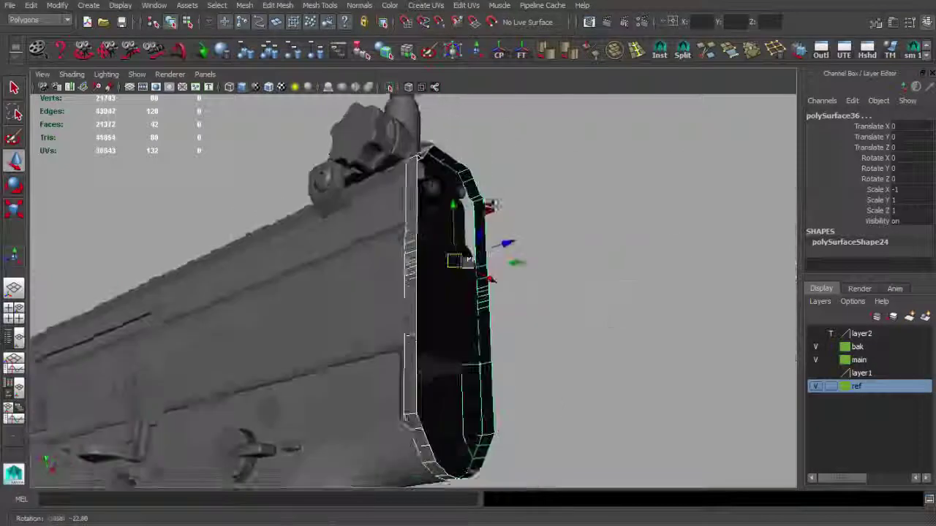
pyautogui.click(613, 49)
# Inspect the combined 76-vertex, 42-face band around the stock end against the side reference
pyautogui.keyDown('alt'); pyautogui.moveTo(512, 219); pyautogui.dragTo(427, 206); pyautogui.keyUp('alt')
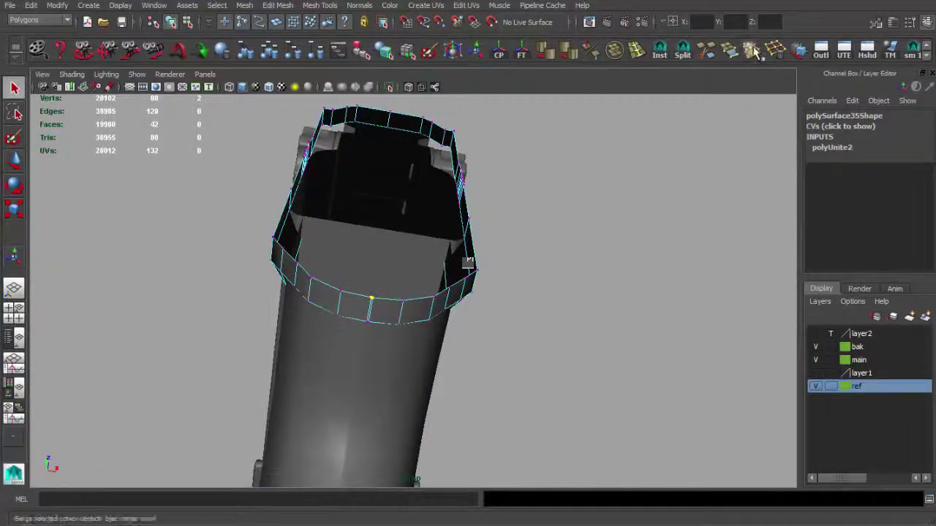
pyautogui.click(393, 314)
pyautogui.moveTo(394, 314)
pyautogui.keyDown('alt'); pyautogui.mouseDown()
pyautogui.moveTo(527, 449)
pyautogui.moveTo(589, 338)
pyautogui.mouseUp(); pyautogui.keyUp('alt')
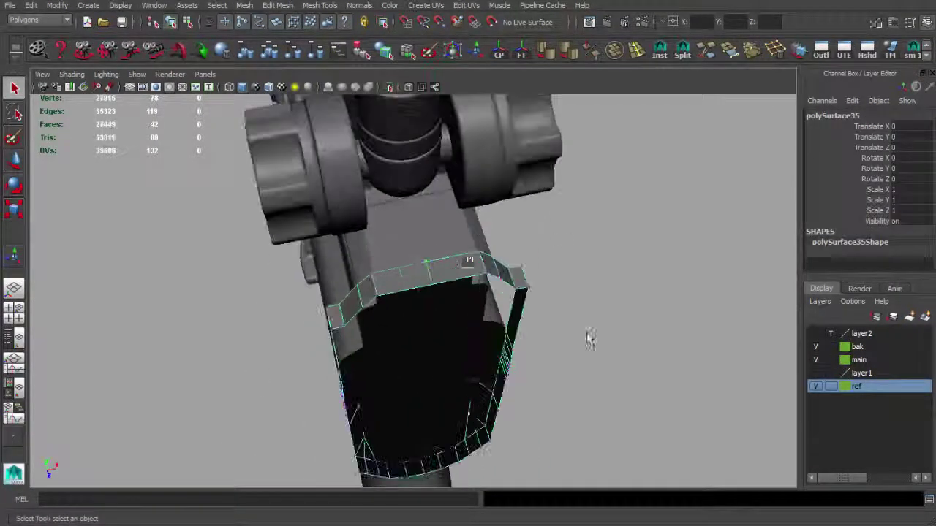
pyautogui.press('F8')
pyautogui.keyDown('alt'); pyautogui.moveTo(424, 275); pyautogui.dragTo(428, 362); pyautogui.keyUp('alt')
pyautogui.press('space')
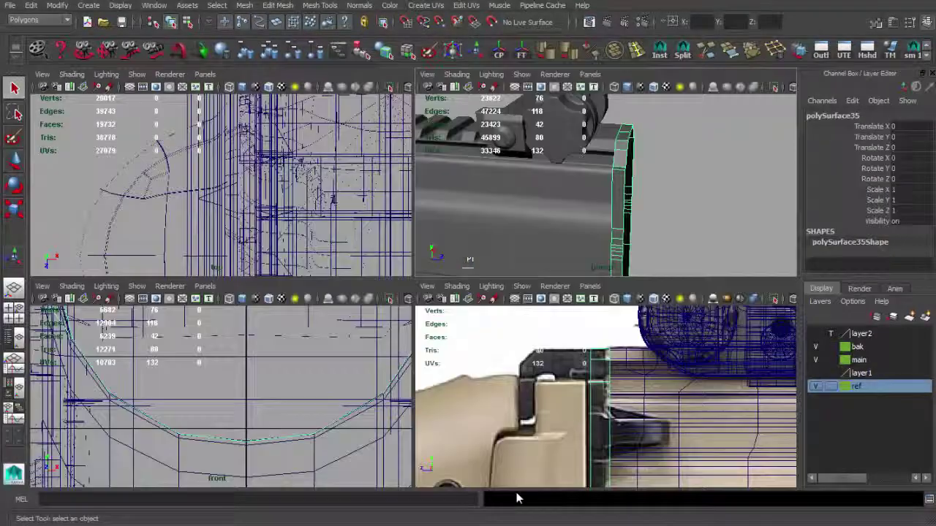
pyautogui.press('space')
# Extrude another edge of the strip and insert an edge loop across it
pyautogui.click(376, 272)
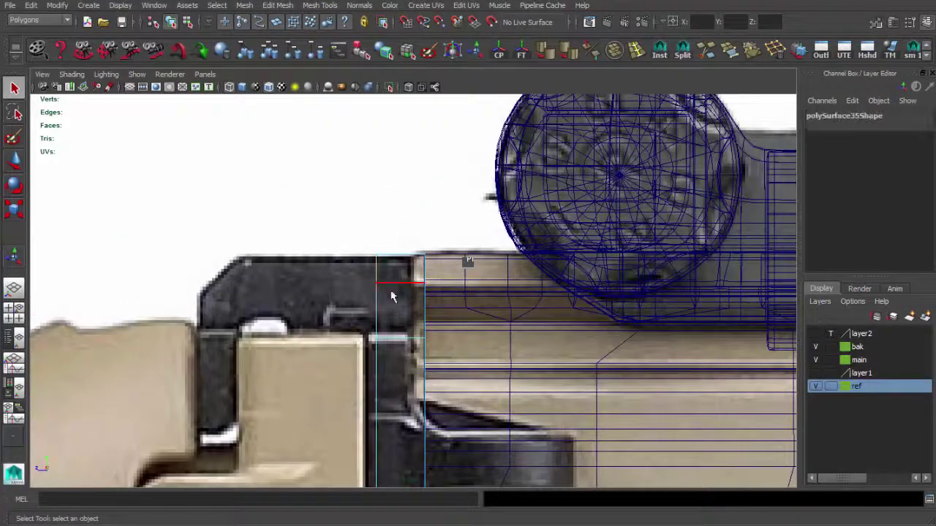
pyautogui.hotkey('ctrl', 'e')
pyautogui.press('w')
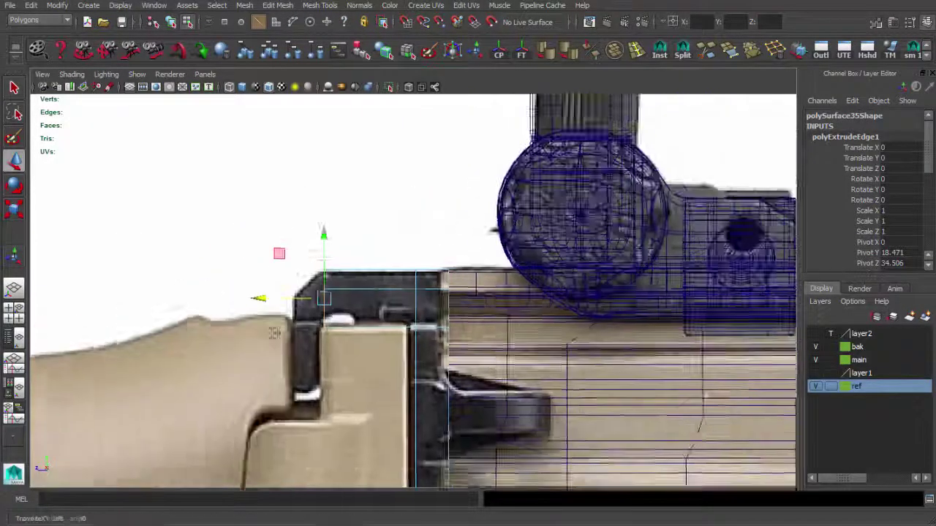
pyautogui.keyDown('alt'); pyautogui.moveTo(187, 292); pyautogui.dragTo(291, 327, button='middle'); pyautogui.keyUp('alt')
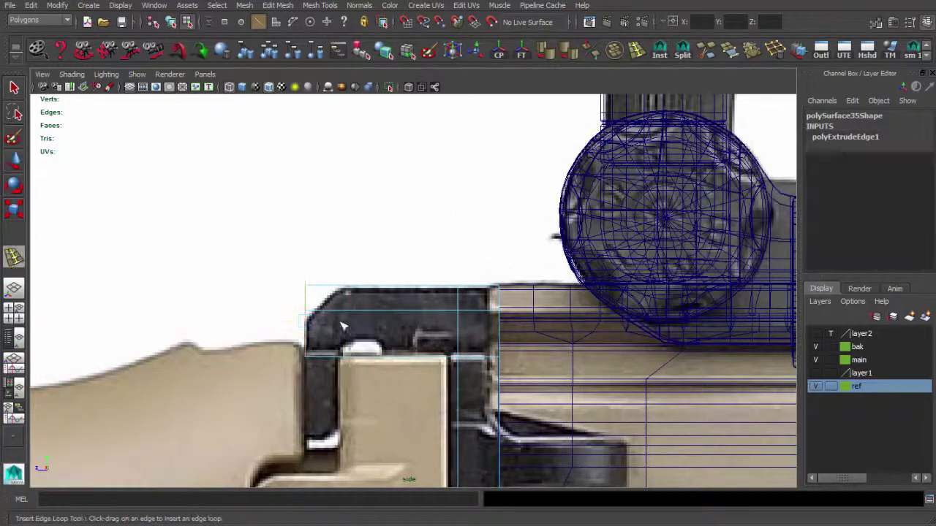
pyautogui.click(342, 326)
pyautogui.press('space')
pyautogui.keyDown('alt'); pyautogui.moveTo(508, 225); pyautogui.dragTo(468, 266); pyautogui.keyUp('alt')
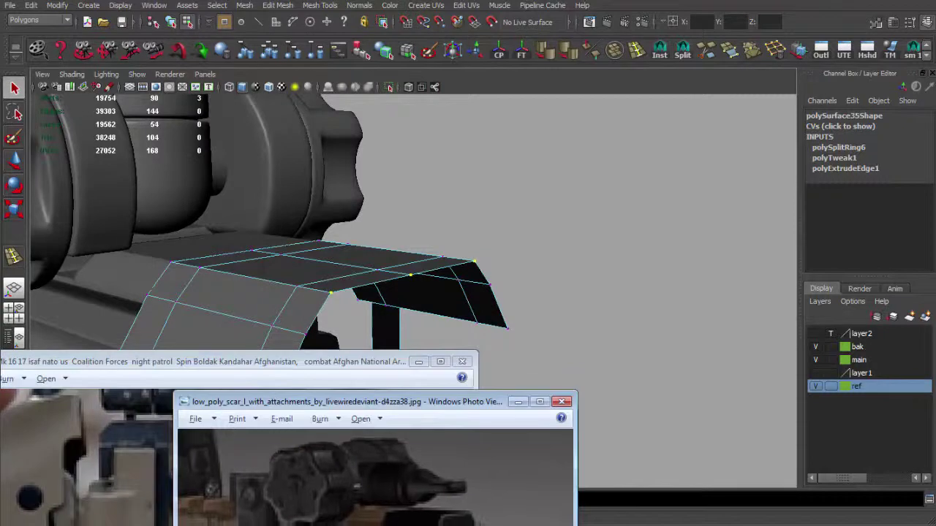
# Compare the strip against the rifle reference photos from closer angles
pyautogui.moveTo(380, 475); pyautogui.dragTo(343, 469)
pyautogui.click(446, 361)
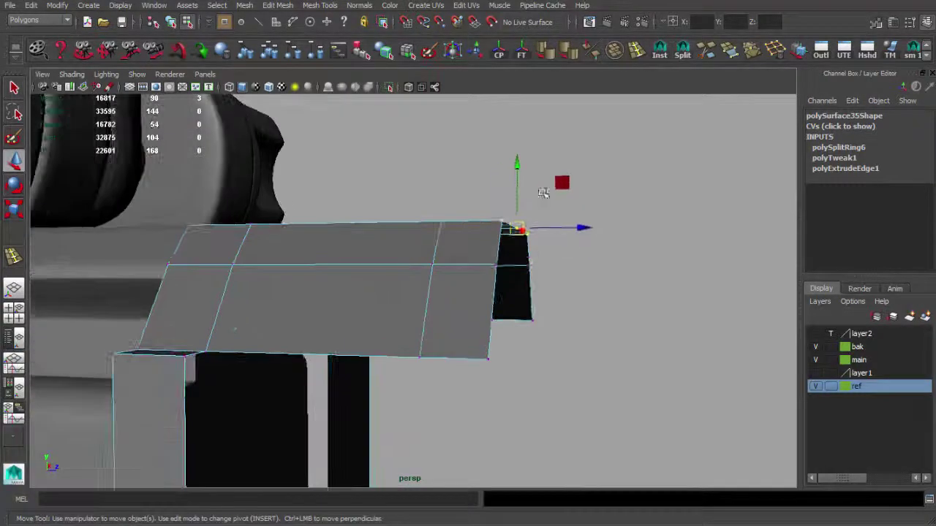
pyautogui.moveTo(514, 198)
pyautogui.keyDown('alt'); pyautogui.mouseDown()
pyautogui.moveTo(482, 398)
pyautogui.moveTo(446, 391)
pyautogui.mouseUp(); pyautogui.keyUp('alt')
pyautogui.press('w')
pyautogui.keyDown('alt'); pyautogui.moveTo(578, 284); pyautogui.dragTo(389, 407); pyautogui.keyUp('alt')
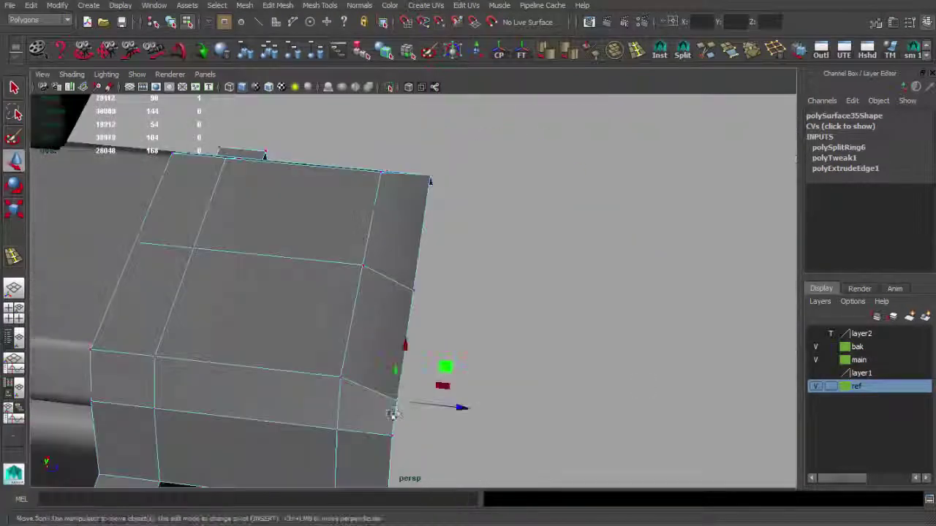
pyautogui.scroll(2, 434, 373)
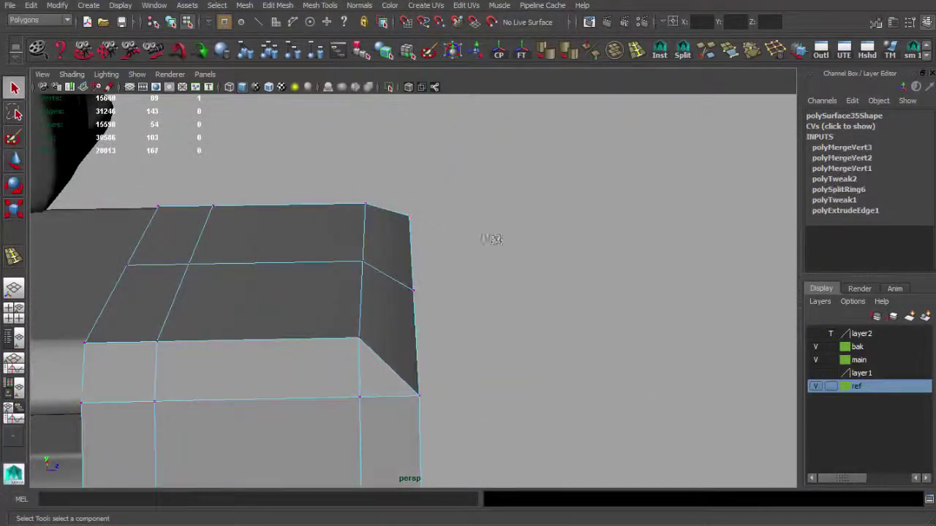
pyautogui.keyDown('alt'); pyautogui.moveTo(491, 239); pyautogui.dragTo(439, 323); pyautogui.keyUp('alt')
# Select the strip mesh and check it in the side and front views
pyautogui.press('F8')
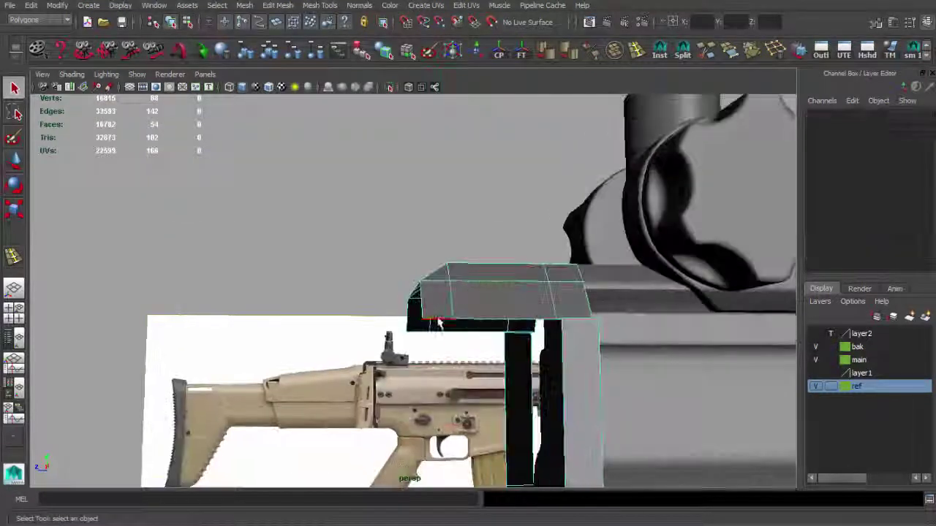
pyautogui.click(439, 324)
pyautogui.press('space')
pyautogui.press('space')
pyautogui.press('w')
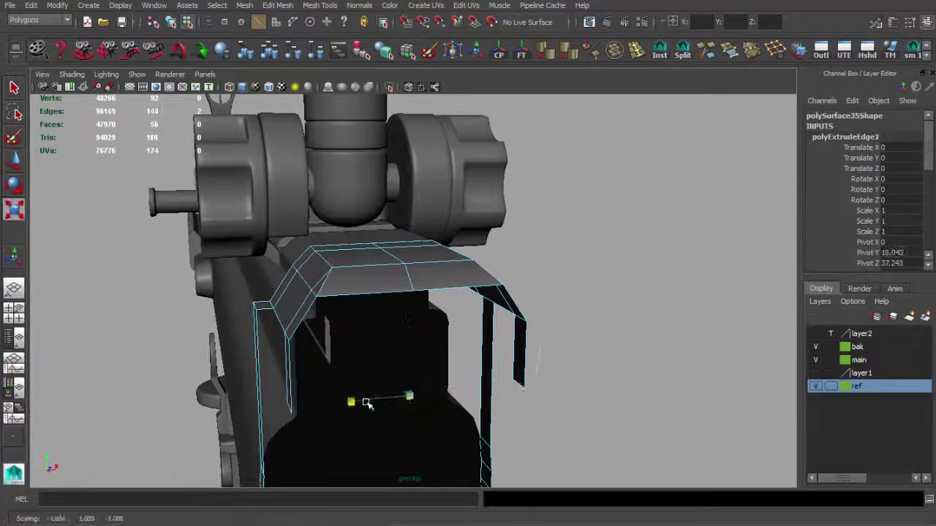
pyautogui.moveTo(405, 401)
pyautogui.keyDown('alt'); pyautogui.mouseDown()
pyautogui.moveTo(359, 271)
pyautogui.moveTo(463, 359)
pyautogui.moveTo(531, 273)
pyautogui.mouseUp(); pyautogui.keyUp('alt')
pyautogui.press('q')
# Fill the first gap in the top sling loop with a new appended face
pyautogui.click(490, 343)
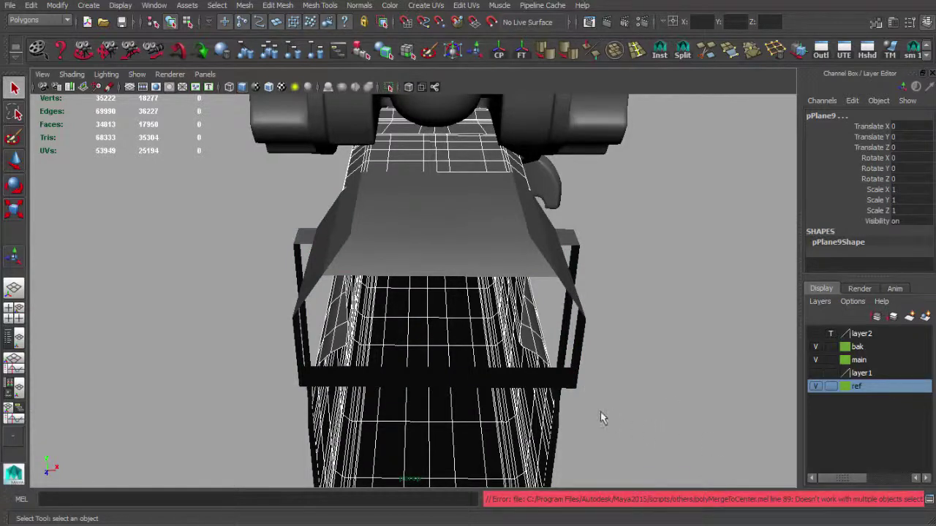
pyautogui.moveTo(410, 307)
pyautogui.keyDown('alt'); pyautogui.mouseDown()
pyautogui.moveTo(439, 261)
pyautogui.moveTo(495, 324)
pyautogui.moveTo(525, 326)
pyautogui.mouseUp(); pyautogui.keyUp('alt')
pyautogui.click(446, 252)
pyautogui.press('F9')
pyautogui.moveTo(574, 261)
pyautogui.keyDown('alt'); pyautogui.mouseDown()
pyautogui.moveTo(510, 246)
pyautogui.moveTo(483, 203)
pyautogui.mouseUp(); pyautogui.keyUp('alt')
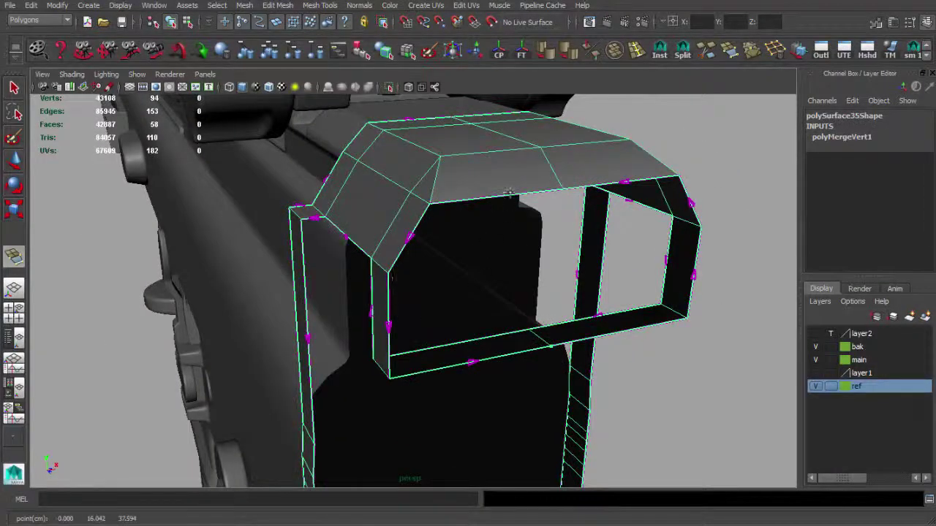
pyautogui.click(510, 193)
pyautogui.click(606, 329)
pyautogui.press('Return')
# Fill the hole beside the block, add an edge loop across the top, and merge overlapping vertices
pyautogui.click(592, 189)
pyautogui.press('Return')
pyautogui.keyDown('shift'); pyautogui.moveTo(580, 188); pyautogui.dragTo(557, 256, button='right'); pyautogui.keyUp('shift')
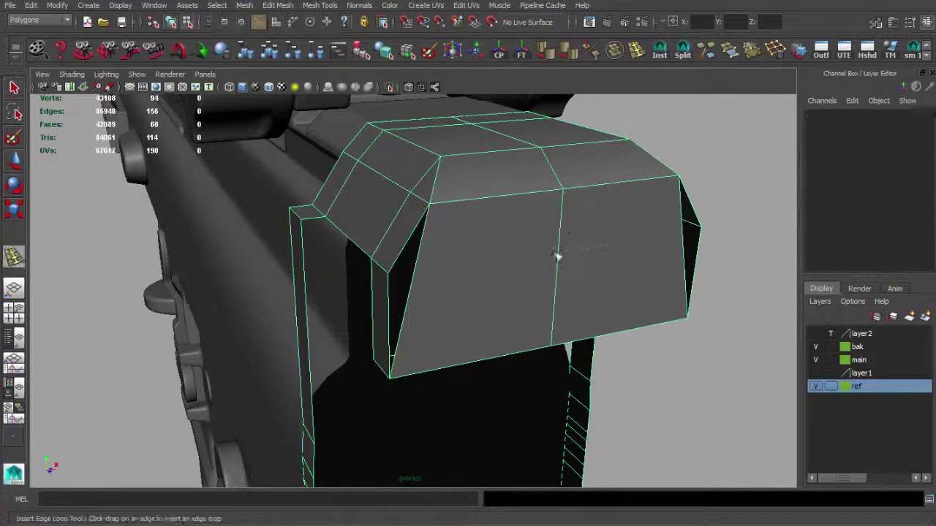
pyautogui.click(428, 280)
pyautogui.press('w')
pyautogui.hotkey('ctrl', 'z')
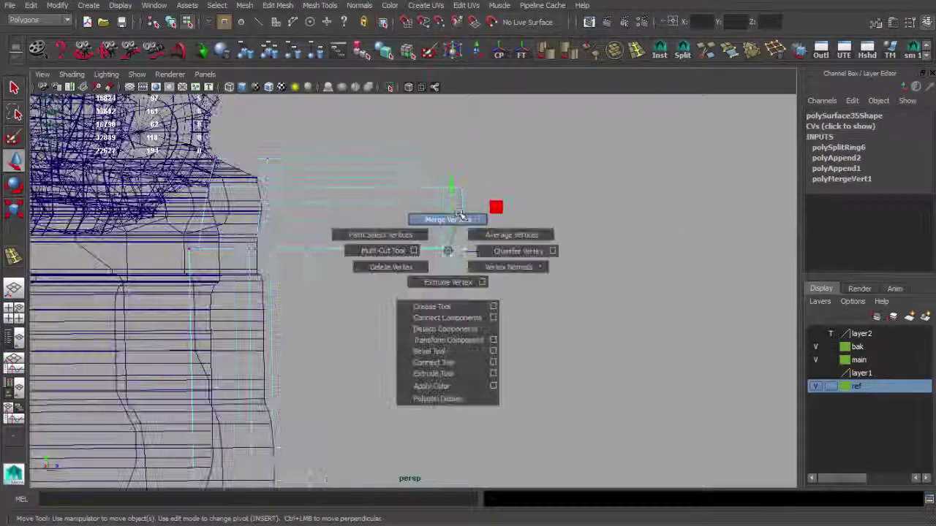
pyautogui.keyDown('shift'); pyautogui.moveTo(445, 247); pyautogui.dragTo(483, 232, button='right'); pyautogui.keyUp('shift')
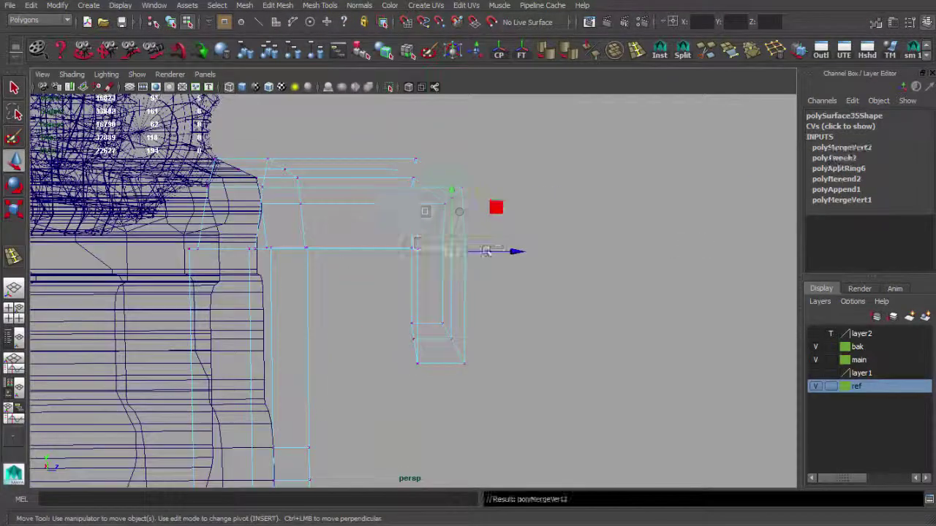
# Select the thin vertical end-plate part and frame it in the side reference view
pyautogui.moveTo(414, 236)
pyautogui.keyDown('alt'); pyautogui.mouseDown()
pyautogui.moveTo(350, 208)
pyautogui.moveTo(446, 265)
pyautogui.mouseUp(); pyautogui.keyUp('alt')
pyautogui.click(446, 265)
pyautogui.moveTo(300, 181)
pyautogui.keyDown('alt'); pyautogui.mouseDown()
pyautogui.moveTo(465, 158)
pyautogui.moveTo(452, 212)
pyautogui.mouseUp(); pyautogui.keyUp('alt')
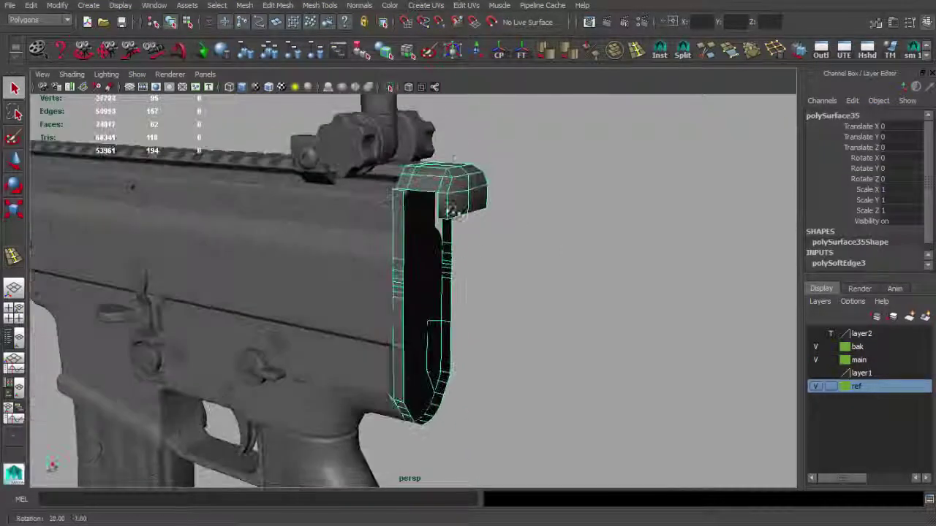
pyautogui.keyDown('alt'); pyautogui.moveTo(368, 280); pyautogui.dragTo(554, 328, button='right'); pyautogui.keyUp('alt')
pyautogui.press('space')
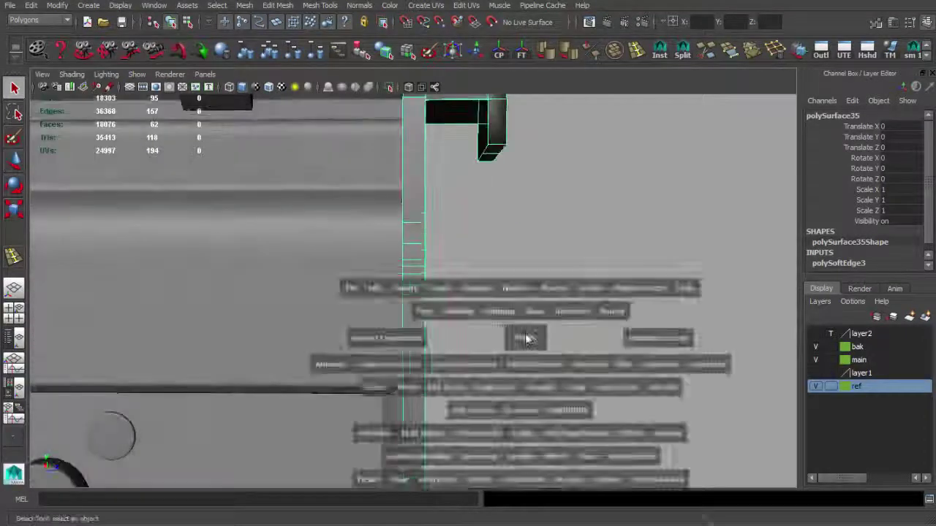
pyautogui.moveTo(527, 334); pyautogui.dragTo(528, 389)
pyautogui.moveTo(477, 181)
pyautogui.keyDown('alt'); pyautogui.mouseDown(button='right')
pyautogui.moveTo(439, 324)
pyautogui.moveTo(444, 356)
pyautogui.moveTo(423, 368)
pyautogui.moveTo(406, 310)
pyautogui.mouseUp(button='right'); pyautogui.keyUp('alt')
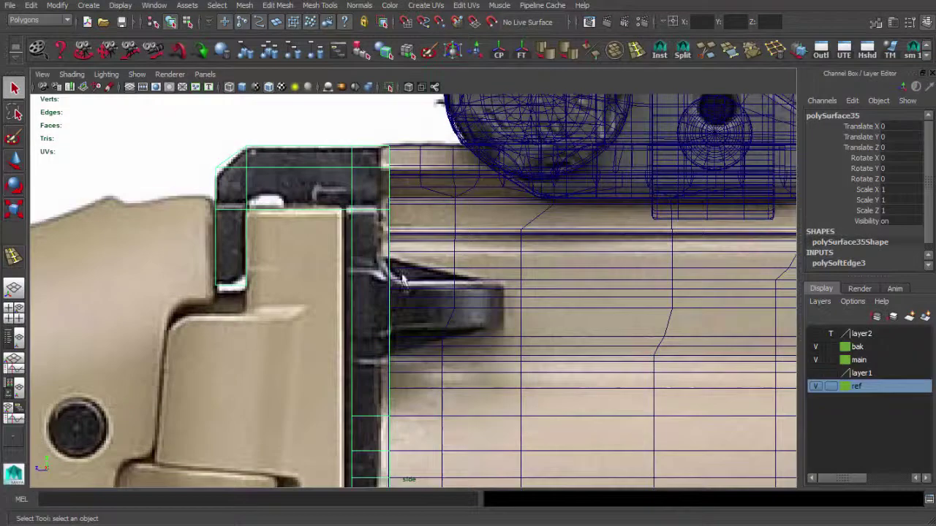
# Insert two more edge loops across the plate and check them from above in perspective
pyautogui.click(388, 333)
pyautogui.click(393, 367)
pyautogui.press('space')
pyautogui.press('space')
pyautogui.moveTo(393, 329)
pyautogui.keyDown('alt'); pyautogui.mouseDown()
pyautogui.moveTo(417, 273)
pyautogui.moveTo(336, 292)
pyautogui.mouseUp(); pyautogui.keyUp('alt')
pyautogui.keyDown('alt'); pyautogui.moveTo(337, 293); pyautogui.dragTo(343, 278, button='right'); pyautogui.keyUp('alt')
pyautogui.moveTo(344, 278)
pyautogui.keyDown('alt'); pyautogui.mouseDown()
pyautogui.moveTo(413, 311)
pyautogui.moveTo(422, 173)
pyautogui.moveTo(434, 209)
pyautogui.moveTo(508, 256)
pyautogui.moveTo(501, 307)
pyautogui.mouseUp(); pyautogui.keyUp('alt')
# Isolate the end plate, extrude its border edge loop, and merge the doubled corner vertex
pyautogui.press('f')
pyautogui.click(389, 87)
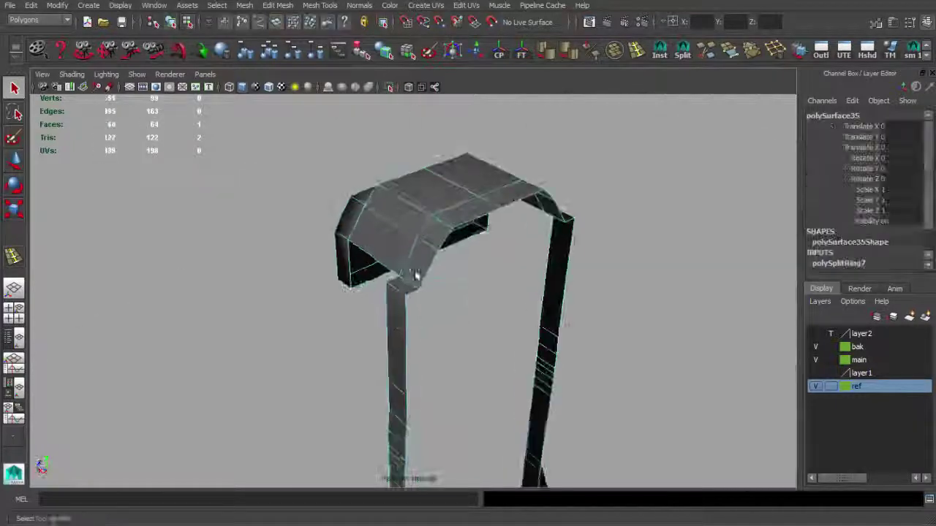
pyautogui.doubleClick(414, 347)
pyautogui.moveTo(414, 346)
pyautogui.keyDown('alt'); pyautogui.mouseDown()
pyautogui.moveTo(445, 271)
pyautogui.moveTo(424, 368)
pyautogui.mouseUp(); pyautogui.keyUp('alt')
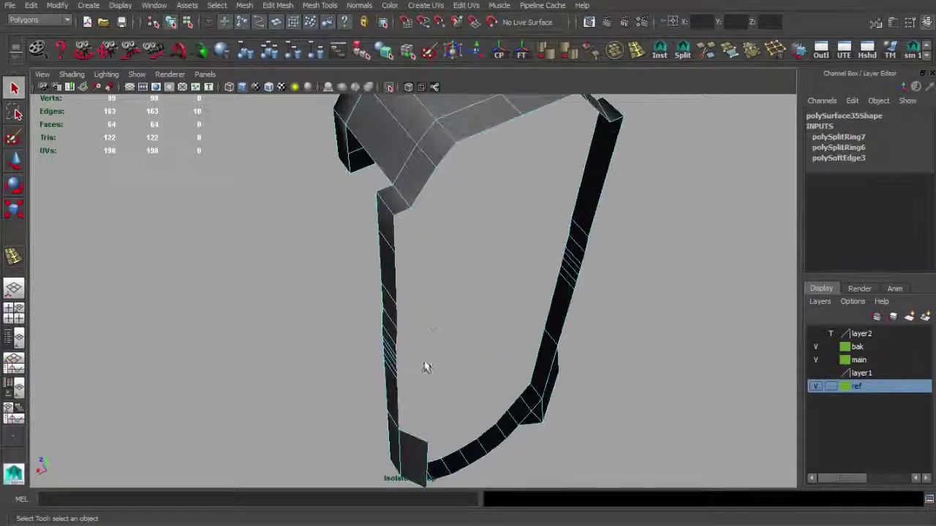
pyautogui.hotkey('ctrl', 'e')
pyautogui.press('q')
pyautogui.keyDown('alt'); pyautogui.moveTo(371, 338); pyautogui.dragTo(477, 251, button='right'); pyautogui.keyUp('alt')
pyautogui.moveTo(370, 295)
pyautogui.keyDown('alt'); pyautogui.mouseDown()
pyautogui.moveTo(412, 314)
pyautogui.moveTo(441, 192)
pyautogui.moveTo(514, 238)
pyautogui.mouseUp(); pyautogui.keyUp('alt')
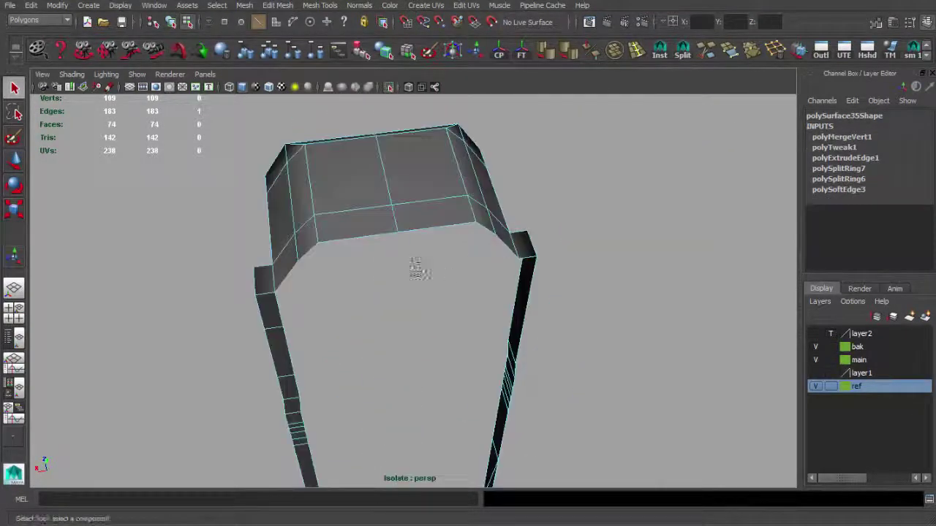
# Extrude a row of six border edges and merge the nearby vertices together
pyautogui.keyDown('alt'); pyautogui.moveTo(418, 269); pyautogui.dragTo(497, 187); pyautogui.keyUp('alt')
pyautogui.doubleClick(497, 187)
pyautogui.hotkey('ctrl', 'e')
pyautogui.moveTo(438, 234)
pyautogui.keyDown('alt'); pyautogui.mouseDown()
pyautogui.moveTo(307, 242)
pyautogui.moveTo(348, 322)
pyautogui.moveTo(532, 280)
pyautogui.moveTo(532, 293)
pyautogui.moveTo(368, 294)
pyautogui.moveTo(379, 375)
pyautogui.mouseUp(); pyautogui.keyUp('alt')
pyautogui.press('q')
pyautogui.press('w')
pyautogui.hotkey('alt', 'm')
# Orbit around the arch-shaped plate to inspect both legs from several angles
pyautogui.moveTo(739, 90)
pyautogui.keyDown('alt'); pyautogui.mouseDown()
pyautogui.moveTo(539, 256)
pyautogui.moveTo(426, 304)
pyautogui.mouseUp(); pyautogui.keyUp('alt')
pyautogui.press('q')
pyautogui.press('F8')
pyautogui.moveTo(408, 267)
pyautogui.keyDown('alt'); pyautogui.mouseDown()
pyautogui.moveTo(447, 289)
pyautogui.moveTo(534, 309)
pyautogui.moveTo(380, 299)
pyautogui.mouseUp(); pyautogui.keyUp('alt')
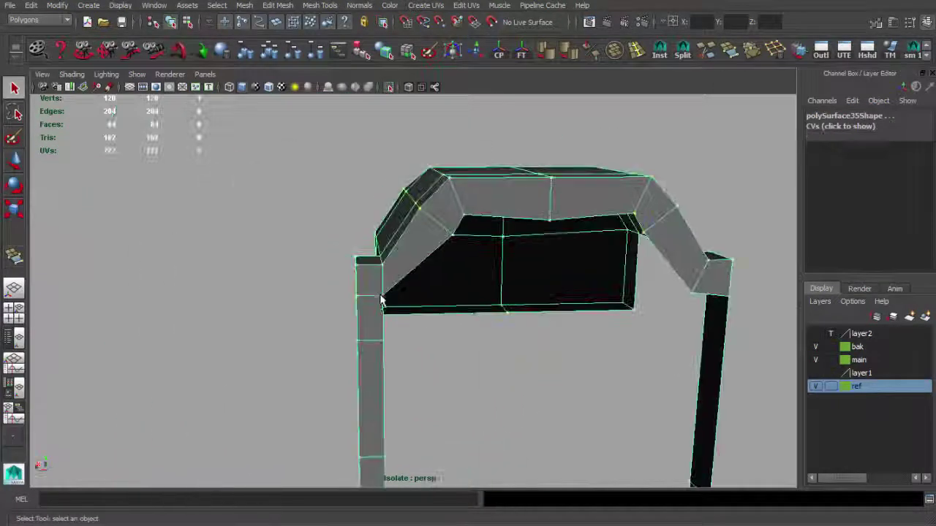
pyautogui.moveTo(380, 242)
pyautogui.keyDown('alt'); pyautogui.mouseDown()
pyautogui.moveTo(372, 236)
pyautogui.moveTo(447, 272)
pyautogui.moveTo(456, 226)
pyautogui.moveTo(449, 241)
pyautogui.moveTo(353, 232)
pyautogui.mouseUp(); pyautogui.keyUp('alt')
pyautogui.press('F8')
pyautogui.keyDown('alt'); pyautogui.moveTo(422, 221); pyautogui.dragTo(368, 286); pyautogui.keyUp('alt')
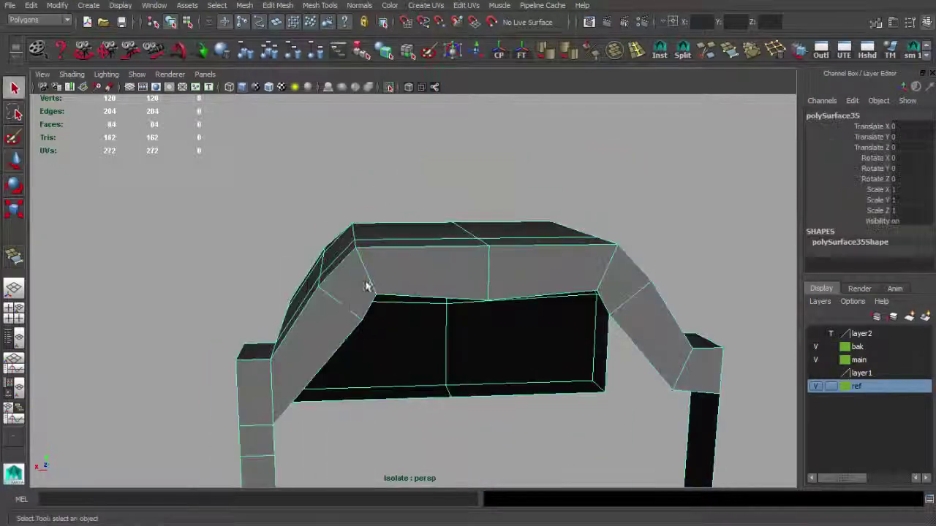
pyautogui.press('F8')
pyautogui.keyDown('alt'); pyautogui.moveTo(296, 321); pyautogui.dragTo(566, 333); pyautogui.keyUp('alt')
pyautogui.keyDown('alt'); pyautogui.moveTo(514, 299); pyautogui.dragTo(460, 309); pyautogui.keyUp('alt')
pyautogui.press('F8')
pyautogui.keyDown('alt'); pyautogui.moveTo(476, 244); pyautogui.dragTo(480, 278); pyautogui.keyUp('alt')
pyautogui.keyDown('alt'); pyautogui.moveTo(570, 276); pyautogui.dragTo(424, 271); pyautogui.keyUp('alt')
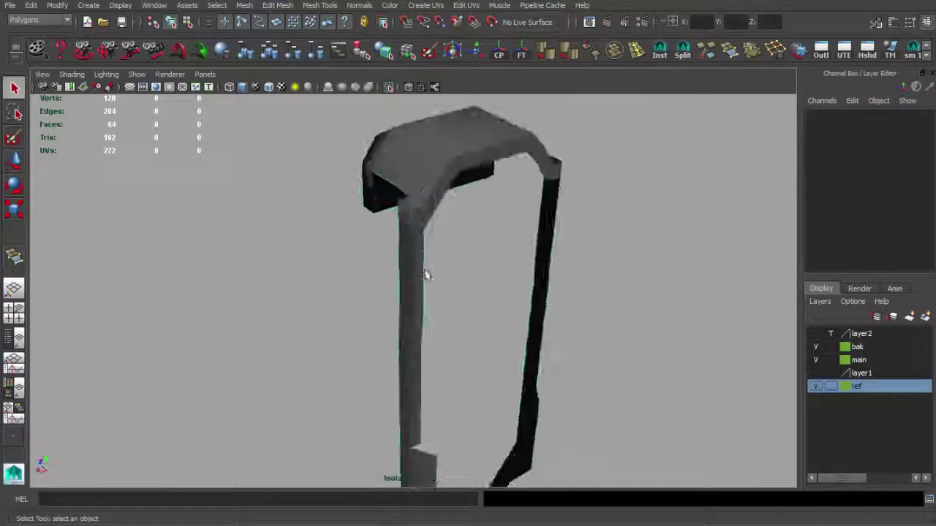
pyautogui.keyDown('alt'); pyautogui.moveTo(424, 271); pyautogui.dragTo(425, 203, button='right'); pyautogui.keyUp('alt')
# Extrude a selected edge on one leg of the arch
pyautogui.press('F8')
pyautogui.scroll(-5, 423, 444)
pyautogui.moveTo(444, 378)
pyautogui.keyDown('alt'); pyautogui.mouseDown()
pyautogui.moveTo(425, 286)
pyautogui.moveTo(472, 356)
pyautogui.mouseUp(); pyautogui.keyUp('alt')
pyautogui.hotkey('ctrl', 'e')
pyautogui.press('q')
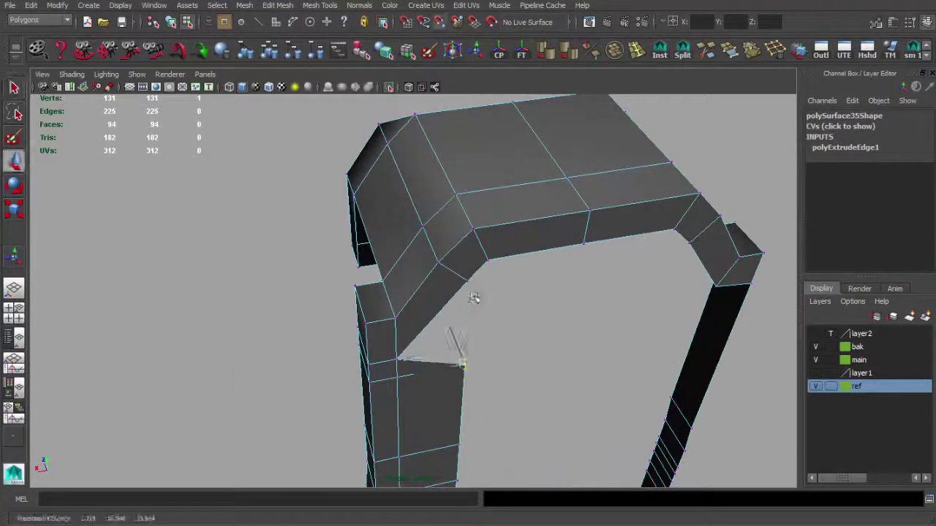
pyautogui.moveTo(728, 77)
pyautogui.keyDown('alt'); pyautogui.mouseDown()
pyautogui.moveTo(485, 251)
pyautogui.moveTo(455, 299)
pyautogui.moveTo(475, 274)
pyautogui.moveTo(393, 104)
pyautogui.moveTo(392, 303)
pyautogui.moveTo(342, 403)
pyautogui.mouseUp(); pyautogui.keyUp('alt')
pyautogui.press('F8')
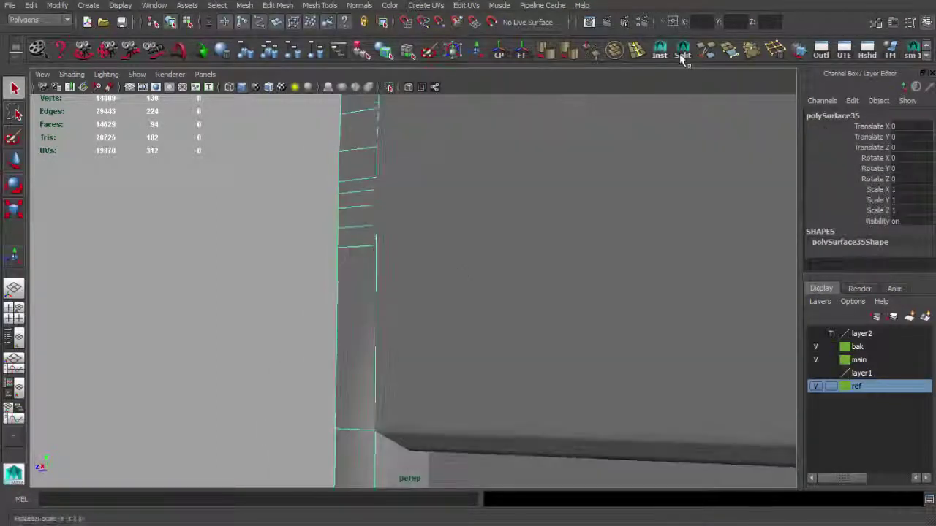
# Isolate the arch alone and extrude another edge on the leg
pyautogui.click(403, 87)
pyautogui.moveTo(403, 215)
pyautogui.keyDown('alt'); pyautogui.mouseDown()
pyautogui.moveTo(432, 293)
pyautogui.moveTo(468, 345)
pyautogui.mouseUp(); pyautogui.keyUp('alt')
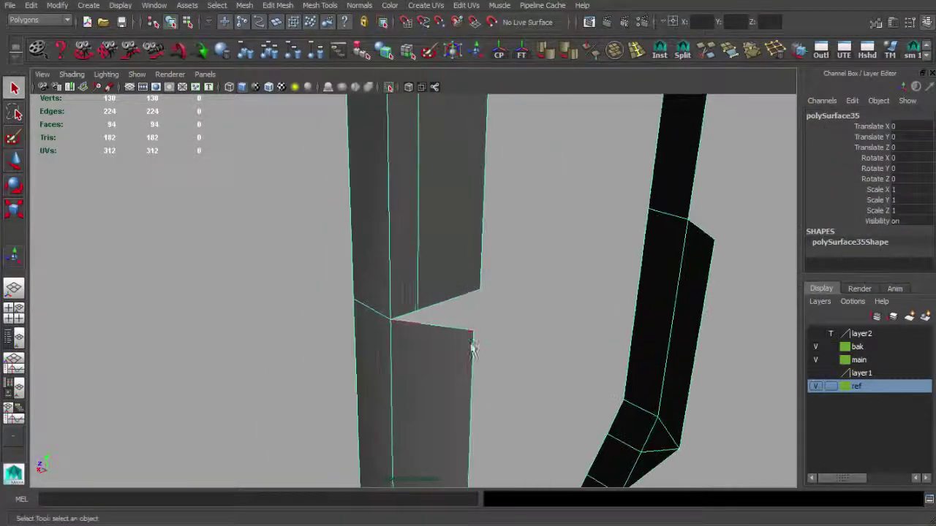
pyautogui.press('w')
pyautogui.click(439, 334)
pyautogui.hotkey('ctrl', 'e')
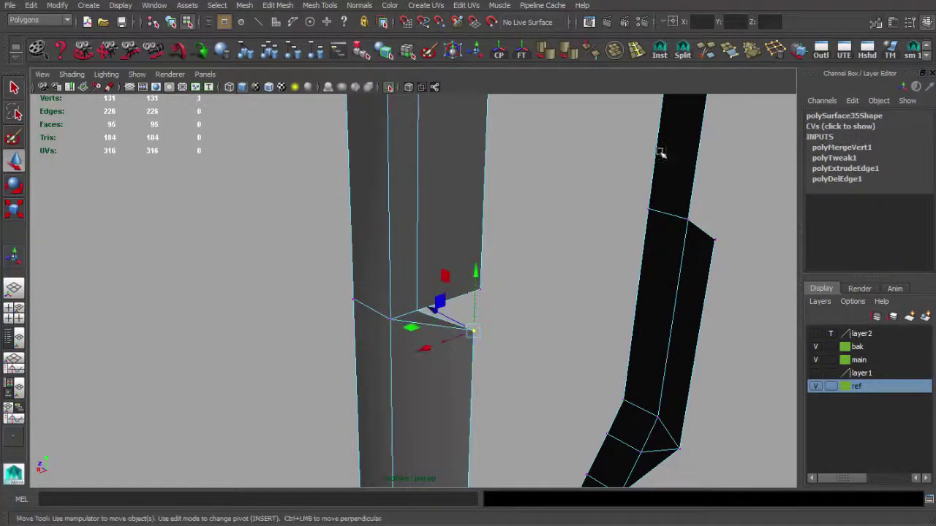
pyautogui.press('F8')
# Scale the lower vertices by -1 to flip them into a curved U-shaped bottom
pyautogui.moveTo(408, 308)
pyautogui.keyDown('alt'); pyautogui.mouseDown()
pyautogui.moveTo(319, 318)
pyautogui.moveTo(456, 300)
pyautogui.moveTo(426, 287)
pyautogui.mouseUp(); pyautogui.keyUp('alt')
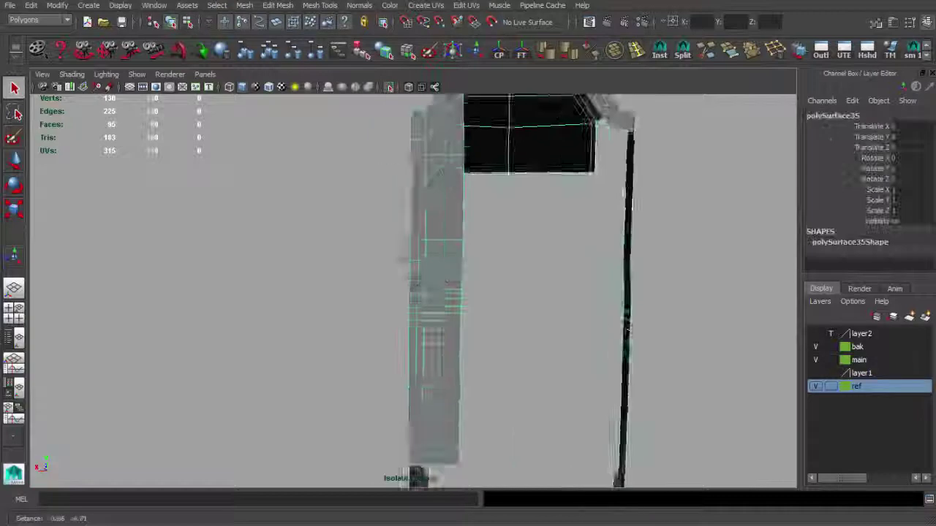
pyautogui.scroll(-5, 426, 287)
pyautogui.press('F8')
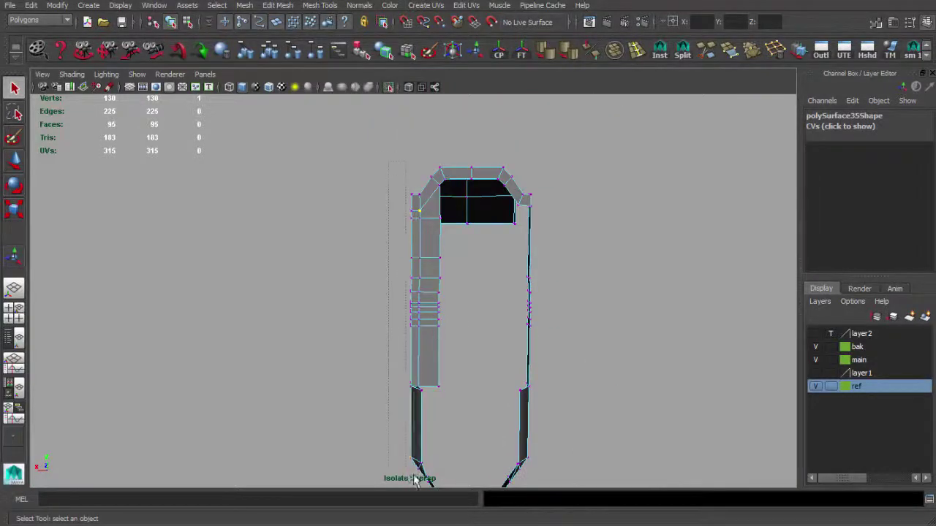
pyautogui.moveTo(412, 333)
pyautogui.mouseDown()
pyautogui.moveTo(482, 285)
pyautogui.moveTo(436, 317)
pyautogui.moveTo(568, 313)
pyautogui.moveTo(389, 359)
pyautogui.moveTo(504, 319)
pyautogui.moveTo(487, 276)
pyautogui.moveTo(422, 192)
pyautogui.moveTo(341, 334)
pyautogui.moveTo(313, 165)
pyautogui.mouseUp()
pyautogui.press('q')
pyautogui.press('F8')
# Extrude the full edge loop running along the leg
pyautogui.press('F10')
pyautogui.click(422, 192)
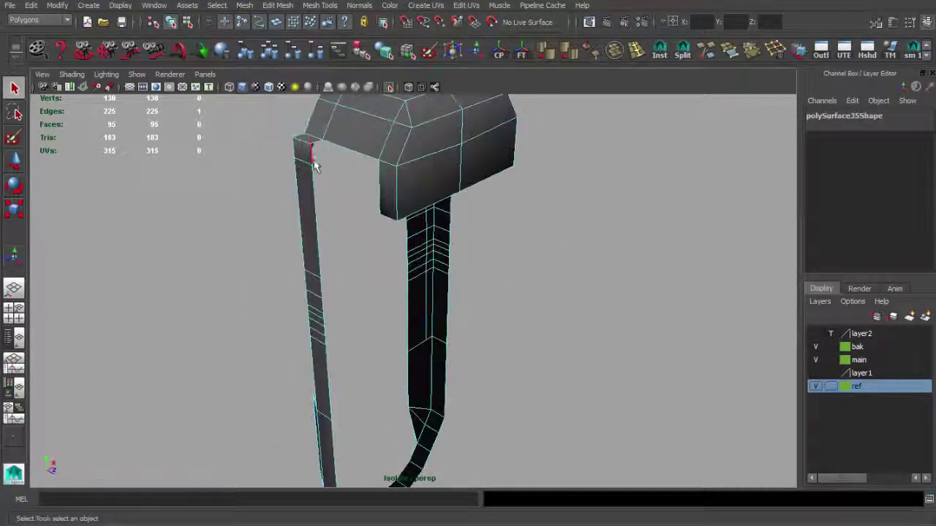
pyautogui.keyDown('shift'); pyautogui.doubleClick(320, 247); pyautogui.keyUp('shift')
pyautogui.moveTo(320, 248)
pyautogui.keyDown('alt'); pyautogui.mouseDown()
pyautogui.moveTo(480, 328)
pyautogui.moveTo(334, 189)
pyautogui.moveTo(273, 215)
pyautogui.moveTo(261, 271)
pyautogui.moveTo(438, 391)
pyautogui.moveTo(539, 376)
pyautogui.mouseUp(); pyautogui.keyUp('alt')
pyautogui.hotkey('ctrl', 'e')
pyautogui.press('q')
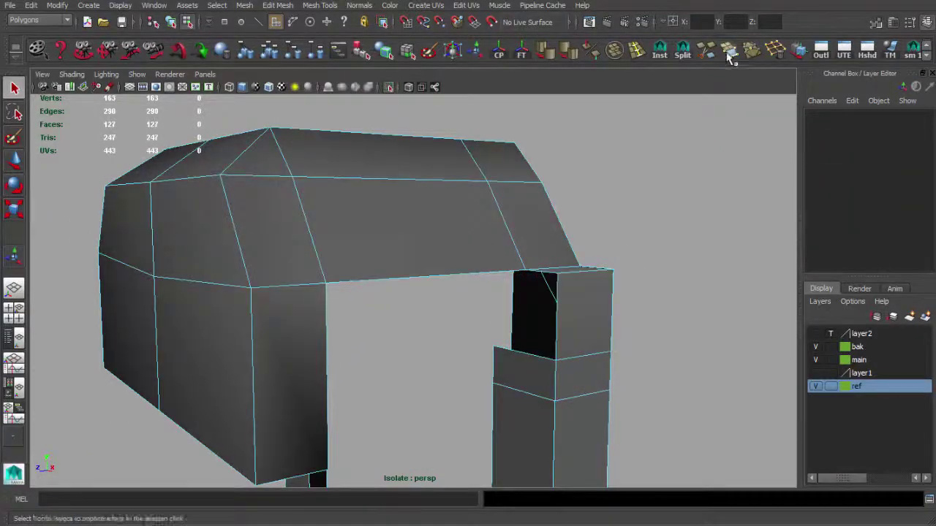
# Append a face across the gap with Append to Polygon and delete the unwanted faces
pyautogui.click(729, 55)
pyautogui.moveTo(520, 352)
pyautogui.keyDown('alt'); pyautogui.mouseDown()
pyautogui.moveTo(460, 402)
pyautogui.moveTo(477, 334)
pyautogui.moveTo(509, 391)
pyautogui.moveTo(392, 221)
pyautogui.mouseUp(); pyautogui.keyUp('alt')
pyautogui.click(484, 369)
pyautogui.press('Return')
pyautogui.press('w')
pyautogui.click(515, 388)
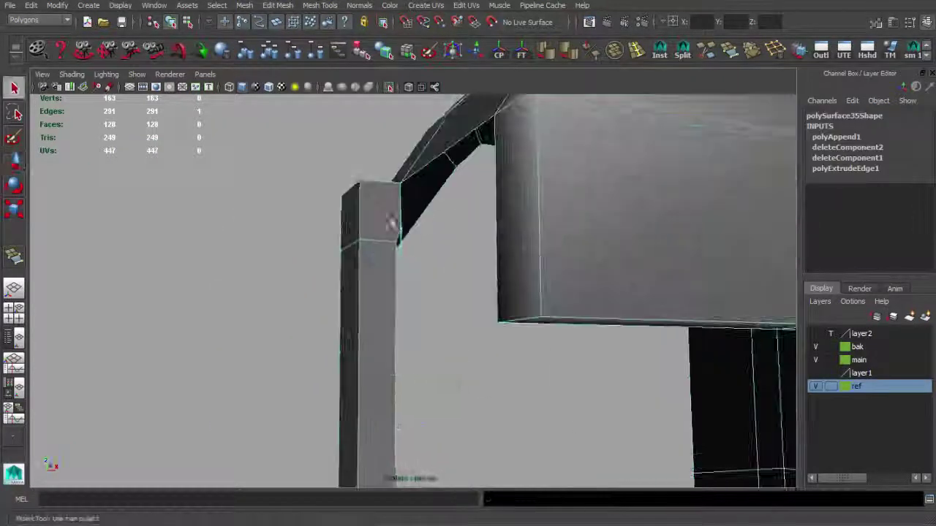
pyautogui.press('Delete')
# Append another face to close the remaining open gap at the joint
pyautogui.moveTo(393, 313)
pyautogui.keyDown('alt'); pyautogui.mouseDown()
pyautogui.moveTo(388, 324)
pyautogui.moveTo(478, 358)
pyautogui.mouseUp(); pyautogui.keyUp('alt')
pyautogui.press('F8')
pyautogui.moveTo(495, 226)
pyautogui.keyDown('alt'); pyautogui.mouseDown()
pyautogui.moveTo(463, 319)
pyautogui.moveTo(362, 296)
pyautogui.mouseUp(); pyautogui.keyUp('alt')
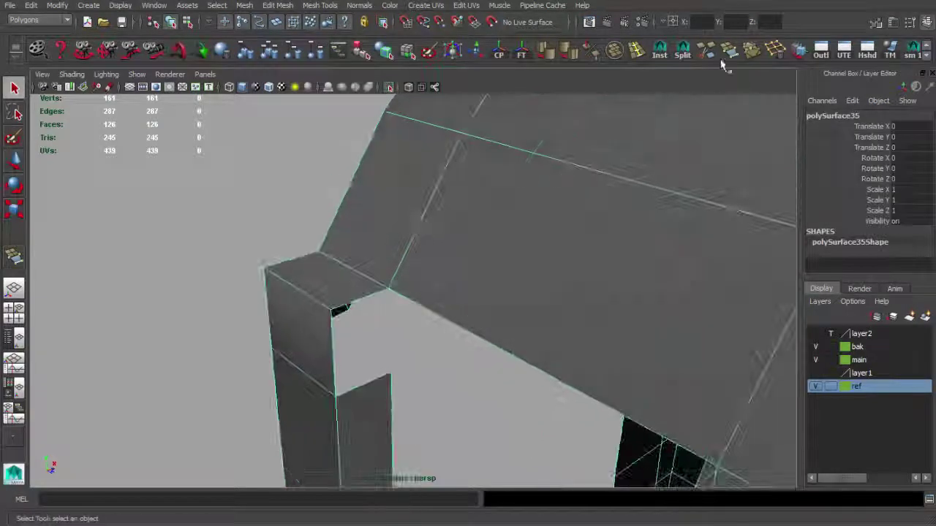
pyautogui.press('Return')
pyautogui.moveTo(371, 379)
pyautogui.keyDown('alt'); pyautogui.mouseDown()
pyautogui.moveTo(345, 253)
pyautogui.moveTo(395, 265)
pyautogui.moveTo(462, 247)
pyautogui.moveTo(372, 241)
pyautogui.moveTo(424, 300)
pyautogui.moveTo(417, 314)
pyautogui.mouseUp(); pyautogui.keyUp('alt')
pyautogui.click(462, 247)
pyautogui.press('F11')
# Bring back the rest of the gun and enlarge the side view with the reference photo
pyautogui.click(382, 87)
pyautogui.scroll(5, 373, 248)
pyautogui.press('space')
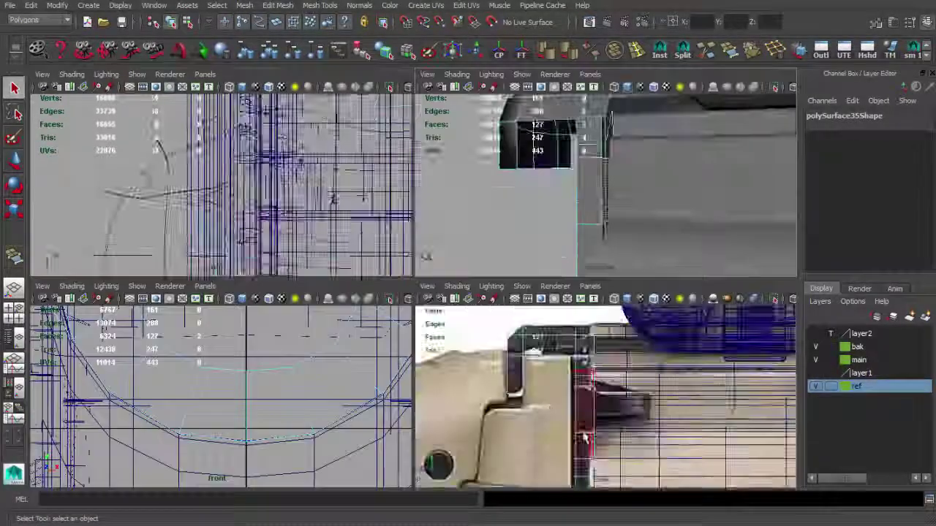
pyautogui.press('space')
# Extrude the plate face outward, then extrude the block's end face a second time
pyautogui.hotkey('ctrl', 'e')
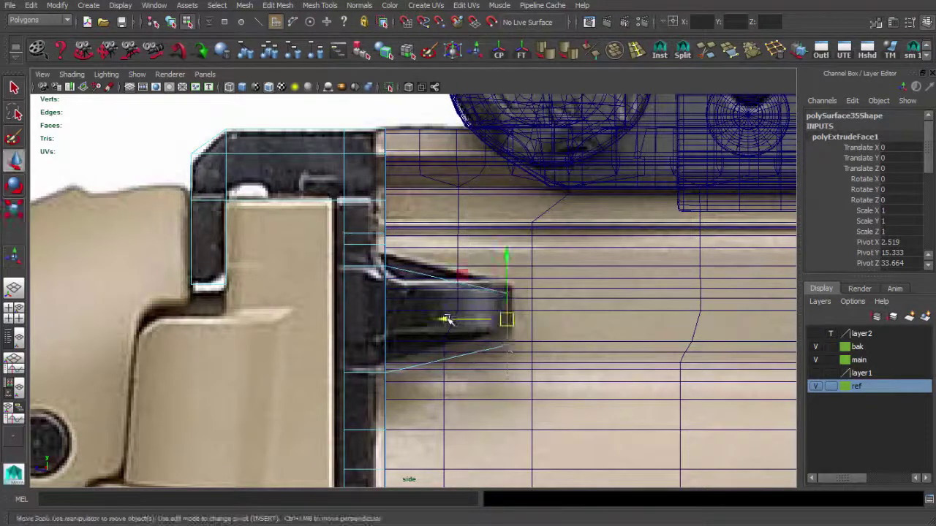
pyautogui.press('space')
pyautogui.press('space')
pyautogui.keyDown('alt'); pyautogui.moveTo(476, 334); pyautogui.dragTo(594, 339); pyautogui.keyUp('alt')
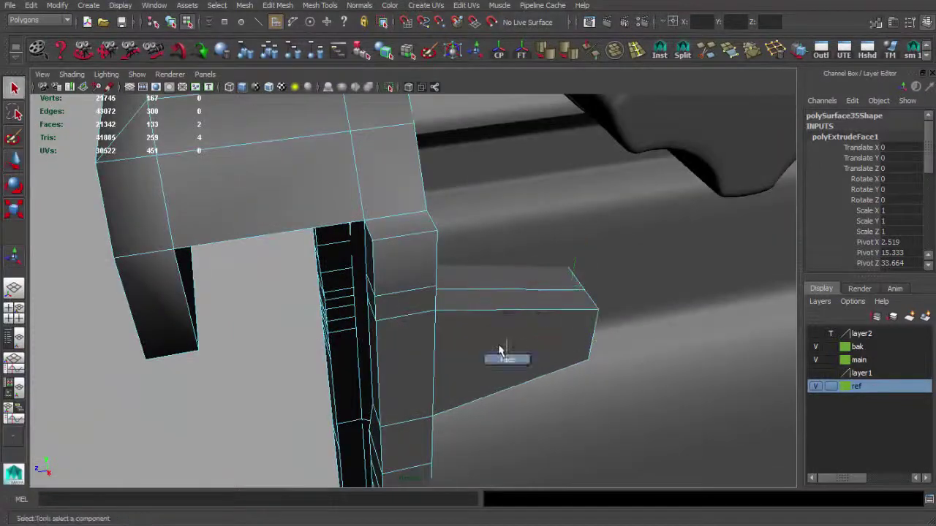
pyautogui.click(499, 351)
pyautogui.keyDown('alt'); pyautogui.moveTo(499, 351); pyautogui.dragTo(479, 334); pyautogui.keyUp('alt')
pyautogui.hotkey('ctrl', 'e')
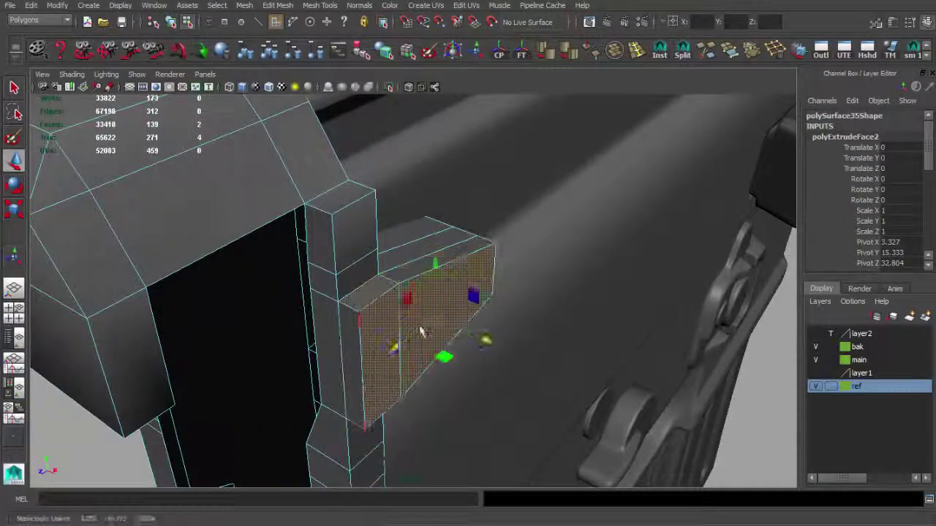
# Insert edge loops across the new block
pyautogui.click(413, 399)
pyautogui.moveTo(395, 392)
pyautogui.keyDown('alt'); pyautogui.mouseDown()
pyautogui.moveTo(383, 335)
pyautogui.moveTo(307, 329)
pyautogui.moveTo(264, 395)
pyautogui.mouseUp(); pyautogui.keyUp('alt')
pyautogui.click(636, 47)
pyautogui.moveTo(410, 351)
pyautogui.keyDown('alt'); pyautogui.mouseDown()
pyautogui.moveTo(460, 373)
pyautogui.moveTo(453, 320)
pyautogui.mouseUp(); pyautogui.keyUp('alt')
pyautogui.hotkey('ctrl', 'z')
pyautogui.click(475, 355)
pyautogui.press('q')
# Scale the block in the enlarged side view to taper it to the reference photo
pyautogui.moveTo(471, 260)
pyautogui.keyDown('alt'); pyautogui.mouseDown()
pyautogui.moveTo(510, 340)
pyautogui.moveTo(409, 147)
pyautogui.moveTo(485, 283)
pyautogui.mouseUp(); pyautogui.keyUp('alt')
pyautogui.press('space')
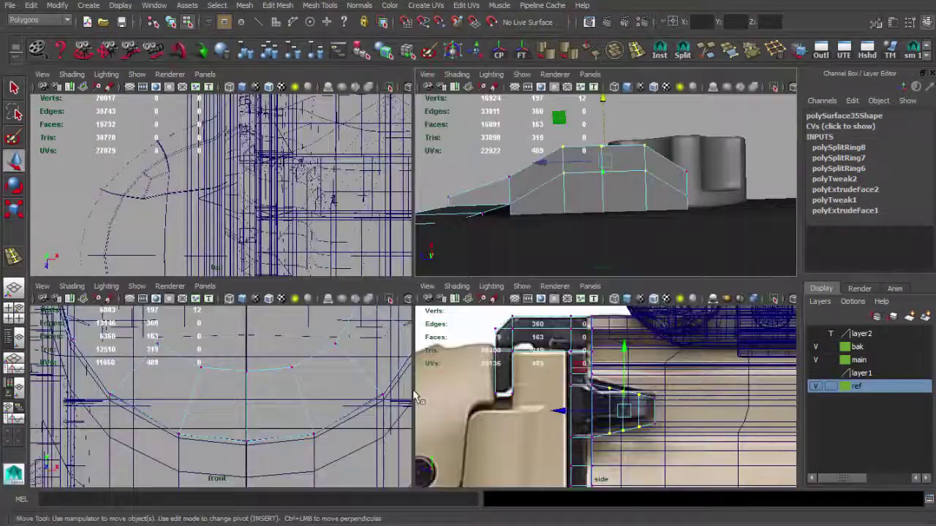
pyautogui.press('space')
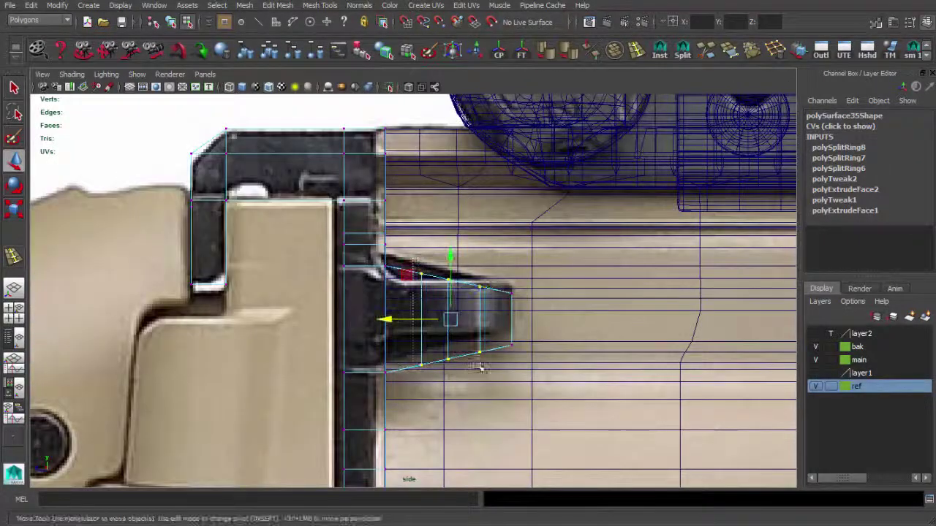
pyautogui.press('r')
pyautogui.scroll(-2, 449, 257)
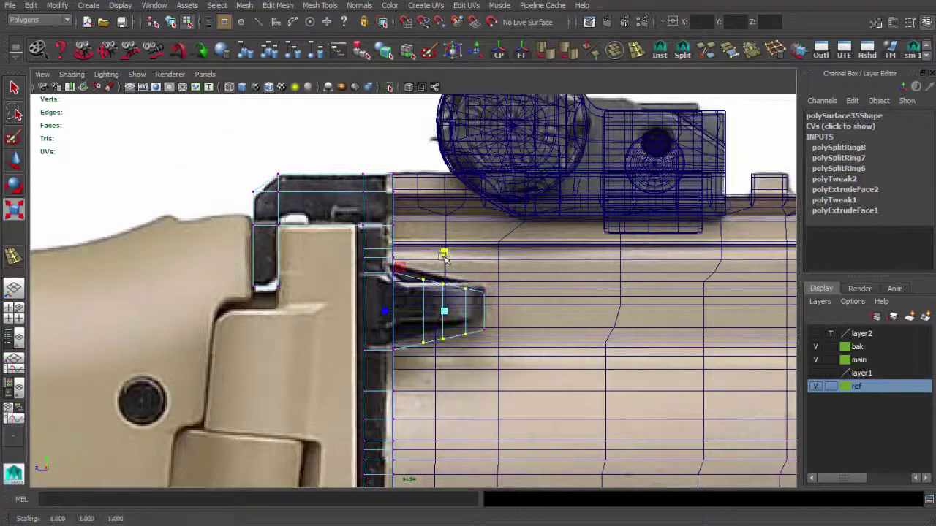
pyautogui.scroll(1, 444, 256)
pyautogui.scroll(2, 462, 294)
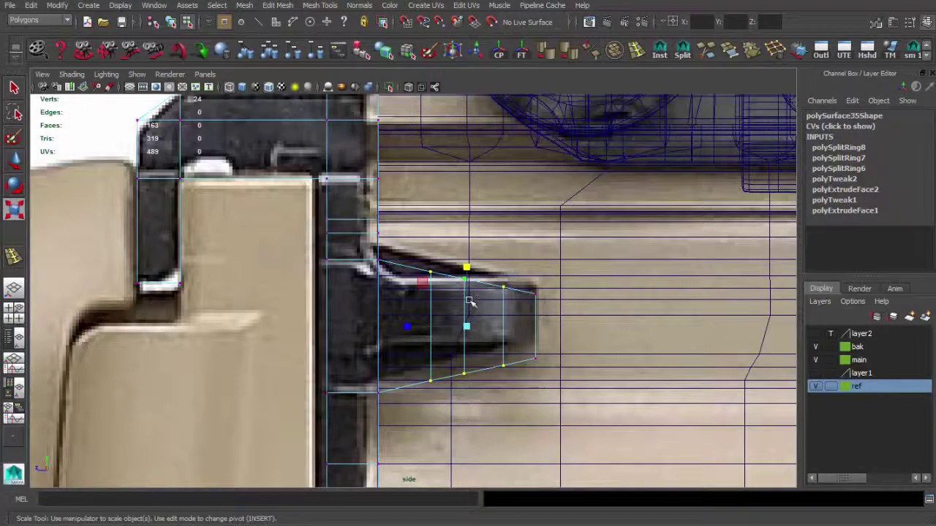
# In perspective, delete the top faces where the loop meets the end plate
pyautogui.press('space')
pyautogui.press('space')
pyautogui.press('w')
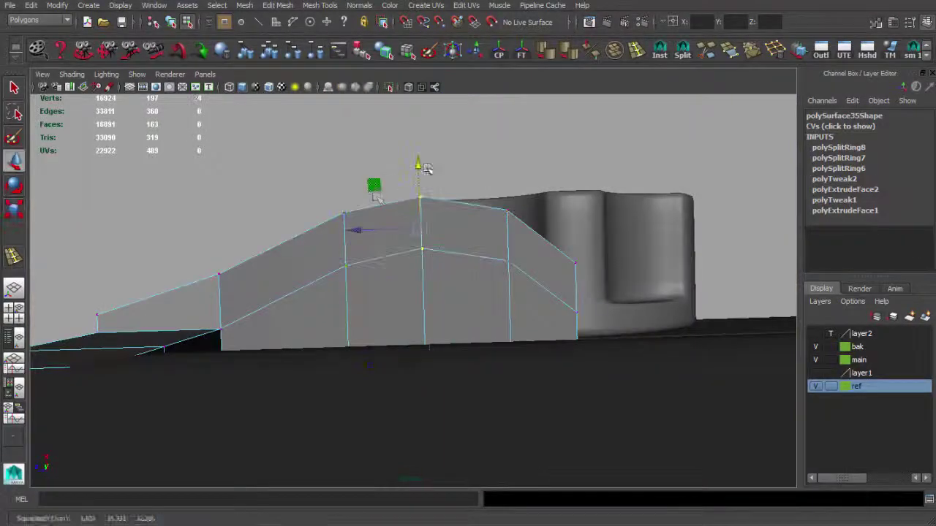
pyautogui.moveTo(378, 234)
pyautogui.keyDown('alt'); pyautogui.mouseDown()
pyautogui.moveTo(373, 313)
pyautogui.moveTo(461, 322)
pyautogui.moveTo(477, 303)
pyautogui.mouseUp(); pyautogui.keyUp('alt')
pyautogui.press('4')
pyautogui.press('5')
pyautogui.keyDown('alt'); pyautogui.moveTo(476, 303); pyautogui.dragTo(468, 309, button='right'); pyautogui.keyUp('alt')
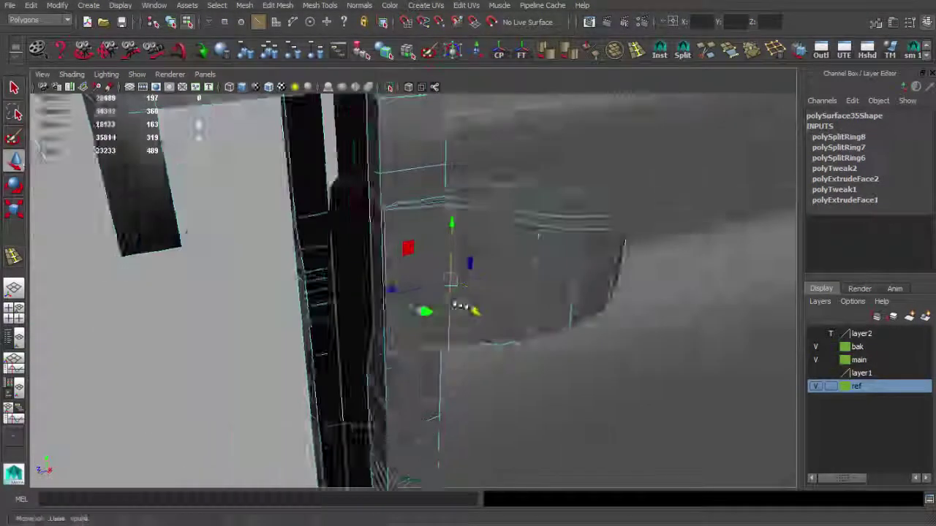
pyautogui.keyDown('alt'); pyautogui.moveTo(468, 309); pyautogui.dragTo(505, 308); pyautogui.keyUp('alt')
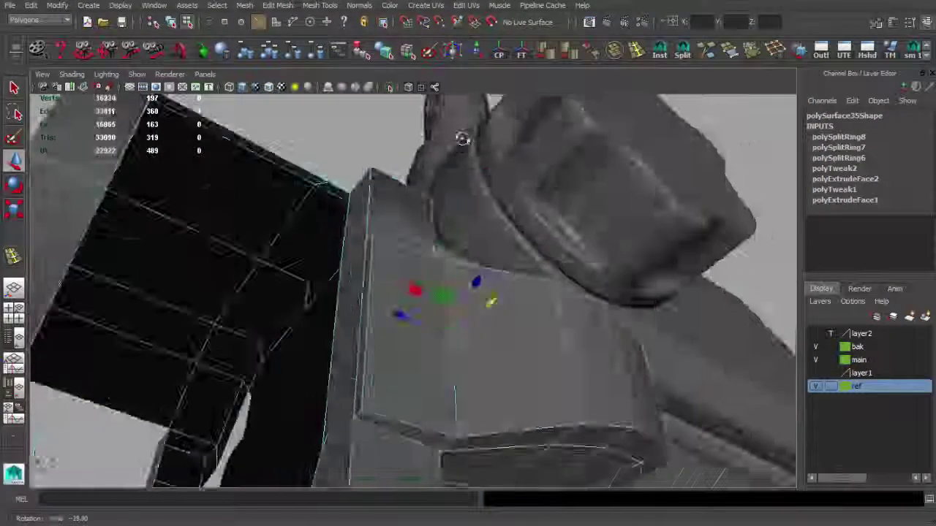
pyautogui.keyDown('alt'); pyautogui.moveTo(463, 139); pyautogui.dragTo(473, 143); pyautogui.keyUp('alt')
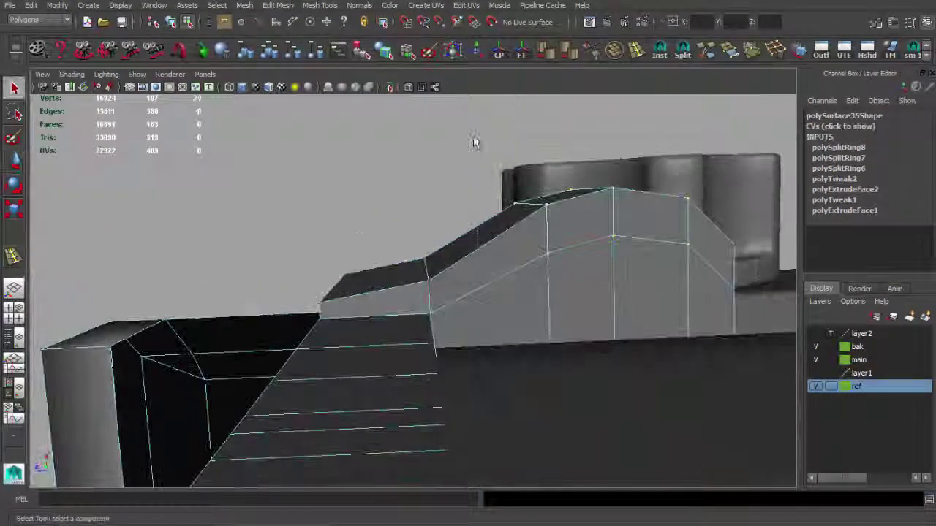
pyautogui.keyDown('alt'); pyautogui.moveTo(558, 229); pyautogui.dragTo(483, 310); pyautogui.keyUp('alt')
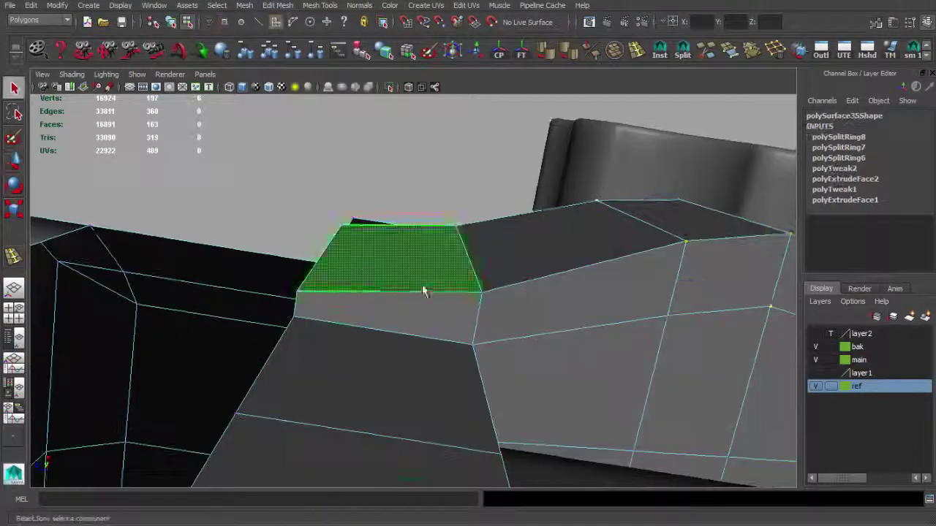
pyautogui.press('Delete')
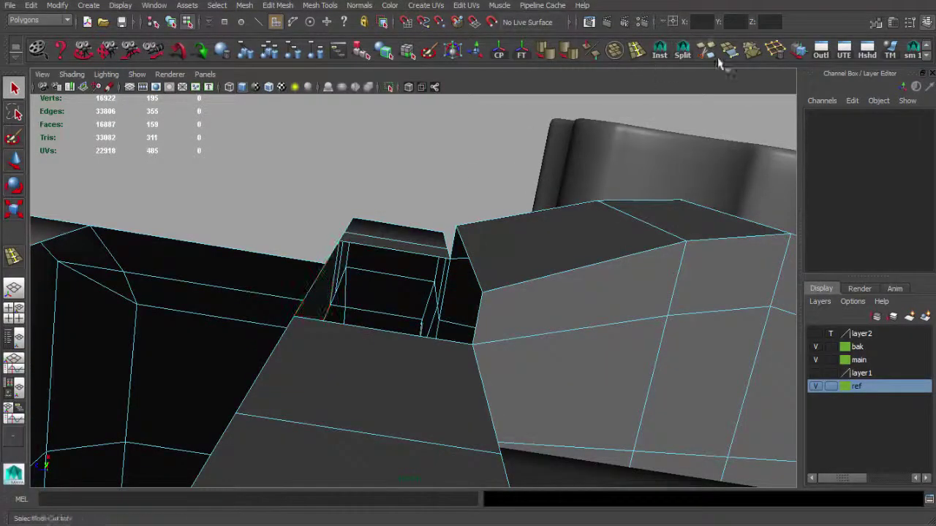
# Fill the hole with an appended face and pull a top vertex to fit the joint
pyautogui.press('Return')
pyautogui.keyDown('alt'); pyautogui.moveTo(472, 310); pyautogui.dragTo(398, 310); pyautogui.keyUp('alt')
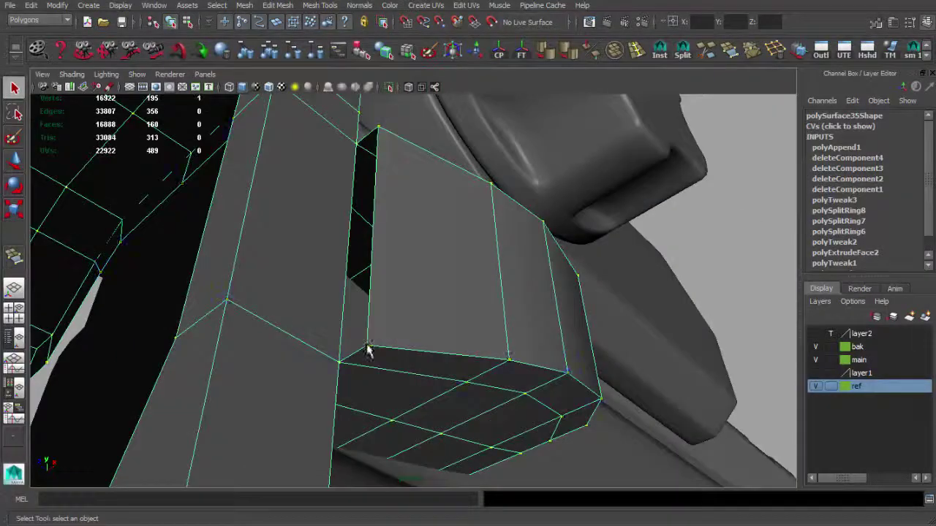
pyautogui.moveTo(379, 131)
pyautogui.mouseDown()
pyautogui.moveTo(364, 139)
pyautogui.moveTo(387, 259)
pyautogui.moveTo(518, 286)
pyautogui.moveTo(468, 218)
pyautogui.moveTo(519, 276)
pyautogui.moveTo(437, 339)
pyautogui.moveTo(390, 318)
pyautogui.moveTo(434, 285)
pyautogui.moveTo(619, 390)
pyautogui.mouseUp()
pyautogui.press('space')
pyautogui.press('space')
pyautogui.press('space')
pyautogui.moveTo(589, 333)
pyautogui.keyDown('alt'); pyautogui.mouseDown()
pyautogui.moveTo(439, 259)
pyautogui.moveTo(512, 219)
pyautogui.moveTo(453, 255)
pyautogui.mouseUp(); pyautogui.keyUp('alt')
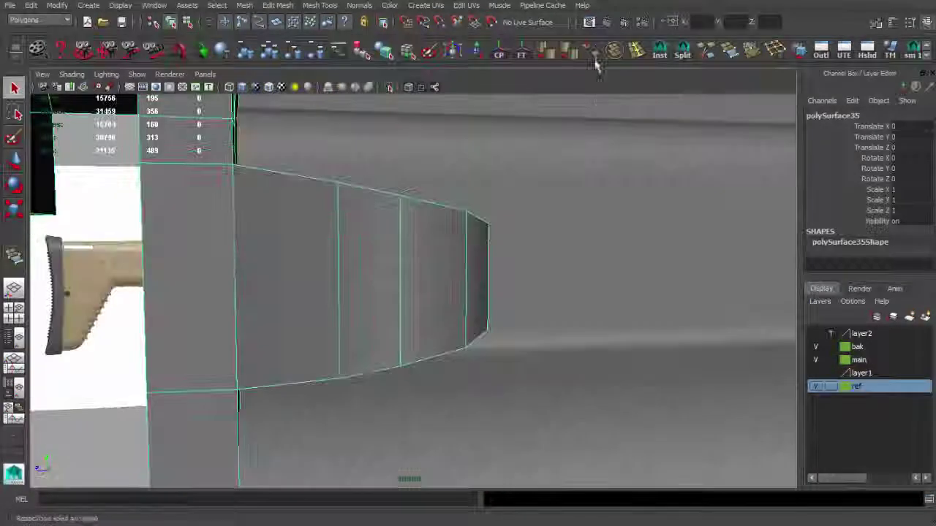
# Insert a new edge loop across the sling loop and slide it into position
pyautogui.click(594, 58)
pyautogui.click(341, 348)
pyautogui.keyDown('alt'); pyautogui.moveTo(341, 348); pyautogui.dragTo(439, 286); pyautogui.keyUp('alt')
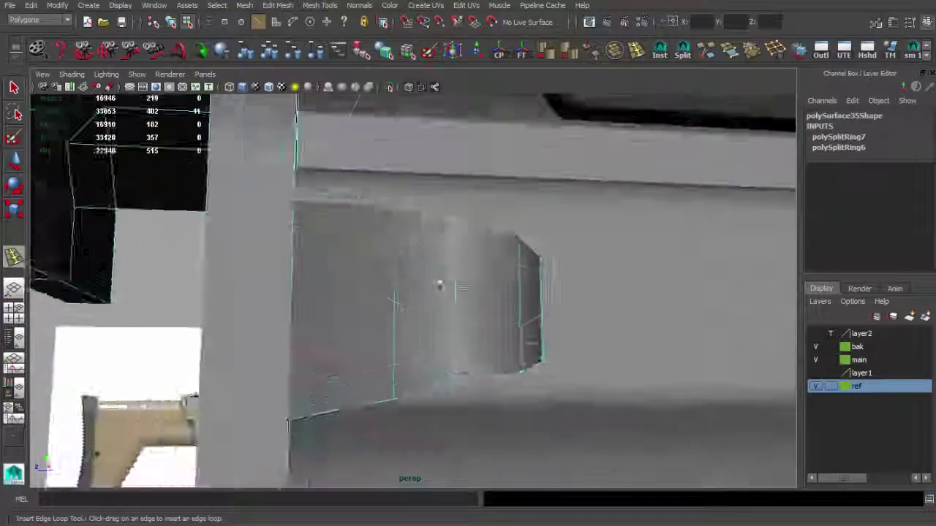
pyautogui.press('q')
pyautogui.click(365, 251)
pyautogui.moveTo(366, 250)
pyautogui.keyDown('alt'); pyautogui.mouseDown()
pyautogui.moveTo(424, 259)
pyautogui.moveTo(413, 348)
pyautogui.moveTo(413, 253)
pyautogui.mouseUp(); pyautogui.keyUp('alt')
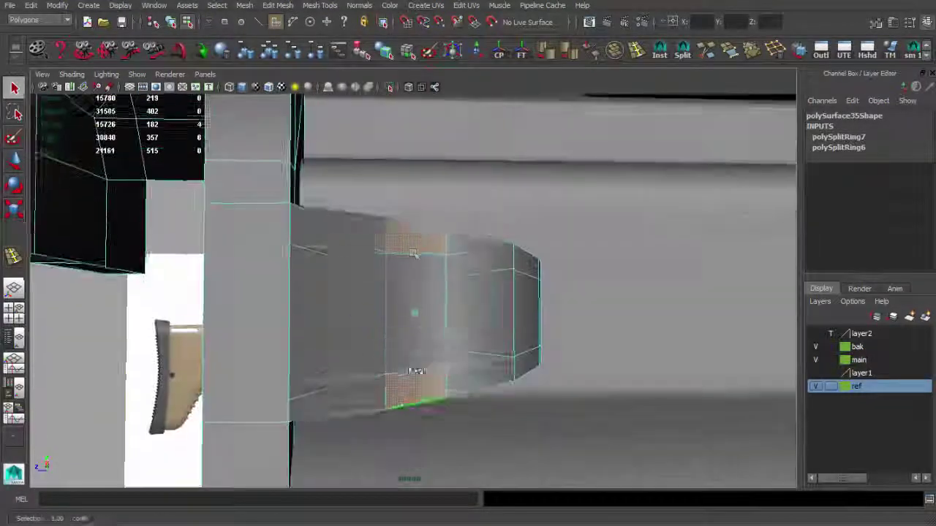
pyautogui.keyDown('alt'); pyautogui.moveTo(367, 312); pyautogui.dragTo(315, 319); pyautogui.keyUp('alt')
pyautogui.moveTo(393, 319)
pyautogui.keyDown('alt'); pyautogui.mouseDown()
pyautogui.moveTo(477, 324)
pyautogui.moveTo(494, 351)
pyautogui.moveTo(523, 261)
pyautogui.moveTo(483, 278)
pyautogui.mouseUp(); pyautogui.keyUp('alt')
pyautogui.press('q')
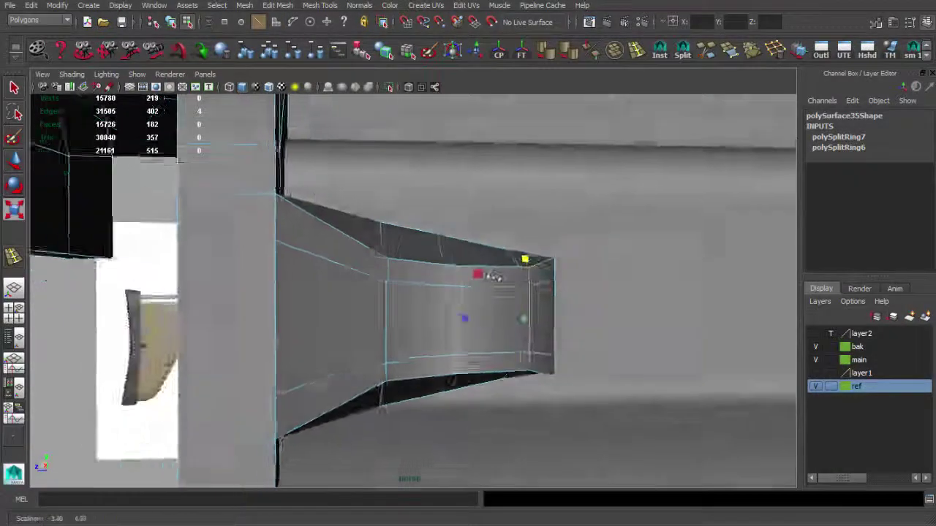
pyautogui.keyDown('alt'); pyautogui.moveTo(483, 278); pyautogui.dragTo(453, 293, button='right'); pyautogui.keyUp('alt')
pyautogui.keyDown('alt'); pyautogui.moveTo(454, 293); pyautogui.dragTo(434, 299); pyautogui.keyUp('alt')
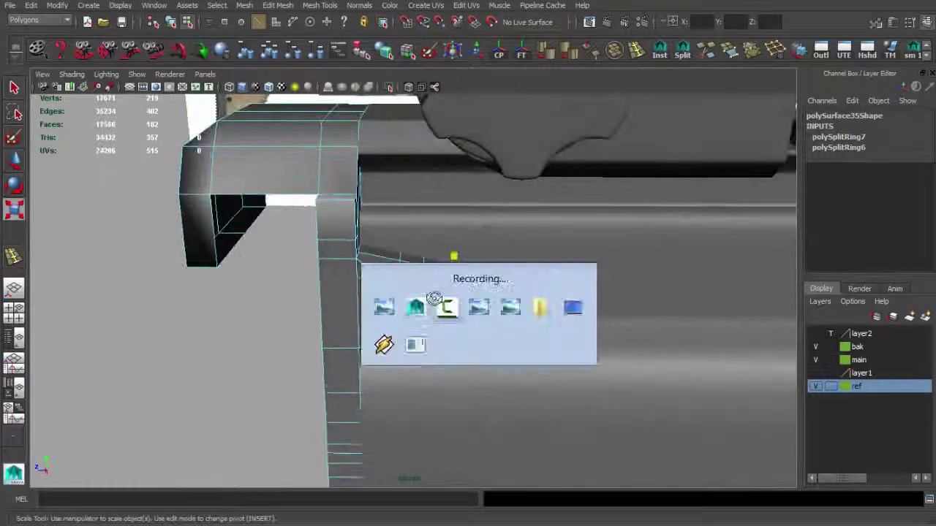
# Compare the loop against the side reference view, then return to the shaded perspective
pyautogui.press('space')
pyautogui.press('space')
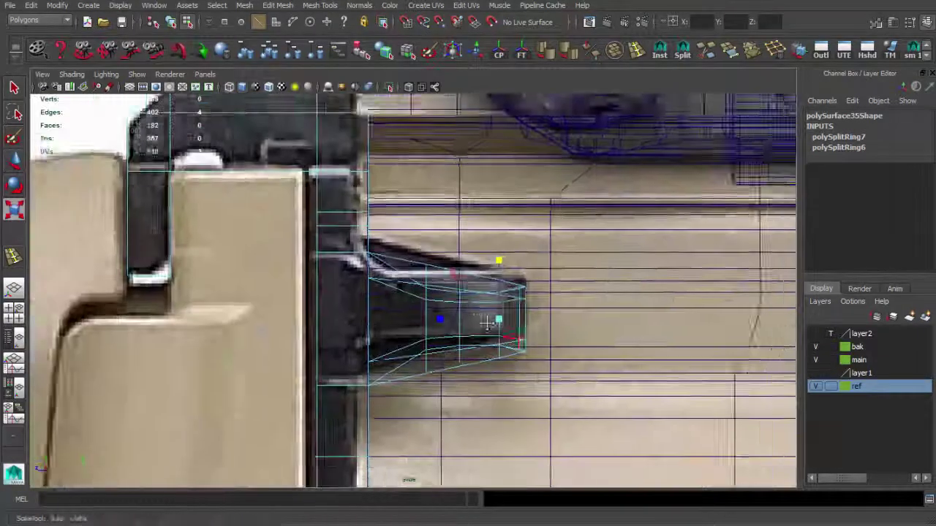
pyautogui.keyDown('alt'); pyautogui.moveTo(497, 322); pyautogui.dragTo(506, 322, button='right'); pyautogui.keyUp('alt')
pyautogui.press('space')
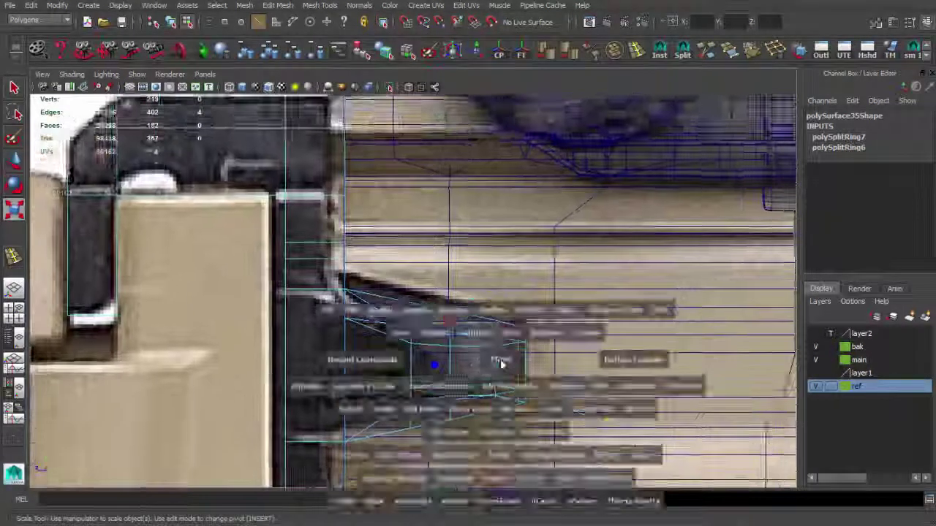
pyautogui.moveTo(438, 358); pyautogui.dragTo(359, 359)
pyautogui.press('q')
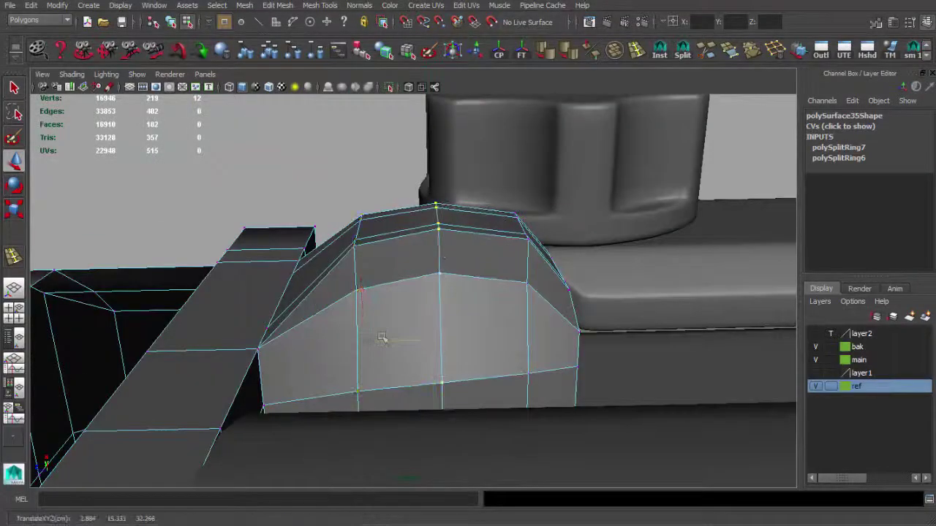
pyautogui.moveTo(382, 338)
pyautogui.keyDown('alt'); pyautogui.mouseDown()
pyautogui.moveTo(425, 314)
pyautogui.moveTo(518, 372)
pyautogui.moveTo(494, 272)
pyautogui.mouseUp(); pyautogui.keyUp('alt')
pyautogui.moveTo(407, 287)
pyautogui.keyDown('alt'); pyautogui.mouseDown()
pyautogui.moveTo(487, 251)
pyautogui.moveTo(483, 293)
pyautogui.moveTo(432, 240)
pyautogui.moveTo(465, 272)
pyautogui.mouseUp(); pyautogui.keyUp('alt')
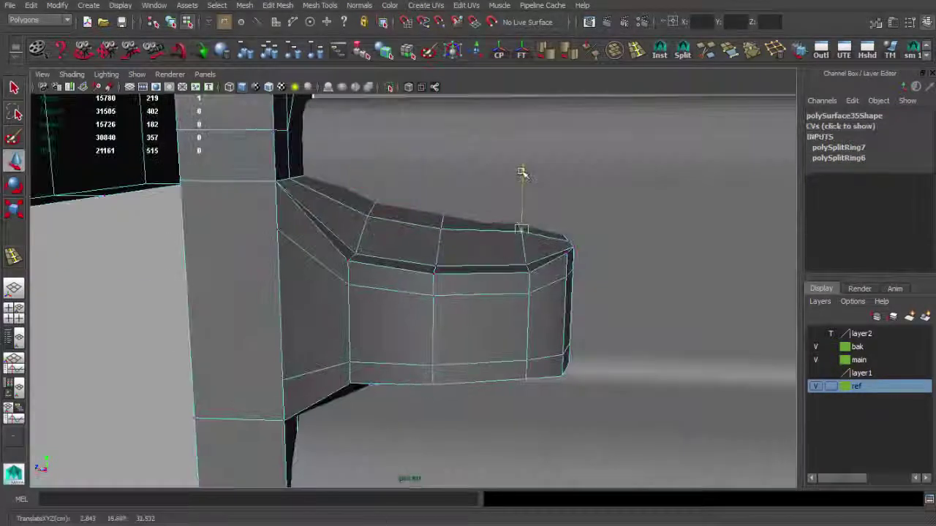
# Raise and reposition the vertices at the loop's end to round its top edge
pyautogui.keyDown('alt'); pyautogui.moveTo(520, 184); pyautogui.dragTo(555, 296); pyautogui.keyUp('alt')
pyautogui.moveTo(574, 202)
pyautogui.keyDown('alt'); pyautogui.mouseDown()
pyautogui.moveTo(560, 386)
pyautogui.moveTo(565, 296)
pyautogui.mouseUp(); pyautogui.keyUp('alt')
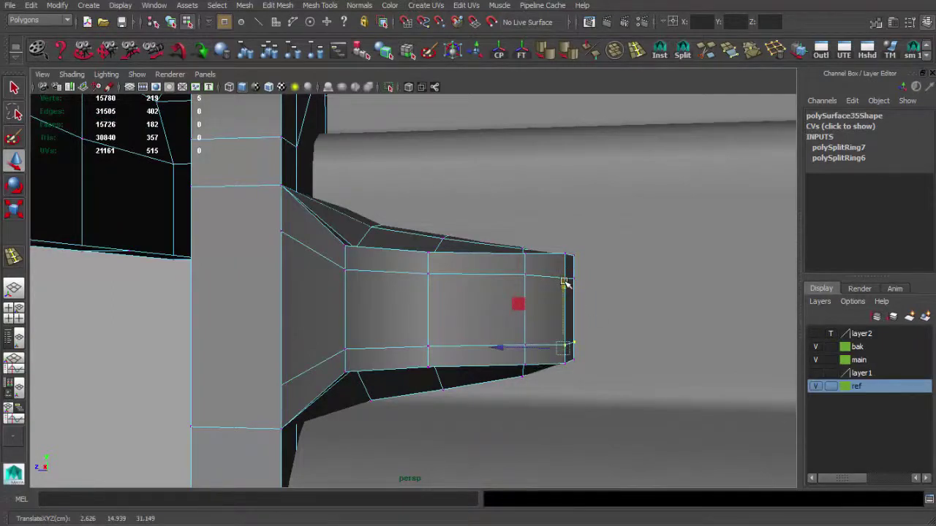
pyautogui.keyDown('alt'); pyautogui.moveTo(565, 284); pyautogui.dragTo(504, 267); pyautogui.keyUp('alt')
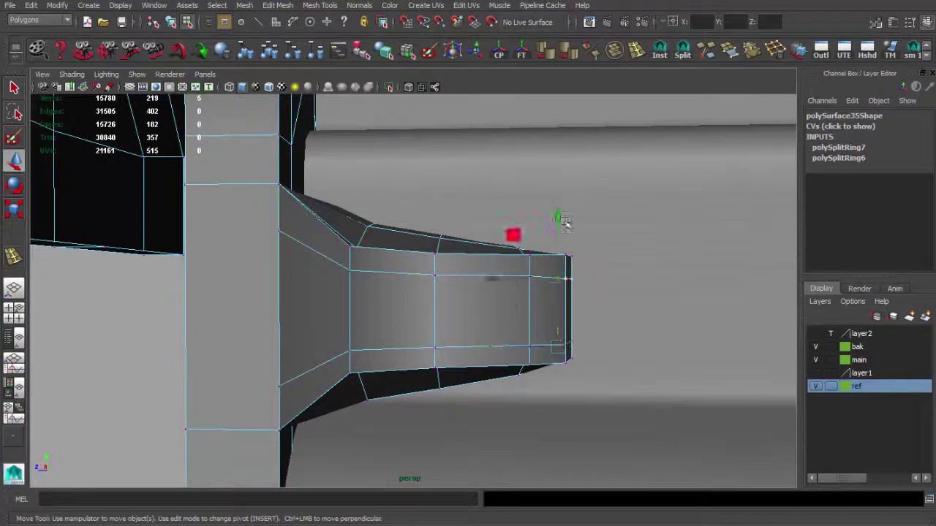
pyautogui.moveTo(563, 221)
pyautogui.keyDown('alt'); pyautogui.mouseDown()
pyautogui.moveTo(519, 219)
pyautogui.moveTo(556, 384)
pyautogui.moveTo(682, 359)
pyautogui.mouseUp(); pyautogui.keyUp('alt')
pyautogui.press('q')
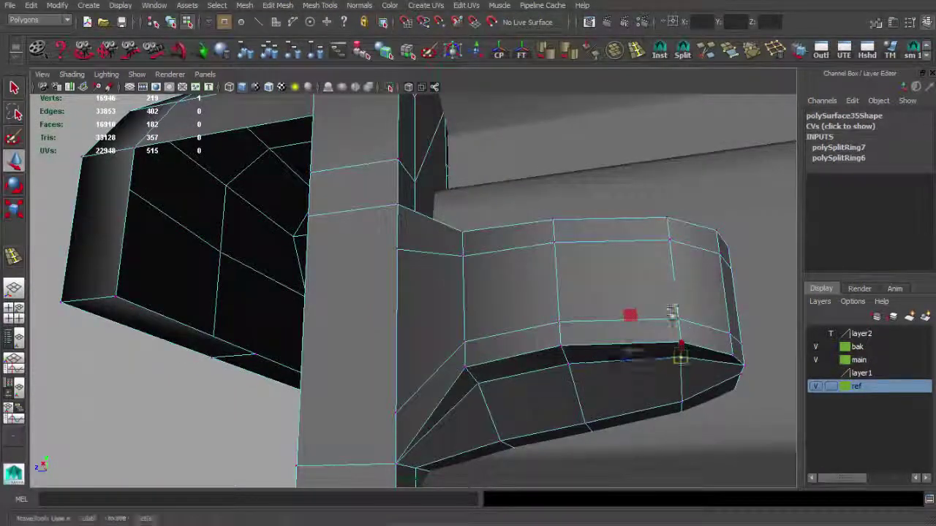
pyautogui.press('w')
pyautogui.keyDown('alt'); pyautogui.moveTo(672, 312); pyautogui.dragTo(545, 393); pyautogui.keyUp('alt')
pyautogui.press('q')
pyautogui.keyDown('alt'); pyautogui.moveTo(604, 389); pyautogui.dragTo(662, 410); pyautogui.keyUp('alt')
# Move a bottom edge of the loop so its end tapers
pyautogui.click(665, 412)
pyautogui.press('w')
pyautogui.moveTo(658, 332)
pyautogui.keyDown('alt'); pyautogui.mouseDown()
pyautogui.moveTo(671, 341)
pyautogui.moveTo(602, 401)
pyautogui.moveTo(483, 248)
pyautogui.mouseUp(); pyautogui.keyUp('alt')
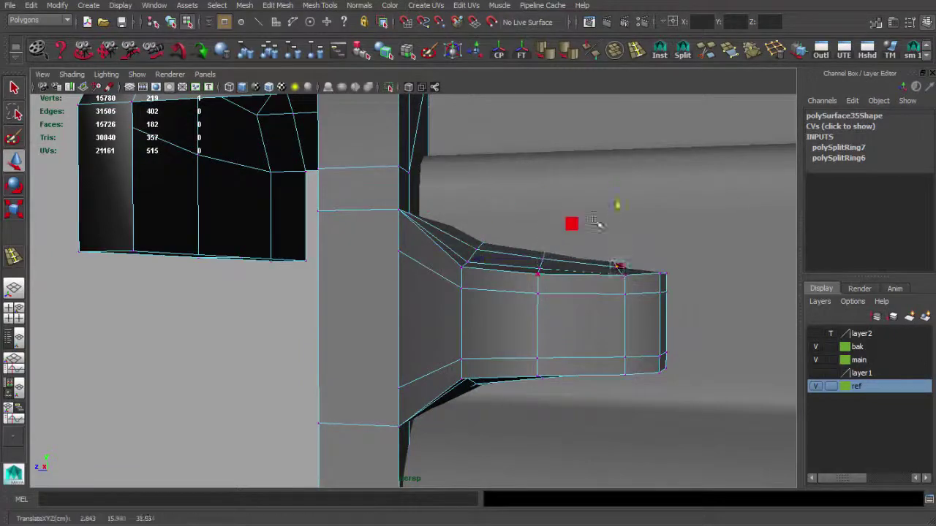
pyautogui.keyDown('alt'); pyautogui.moveTo(598, 225); pyautogui.dragTo(484, 288); pyautogui.keyUp('alt')
pyautogui.press('F8')
pyautogui.keyDown('alt'); pyautogui.moveTo(485, 288); pyautogui.dragTo(408, 292, button='right'); pyautogui.keyUp('alt')
pyautogui.keyDown('alt'); pyautogui.moveTo(407, 292); pyautogui.dragTo(495, 309); pyautogui.keyUp('alt')
pyautogui.press('q')
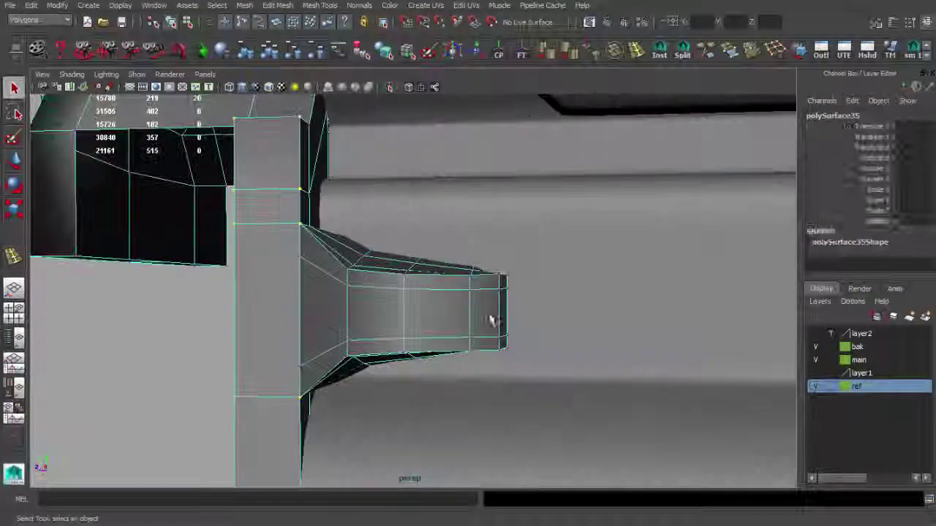
pyautogui.press('w')
pyautogui.press('F8')
pyautogui.moveTo(417, 317)
pyautogui.keyDown('alt'); pyautogui.mouseDown()
pyautogui.moveTo(187, 294)
pyautogui.moveTo(453, 292)
pyautogui.mouseUp(); pyautogui.keyUp('alt')
# Frame the end plate mesh and insert an edge loop across the sling loop
pyautogui.keyDown('alt'); pyautogui.moveTo(454, 293); pyautogui.dragTo(483, 293, button='right'); pyautogui.keyUp('alt')
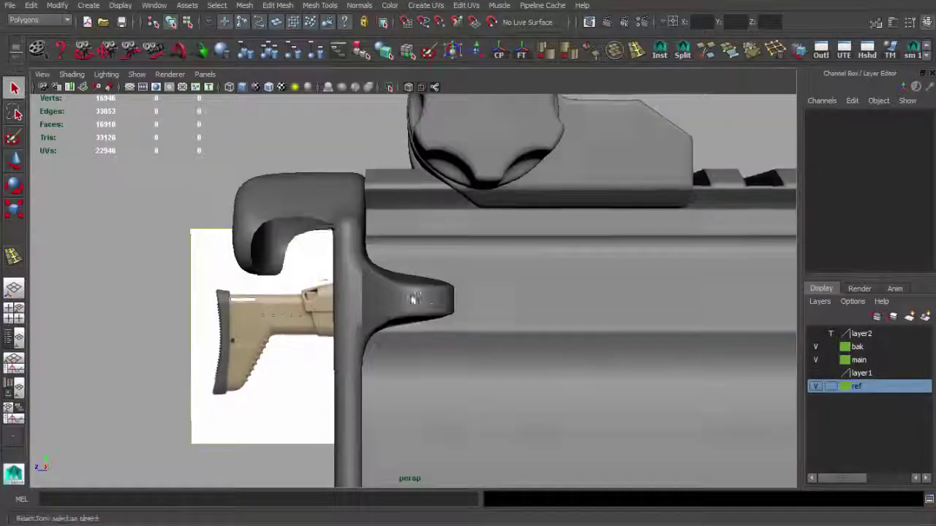
pyautogui.click(482, 307)
pyautogui.press('f')
pyautogui.click(676, 54)
pyautogui.keyDown('alt'); pyautogui.moveTo(439, 270); pyautogui.dragTo(345, 269); pyautogui.keyUp('alt')
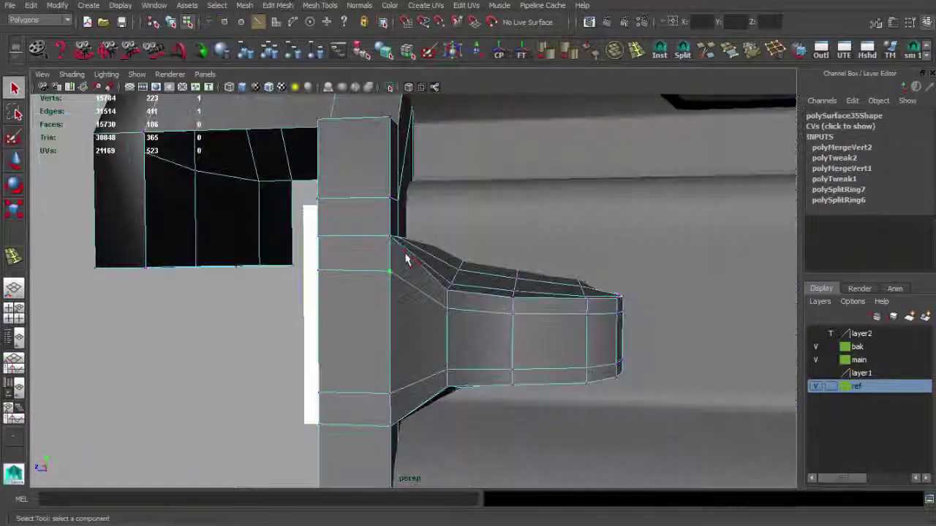
pyautogui.keyDown('alt'); pyautogui.moveTo(403, 292); pyautogui.dragTo(428, 311); pyautogui.keyUp('alt')
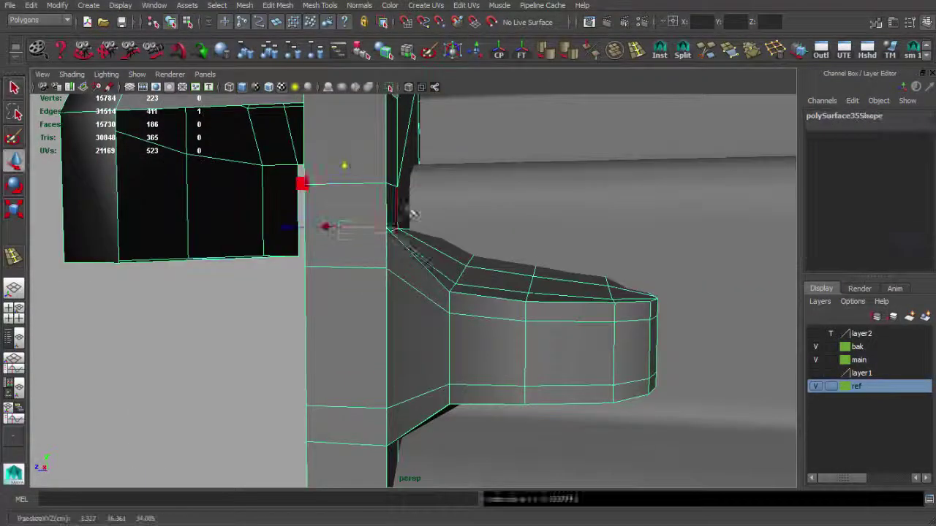
pyautogui.keyDown('alt'); pyautogui.moveTo(414, 214); pyautogui.dragTo(416, 228); pyautogui.keyUp('alt')
pyautogui.keyDown('alt'); pyautogui.moveTo(374, 381); pyautogui.dragTo(344, 303); pyautogui.keyUp('alt')
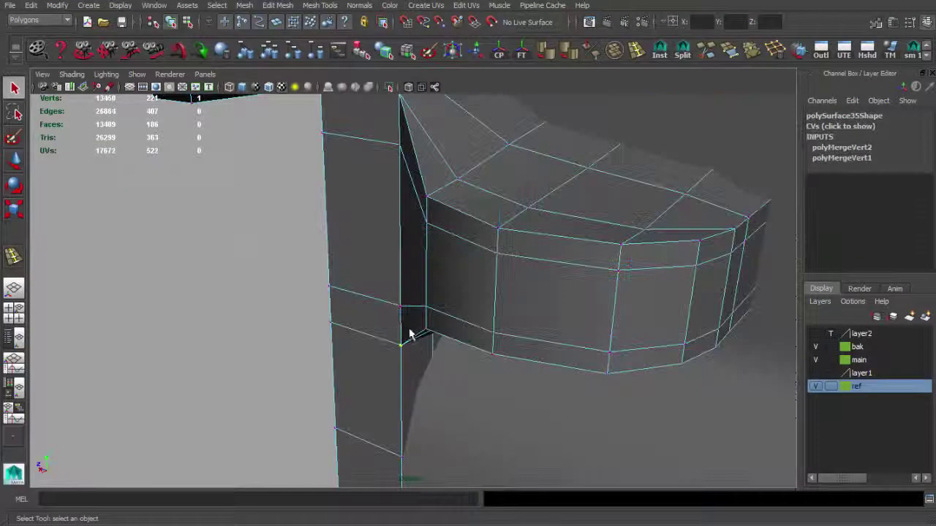
pyautogui.keyDown('alt'); pyautogui.moveTo(408, 330); pyautogui.dragTo(334, 290); pyautogui.keyUp('alt')
# Check the loop against the stock reference and move its vertices to blend into the plate
pyautogui.moveTo(454, 159)
pyautogui.keyDown('alt'); pyautogui.mouseDown()
pyautogui.moveTo(429, 286)
pyautogui.moveTo(556, 473)
pyautogui.mouseUp(); pyautogui.keyUp('alt')
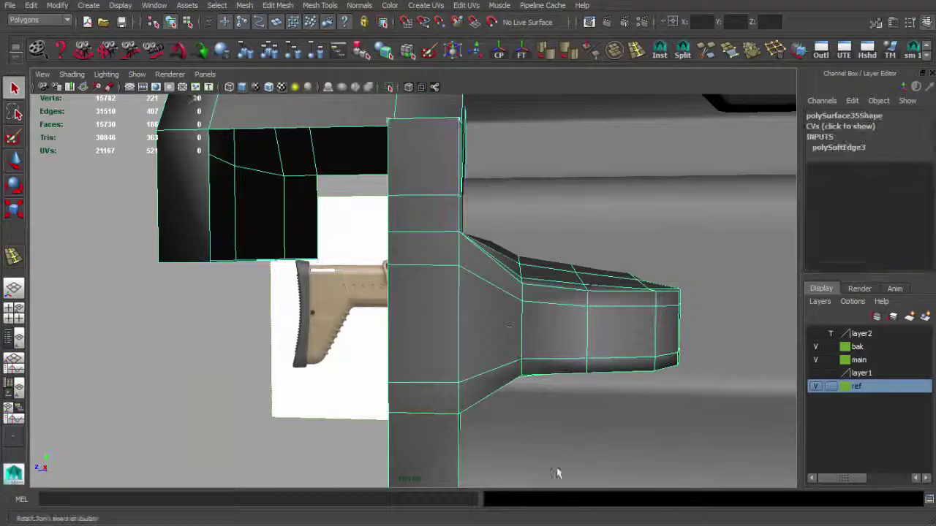
pyautogui.keyDown('alt'); pyautogui.moveTo(453, 315); pyautogui.dragTo(496, 334); pyautogui.keyUp('alt')
pyautogui.press('w')
pyautogui.moveTo(473, 238)
pyautogui.keyDown('alt'); pyautogui.mouseDown()
pyautogui.moveTo(439, 285)
pyautogui.moveTo(357, 324)
pyautogui.mouseUp(); pyautogui.keyUp('alt')
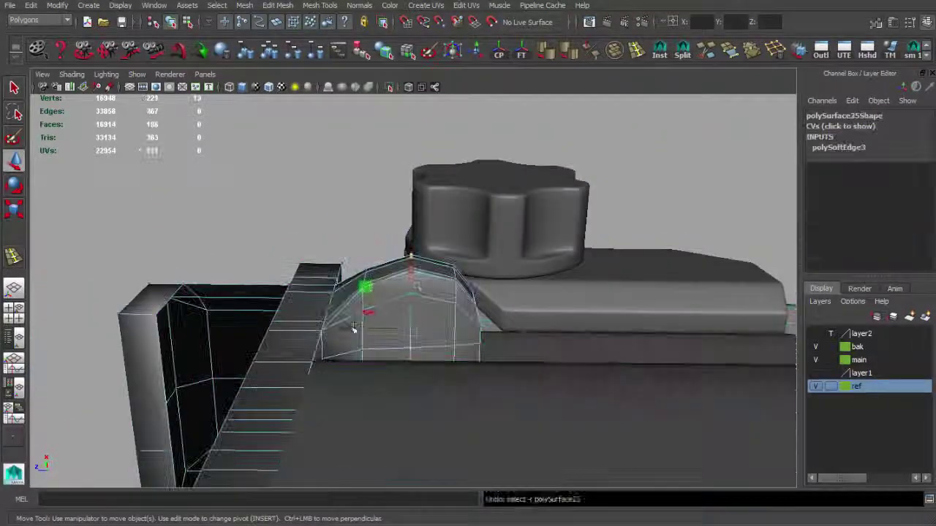
pyautogui.moveTo(403, 300)
pyautogui.keyDown('alt'); pyautogui.mouseDown()
pyautogui.moveTo(444, 432)
pyautogui.moveTo(420, 293)
pyautogui.moveTo(459, 307)
pyautogui.moveTo(393, 328)
pyautogui.moveTo(434, 319)
pyautogui.moveTo(365, 312)
pyautogui.moveTo(578, 256)
pyautogui.moveTo(419, 247)
pyautogui.moveTo(419, 168)
pyautogui.mouseUp(); pyautogui.keyUp('alt')
pyautogui.press('F8')
pyautogui.press('q')
pyautogui.keyDown('alt'); pyautogui.moveTo(420, 167); pyautogui.dragTo(339, 221, button='right'); pyautogui.keyUp('alt')
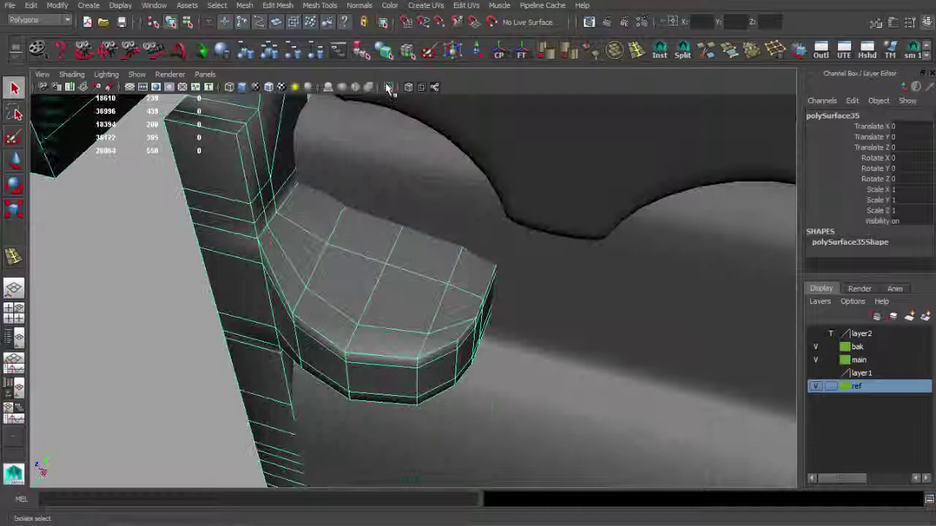
# Isolate the loop mesh and add an edge loop across the loop piece
pyautogui.click(389, 87)
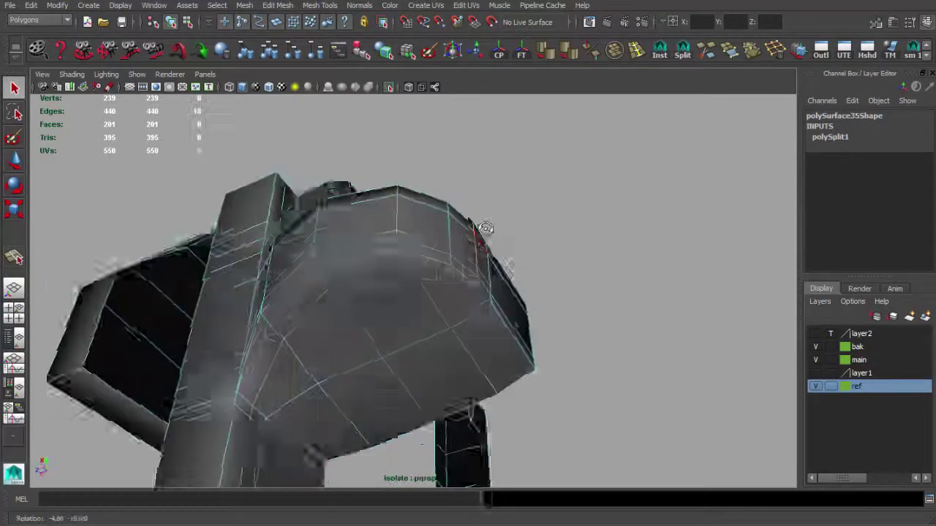
pyautogui.press('q')
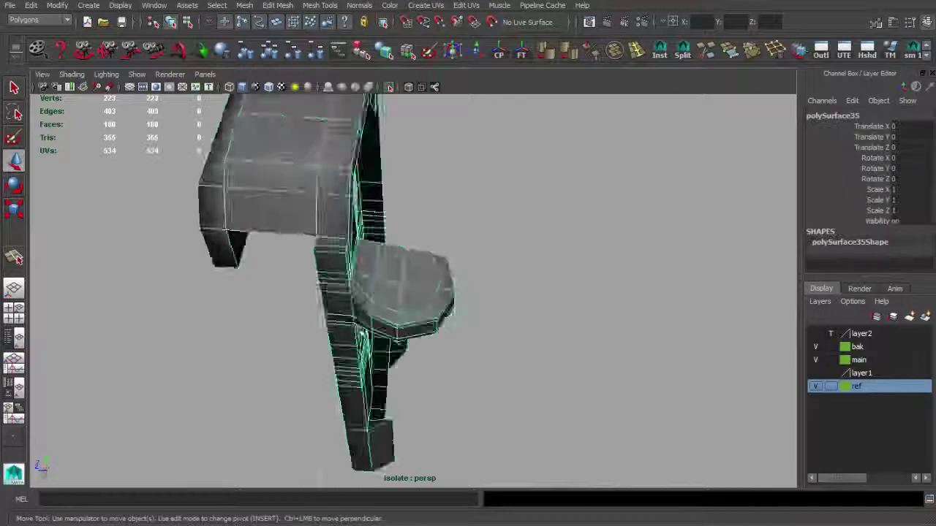
pyautogui.keyDown('alt'); pyautogui.moveTo(362, 333); pyautogui.dragTo(525, 247); pyautogui.keyUp('alt')
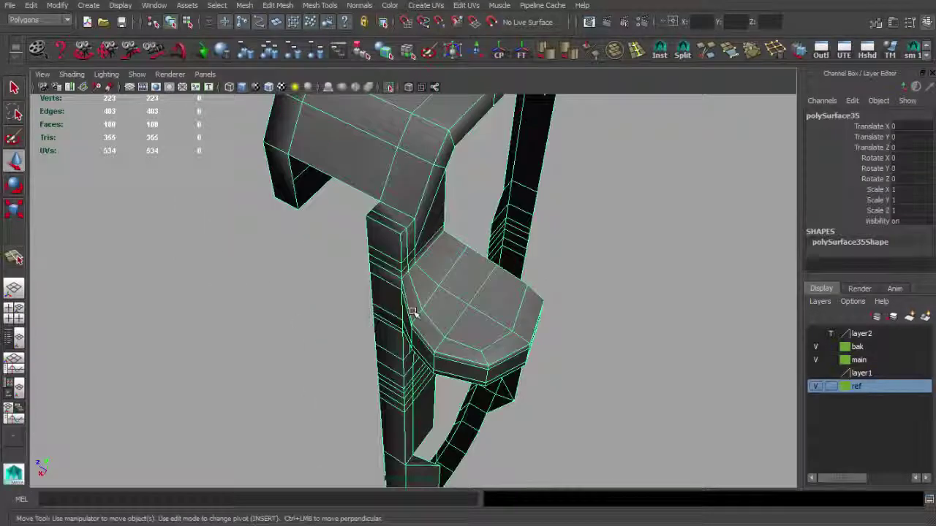
pyautogui.scroll(5, 454, 277)
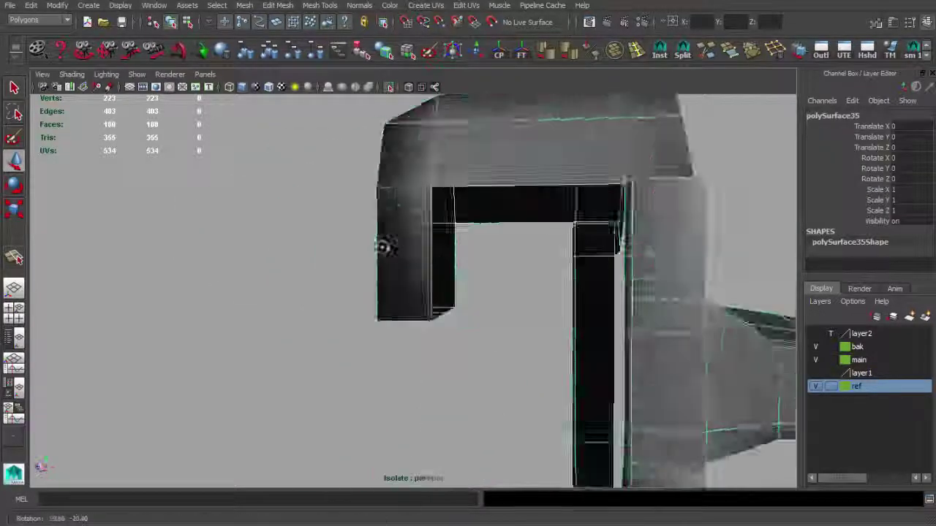
pyautogui.hotkey('ctrl', '1')
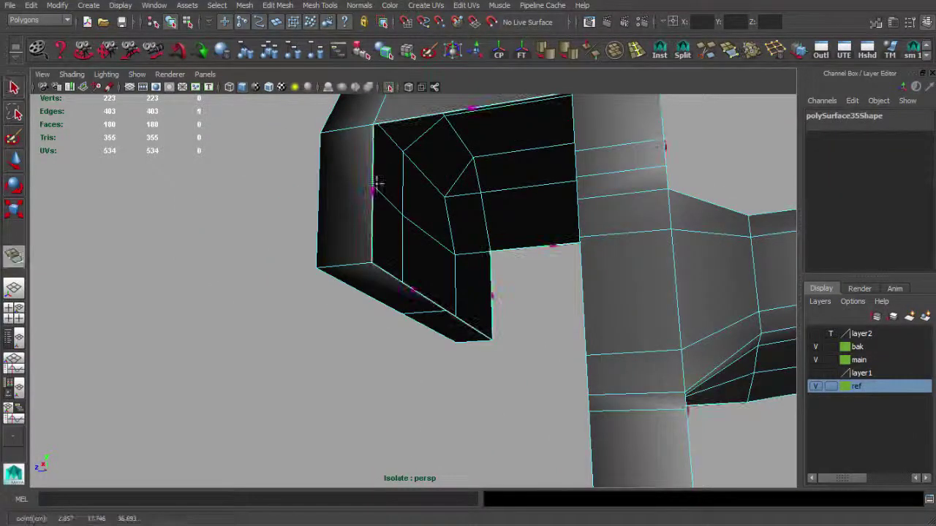
pyautogui.click(665, 56)
pyautogui.click(451, 210)
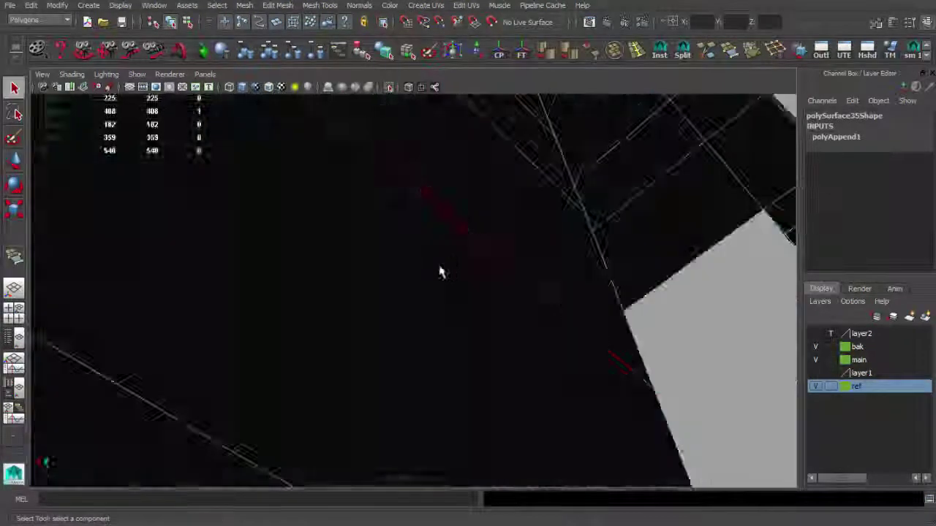
pyautogui.moveTo(464, 292)
pyautogui.keyDown('alt'); pyautogui.mouseDown()
pyautogui.moveTo(498, 226)
pyautogui.moveTo(463, 203)
pyautogui.mouseUp(); pyautogui.keyUp('alt')
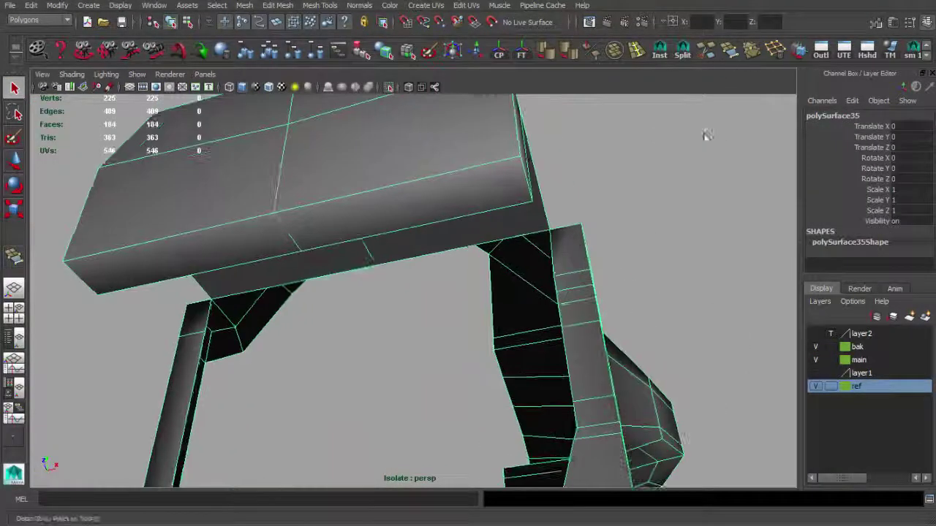
# Fill the gap under the top piece with an appended face and split an edge across it
pyautogui.click(729, 49)
pyautogui.click(227, 307)
pyautogui.keyDown('alt'); pyautogui.moveTo(392, 299); pyautogui.dragTo(474, 216); pyautogui.keyUp('alt')
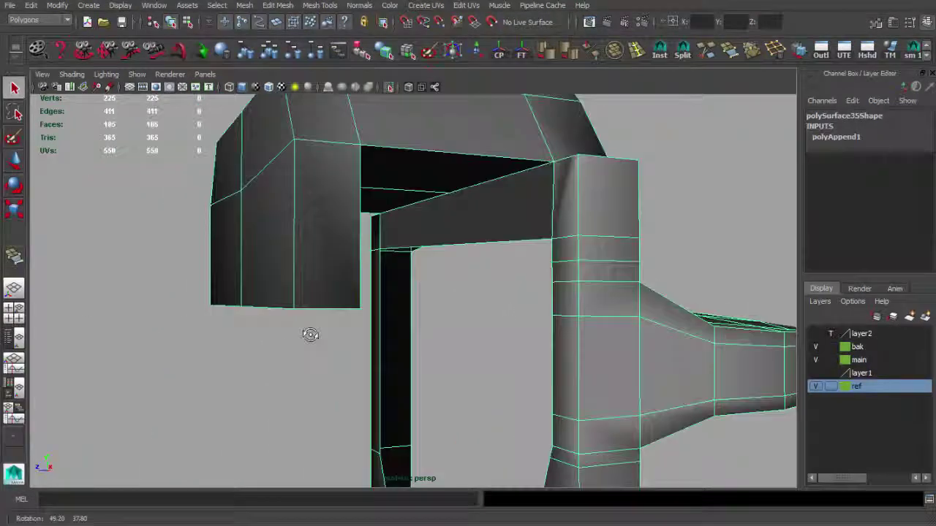
pyautogui.click(388, 320)
pyautogui.press('q')
pyautogui.keyDown('alt'); pyautogui.moveTo(388, 321); pyautogui.dragTo(370, 292); pyautogui.keyUp('alt')
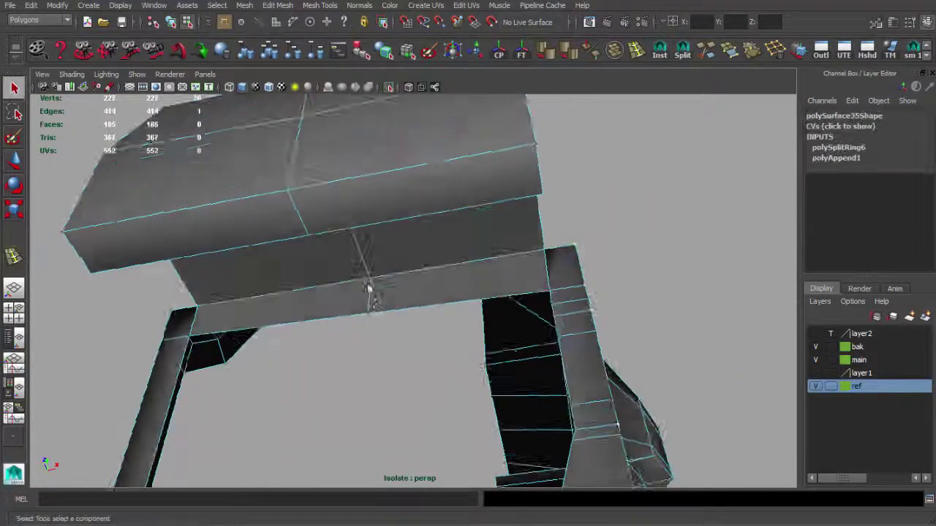
# Check the mesh in wireframe, then view the whole shaded rifle again
pyautogui.press('4')
pyautogui.press('5')
pyautogui.keyDown('alt'); pyautogui.moveTo(504, 226); pyautogui.dragTo(387, 98); pyautogui.keyUp('alt')
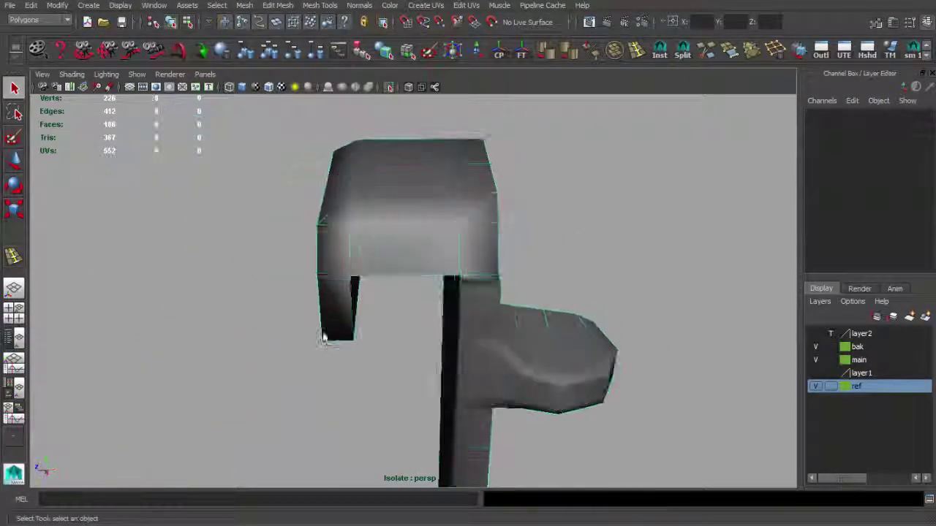
pyautogui.keyDown('alt'); pyautogui.moveTo(387, 98); pyautogui.dragTo(355, 231, button='right'); pyautogui.keyUp('alt')
pyautogui.keyDown('alt'); pyautogui.moveTo(354, 230); pyautogui.dragTo(522, 240); pyautogui.keyUp('alt')
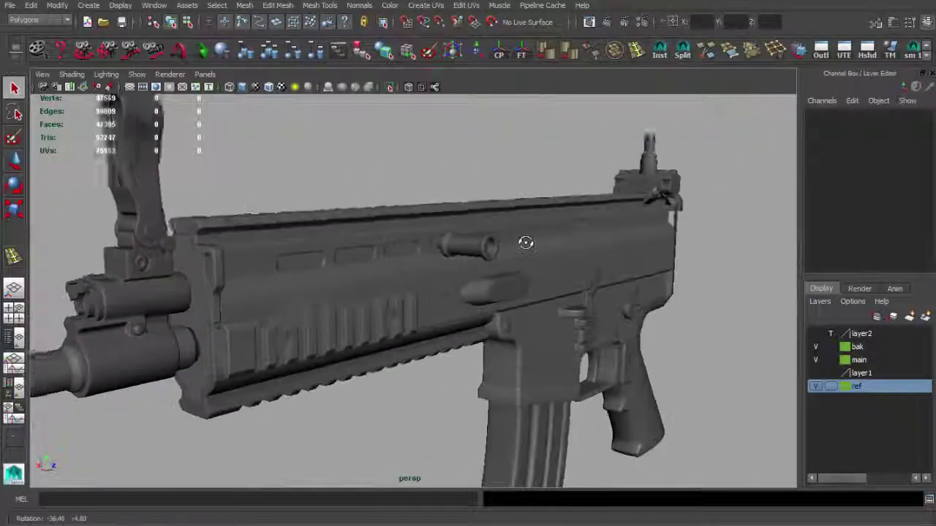
# Select and frame the rear end plate, pCube62
pyautogui.click(197, 277)
pyautogui.press('w')
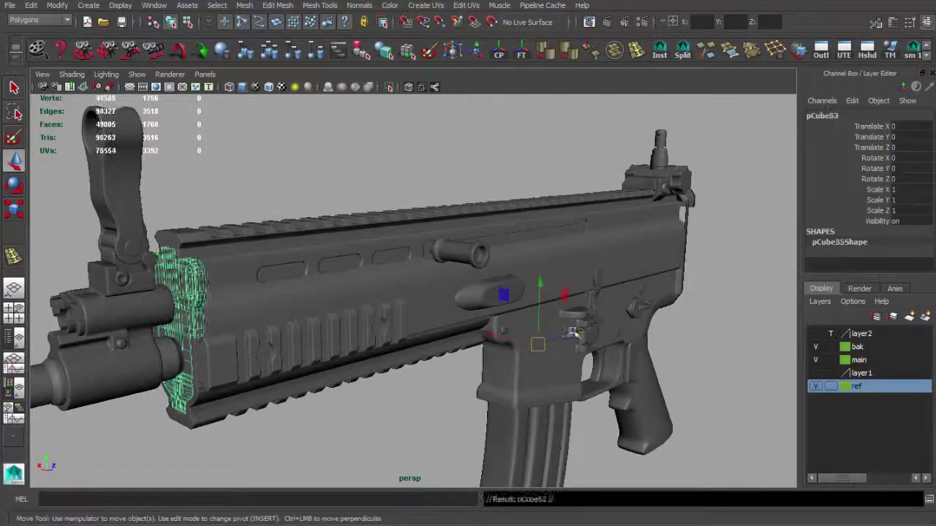
pyautogui.click(574, 333)
pyautogui.press('f')
pyautogui.moveTo(381, 275)
pyautogui.keyDown('alt'); pyautogui.mouseDown()
pyautogui.moveTo(477, 352)
pyautogui.moveTo(431, 343)
pyautogui.mouseUp(); pyautogui.keyUp('alt')
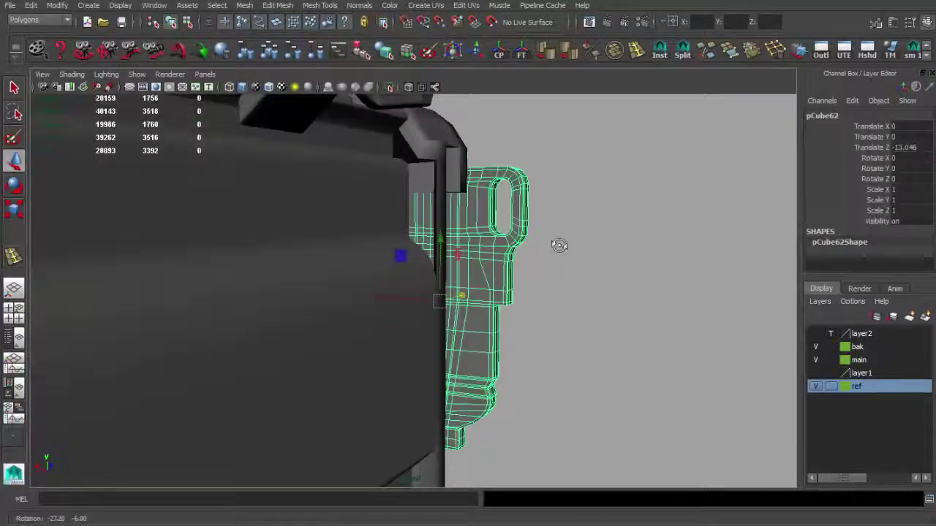
pyautogui.keyDown('alt'); pyautogui.moveTo(439, 395); pyautogui.dragTo(525, 395); pyautogui.keyUp('alt')
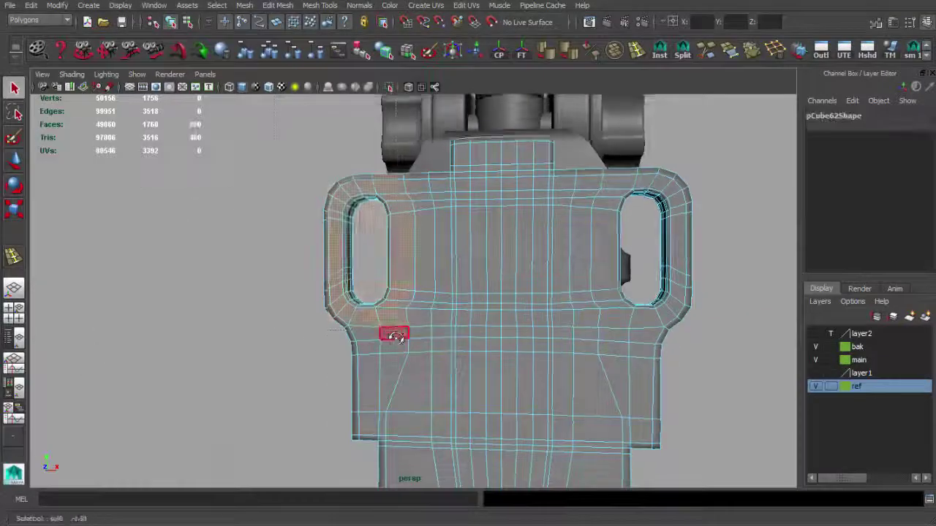
# Separate the top sling loop into its own object, polySurface37
pyautogui.click(422, 284)
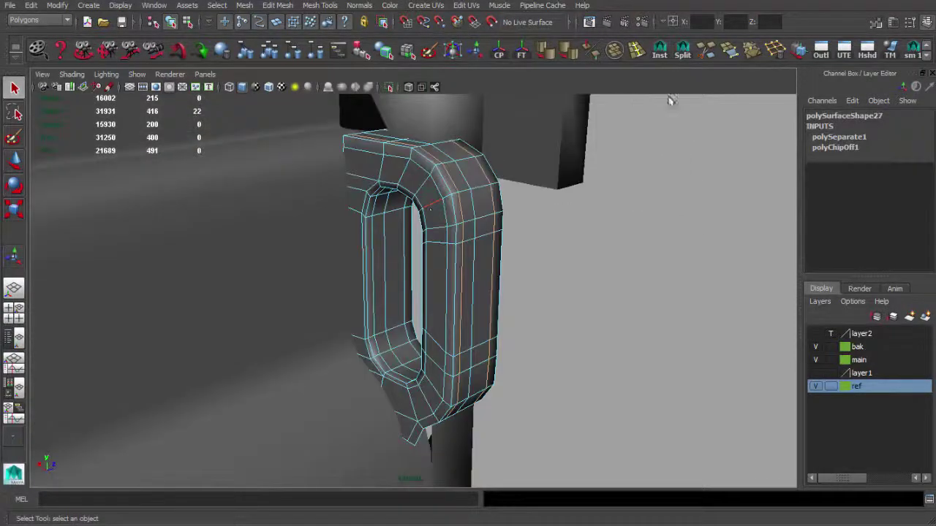
pyautogui.keyDown('alt'); pyautogui.moveTo(489, 215); pyautogui.dragTo(439, 221); pyautogui.keyUp('alt')
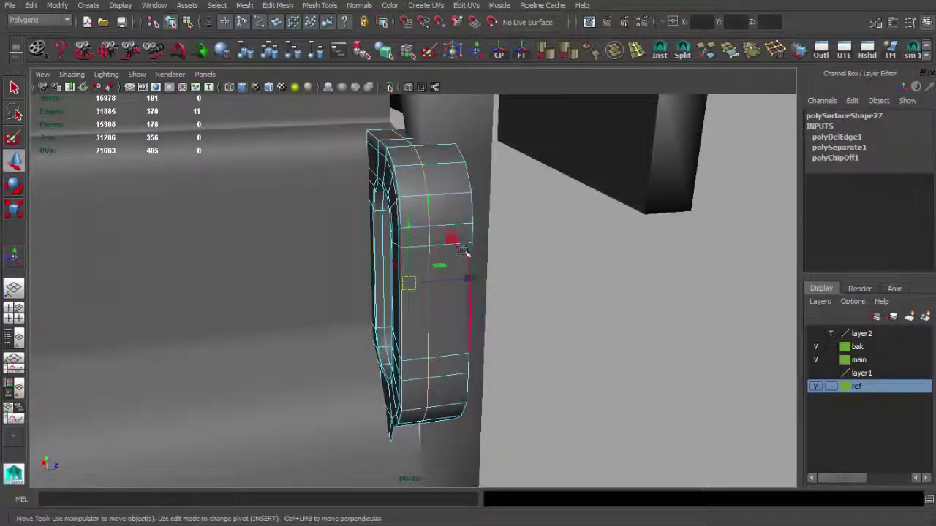
pyautogui.press('F8')
pyautogui.moveTo(428, 271)
pyautogui.keyDown('alt'); pyautogui.mouseDown()
pyautogui.moveTo(478, 292)
pyautogui.moveTo(509, 294)
pyautogui.moveTo(489, 174)
pyautogui.moveTo(470, 184)
pyautogui.moveTo(445, 251)
pyautogui.moveTo(402, 264)
pyautogui.moveTo(357, 258)
pyautogui.mouseUp(); pyautogui.keyUp('alt')
# Select the loop and end plate in a full-screen side view, hiding the reference image and isolating them
pyautogui.click(435, 246)
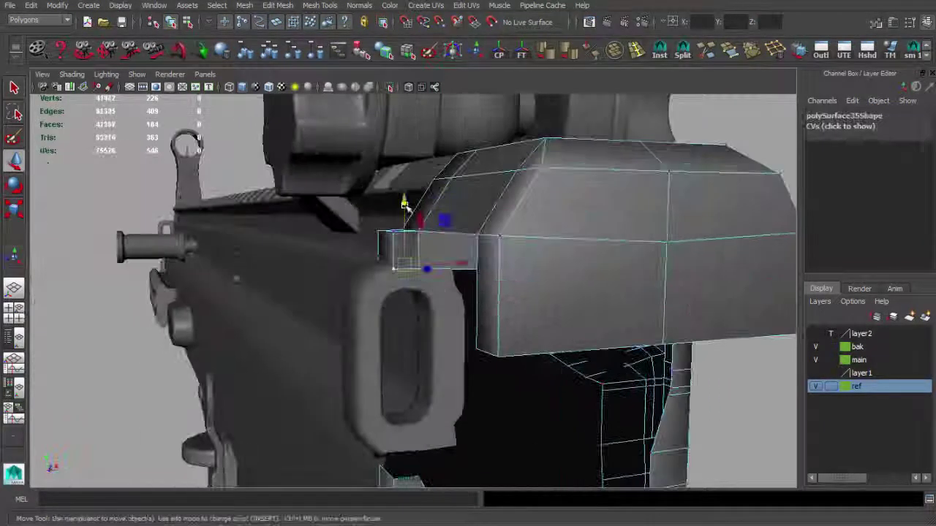
pyautogui.moveTo(406, 199)
pyautogui.keyDown('alt'); pyautogui.mouseDown()
pyautogui.moveTo(453, 314)
pyautogui.moveTo(430, 228)
pyautogui.mouseUp(); pyautogui.keyUp('alt')
pyautogui.click(433, 225)
pyautogui.press('space')
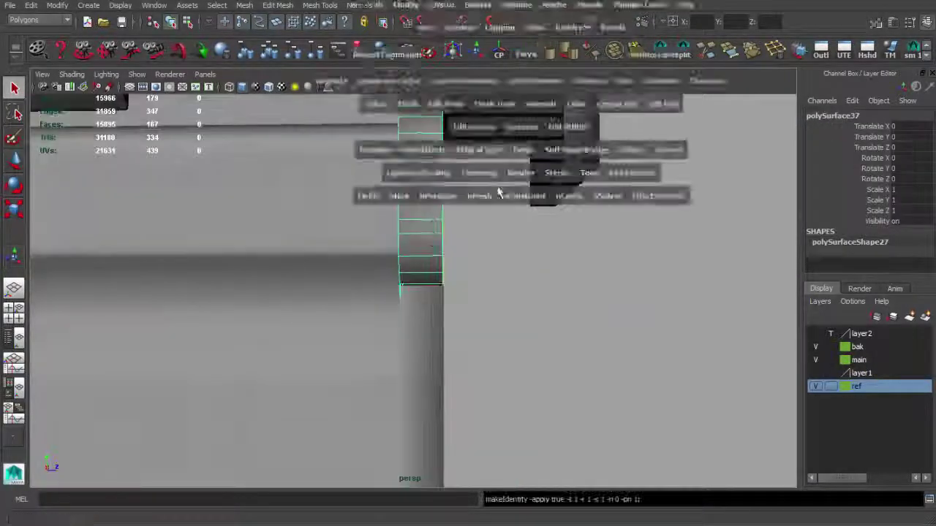
pyautogui.press('space')
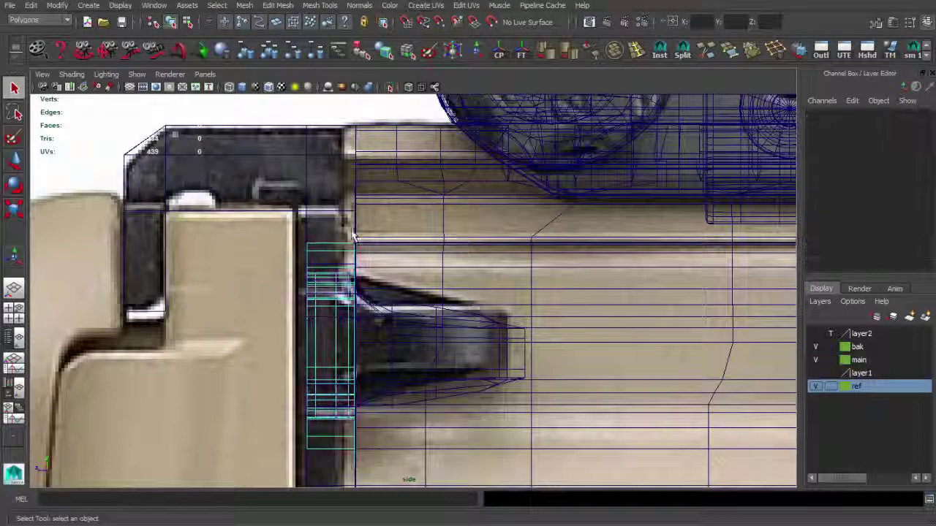
pyautogui.scroll(3, 411, 293)
pyautogui.click(473, 200)
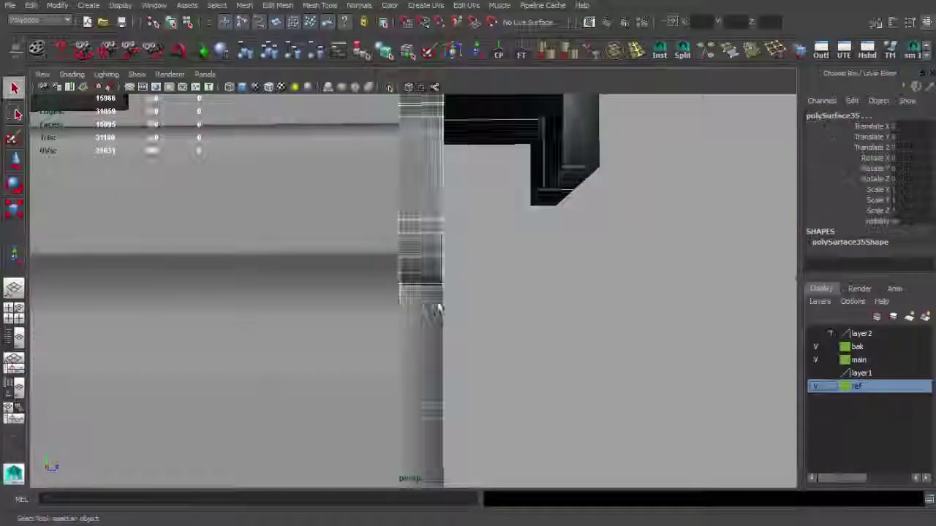
pyautogui.press('space')
pyautogui.click(391, 87)
pyautogui.click(359, 324)
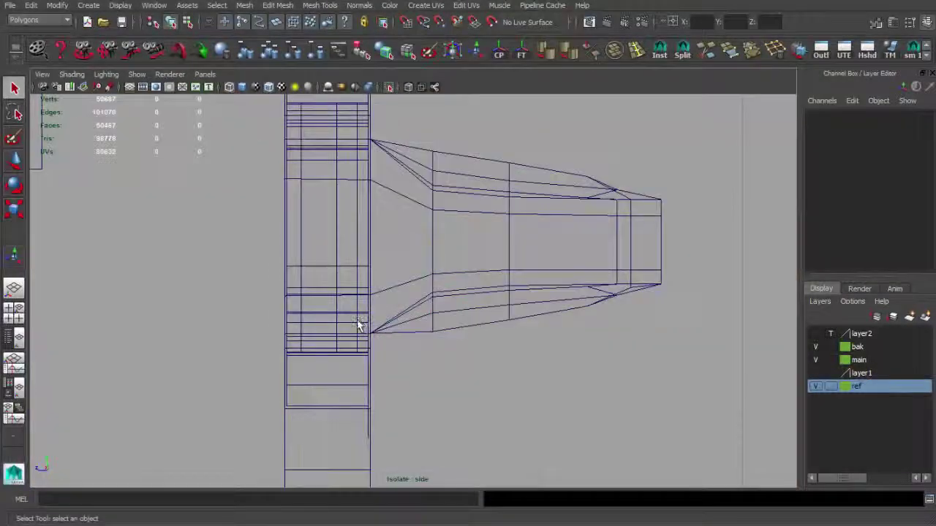
# Move and scale the selected vertices to line up with the end plate's edge
pyautogui.scroll(-3, 359, 219)
pyautogui.press('w')
pyautogui.scroll(2, 307, 249)
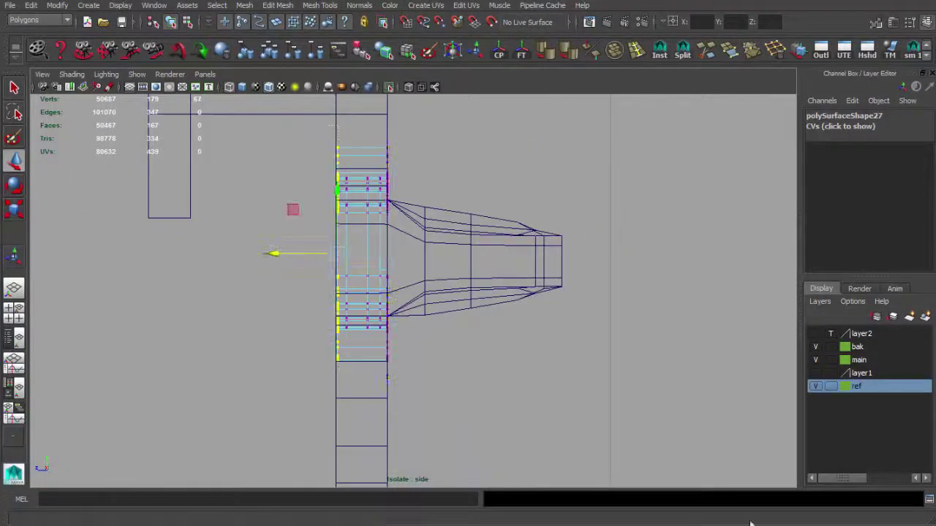
pyautogui.scroll(1, 391, 297)
pyautogui.press('r')
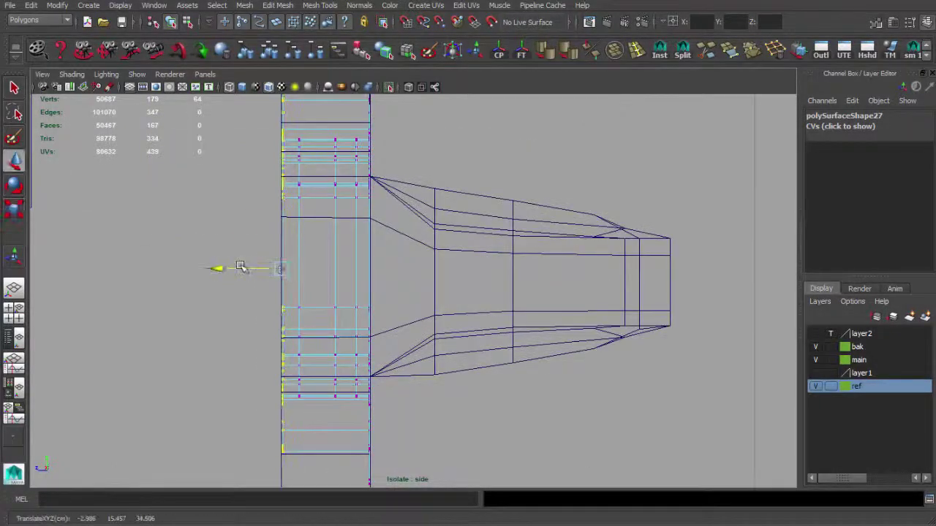
pyautogui.scroll(3, 321, 287)
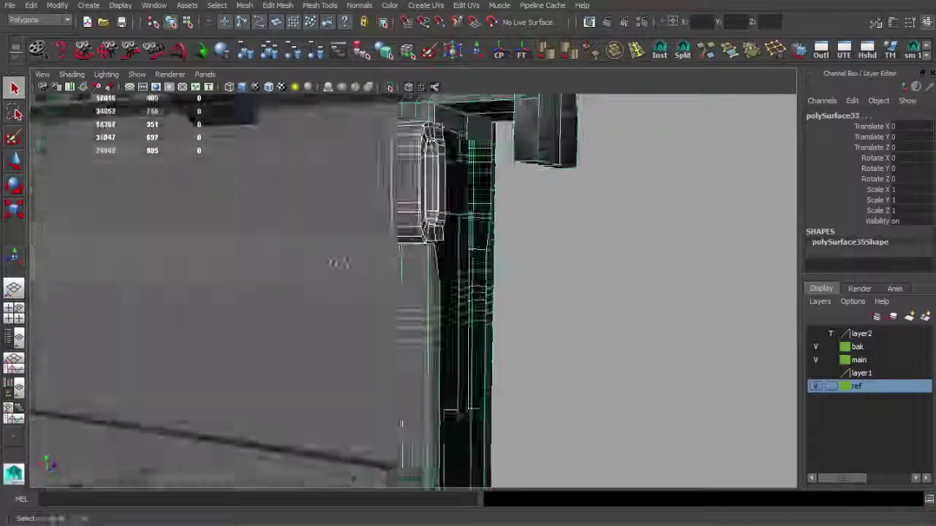
# Compare with the reference photo and slide the detached loop sideways toward the plate
pyautogui.moveTo(466, 238)
pyautogui.keyDown('alt'); pyautogui.mouseDown()
pyautogui.moveTo(359, 237)
pyautogui.moveTo(505, 272)
pyautogui.mouseUp(); pyautogui.keyUp('alt')
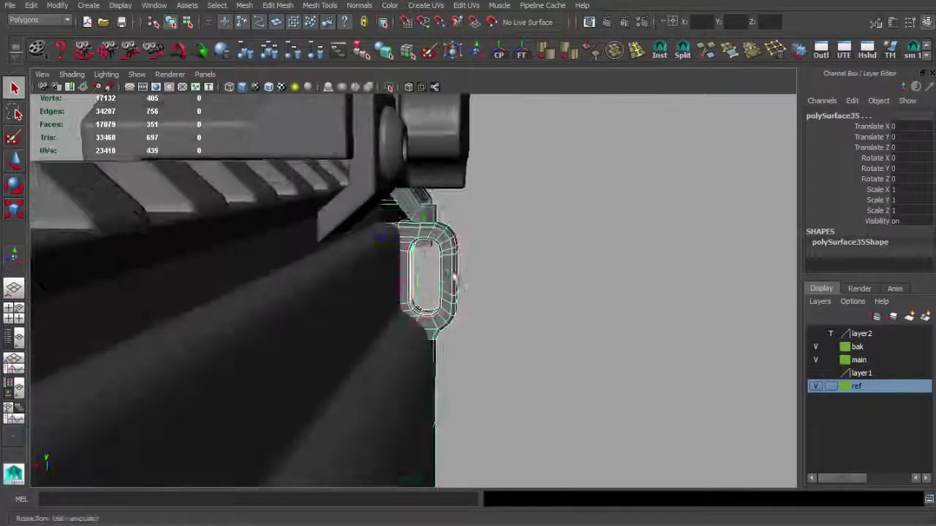
pyautogui.keyDown('alt'); pyautogui.moveTo(373, 278); pyautogui.dragTo(388, 277); pyautogui.keyUp('alt')
pyautogui.hotkey('alt', 'Tab')
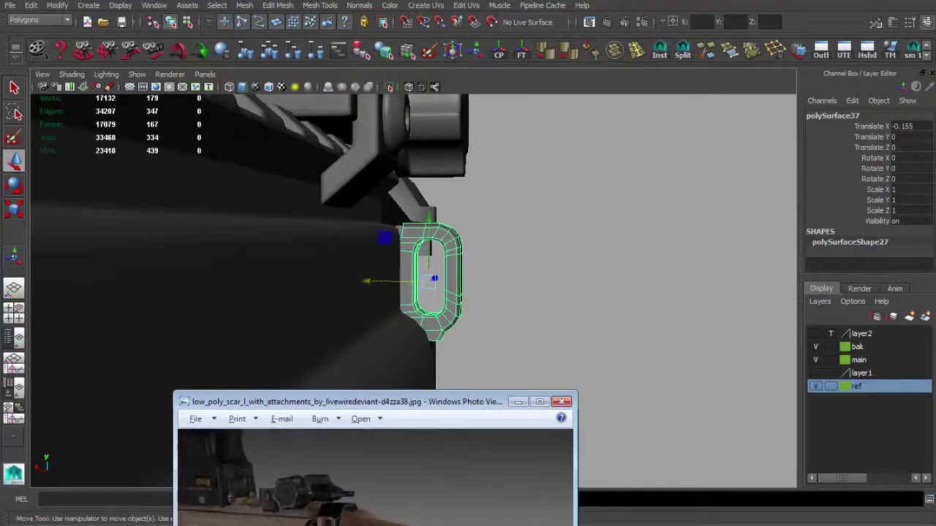
pyautogui.click(293, 292)
pyautogui.click(439, 277)
pyautogui.moveTo(376, 282)
pyautogui.mouseDown()
pyautogui.moveTo(412, 294)
pyautogui.moveTo(386, 297)
pyautogui.moveTo(330, 276)
pyautogui.mouseUp()
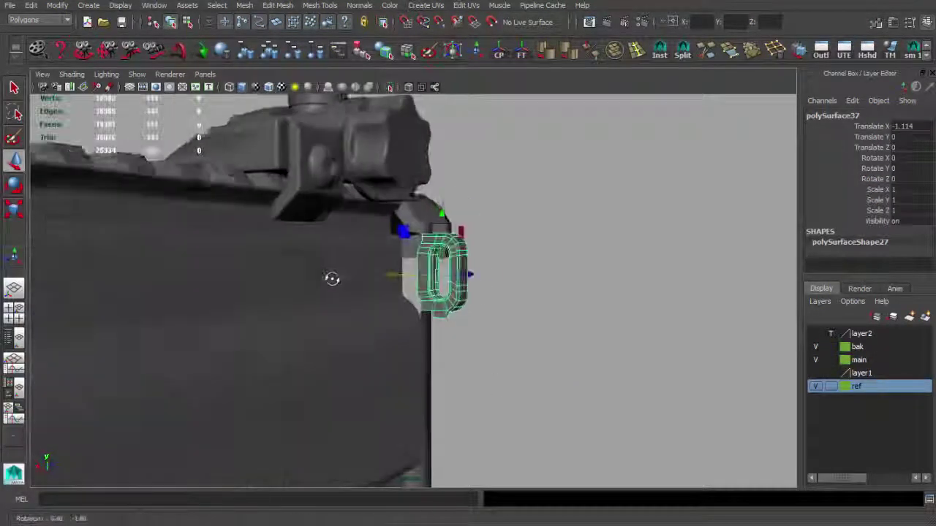
# Move the reference photo window aside and zoom in on the loop
pyautogui.hotkey('alt', 'Tab')
pyautogui.moveTo(578, 510); pyautogui.dragTo(533, 351)
pyautogui.moveTo(521, 288)
pyautogui.mouseDown()
pyautogui.moveTo(491, 372)
pyautogui.moveTo(521, 270)
pyautogui.mouseUp()
pyautogui.scroll(3, 505, 406)
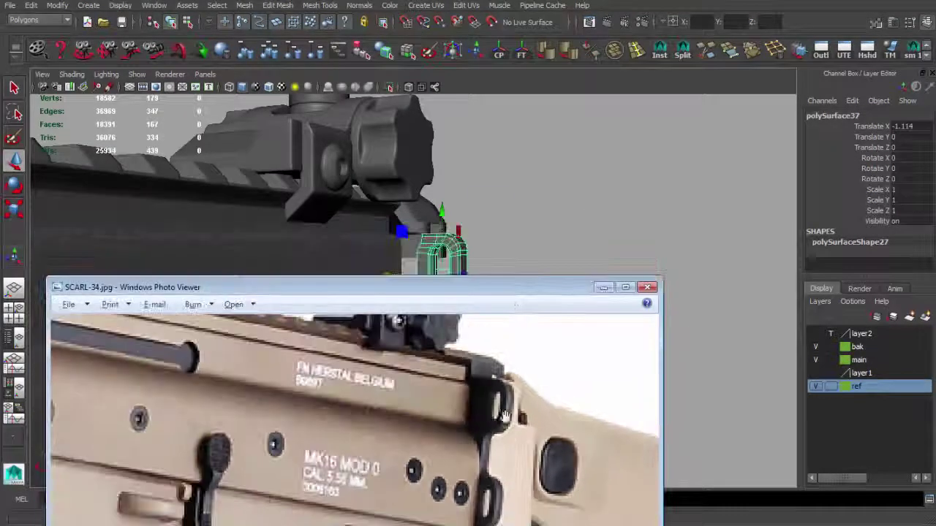
pyautogui.moveTo(537, 284); pyautogui.dragTo(486, 520)
pyautogui.keyDown('alt'); pyautogui.moveTo(409, 329); pyautogui.dragTo(440, 198); pyautogui.keyUp('alt')
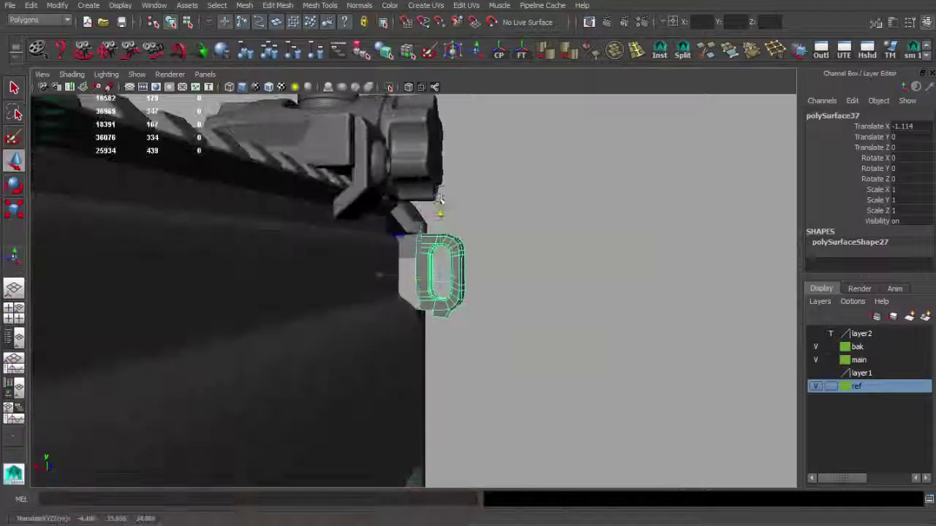
pyautogui.keyDown('alt'); pyautogui.moveTo(466, 250); pyautogui.dragTo(427, 368); pyautogui.keyUp('alt')
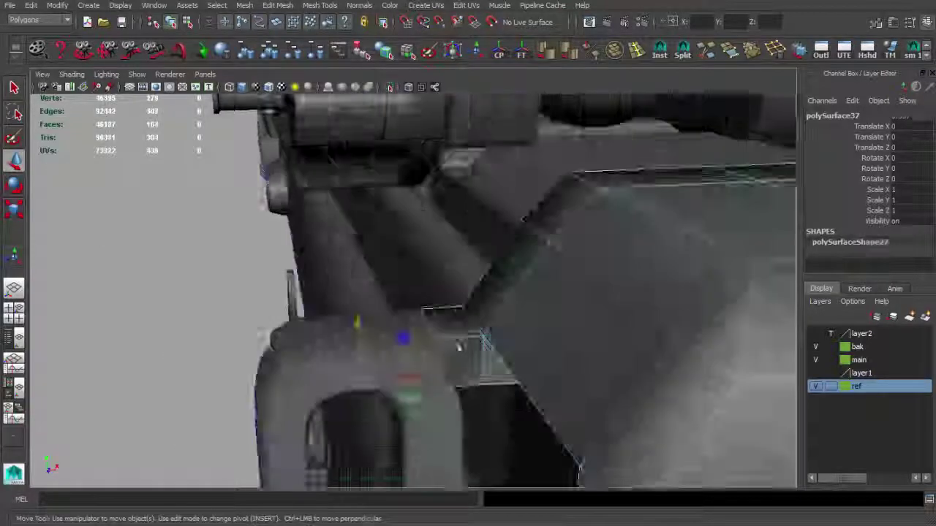
pyautogui.press('4')
pyautogui.keyDown('alt'); pyautogui.moveTo(428, 368); pyautogui.dragTo(532, 382, button='right'); pyautogui.keyUp('alt')
pyautogui.press('5')
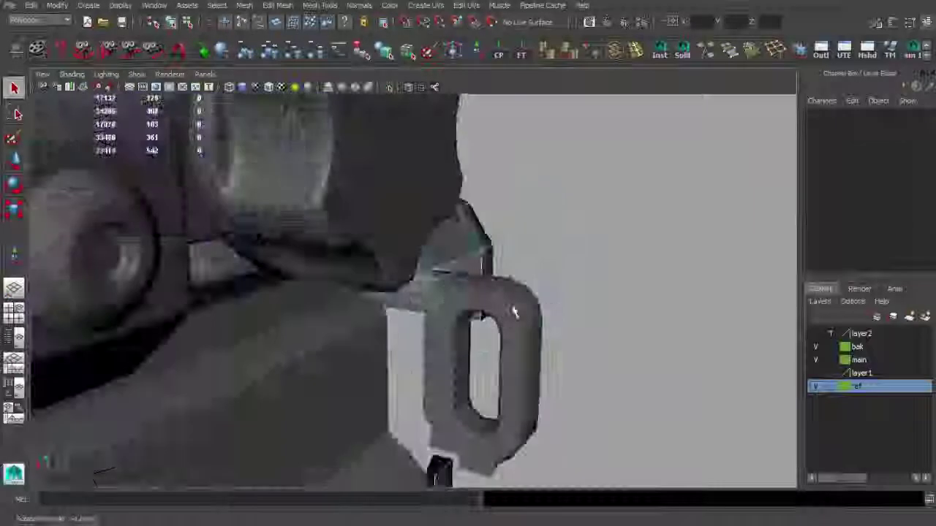
# Move the second loop ring down below the first, to Translate Y -6.187
pyautogui.click(439, 271)
pyautogui.press('w')
pyautogui.moveTo(449, 270); pyautogui.dragTo(458, 392)
pyautogui.keyDown('alt'); pyautogui.moveTo(458, 393); pyautogui.dragTo(462, 272, button='middle'); pyautogui.keyUp('alt')
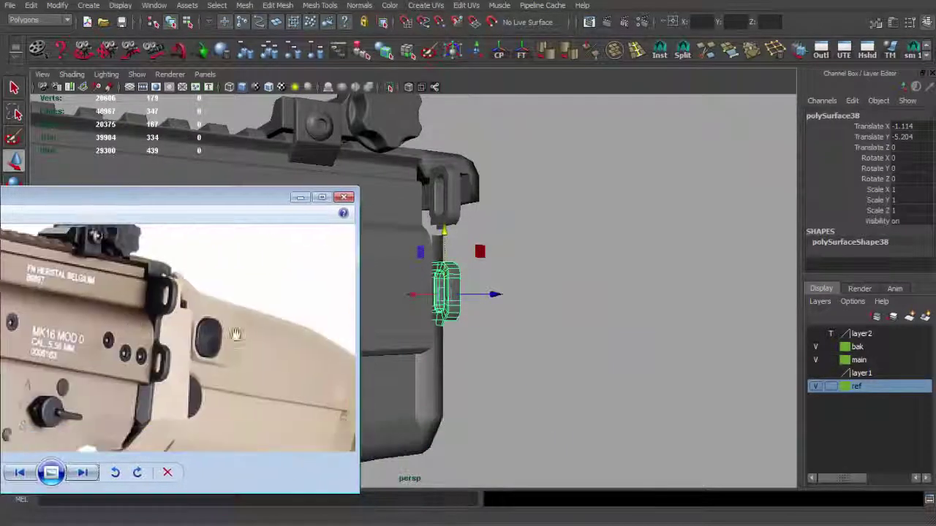
pyautogui.keyDown('alt'); pyautogui.moveTo(410, 368); pyautogui.dragTo(451, 233, button='right'); pyautogui.keyUp('alt')
# Check both sling loop positions against the reference photo and view the whole rifle
pyautogui.hotkey('alt', 'Tab')
pyautogui.hotkey('alt', 'Tab')
pyautogui.scroll(3, 506, 308)
pyautogui.scroll(2, 505, 307)
pyautogui.click(506, 307)
pyautogui.hotkey('alt', 'Tab')
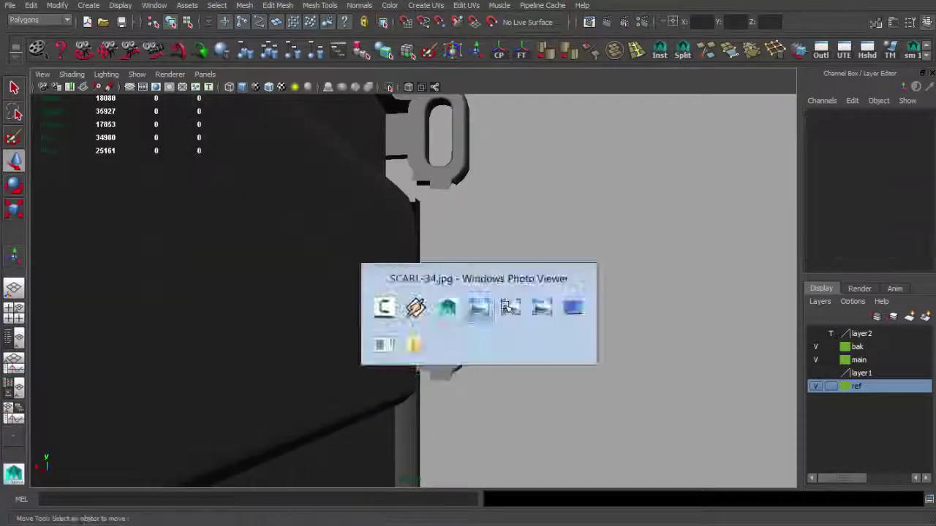
pyautogui.moveTo(526, 310)
pyautogui.keyDown('alt'); pyautogui.mouseDown()
pyautogui.moveTo(310, 299)
pyautogui.moveTo(633, 297)
pyautogui.mouseUp(); pyautogui.keyUp('alt')
pyautogui.hotkey('alt', 'Tab')
pyautogui.hotkey('alt', 'Tab')
pyautogui.hotkey('alt', 'Tab')
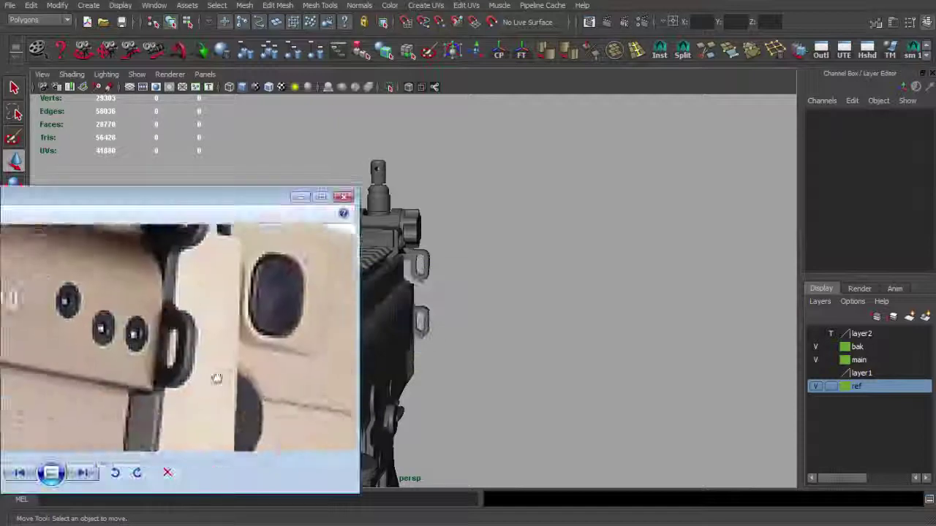
pyautogui.moveTo(217, 378); pyautogui.dragTo(209, 445)
pyautogui.hotkey('alt', 'Tab')
pyautogui.scroll(5, 438, 338)
pyautogui.click(437, 338)
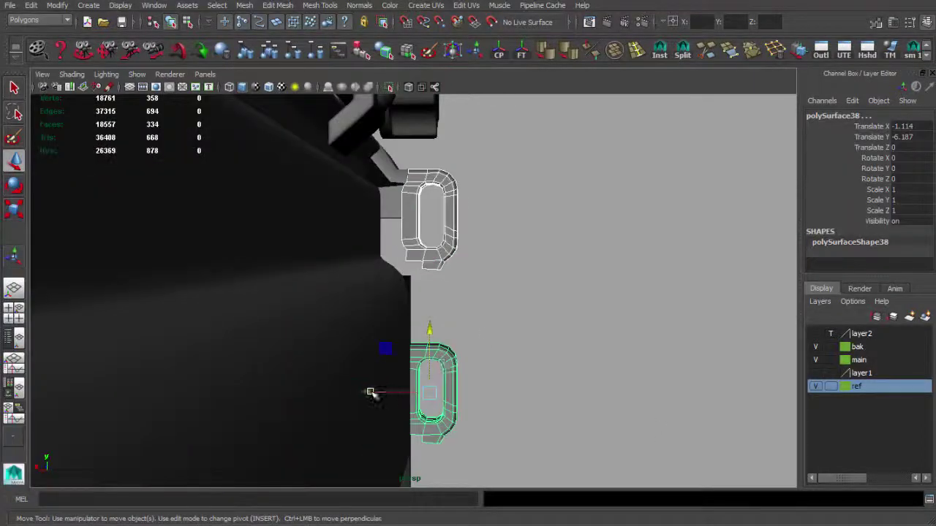
pyautogui.click(501, 334)
pyautogui.keyDown('alt'); pyautogui.moveTo(502, 334); pyautogui.dragTo(392, 341); pyautogui.keyUp('alt')
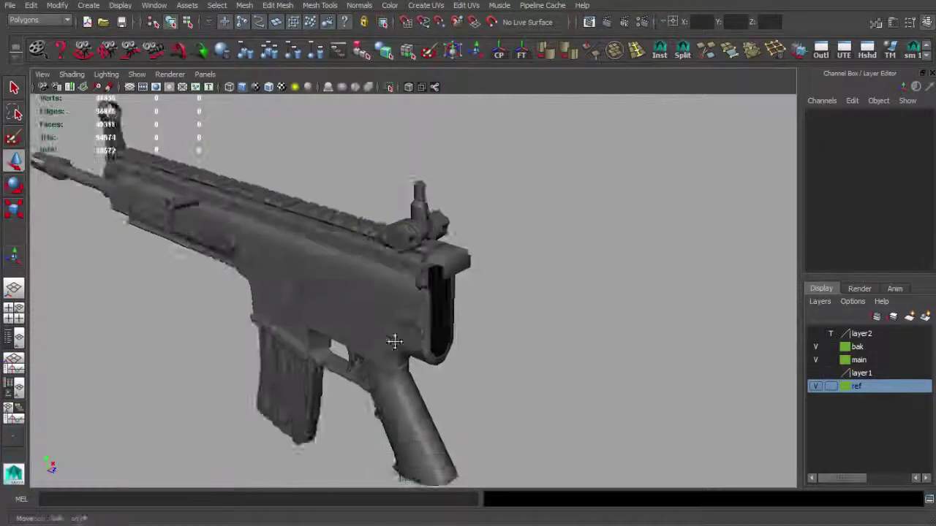
# Select the combined end plate and loop, then pick a vertex where the upper loop meets the plate
pyautogui.scroll(3, 393, 340)
pyautogui.scroll(5, 475, 329)
pyautogui.click(434, 410)
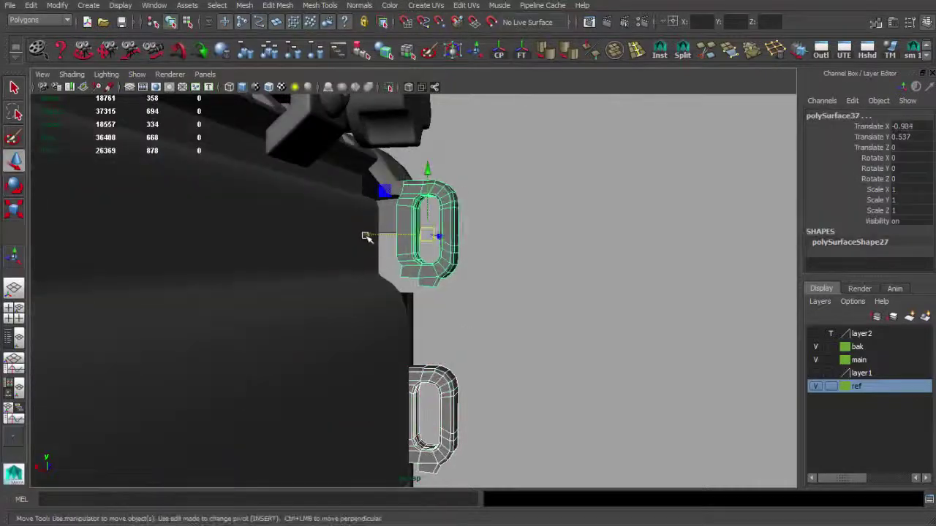
pyautogui.click(365, 236)
pyautogui.moveTo(366, 236)
pyautogui.keyDown('alt'); pyautogui.mouseDown()
pyautogui.moveTo(278, 282)
pyautogui.moveTo(226, 278)
pyautogui.moveTo(480, 271)
pyautogui.moveTo(459, 271)
pyautogui.moveTo(446, 349)
pyautogui.moveTo(432, 222)
pyautogui.mouseUp(); pyautogui.keyUp('alt')
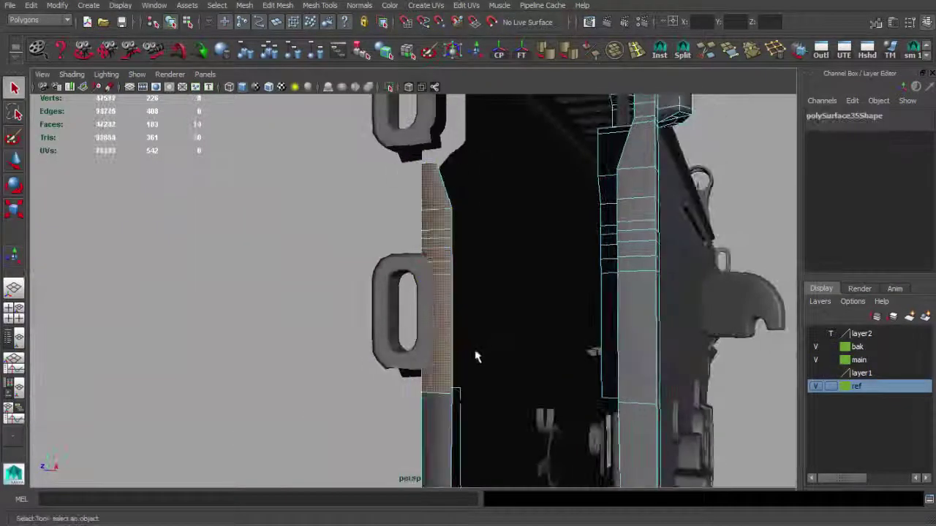
pyautogui.click(422, 147)
pyautogui.moveTo(422, 146)
pyautogui.keyDown('alt'); pyautogui.mouseDown()
pyautogui.moveTo(471, 346)
pyautogui.moveTo(297, 205)
pyautogui.moveTo(274, 217)
pyautogui.moveTo(507, 317)
pyautogui.moveTo(414, 293)
pyautogui.moveTo(372, 310)
pyautogui.mouseUp(); pyautogui.keyUp('alt')
pyautogui.click(470, 345)
pyautogui.click(332, 315)
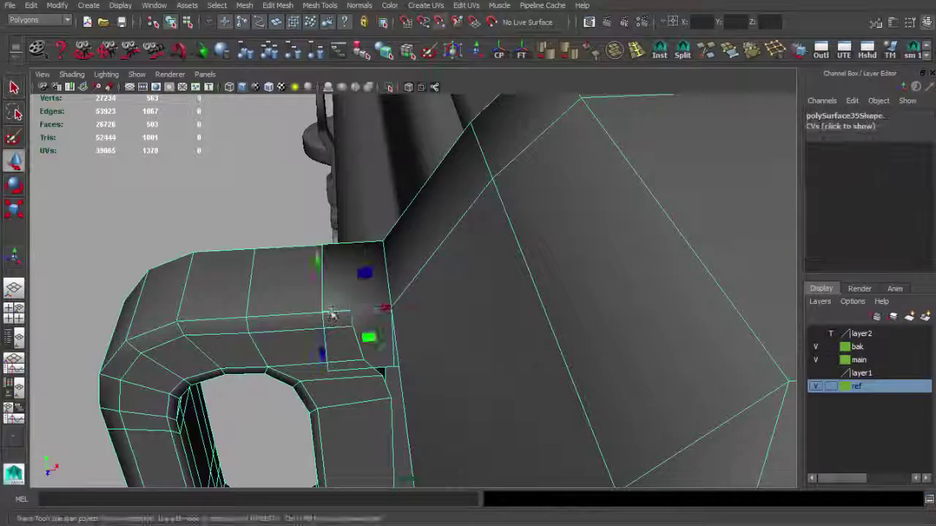
pyautogui.moveTo(347, 245)
pyautogui.keyDown('alt'); pyautogui.mouseDown()
pyautogui.moveTo(601, 226)
pyautogui.moveTo(507, 302)
pyautogui.moveTo(429, 297)
pyautogui.mouseUp(); pyautogui.keyUp('alt')
# Cut a new edge across the end plate face at the loop joint
pyautogui.press('F8')
pyautogui.press('q')
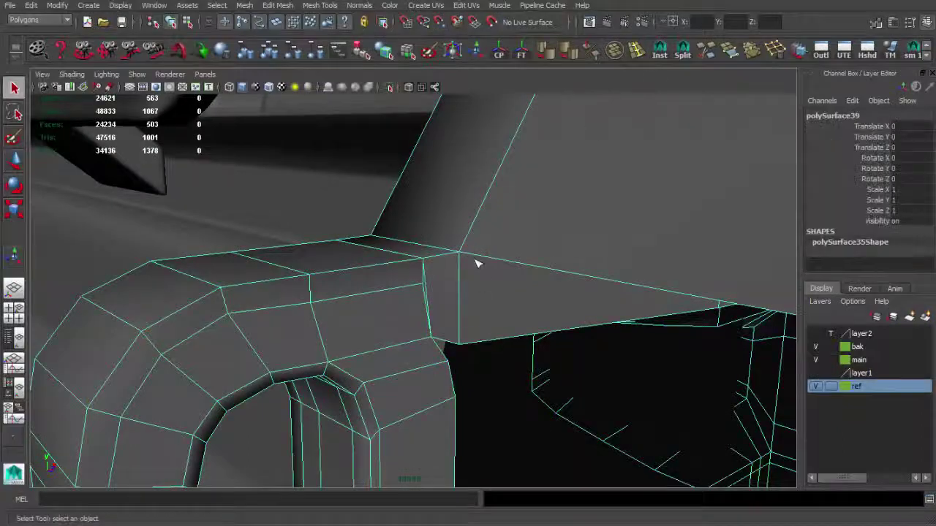
pyautogui.moveTo(443, 261)
pyautogui.keyDown('alt'); pyautogui.mouseDown()
pyautogui.moveTo(468, 278)
pyautogui.moveTo(505, 253)
pyautogui.moveTo(393, 299)
pyautogui.mouseUp(); pyautogui.keyUp('alt')
pyautogui.scroll(3, 451, 267)
pyautogui.click(467, 237)
pyautogui.press('4')
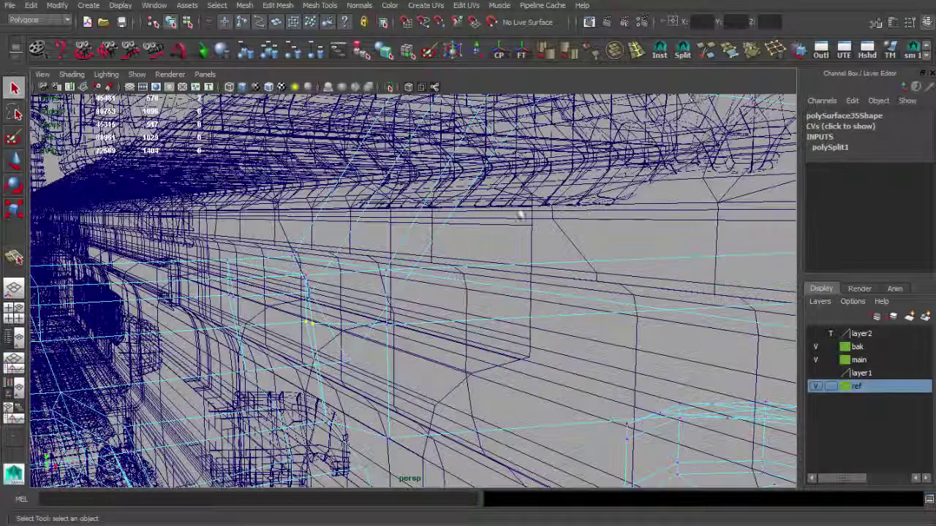
pyautogui.scroll(3, 519, 214)
pyautogui.press('5')
# Weld the upper loop's base vertices onto the end plate with Merge Vertices
pyautogui.keyDown('alt'); pyautogui.moveTo(519, 214); pyautogui.dragTo(310, 313); pyautogui.keyUp('alt')
pyautogui.click(382, 330)
pyautogui.moveTo(382, 330)
pyautogui.keyDown('alt'); pyautogui.mouseDown()
pyautogui.moveTo(391, 316)
pyautogui.moveTo(485, 303)
pyautogui.moveTo(485, 251)
pyautogui.moveTo(410, 263)
pyautogui.moveTo(322, 249)
pyautogui.moveTo(370, 314)
pyautogui.moveTo(538, 298)
pyautogui.moveTo(481, 261)
pyautogui.mouseUp(); pyautogui.keyUp('alt')
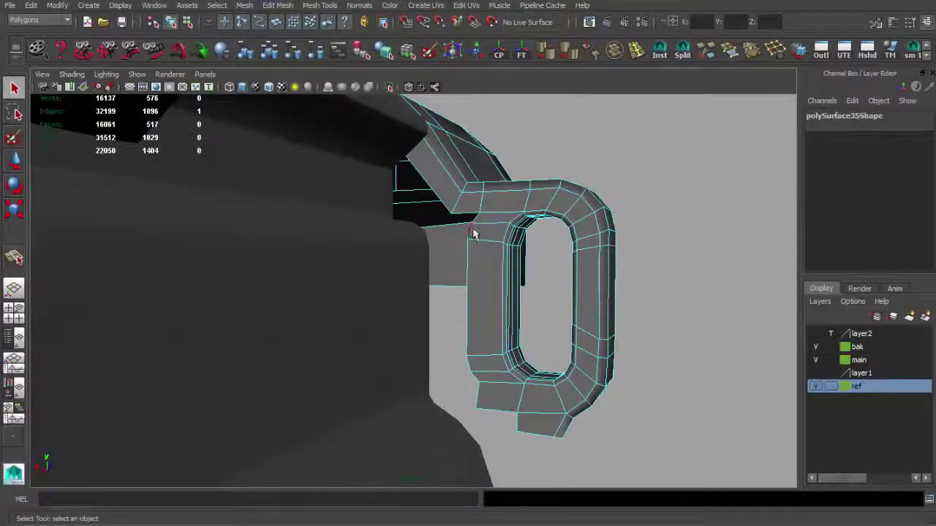
pyautogui.moveTo(479, 400)
pyautogui.keyDown('alt'); pyautogui.mouseDown()
pyautogui.moveTo(485, 244)
pyautogui.moveTo(490, 252)
pyautogui.mouseUp(); pyautogui.keyUp('alt')
pyautogui.press('4')
pyautogui.scroll(3, 496, 352)
pyautogui.click(751, 57)
pyautogui.press('5')
pyautogui.moveTo(523, 313)
pyautogui.keyDown('alt'); pyautogui.mouseDown()
pyautogui.moveTo(472, 333)
pyautogui.moveTo(493, 356)
pyautogui.moveTo(322, 344)
pyautogui.moveTo(334, 366)
pyautogui.mouseUp(); pyautogui.keyUp('alt')
pyautogui.keyDown('alt'); pyautogui.moveTo(334, 365); pyautogui.dragTo(439, 329, button='right'); pyautogui.keyUp('alt')
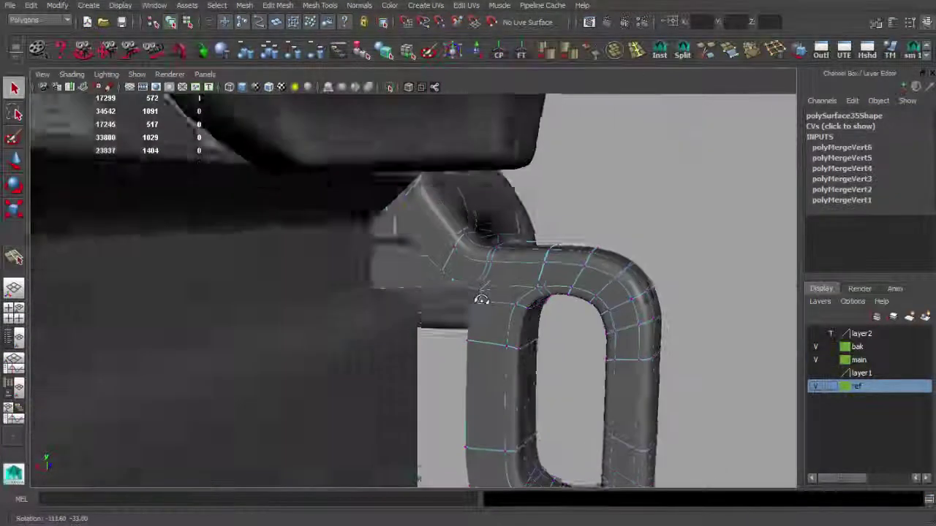
pyautogui.moveTo(439, 329)
pyautogui.keyDown('alt'); pyautogui.mouseDown()
pyautogui.moveTo(470, 322)
pyautogui.moveTo(476, 334)
pyautogui.moveTo(460, 314)
pyautogui.moveTo(473, 422)
pyautogui.mouseUp(); pyautogui.keyUp('alt')
# Extrude the edge at the loop's base toward the plate and begin filling the gap with Append to Polygon
pyautogui.press('w')
pyautogui.press('q')
pyautogui.click(470, 416)
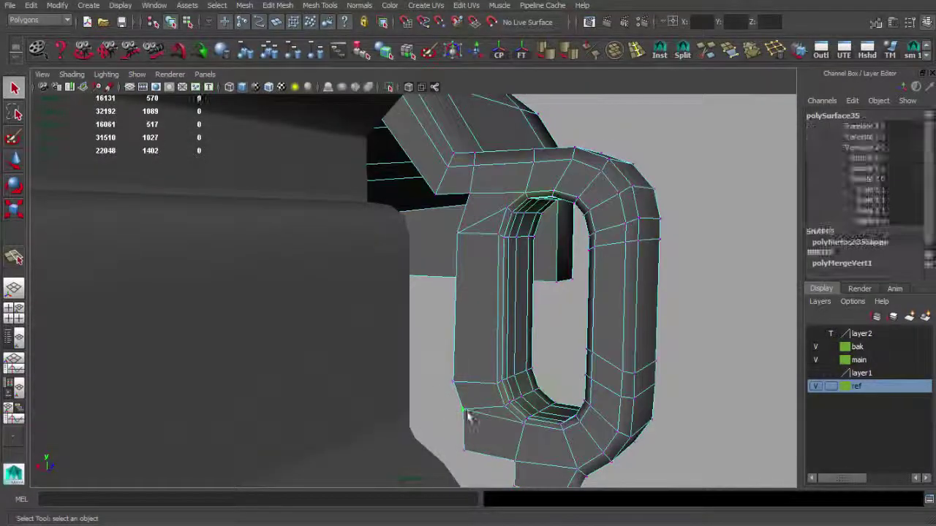
pyautogui.hotkey('ctrl', 'e')
pyautogui.moveTo(393, 313); pyautogui.dragTo(344, 309)
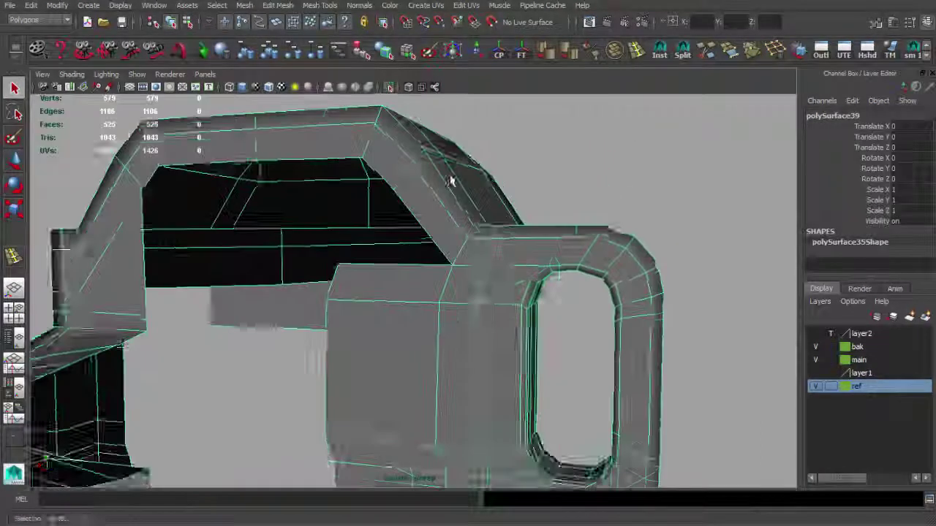
pyautogui.click(729, 50)
# Complete the gap-filling face and preview the mesh smoothed, undoing a trial edge loop
pyautogui.press('Return')
pyautogui.moveTo(407, 267)
pyautogui.keyDown('alt'); pyautogui.mouseDown()
pyautogui.moveTo(394, 95)
pyautogui.moveTo(380, 356)
pyautogui.moveTo(359, 329)
pyautogui.moveTo(355, 335)
pyautogui.moveTo(395, 278)
pyautogui.moveTo(455, 147)
pyautogui.moveTo(523, 195)
pyautogui.mouseUp(); pyautogui.keyUp('alt')
pyautogui.press('3')
pyautogui.press('w')
pyautogui.moveTo(524, 146)
pyautogui.keyDown('alt'); pyautogui.mouseDown()
pyautogui.moveTo(555, 152)
pyautogui.moveTo(606, 374)
pyautogui.moveTo(498, 220)
pyautogui.moveTo(496, 261)
pyautogui.moveTo(334, 205)
pyautogui.moveTo(355, 248)
pyautogui.mouseUp(); pyautogui.keyUp('alt')
pyautogui.press('q')
pyautogui.click(497, 219)
pyautogui.click(533, 212)
pyautogui.hotkey('ctrl', 'z')
pyautogui.moveTo(370, 282)
pyautogui.keyDown('alt'); pyautogui.mouseDown()
pyautogui.moveTo(421, 209)
pyautogui.moveTo(421, 285)
pyautogui.mouseUp(); pyautogui.keyUp('alt')
pyautogui.moveTo(349, 219)
pyautogui.keyDown('alt'); pyautogui.mouseDown()
pyautogui.moveTo(407, 203)
pyautogui.moveTo(365, 317)
pyautogui.moveTo(367, 264)
pyautogui.mouseUp(); pyautogui.keyUp('alt')
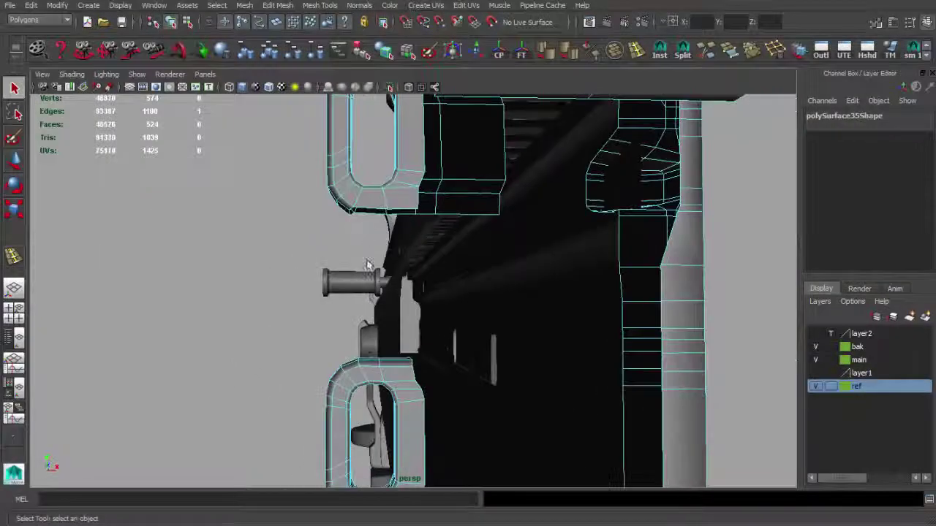
# Extrude the upper loop's bottom edge into a strip running down the end plate
pyautogui.hotkey('ctrl', 'e')
pyautogui.keyDown('alt'); pyautogui.moveTo(416, 192); pyautogui.dragTo(442, 227); pyautogui.keyUp('alt')
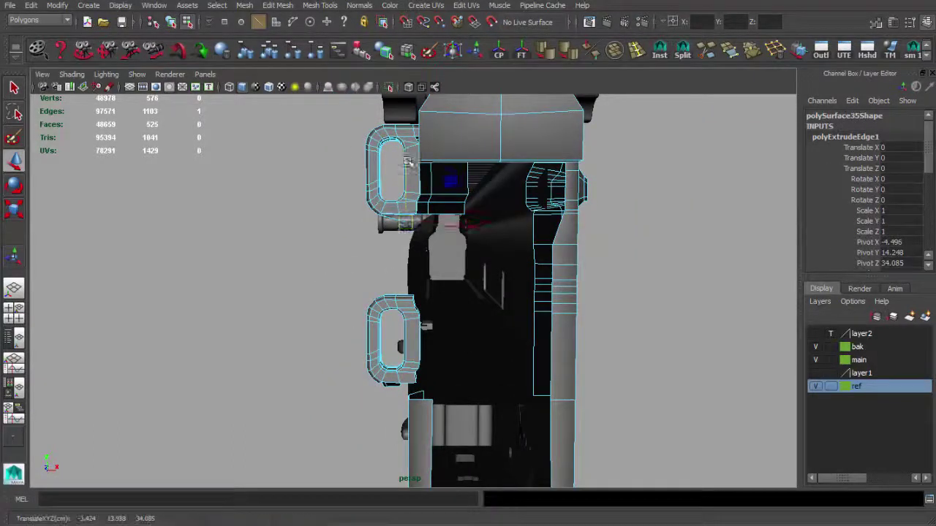
pyautogui.keyDown('alt'); pyautogui.moveTo(401, 336); pyautogui.dragTo(422, 287); pyautogui.keyUp('alt')
pyautogui.press('q')
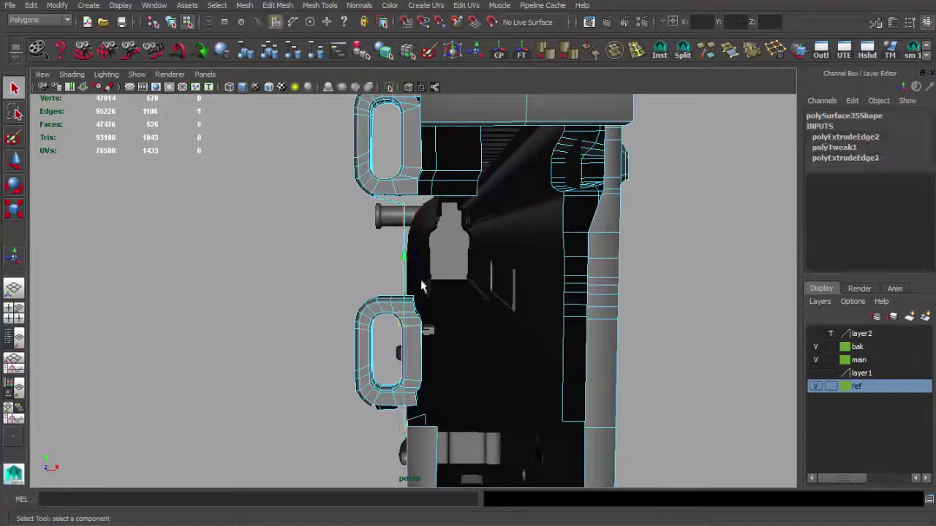
pyautogui.press('w')
pyautogui.moveTo(466, 322)
pyautogui.keyDown('alt'); pyautogui.mouseDown()
pyautogui.moveTo(470, 386)
pyautogui.moveTo(543, 291)
pyautogui.mouseUp(); pyautogui.keyUp('alt')
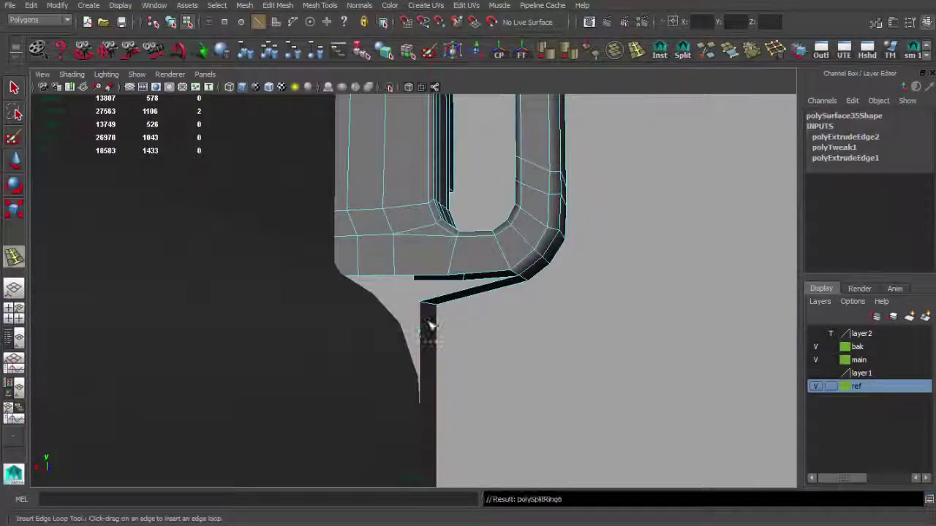
pyautogui.keyDown('alt'); pyautogui.moveTo(436, 308); pyautogui.dragTo(414, 319); pyautogui.keyUp('alt')
pyautogui.press('q')
pyautogui.moveTo(468, 258)
pyautogui.keyDown('alt'); pyautogui.mouseDown()
pyautogui.moveTo(520, 312)
pyautogui.moveTo(227, 316)
pyautogui.moveTo(436, 351)
pyautogui.moveTo(495, 266)
pyautogui.mouseUp(); pyautogui.keyUp('alt')
pyautogui.press('F8')
# Insert an edge loop on the strip and delete the unneeded edges
pyautogui.click(436, 281)
pyautogui.press('Delete')
pyautogui.moveTo(447, 298)
pyautogui.keyDown('alt'); pyautogui.mouseDown()
pyautogui.moveTo(455, 324)
pyautogui.moveTo(366, 275)
pyautogui.mouseUp(); pyautogui.keyUp('alt')
pyautogui.press('q')
pyautogui.keyDown('alt'); pyautogui.moveTo(395, 311); pyautogui.dragTo(378, 300); pyautogui.keyUp('alt')
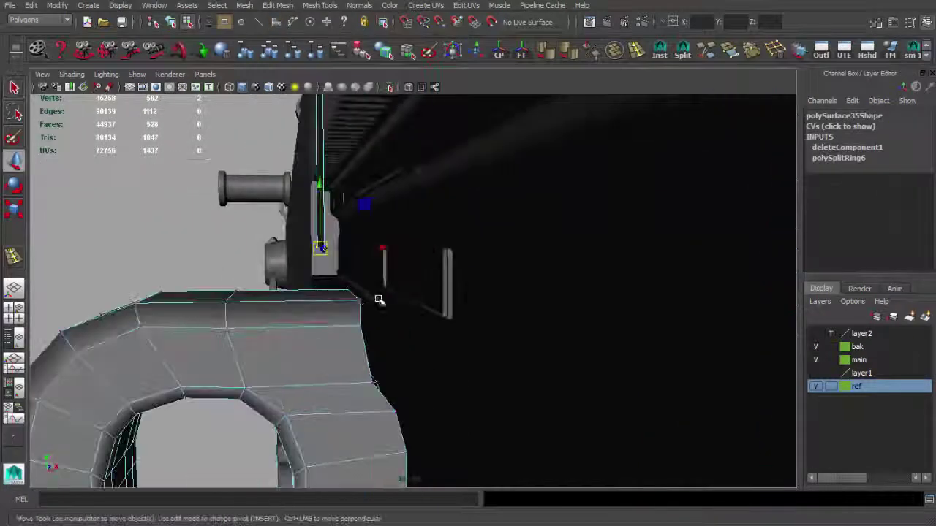
pyautogui.moveTo(320, 226)
pyautogui.keyDown('alt'); pyautogui.mouseDown()
pyautogui.moveTo(345, 278)
pyautogui.moveTo(291, 307)
pyautogui.mouseUp(); pyautogui.keyUp('alt')
# Move the strip's corner vertices so they follow the end plate's rear edge
pyautogui.click(291, 307)
pyautogui.press('w')
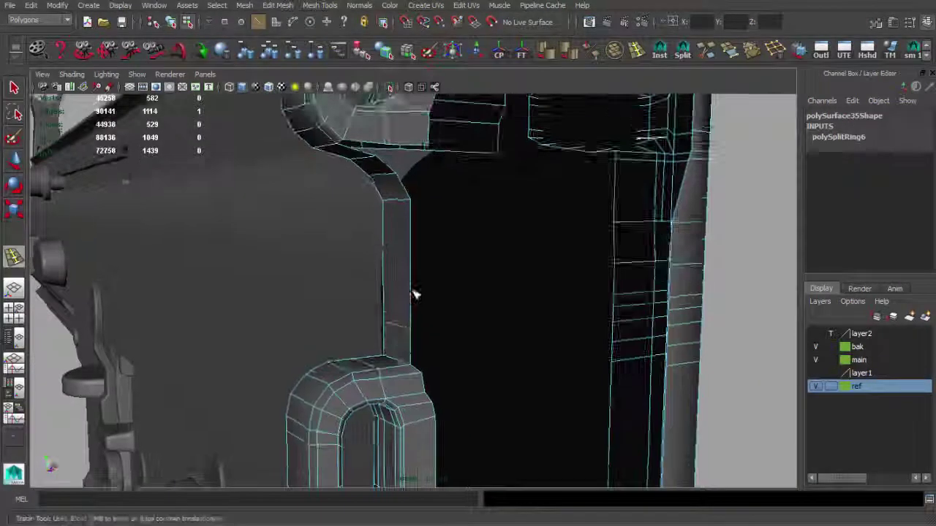
pyautogui.moveTo(414, 292)
pyautogui.keyDown('alt'); pyautogui.mouseDown()
pyautogui.moveTo(432, 313)
pyautogui.moveTo(398, 333)
pyautogui.moveTo(409, 276)
pyautogui.mouseUp(); pyautogui.keyUp('alt')
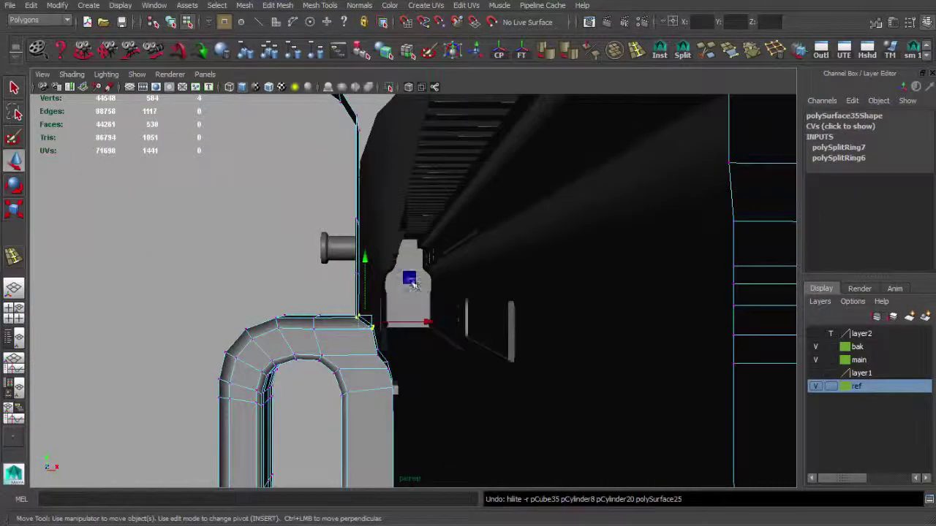
pyautogui.click(402, 269)
pyautogui.press('w')
pyautogui.moveTo(356, 227)
pyautogui.keyDown('alt'); pyautogui.mouseDown()
pyautogui.moveTo(415, 250)
pyautogui.moveTo(409, 366)
pyautogui.moveTo(397, 358)
pyautogui.moveTo(454, 304)
pyautogui.mouseUp(); pyautogui.keyUp('alt')
pyautogui.moveTo(388, 365)
pyautogui.keyDown('alt'); pyautogui.mouseDown()
pyautogui.moveTo(294, 324)
pyautogui.moveTo(393, 328)
pyautogui.moveTo(600, 391)
pyautogui.mouseUp(); pyautogui.keyUp('alt')
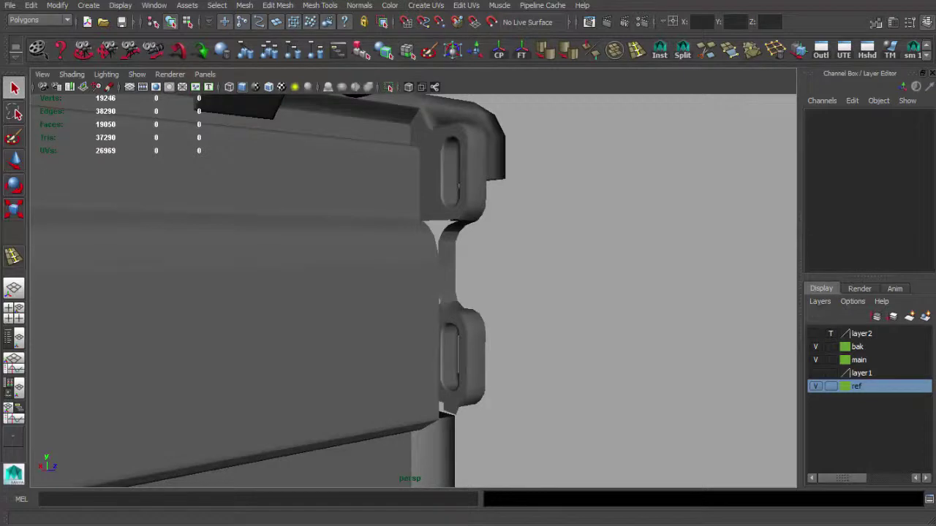
# Select the end plate and loop mesh at the receiver's rear
pyautogui.moveTo(438, 300)
pyautogui.keyDown('alt'); pyautogui.mouseDown()
pyautogui.moveTo(477, 373)
pyautogui.moveTo(331, 334)
pyautogui.moveTo(495, 309)
pyautogui.moveTo(479, 324)
pyautogui.mouseUp(); pyautogui.keyUp('alt')
pyautogui.click(476, 373)
pyautogui.click(483, 307)
pyautogui.scroll(3, 459, 296)
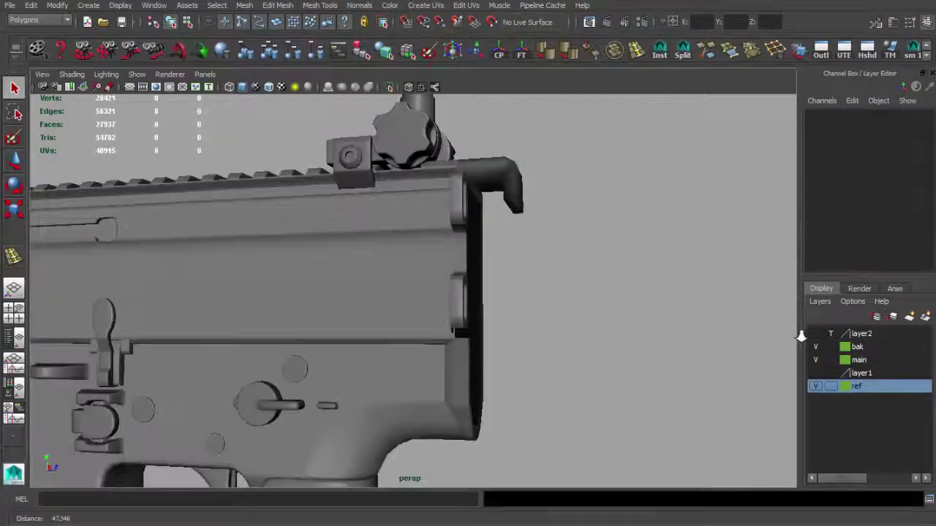
pyautogui.scroll(3, 411, 255)
pyautogui.click(412, 255)
pyautogui.scroll(1, 384, 229)
pyautogui.click(384, 229)
pyautogui.moveTo(383, 229)
pyautogui.keyDown('alt'); pyautogui.mouseDown()
pyautogui.moveTo(351, 278)
pyautogui.moveTo(380, 293)
pyautogui.moveTo(327, 331)
pyautogui.moveTo(505, 334)
pyautogui.moveTo(498, 376)
pyautogui.moveTo(508, 319)
pyautogui.moveTo(495, 311)
pyautogui.mouseUp(); pyautogui.keyUp('alt')
pyautogui.scroll(3, 366, 307)
pyautogui.click(327, 331)
# Extrude the strip's bottom edge again and move it further down the end plate
pyautogui.hotkey('ctrl', 'e')
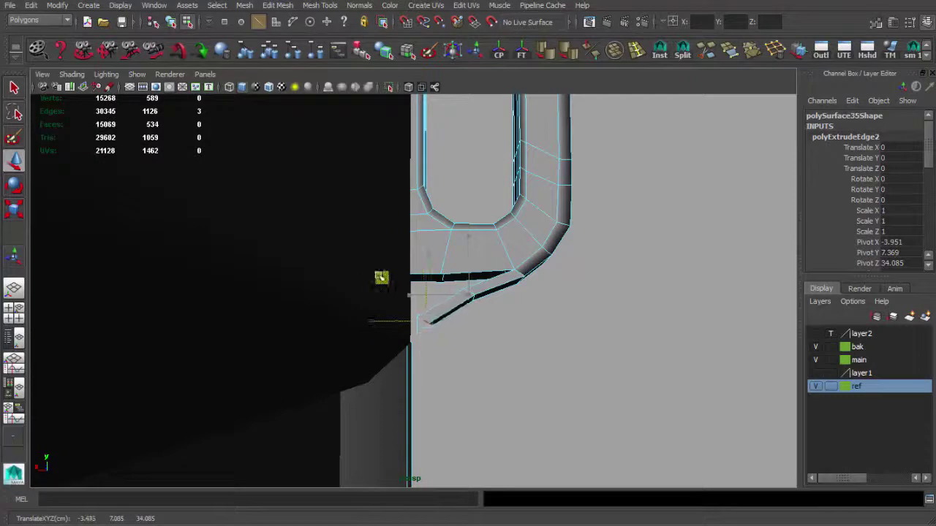
pyautogui.press('q')
pyautogui.moveTo(368, 313)
pyautogui.keyDown('alt'); pyautogui.mouseDown()
pyautogui.moveTo(282, 286)
pyautogui.moveTo(389, 333)
pyautogui.mouseUp(); pyautogui.keyUp('alt')
pyautogui.moveTo(445, 335)
pyautogui.keyDown('alt'); pyautogui.mouseDown()
pyautogui.moveTo(369, 291)
pyautogui.moveTo(418, 271)
pyautogui.moveTo(351, 278)
pyautogui.moveTo(272, 261)
pyautogui.moveTo(433, 307)
pyautogui.mouseUp(); pyautogui.keyUp('alt')
pyautogui.press('w')
pyautogui.press('e')
pyautogui.click(403, 295)
pyautogui.press('q')
# Insert edge loops along the U-shaped strip's bend to shape it
pyautogui.moveTo(429, 267)
pyautogui.keyDown('alt'); pyautogui.mouseDown()
pyautogui.moveTo(324, 271)
pyautogui.moveTo(531, 299)
pyautogui.moveTo(375, 275)
pyautogui.moveTo(344, 236)
pyautogui.moveTo(407, 210)
pyautogui.moveTo(247, 228)
pyautogui.moveTo(387, 234)
pyautogui.moveTo(439, 215)
pyautogui.moveTo(449, 275)
pyautogui.moveTo(424, 278)
pyautogui.moveTo(560, 309)
pyautogui.moveTo(528, 309)
pyautogui.moveTo(557, 297)
pyautogui.mouseUp(); pyautogui.keyUp('alt')
pyautogui.click(387, 234)
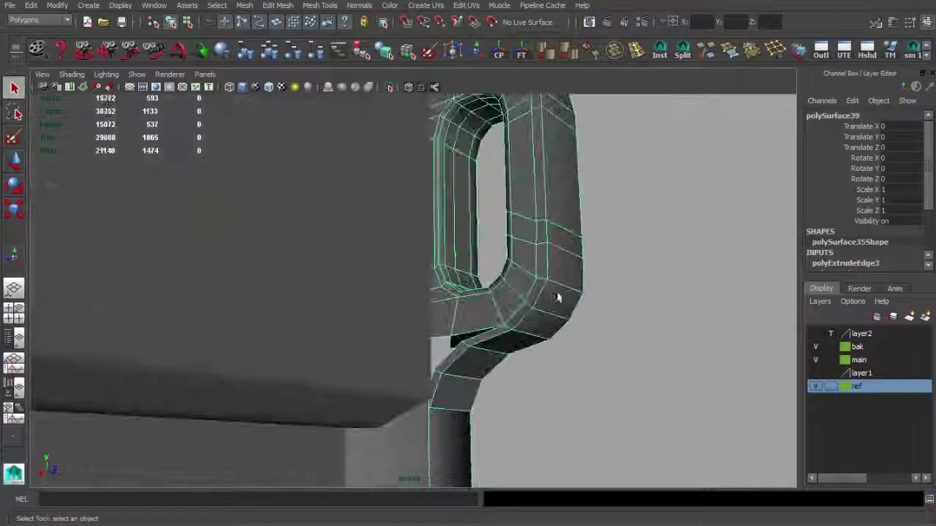
pyautogui.keyDown('alt'); pyautogui.moveTo(388, 118); pyautogui.dragTo(449, 341); pyautogui.keyUp('alt')
pyautogui.keyDown('alt'); pyautogui.moveTo(516, 244); pyautogui.dragTo(570, 98); pyautogui.keyUp('alt')
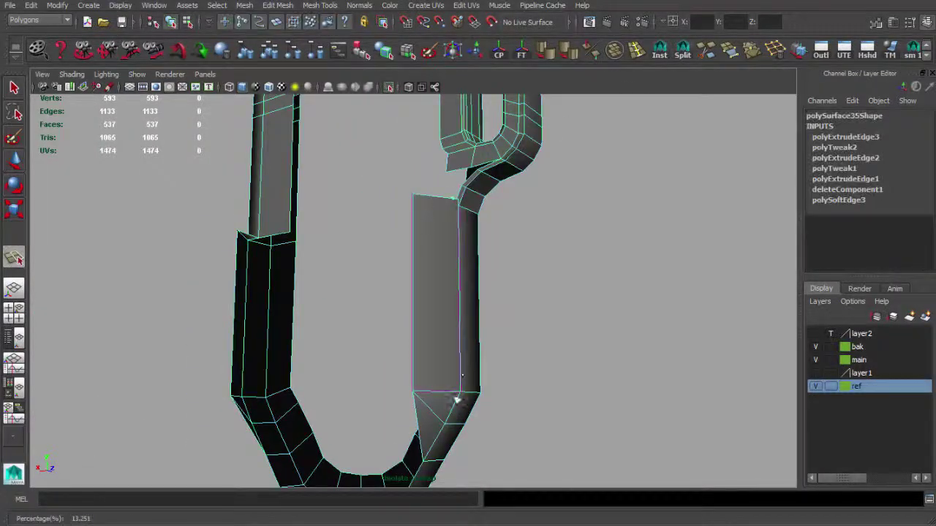
pyautogui.moveTo(422, 455); pyautogui.dragTo(455, 323)
pyautogui.press('q')
pyautogui.press('4')
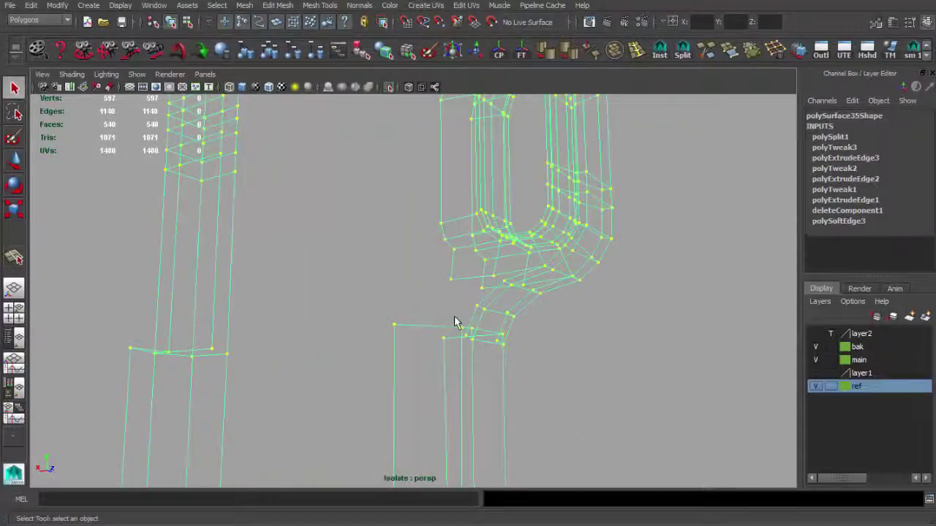
pyautogui.press('5')
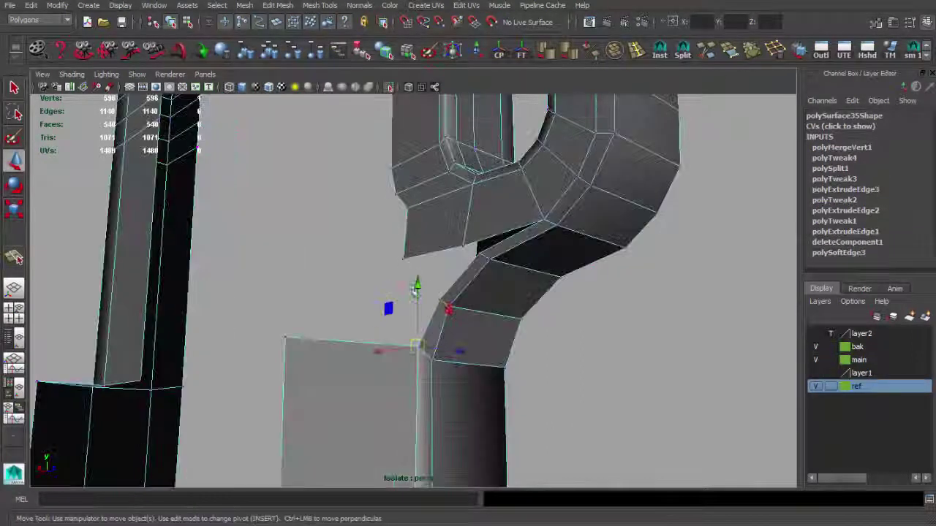
pyautogui.keyDown('alt'); pyautogui.moveTo(388, 314); pyautogui.dragTo(444, 265); pyautogui.keyUp('alt')
pyautogui.click(450, 269)
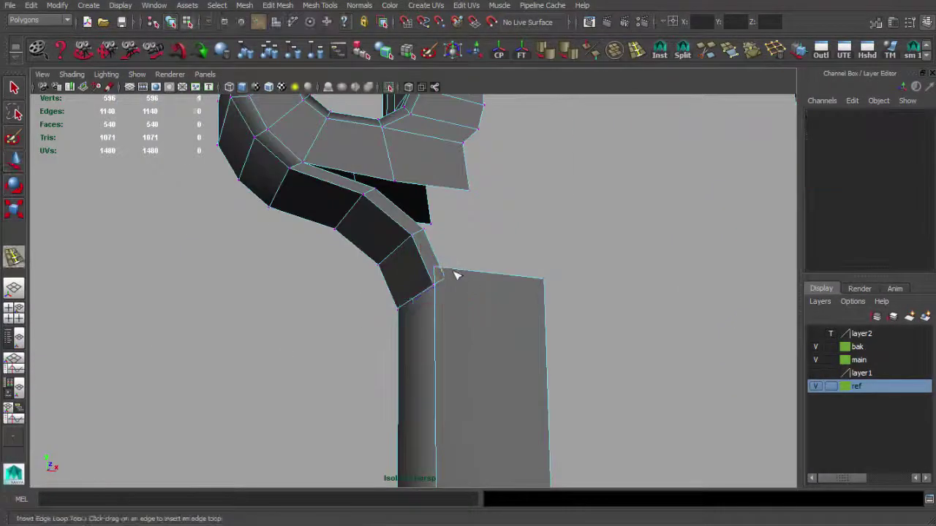
pyautogui.press('q')
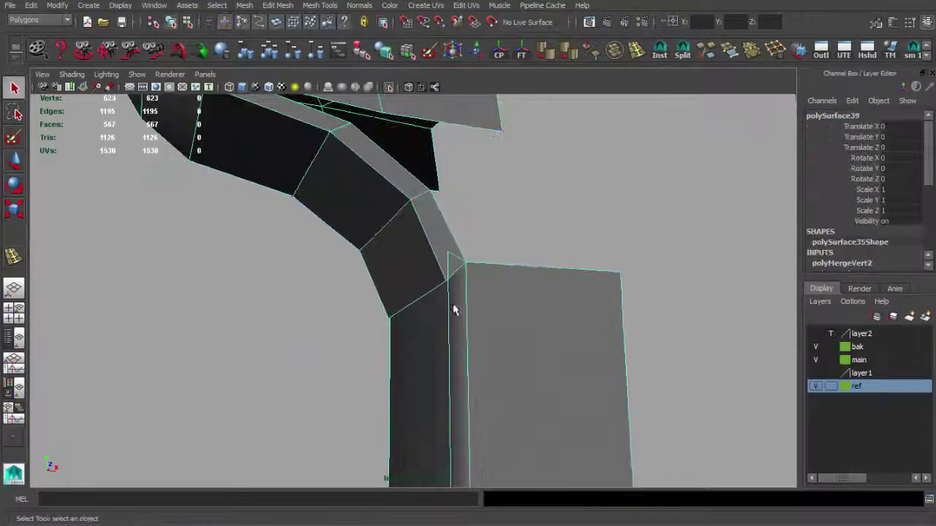
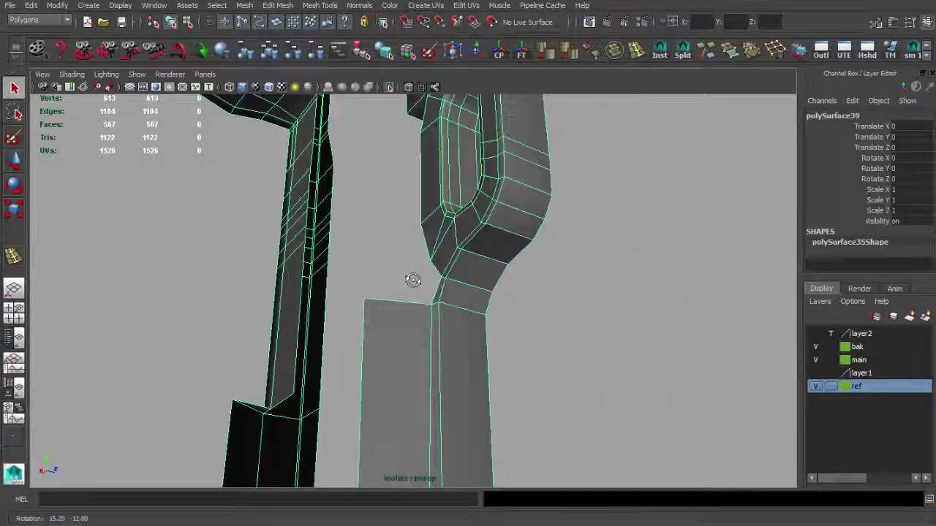
# Extrude the top edge of the lower block's front face and weld its new vertex to the neighbour
pyautogui.keyDown('alt'); pyautogui.moveTo(447, 345); pyautogui.dragTo(474, 367); pyautogui.keyUp('alt')
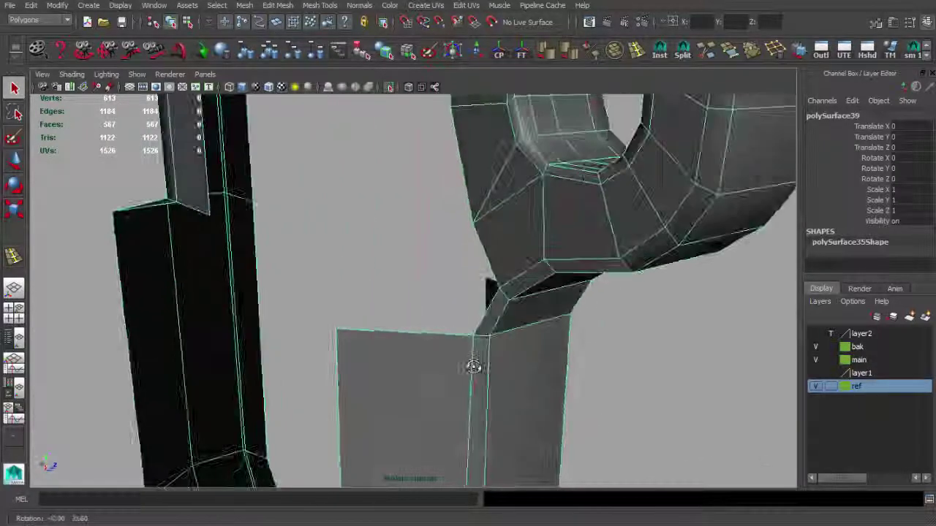
pyautogui.click(446, 334)
pyautogui.hotkey('ctrl', 'e')
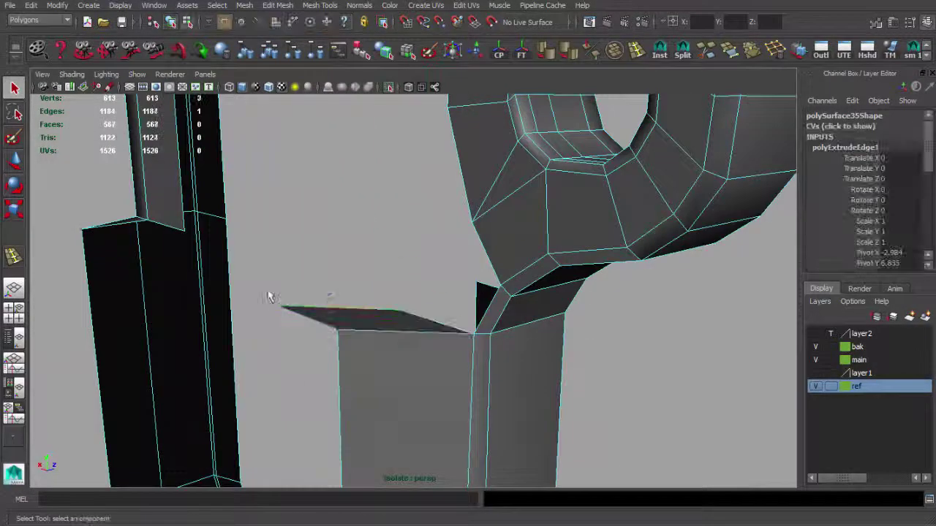
pyautogui.click(752, 51)
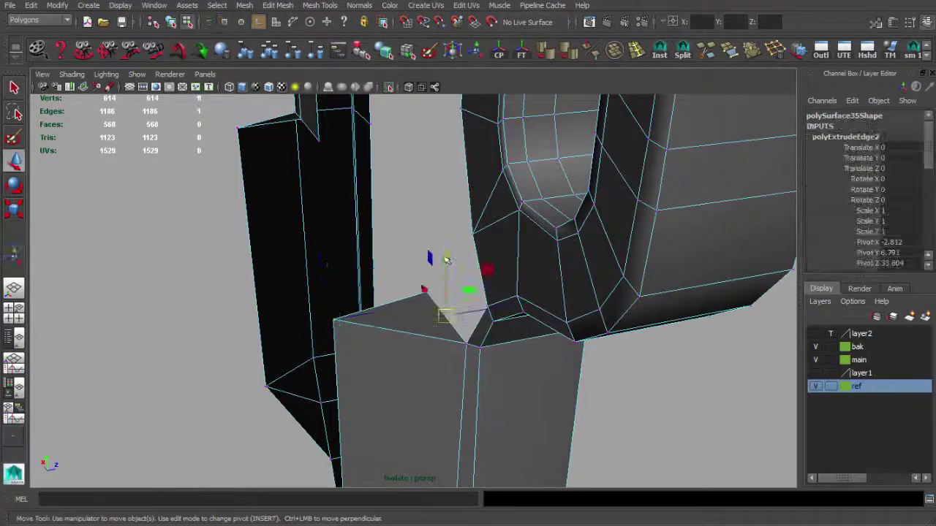
# Cut a new edge across the face with Split Polygon, undoing and redoing the cut
pyautogui.keyDown('alt'); pyautogui.moveTo(438, 241); pyautogui.dragTo(409, 244); pyautogui.keyUp('alt')
pyautogui.moveTo(446, 349)
pyautogui.keyDown('alt'); pyautogui.mouseDown()
pyautogui.moveTo(435, 261)
pyautogui.moveTo(463, 170)
pyautogui.moveTo(428, 169)
pyautogui.mouseUp(); pyautogui.keyUp('alt')
pyautogui.moveTo(404, 264)
pyautogui.keyDown('alt'); pyautogui.mouseDown()
pyautogui.moveTo(424, 313)
pyautogui.moveTo(434, 298)
pyautogui.moveTo(512, 296)
pyautogui.moveTo(459, 329)
pyautogui.mouseUp(); pyautogui.keyUp('alt')
pyautogui.click(684, 54)
pyautogui.press('Return')
pyautogui.press('w')
pyautogui.press('q')
pyautogui.hotkey('ctrl', 'z')
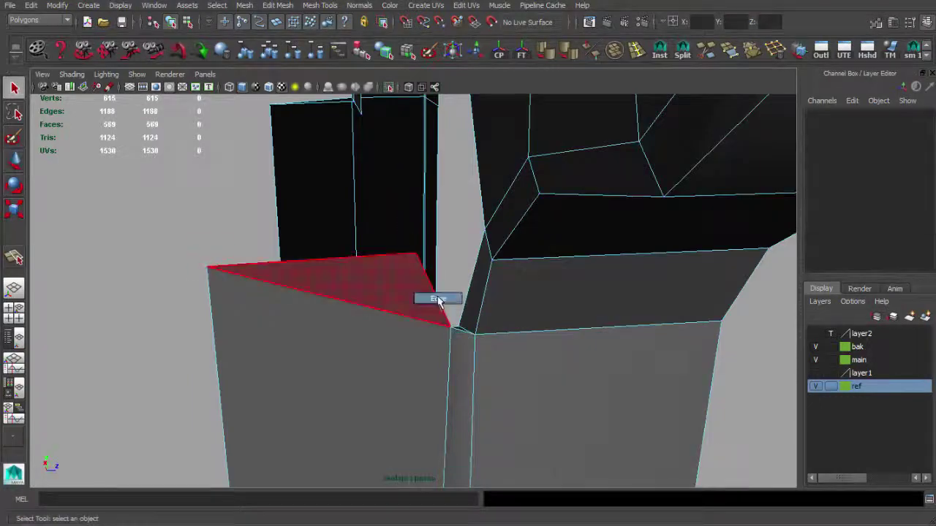
pyautogui.press('w')
pyautogui.press('Return')
# Extrude another joint edge and snap its end vertex onto the neighbour to merge
pyautogui.keyDown('alt'); pyautogui.moveTo(484, 278); pyautogui.dragTo(427, 272); pyautogui.keyUp('alt')
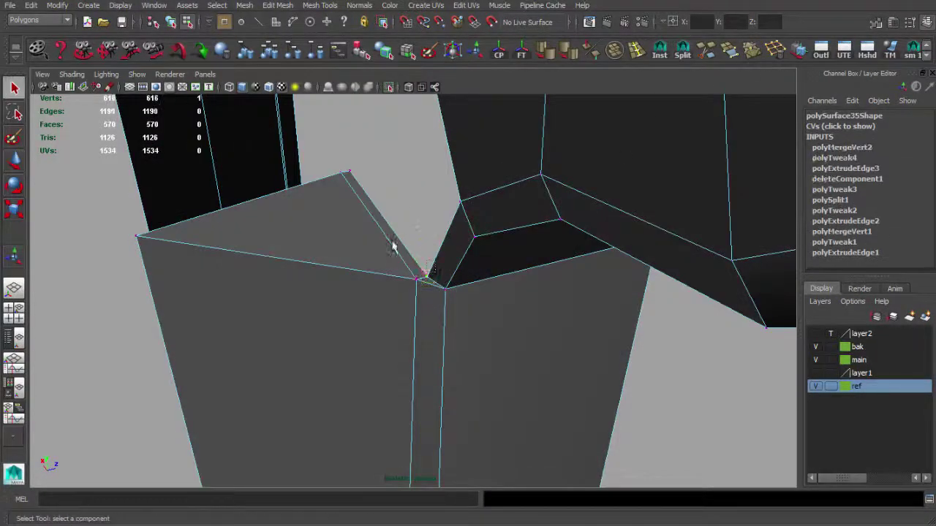
pyautogui.hotkey('ctrl', 'e')
pyautogui.moveTo(393, 247)
pyautogui.keyDown('alt'); pyautogui.mouseDown()
pyautogui.moveTo(428, 265)
pyautogui.moveTo(443, 288)
pyautogui.mouseUp(); pyautogui.keyUp('alt')
pyautogui.press('w')
pyautogui.moveTo(443, 288); pyautogui.dragTo(357, 247, button='middle')
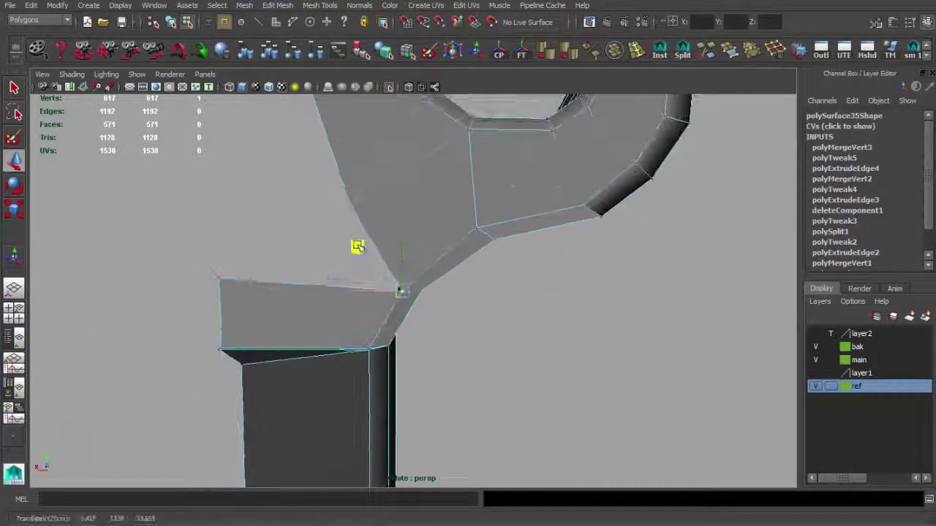
pyautogui.moveTo(445, 215); pyautogui.dragTo(445, 217, button='right')
pyautogui.press('q')
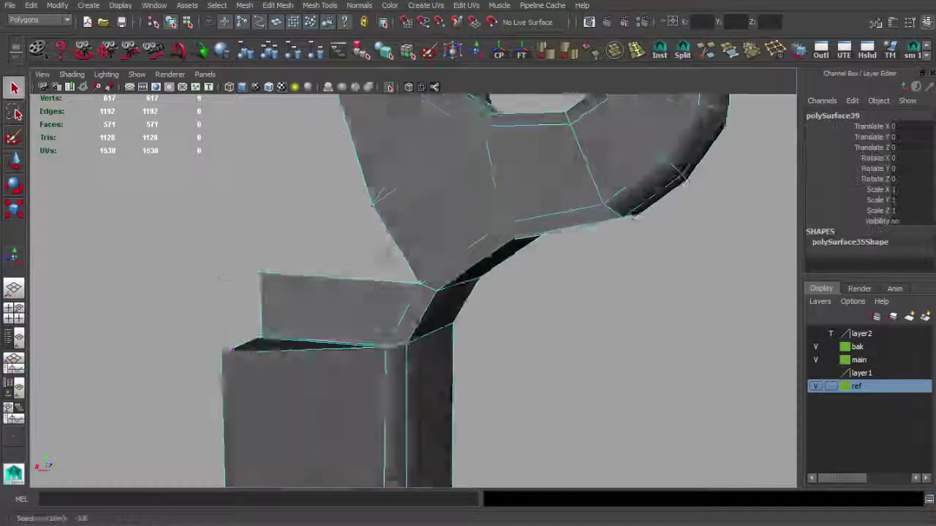
# Extrude two more edges at the top of the block, welding the first one's end onto its neighbour
pyautogui.keyDown('alt'); pyautogui.moveTo(439, 180); pyautogui.dragTo(396, 345); pyautogui.keyUp('alt')
pyautogui.click(395, 345)
pyautogui.hotkey('ctrl', 'e')
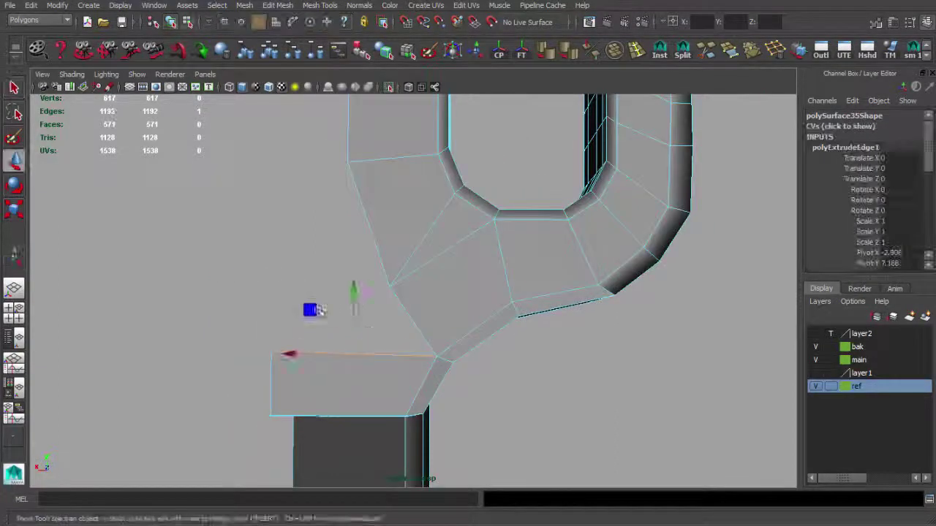
pyautogui.moveTo(691, 113)
pyautogui.keyDown('alt'); pyautogui.mouseDown()
pyautogui.moveTo(307, 293)
pyautogui.moveTo(432, 299)
pyautogui.moveTo(256, 314)
pyautogui.mouseUp(); pyautogui.keyUp('alt')
pyautogui.keyDown('alt'); pyautogui.moveTo(196, 286); pyautogui.dragTo(292, 330); pyautogui.keyUp('alt')
pyautogui.hotkey('ctrl', 'e')
pyautogui.moveTo(433, 309)
pyautogui.keyDown('alt'); pyautogui.mouseDown()
pyautogui.moveTo(409, 320)
pyautogui.moveTo(399, 346)
pyautogui.mouseUp(); pyautogui.keyUp('alt')
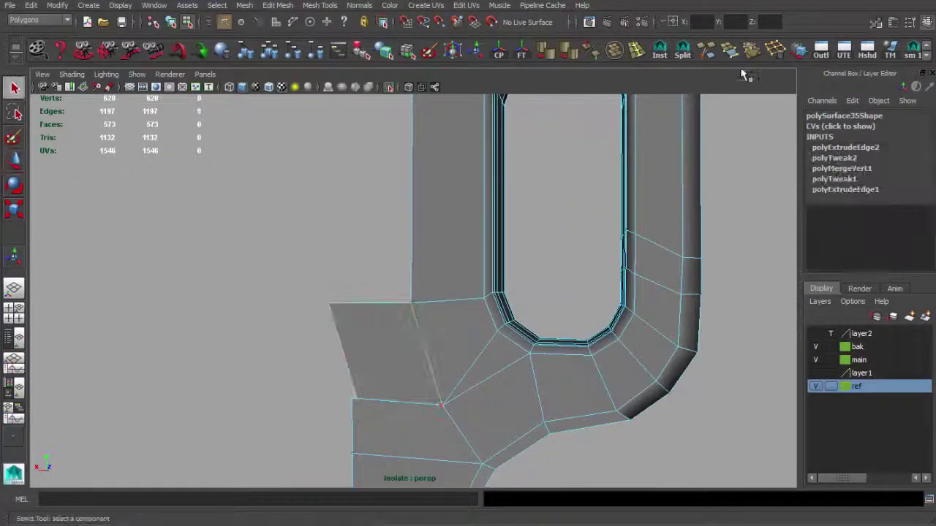
pyautogui.press('q')
pyautogui.moveTo(360, 310)
pyautogui.keyDown('alt'); pyautogui.mouseDown()
pyautogui.moveTo(415, 298)
pyautogui.moveTo(344, 308)
pyautogui.mouseUp(); pyautogui.keyUp('alt')
pyautogui.moveTo(443, 312)
pyautogui.keyDown('alt'); pyautogui.mouseDown()
pyautogui.moveTo(447, 330)
pyautogui.moveTo(558, 336)
pyautogui.moveTo(378, 266)
pyautogui.mouseUp(); pyautogui.keyUp('alt')
# Apply Soften/Harden Edge to the mesh in object mode
pyautogui.press('F8')
pyautogui.click(553, 54)
pyautogui.moveTo(512, 220)
pyautogui.keyDown('alt'); pyautogui.mouseDown()
pyautogui.moveTo(627, 251)
pyautogui.moveTo(414, 293)
pyautogui.moveTo(439, 268)
pyautogui.mouseUp(); pyautogui.keyUp('alt')
pyautogui.moveTo(432, 186)
pyautogui.keyDown('alt'); pyautogui.mouseDown()
pyautogui.moveTo(447, 243)
pyautogui.moveTo(531, 215)
pyautogui.mouseUp(); pyautogui.keyUp('alt')
# Extrude edges along the upper curve and merge the extruded vertices into the mesh
pyautogui.hotkey('ctrl', 'e')
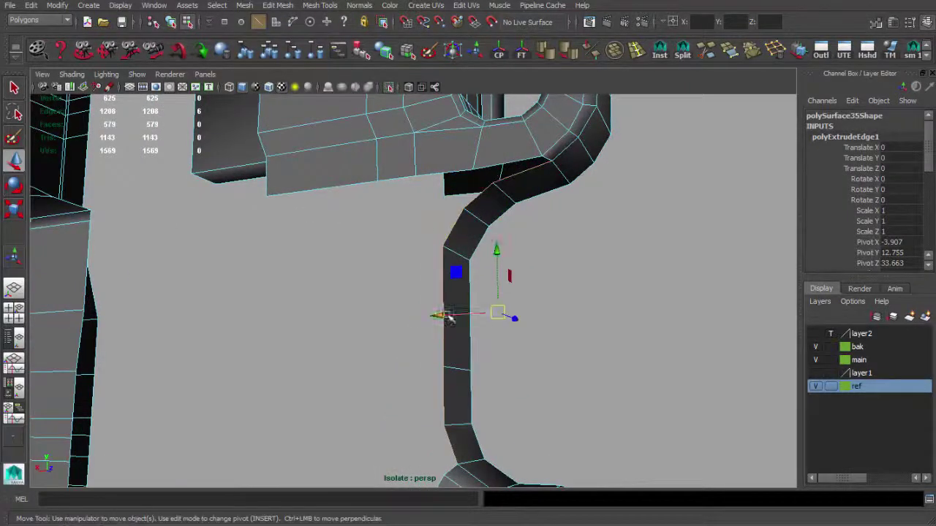
pyautogui.keyDown('alt'); pyautogui.moveTo(474, 260); pyautogui.dragTo(471, 401); pyautogui.keyUp('alt')
pyautogui.press('q')
pyautogui.moveTo(585, 192)
pyautogui.keyDown('alt'); pyautogui.mouseDown()
pyautogui.moveTo(453, 299)
pyautogui.moveTo(517, 230)
pyautogui.moveTo(393, 280)
pyautogui.moveTo(380, 201)
pyautogui.mouseUp(); pyautogui.keyUp('alt')
pyautogui.press('w')
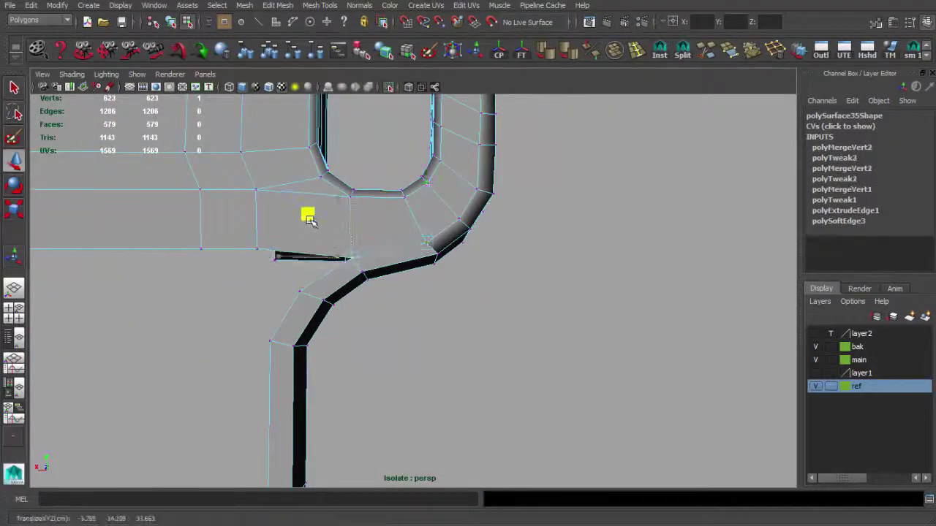
pyautogui.press('F8')
pyautogui.press('q')
pyautogui.keyDown('alt'); pyautogui.moveTo(309, 219); pyautogui.dragTo(427, 298); pyautogui.keyUp('alt')
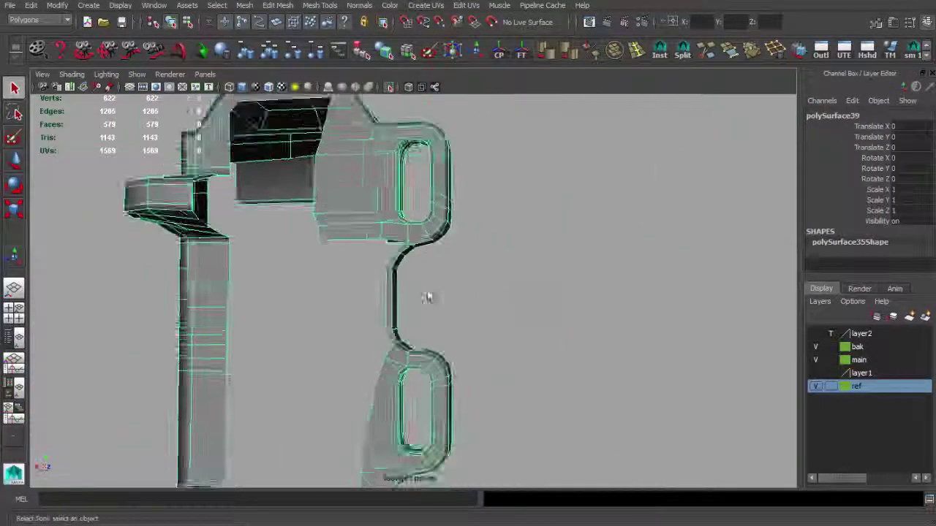
# Extrude the neck's border edge loop and merge the extruded vertices to their centre
pyautogui.press('F8')
pyautogui.scroll(4, 401, 233)
pyautogui.doubleClick(388, 385)
pyautogui.hotkey('ctrl', 'e')
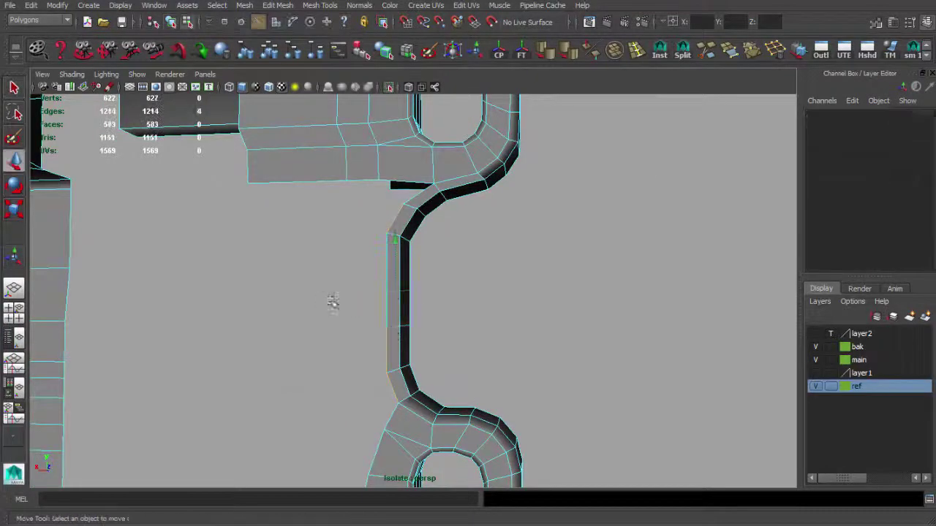
pyautogui.moveTo(330, 301); pyautogui.dragTo(292, 303)
pyautogui.click(749, 50)
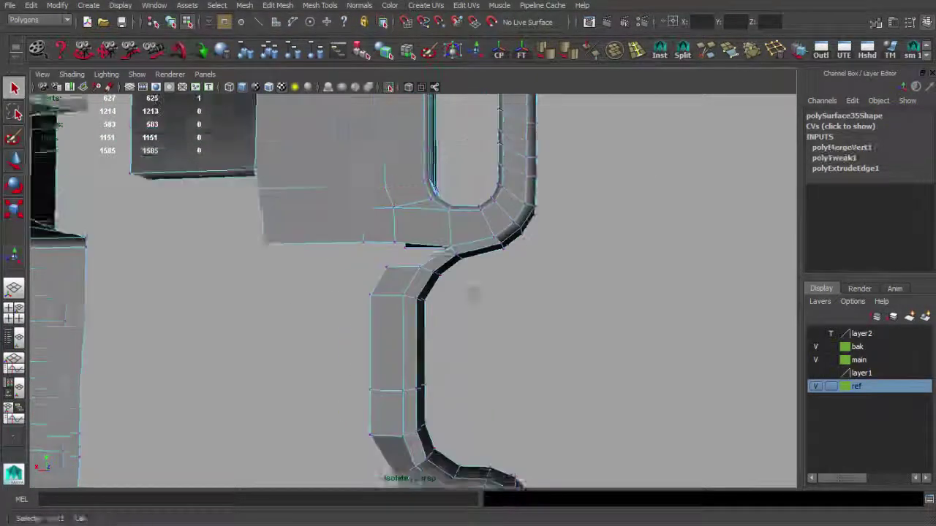
# Append a face bridging the gap between the neck and the upper block
pyautogui.keyDown('alt'); pyautogui.moveTo(476, 293); pyautogui.dragTo(430, 408); pyautogui.keyUp('alt')
pyautogui.moveTo(467, 358)
pyautogui.keyDown('alt'); pyautogui.mouseDown()
pyautogui.moveTo(487, 320)
pyautogui.moveTo(418, 366)
pyautogui.mouseUp(); pyautogui.keyUp('alt')
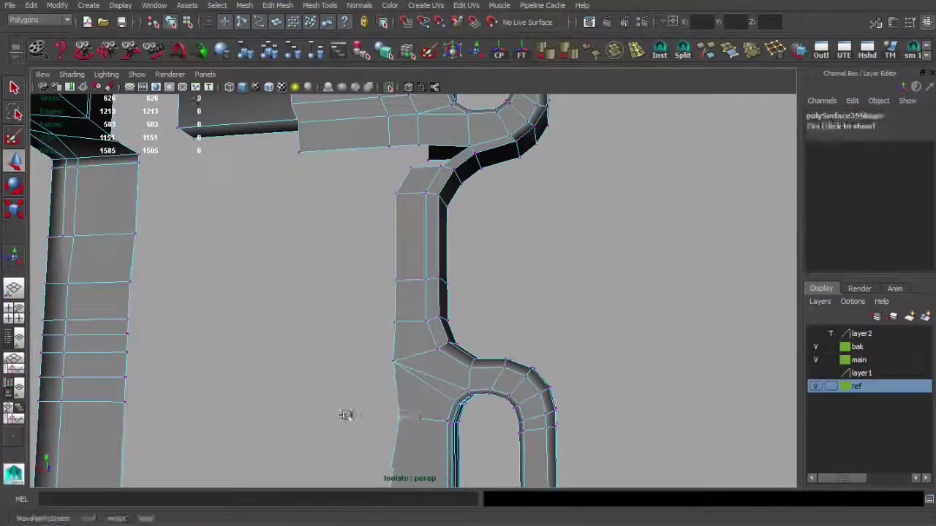
pyautogui.keyDown('alt'); pyautogui.moveTo(346, 414); pyautogui.dragTo(410, 329); pyautogui.keyUp('alt')
pyautogui.keyDown('alt'); pyautogui.moveTo(409, 329); pyautogui.dragTo(495, 262, button='right'); pyautogui.keyUp('alt')
pyautogui.click(495, 262)
pyautogui.press('Return')
pyautogui.moveTo(495, 262)
pyautogui.keyDown('alt'); pyautogui.mouseDown()
pyautogui.moveTo(477, 297)
pyautogui.moveTo(333, 298)
pyautogui.mouseUp(); pyautogui.keyUp('alt')
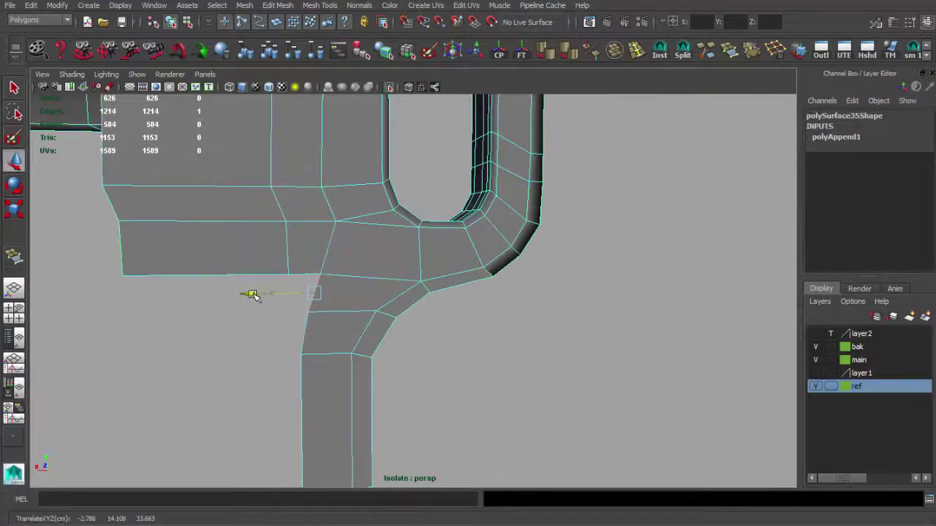
# Weld a vertex onto its neighbour by snapping and frame the isolated mesh
pyautogui.press('w')
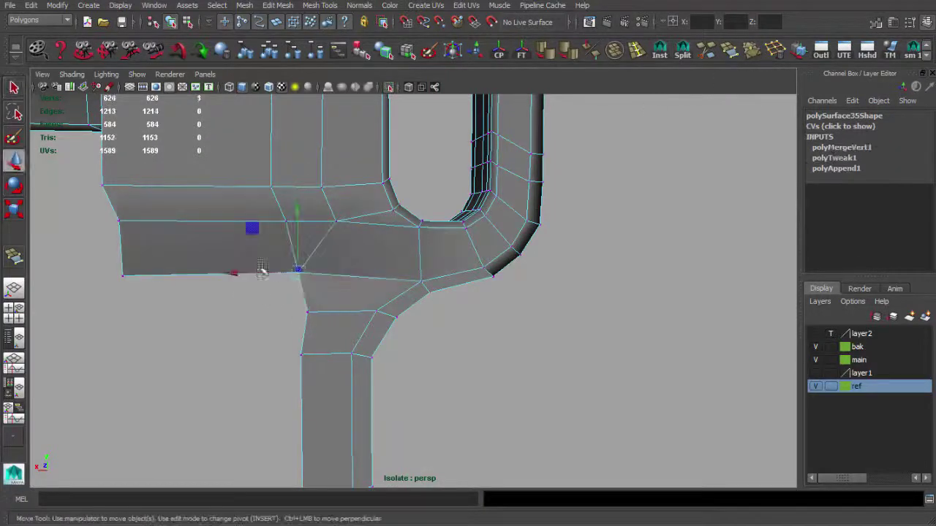
pyautogui.keyDown('alt'); pyautogui.moveTo(262, 268); pyautogui.dragTo(293, 241); pyautogui.keyUp('alt')
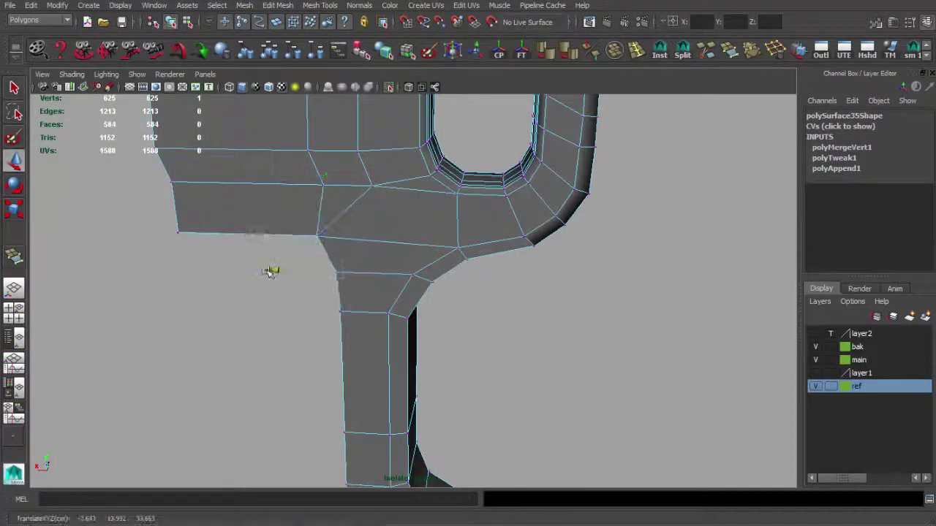
pyautogui.keyDown('alt'); pyautogui.moveTo(270, 272); pyautogui.dragTo(368, 271); pyautogui.keyUp('alt')
pyautogui.press('F8')
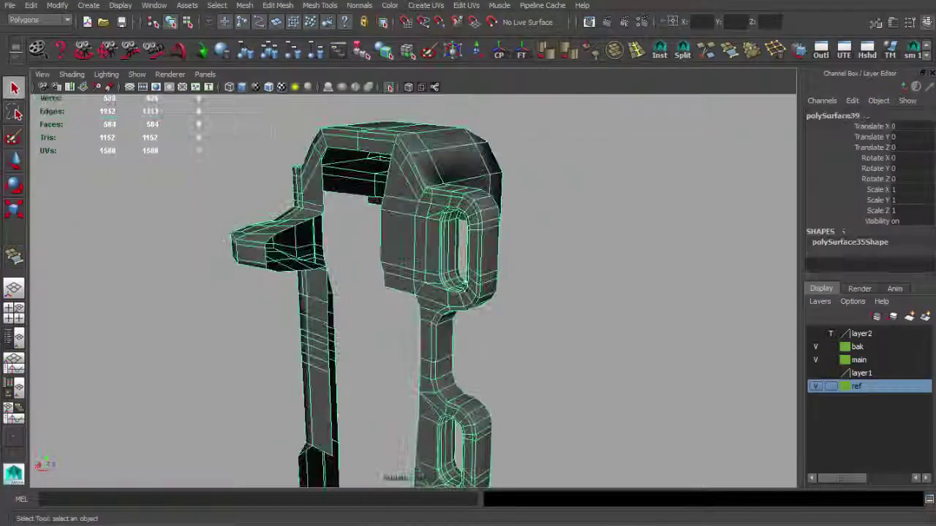
pyautogui.keyDown('alt'); pyautogui.moveTo(299, 265); pyautogui.dragTo(566, 261); pyautogui.keyUp('alt')
pyautogui.hotkey('ctrl', '1')
pyautogui.moveTo(363, 246)
pyautogui.keyDown('alt'); pyautogui.mouseDown()
pyautogui.moveTo(328, 261)
pyautogui.moveTo(410, 219)
pyautogui.moveTo(474, 253)
pyautogui.mouseUp(); pyautogui.keyUp('alt')
# Extrude an edge at the bottom of the mesh and snap its vertex onto the neighbour to merge
pyautogui.click(451, 316)
pyautogui.scroll(5, 451, 316)
pyautogui.moveTo(451, 316)
pyautogui.keyDown('alt'); pyautogui.mouseDown()
pyautogui.moveTo(512, 293)
pyautogui.moveTo(491, 271)
pyautogui.moveTo(391, 240)
pyautogui.moveTo(388, 212)
pyautogui.mouseUp(); pyautogui.keyUp('alt')
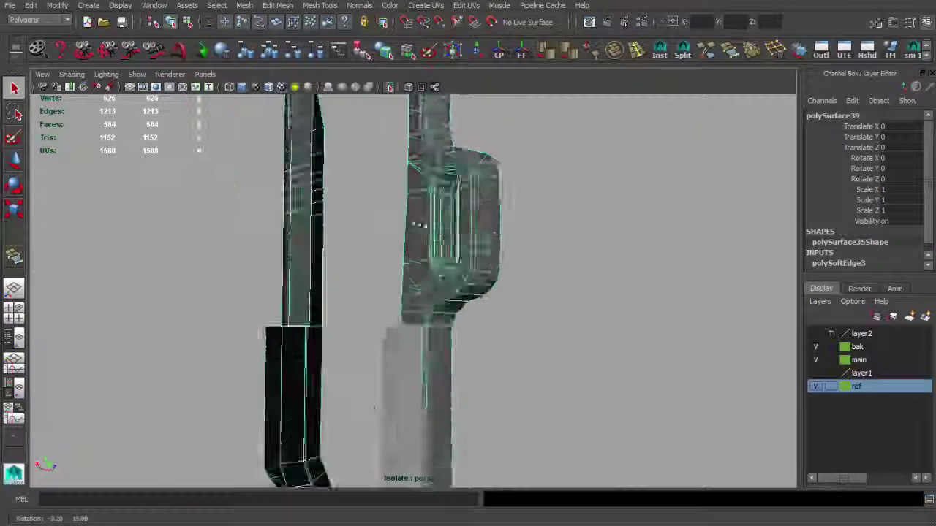
pyautogui.scroll(5, 391, 240)
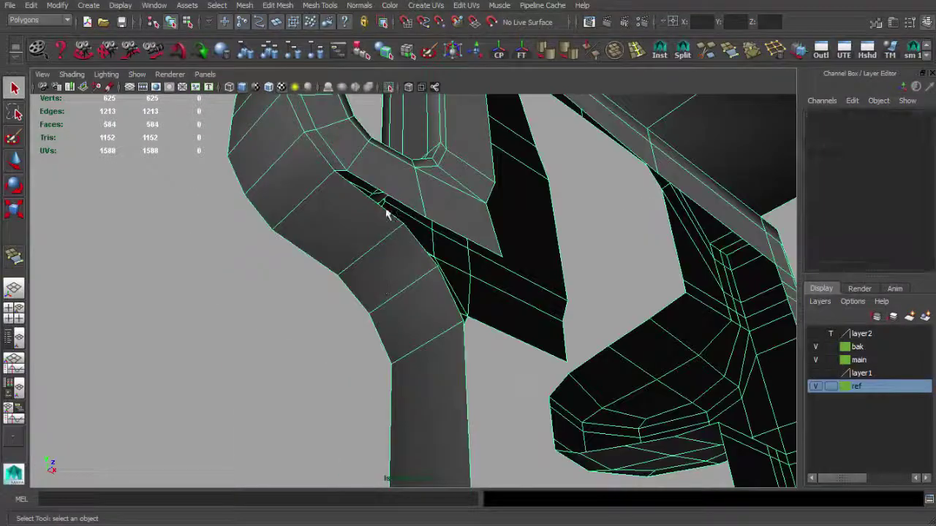
pyautogui.scroll(-5, 451, 310)
pyautogui.scroll(5, 452, 310)
pyautogui.moveTo(451, 310)
pyautogui.keyDown('alt'); pyautogui.mouseDown()
pyautogui.moveTo(462, 340)
pyautogui.moveTo(444, 334)
pyautogui.mouseUp(); pyautogui.keyUp('alt')
pyautogui.hotkey('ctrl', 'e')
pyautogui.scroll(3, 452, 299)
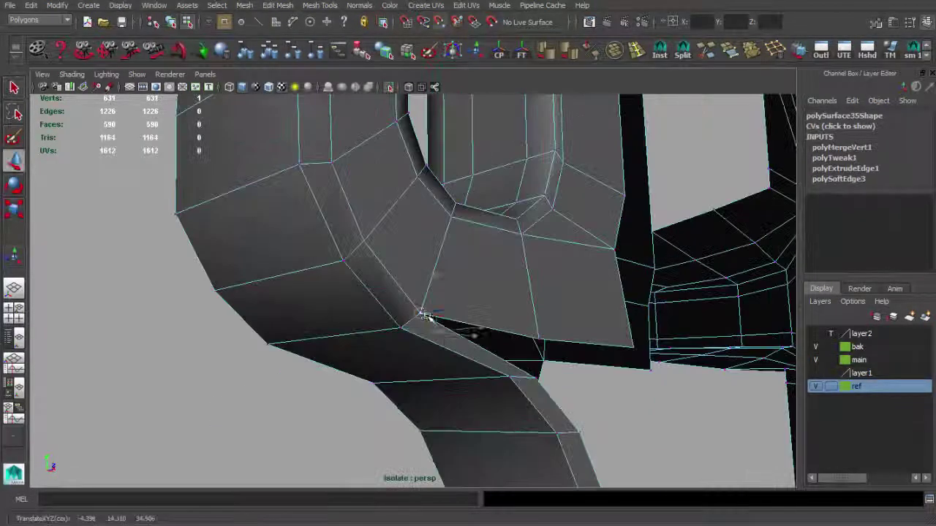
pyautogui.moveTo(540, 380); pyautogui.dragTo(543, 344, button='middle')
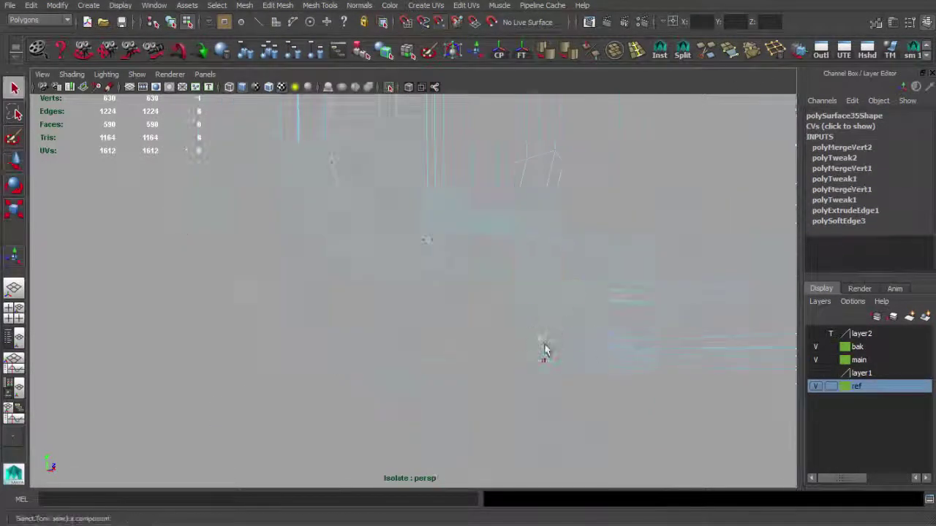
pyautogui.keyDown('alt'); pyautogui.moveTo(552, 324); pyautogui.dragTo(396, 324); pyautogui.keyUp('alt')
pyautogui.press('5')
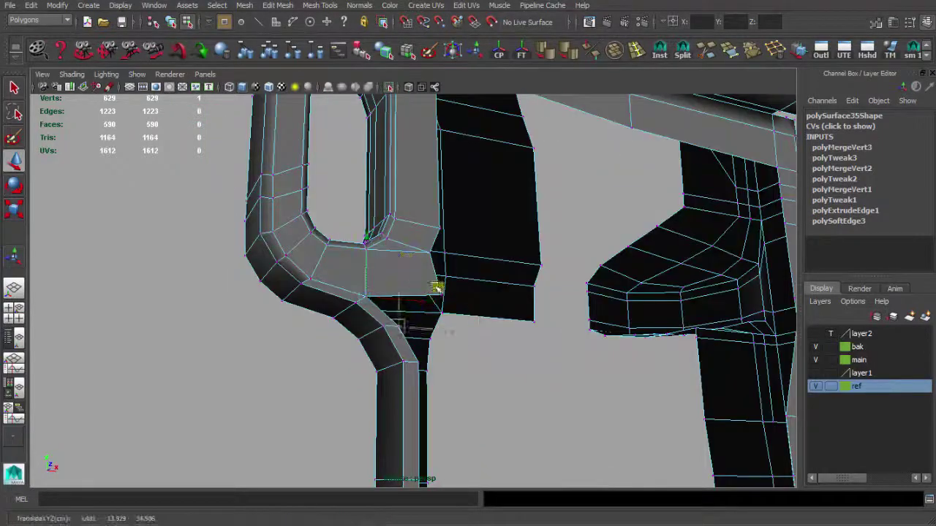
pyautogui.hotkey('ctrl', '1')
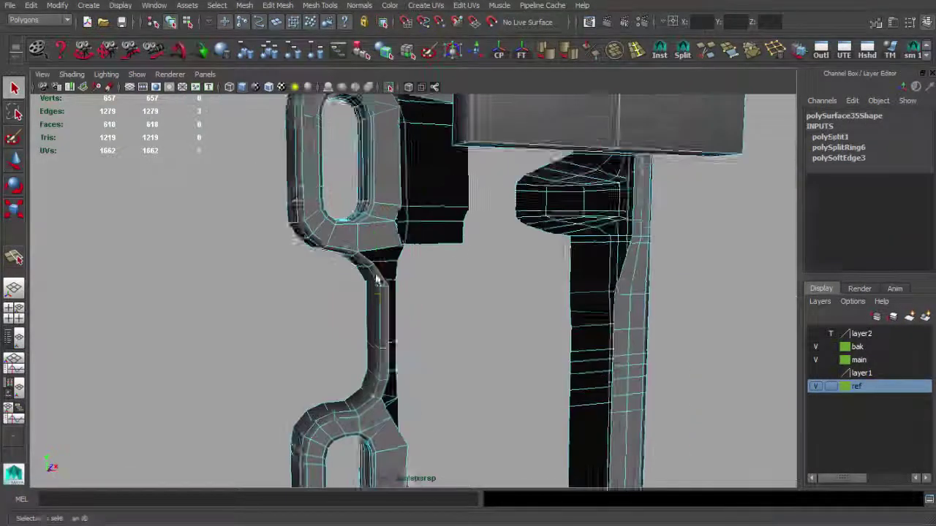
# Frame the part and snap a vertex onto its neighbour to merge them
pyautogui.press('f')
pyautogui.press('r')
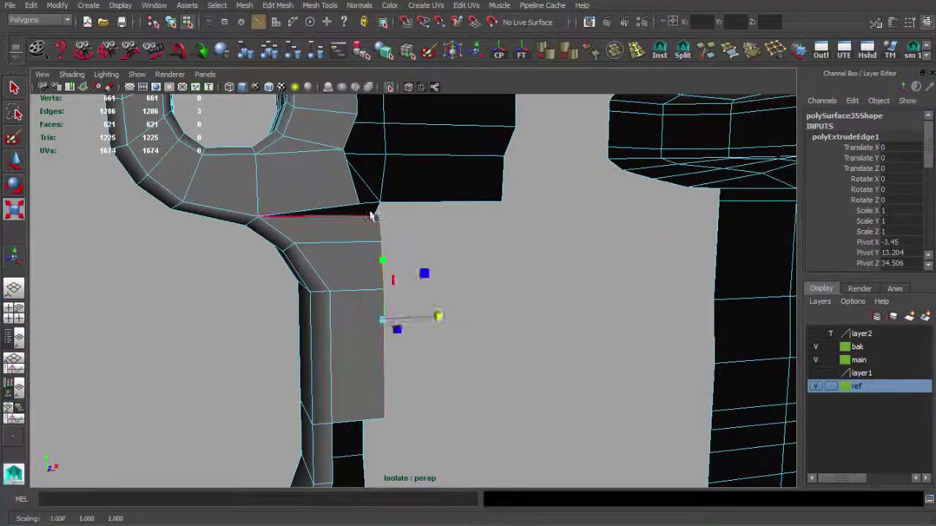
pyautogui.press('q')
pyautogui.moveTo(395, 179)
pyautogui.keyDown('alt'); pyautogui.mouseDown()
pyautogui.moveTo(496, 222)
pyautogui.moveTo(345, 226)
pyautogui.mouseUp(); pyautogui.keyUp('alt')
pyautogui.press('w')
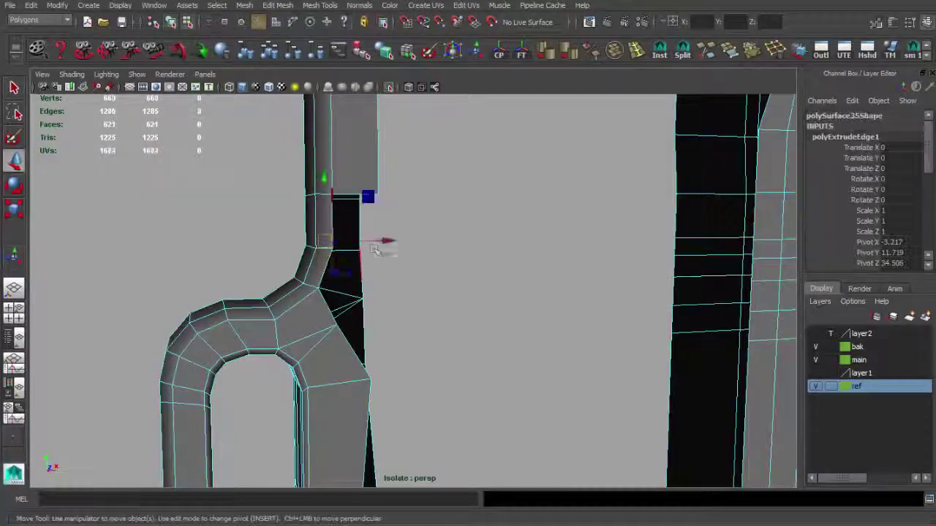
pyautogui.moveTo(439, 356)
pyautogui.keyDown('alt'); pyautogui.mouseDown()
pyautogui.moveTo(455, 234)
pyautogui.moveTo(356, 236)
pyautogui.moveTo(456, 244)
pyautogui.moveTo(426, 285)
pyautogui.mouseUp(); pyautogui.keyUp('alt')
pyautogui.press('w')
# Extrude an edge and pull the flap's tip vertex inward to trim the silhouette
pyautogui.hotkey('ctrl', 'e')
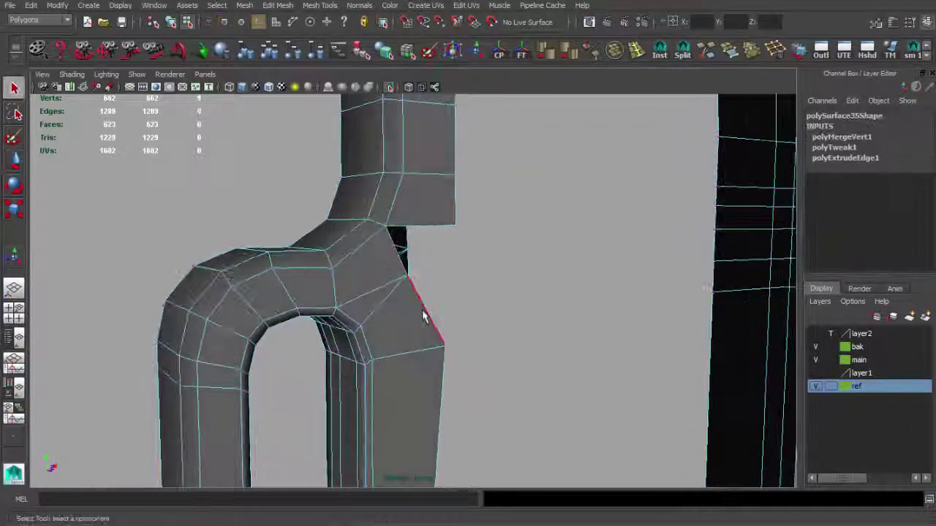
pyautogui.click(505, 340)
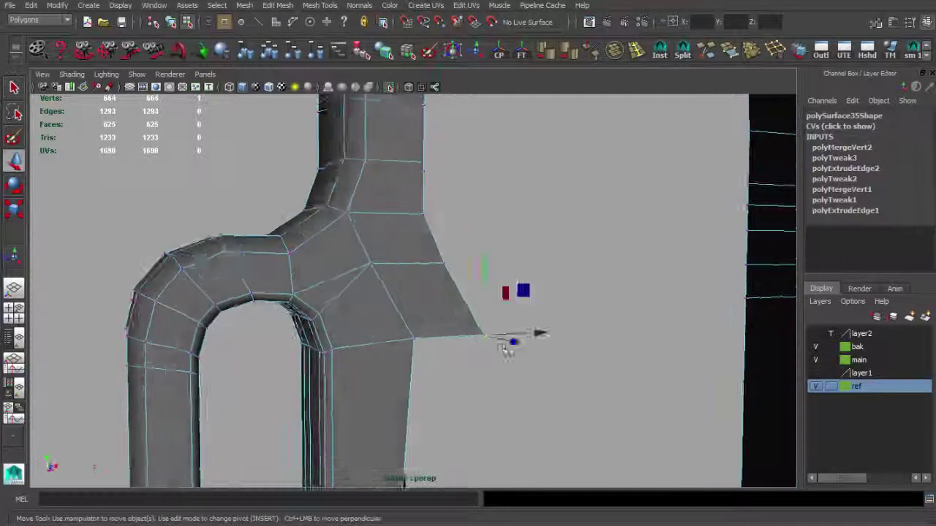
pyautogui.moveTo(512, 337); pyautogui.dragTo(383, 336)
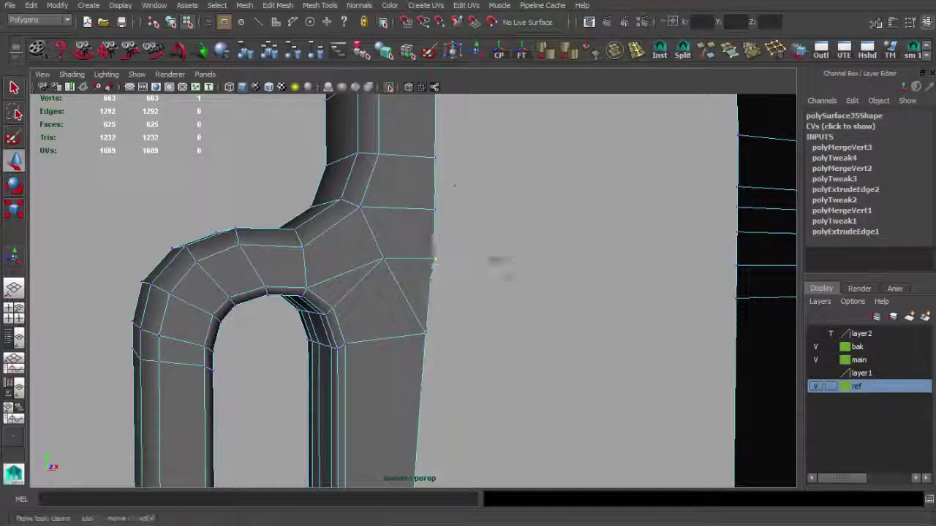
pyautogui.keyDown('alt'); pyautogui.moveTo(497, 260); pyautogui.dragTo(413, 300); pyautogui.keyUp('alt')
pyautogui.keyDown('alt'); pyautogui.moveTo(473, 302); pyautogui.dragTo(430, 285); pyautogui.keyUp('alt')
pyautogui.press('F8')
pyautogui.press('F8')
pyautogui.moveTo(431, 331)
pyautogui.keyDown('alt'); pyautogui.mouseDown()
pyautogui.moveTo(433, 368)
pyautogui.moveTo(476, 271)
pyautogui.moveTo(457, 261)
pyautogui.mouseUp(); pyautogui.keyUp('alt')
# Extrude the chosen side edges and check the result in wireframe and shaded display
pyautogui.press('r')
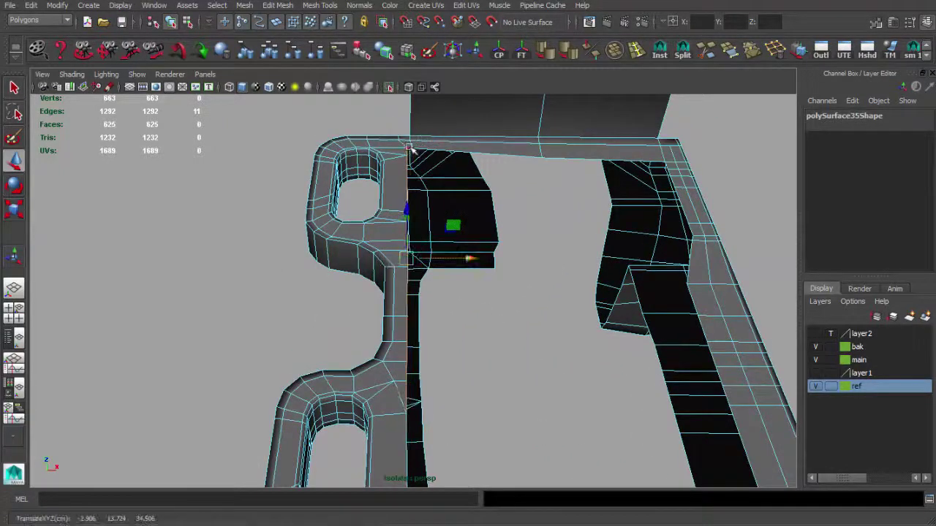
pyautogui.hotkey('ctrl', 'e')
pyautogui.scroll(5, 483, 307)
pyautogui.keyDown('alt'); pyautogui.moveTo(470, 344); pyautogui.dragTo(476, 368); pyautogui.keyUp('alt')
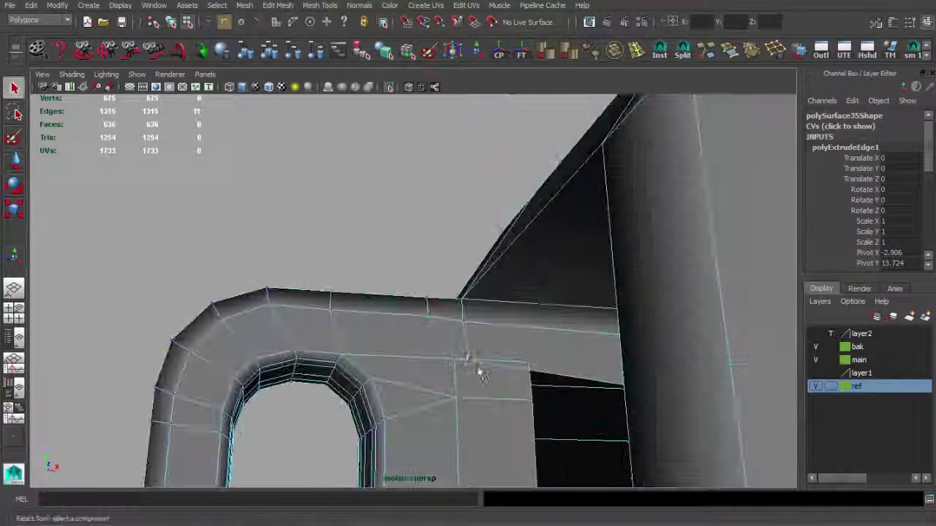
pyautogui.press('4')
pyautogui.press('5')
pyautogui.scroll(-3, 502, 297)
pyautogui.moveTo(501, 297)
pyautogui.keyDown('alt'); pyautogui.mouseDown()
pyautogui.moveTo(376, 167)
pyautogui.moveTo(508, 266)
pyautogui.moveTo(578, 289)
pyautogui.moveTo(659, 117)
pyautogui.mouseUp(); pyautogui.keyUp('alt')
# Extrude the end plate's border edges outward and weld the new vertices together
pyautogui.click(680, 86)
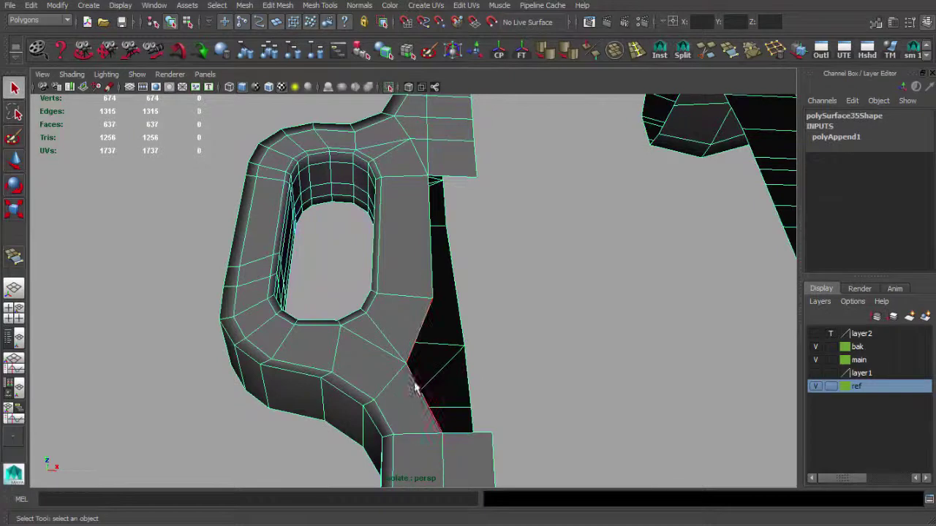
pyautogui.hotkey('ctrl', 'e')
pyautogui.moveTo(483, 291); pyautogui.dragTo(532, 293)
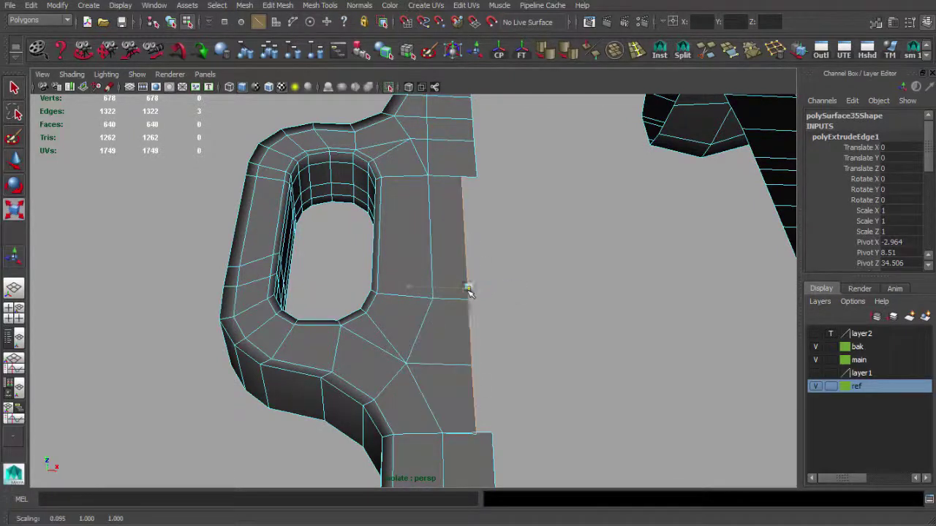
pyautogui.click(604, 266)
# Inspect the welded end plate from front and angled views
pyautogui.moveTo(449, 401)
pyautogui.keyDown('alt'); pyautogui.mouseDown()
pyautogui.moveTo(382, 355)
pyautogui.moveTo(390, 261)
pyautogui.mouseUp(); pyautogui.keyUp('alt')
pyautogui.press('F8')
pyautogui.click(409, 241)
pyautogui.moveTo(410, 241)
pyautogui.keyDown('alt'); pyautogui.mouseDown(button='right')
pyautogui.moveTo(421, 337)
pyautogui.moveTo(341, 341)
pyautogui.mouseUp(button='right'); pyautogui.keyUp('alt')
pyautogui.click(341, 340)
pyautogui.keyDown('alt'); pyautogui.moveTo(341, 340); pyautogui.dragTo(539, 359); pyautogui.keyUp('alt')
pyautogui.click(418, 341)
pyautogui.keyDown('alt'); pyautogui.moveTo(418, 341); pyautogui.dragTo(391, 332, button='right'); pyautogui.keyUp('alt')
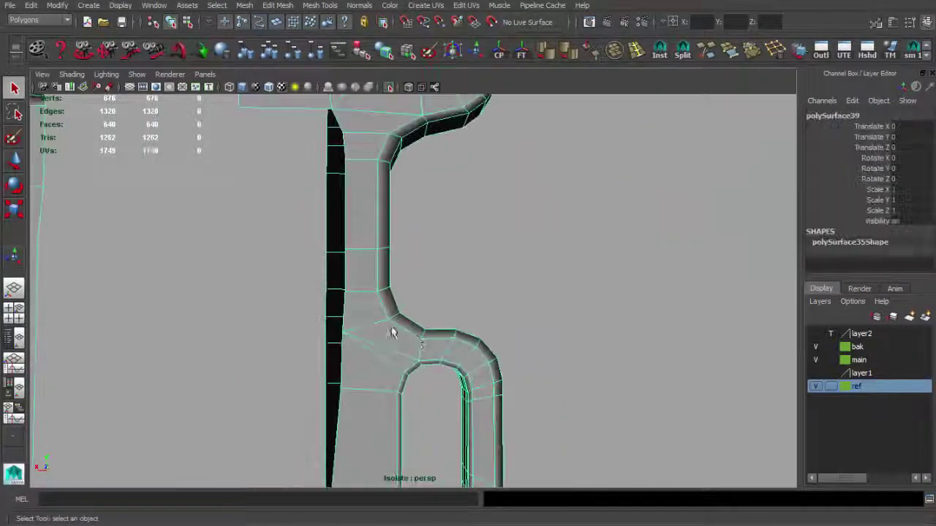
pyautogui.press('F9')
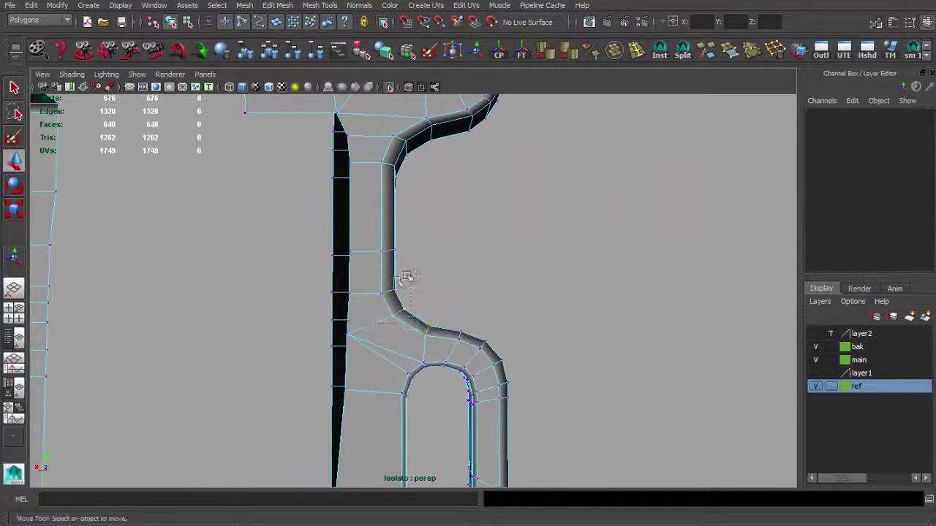
pyautogui.press('q')
pyautogui.keyDown('alt'); pyautogui.moveTo(391, 232); pyautogui.dragTo(439, 272); pyautogui.keyUp('alt')
pyautogui.click(439, 272)
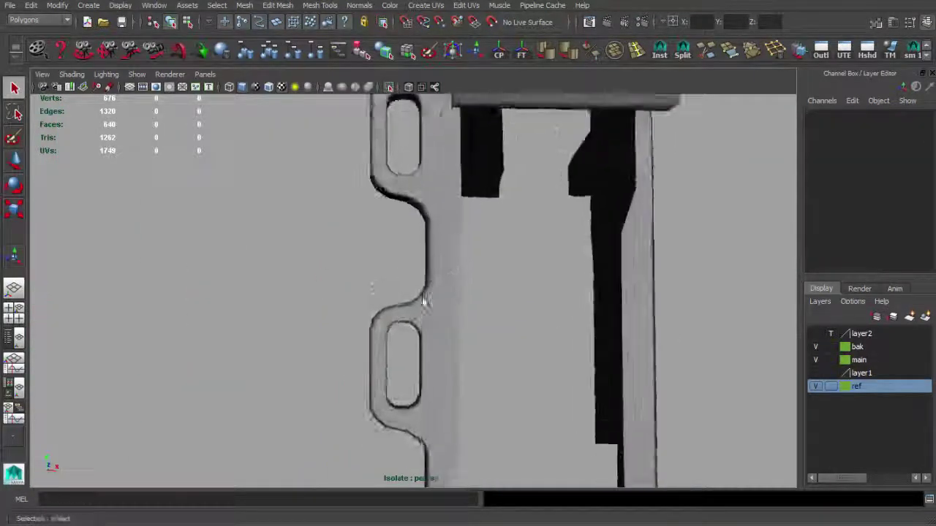
pyautogui.keyDown('alt'); pyautogui.moveTo(418, 299); pyautogui.dragTo(422, 283, button='right'); pyautogui.keyUp('alt')
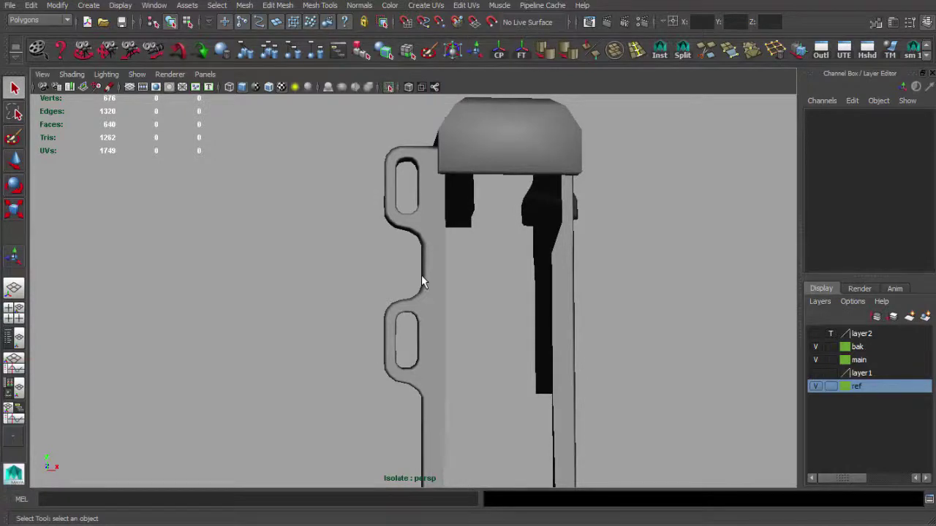
# Insert the first supporting edge loops across the end plate and along its arm
pyautogui.click(422, 282)
pyautogui.keyDown('alt'); pyautogui.moveTo(421, 283); pyautogui.dragTo(563, 286); pyautogui.keyUp('alt')
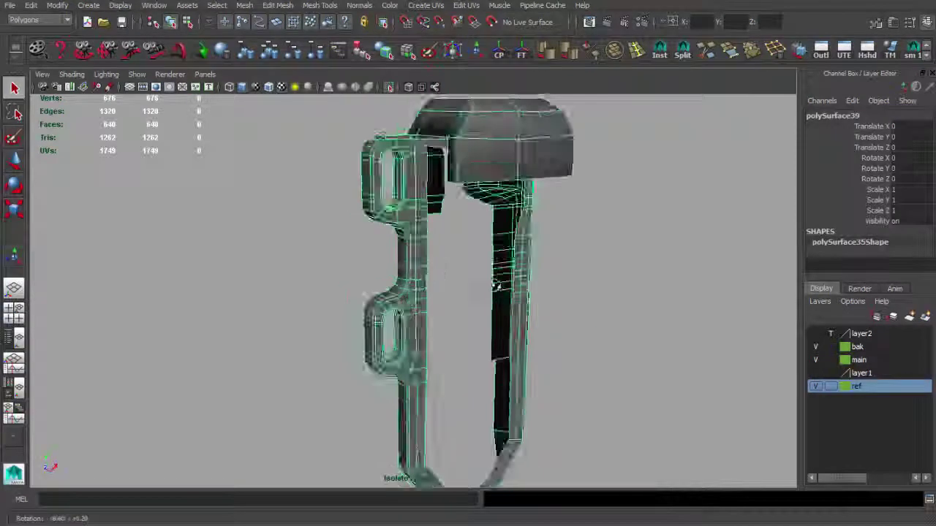
pyautogui.click(563, 286)
pyautogui.moveTo(623, 270)
pyautogui.keyDown('alt'); pyautogui.mouseDown()
pyautogui.moveTo(468, 359)
pyautogui.moveTo(480, 291)
pyautogui.mouseUp(); pyautogui.keyUp('alt')
pyautogui.click(468, 359)
pyautogui.click(525, 319)
pyautogui.moveTo(529, 320)
pyautogui.keyDown('alt'); pyautogui.mouseDown()
pyautogui.moveTo(463, 324)
pyautogui.moveTo(451, 337)
pyautogui.moveTo(428, 296)
pyautogui.moveTo(414, 313)
pyautogui.mouseUp(); pyautogui.keyUp('alt')
pyautogui.press('w')
pyautogui.moveTo(414, 313)
pyautogui.keyDown('alt'); pyautogui.mouseDown(button='right')
pyautogui.moveTo(451, 308)
pyautogui.moveTo(416, 311)
pyautogui.mouseUp(button='right'); pyautogui.keyUp('alt')
pyautogui.click(441, 124)
# Add more edge loops along both arms of the end plate and near the joint
pyautogui.keyDown('alt'); pyautogui.moveTo(441, 124); pyautogui.dragTo(425, 229); pyautogui.keyUp('alt')
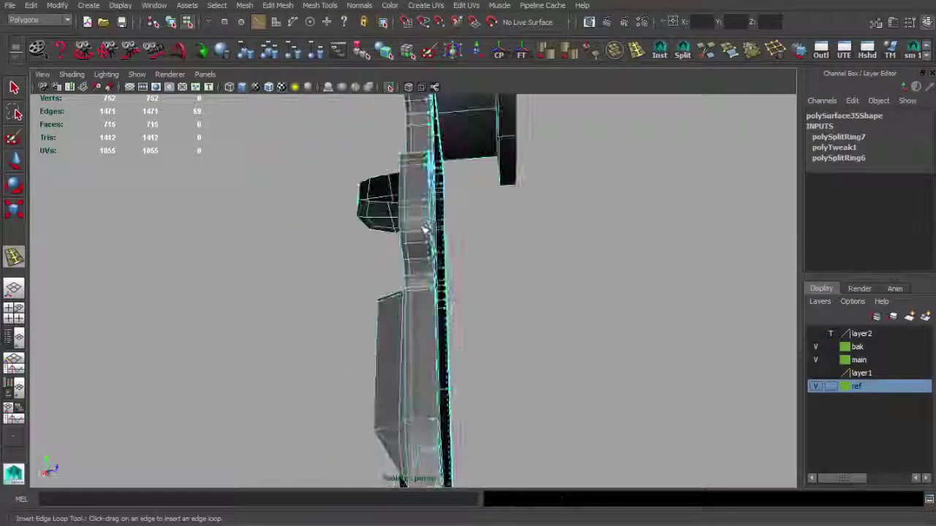
pyautogui.moveTo(319, 245)
pyautogui.keyDown('alt'); pyautogui.mouseDown()
pyautogui.moveTo(481, 341)
pyautogui.moveTo(439, 351)
pyautogui.mouseUp(); pyautogui.keyUp('alt')
pyautogui.keyDown('alt'); pyautogui.moveTo(439, 351); pyautogui.dragTo(451, 192, button='right'); pyautogui.keyUp('alt')
pyautogui.moveTo(451, 191)
pyautogui.keyDown('alt'); pyautogui.mouseDown()
pyautogui.moveTo(359, 282)
pyautogui.moveTo(382, 268)
pyautogui.moveTo(373, 302)
pyautogui.moveTo(393, 253)
pyautogui.moveTo(453, 321)
pyautogui.moveTo(383, 347)
pyautogui.mouseUp(); pyautogui.keyUp('alt')
pyautogui.click(383, 268)
pyautogui.click(464, 335)
pyautogui.moveTo(441, 371)
pyautogui.keyDown('alt'); pyautogui.mouseDown()
pyautogui.moveTo(356, 335)
pyautogui.moveTo(251, 328)
pyautogui.moveTo(319, 314)
pyautogui.moveTo(457, 333)
pyautogui.moveTo(439, 317)
pyautogui.moveTo(387, 188)
pyautogui.moveTo(341, 235)
pyautogui.moveTo(338, 279)
pyautogui.moveTo(495, 290)
pyautogui.moveTo(439, 268)
pyautogui.moveTo(404, 287)
pyautogui.moveTo(383, 285)
pyautogui.moveTo(366, 268)
pyautogui.moveTo(417, 292)
pyautogui.moveTo(539, 297)
pyautogui.moveTo(419, 289)
pyautogui.moveTo(558, 268)
pyautogui.moveTo(587, 292)
pyautogui.moveTo(548, 305)
pyautogui.moveTo(235, 183)
pyautogui.moveTo(502, 177)
pyautogui.moveTo(366, 209)
pyautogui.moveTo(418, 240)
pyautogui.moveTo(385, 315)
pyautogui.moveTo(473, 252)
pyautogui.moveTo(357, 265)
pyautogui.mouseUp(); pyautogui.keyUp('alt')
pyautogui.click(355, 334)
pyautogui.click(251, 328)
pyautogui.click(345, 238)
pyautogui.click(439, 268)
pyautogui.click(419, 289)
# Add final edge loops at the joint and hinge block, then view the whole part
pyautogui.press('q')
pyautogui.press('g')
pyautogui.click(507, 317)
pyautogui.click(417, 240)
pyautogui.press('g')
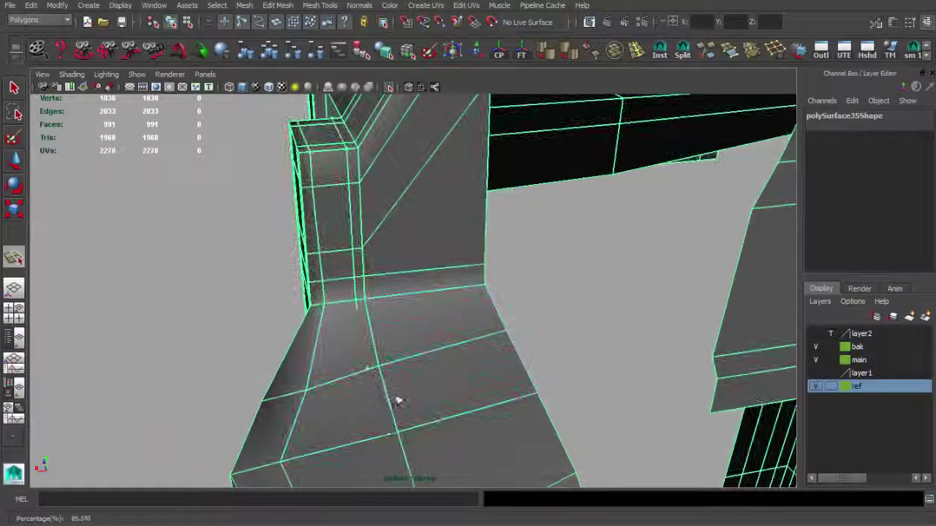
pyautogui.click(415, 387)
pyautogui.scroll(-5, 365, 309)
pyautogui.moveTo(366, 309)
pyautogui.keyDown('alt'); pyautogui.mouseDown()
pyautogui.moveTo(479, 276)
pyautogui.moveTo(718, 462)
pyautogui.mouseUp(); pyautogui.keyUp('alt')
pyautogui.moveTo(368, 314)
pyautogui.keyDown('alt'); pyautogui.mouseDown()
pyautogui.moveTo(361, 290)
pyautogui.moveTo(414, 478)
pyautogui.moveTo(473, 274)
pyautogui.moveTo(180, 249)
pyautogui.moveTo(348, 210)
pyautogui.mouseUp(); pyautogui.keyUp('alt')
# Insert an edge loop across the top block, frame the part and check the four-pane front view
pyautogui.click(473, 275)
pyautogui.click(329, 247)
pyautogui.press('f')
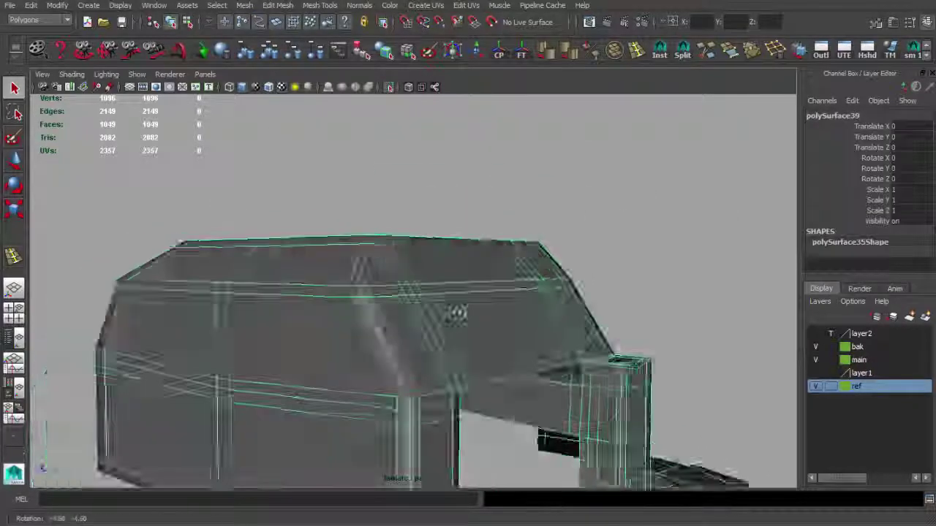
pyautogui.press('space')
pyautogui.press('space')
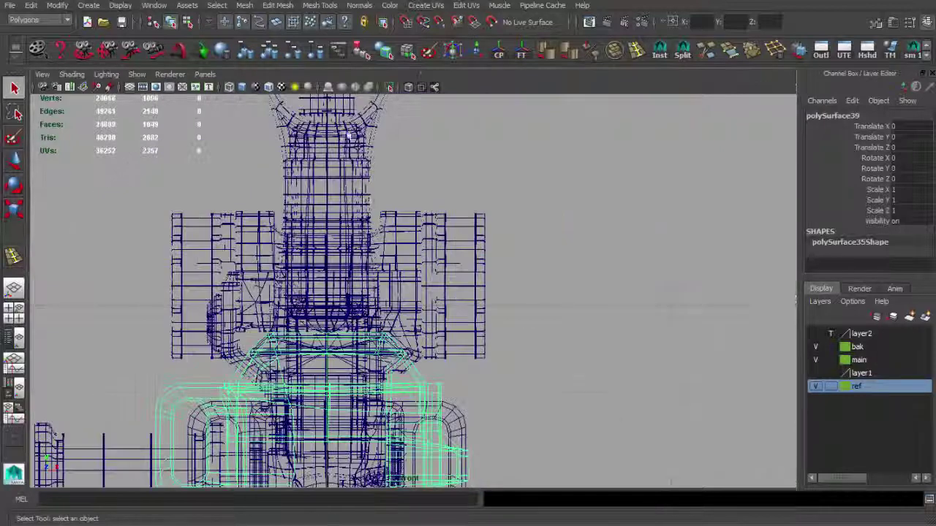
pyautogui.press('w')
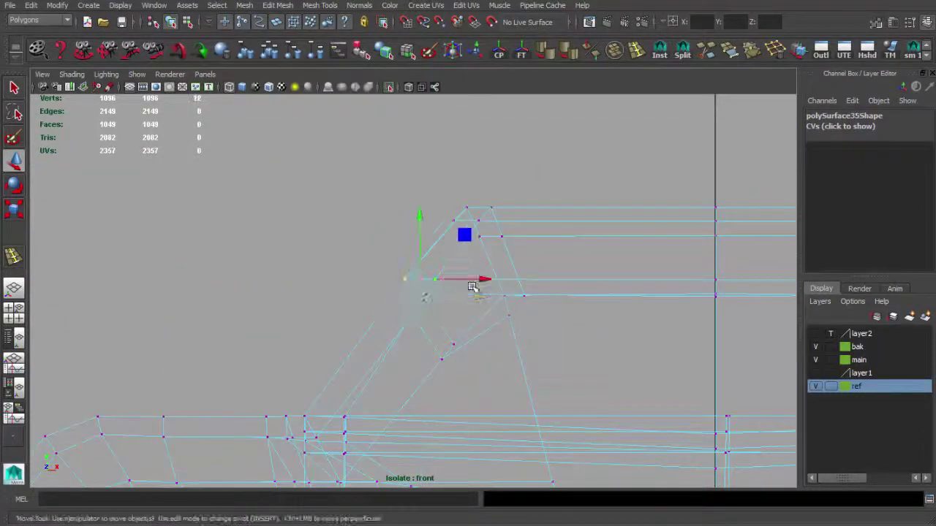
# Orbit closely around the top block and its underside to inspect the new loop
pyautogui.moveTo(509, 275)
pyautogui.keyDown('alt'); pyautogui.mouseDown()
pyautogui.moveTo(438, 298)
pyautogui.moveTo(532, 324)
pyautogui.mouseUp(); pyautogui.keyUp('alt')
pyautogui.keyDown('alt'); pyautogui.moveTo(379, 315); pyautogui.dragTo(378, 362); pyautogui.keyUp('alt')
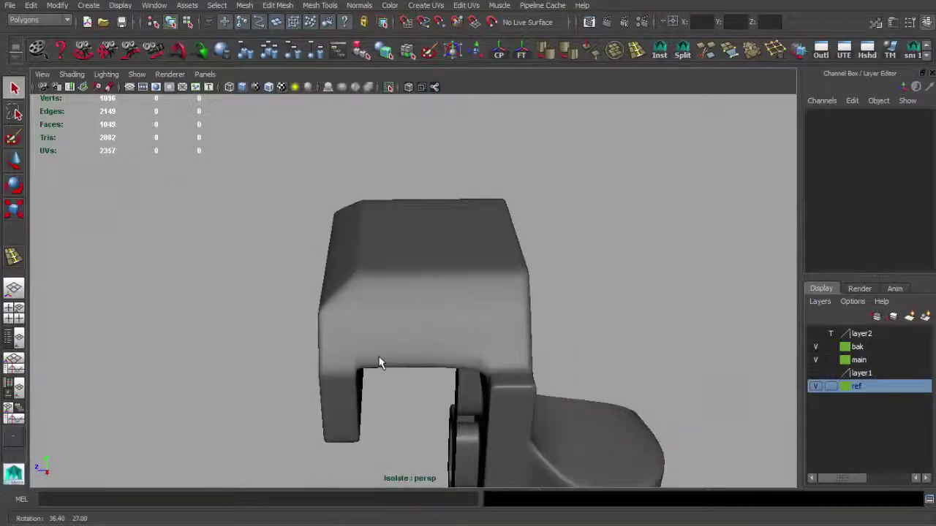
pyautogui.click(442, 345)
pyautogui.keyDown('alt'); pyautogui.moveTo(442, 345); pyautogui.dragTo(382, 322); pyautogui.keyUp('alt')
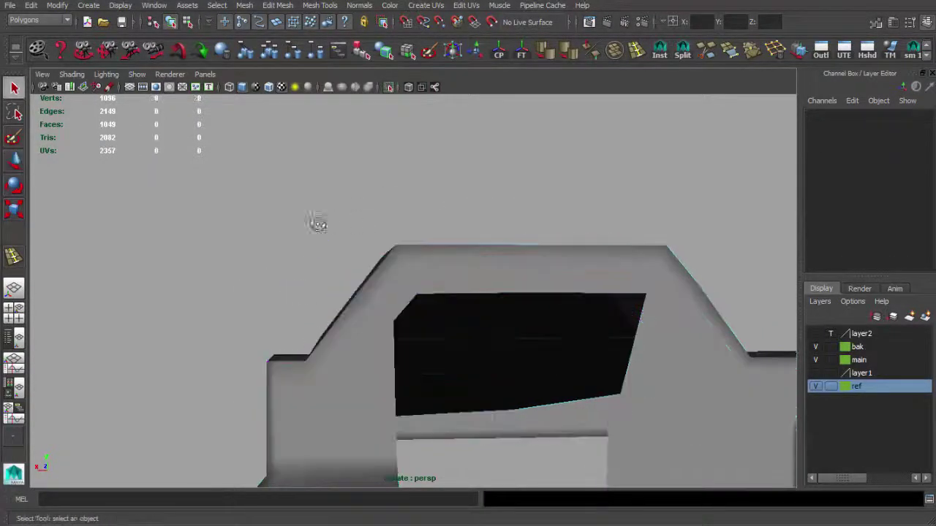
pyautogui.click(446, 307)
pyautogui.moveTo(445, 308)
pyautogui.keyDown('alt'); pyautogui.mouseDown()
pyautogui.moveTo(541, 367)
pyautogui.moveTo(466, 284)
pyautogui.mouseUp(); pyautogui.keyUp('alt')
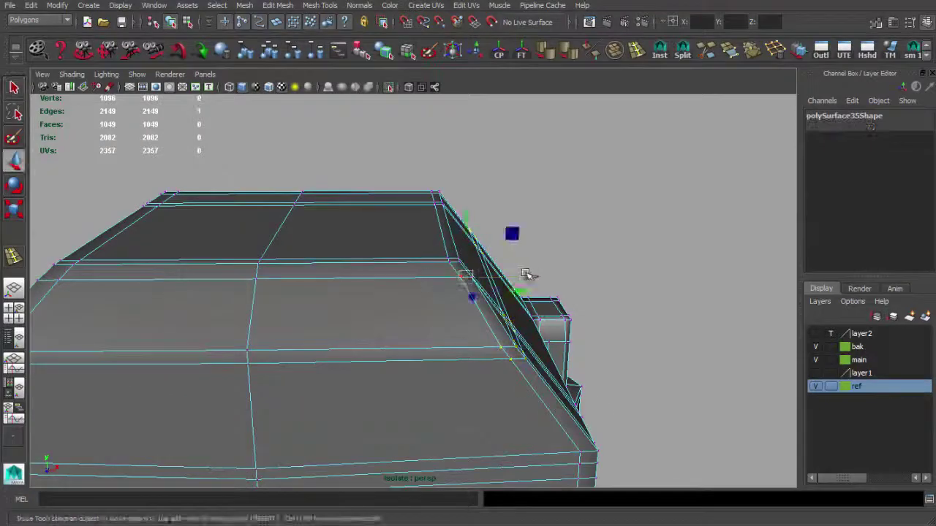
pyautogui.keyDown('alt'); pyautogui.moveTo(525, 274); pyautogui.dragTo(494, 333); pyautogui.keyUp('alt')
pyautogui.moveTo(474, 233)
pyautogui.keyDown('alt'); pyautogui.mouseDown()
pyautogui.moveTo(599, 344)
pyautogui.moveTo(419, 309)
pyautogui.moveTo(417, 297)
pyautogui.mouseUp(); pyautogui.keyUp('alt')
pyautogui.press('q')
pyautogui.click(425, 332)
pyautogui.moveTo(425, 331)
pyautogui.keyDown('alt'); pyautogui.mouseDown()
pyautogui.moveTo(334, 307)
pyautogui.moveTo(416, 401)
pyautogui.moveTo(426, 330)
pyautogui.moveTo(439, 315)
pyautogui.moveTo(449, 359)
pyautogui.moveTo(429, 303)
pyautogui.mouseUp(); pyautogui.keyUp('alt')
# Delete the face under the top block to open a hole
pyautogui.click(429, 303)
pyautogui.scroll(3, 446, 395)
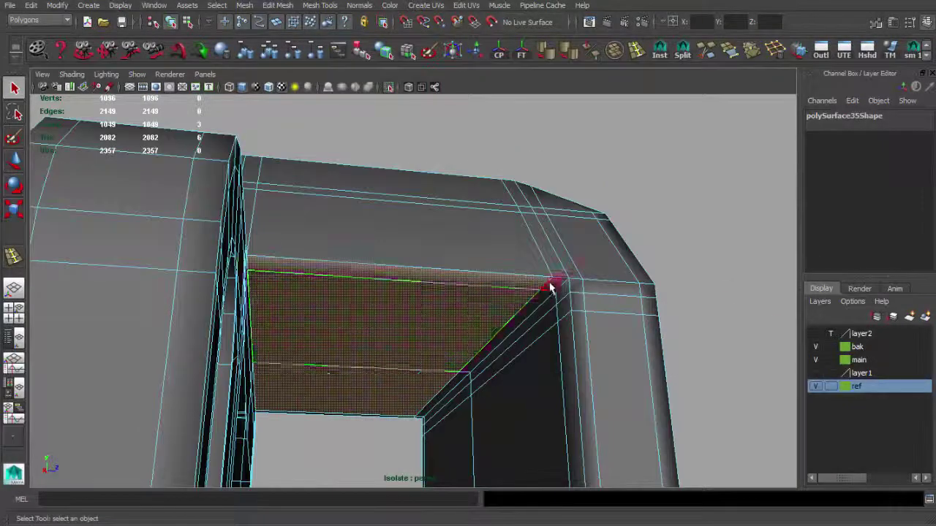
pyautogui.press('Delete')
pyautogui.moveTo(403, 421)
pyautogui.keyDown('alt'); pyautogui.mouseDown()
pyautogui.moveTo(378, 319)
pyautogui.moveTo(414, 368)
pyautogui.moveTo(480, 282)
pyautogui.moveTo(536, 271)
pyautogui.mouseUp(); pyautogui.keyUp('alt')
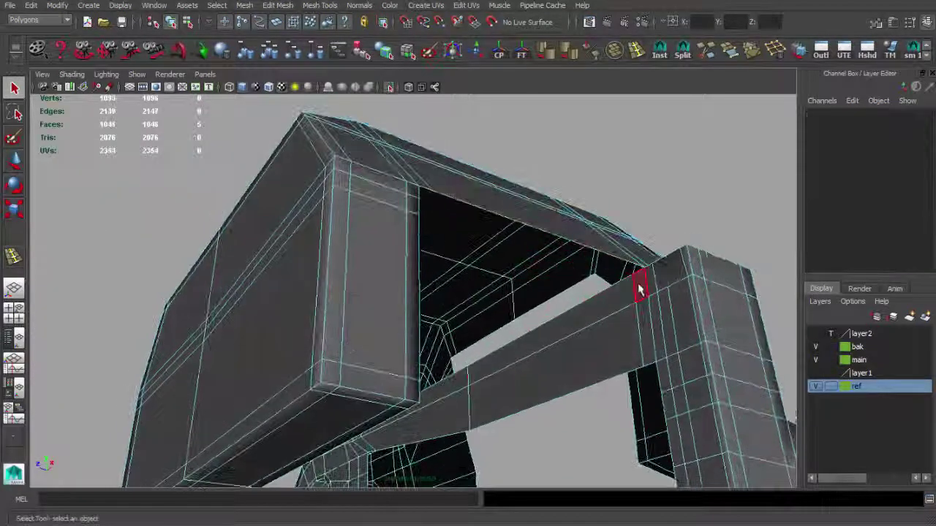
# Select the hole's border edges and extrude them, then undo the extrusion
pyautogui.click(637, 289)
pyautogui.keyDown('alt'); pyautogui.moveTo(638, 289); pyautogui.dragTo(300, 316); pyautogui.keyUp('alt')
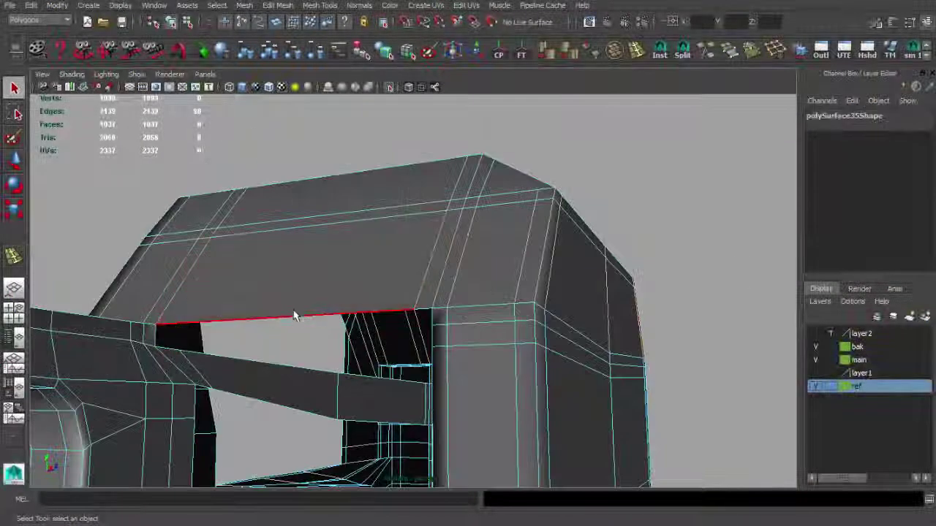
pyautogui.keyDown('alt'); pyautogui.moveTo(500, 321); pyautogui.dragTo(227, 284); pyautogui.keyUp('alt')
pyautogui.moveTo(300, 282)
pyautogui.keyDown('alt'); pyautogui.mouseDown()
pyautogui.moveTo(398, 288)
pyautogui.moveTo(289, 300)
pyautogui.mouseUp(); pyautogui.keyUp('alt')
pyautogui.hotkey('ctrl', 'e')
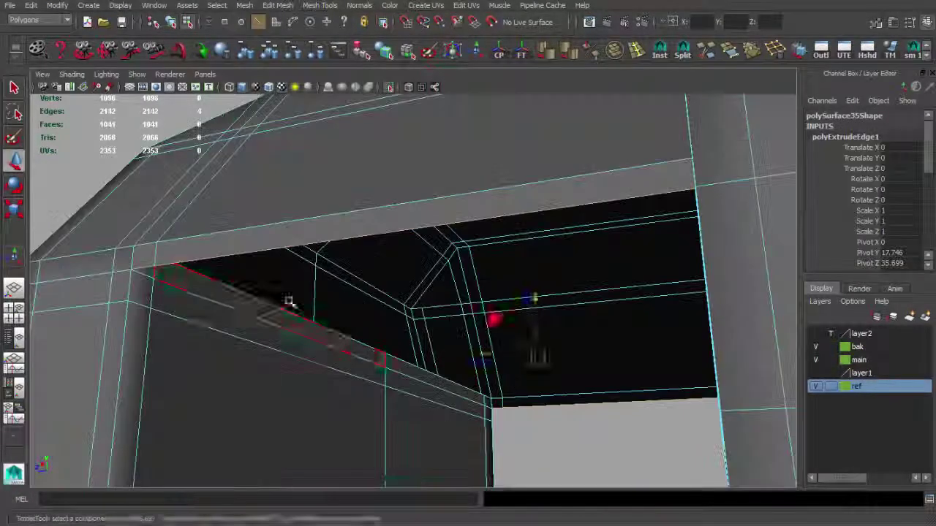
pyautogui.moveTo(483, 378)
pyautogui.keyDown('alt'); pyautogui.mouseDown()
pyautogui.moveTo(574, 293)
pyautogui.moveTo(518, 241)
pyautogui.moveTo(452, 294)
pyautogui.mouseUp(); pyautogui.keyUp('alt')
pyautogui.hotkey('ctrl', 'z')
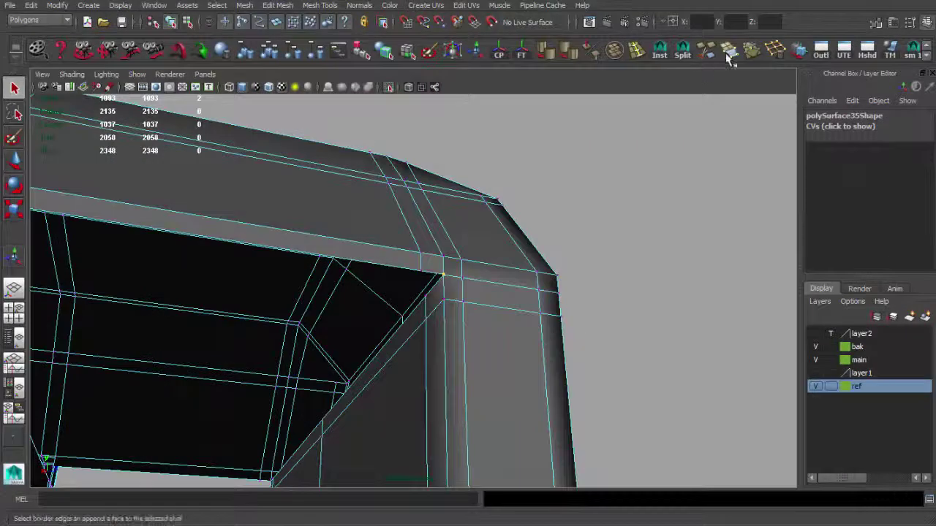
# Merge the stray vertex and split the polygon at the frame corner
pyautogui.click(729, 52)
pyautogui.moveTo(403, 265)
pyautogui.keyDown('alt'); pyautogui.mouseDown()
pyautogui.moveTo(341, 278)
pyautogui.moveTo(421, 328)
pyautogui.mouseUp(); pyautogui.keyUp('alt')
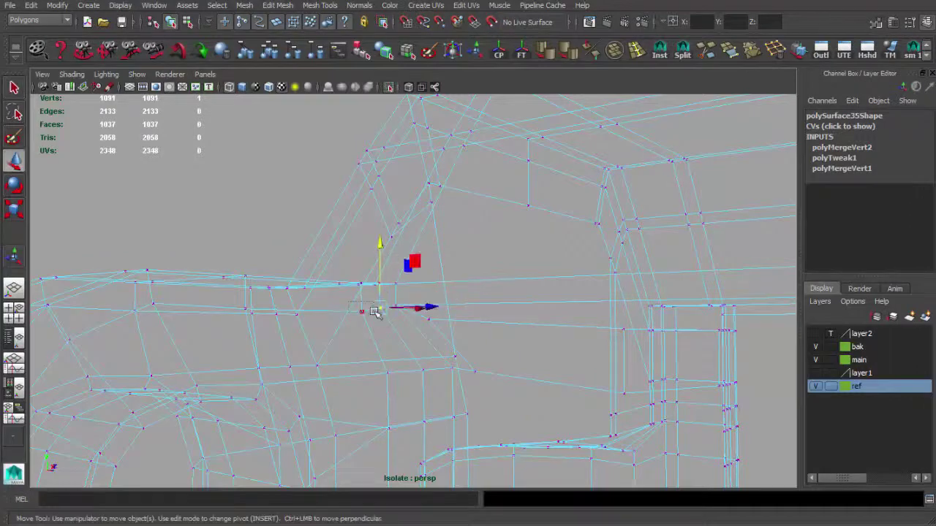
pyautogui.moveTo(373, 245)
pyautogui.keyDown('alt'); pyautogui.mouseDown()
pyautogui.moveTo(539, 266)
pyautogui.moveTo(359, 292)
pyautogui.moveTo(381, 313)
pyautogui.moveTo(483, 313)
pyautogui.moveTo(505, 307)
pyautogui.moveTo(507, 284)
pyautogui.mouseUp(); pyautogui.keyUp('alt')
pyautogui.press('y')
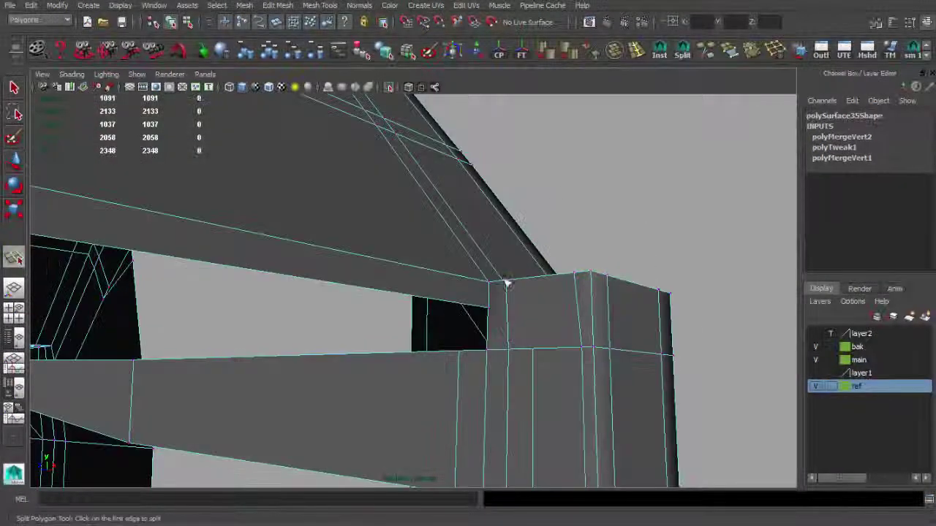
pyautogui.keyDown('alt'); pyautogui.moveTo(614, 301); pyautogui.dragTo(307, 331); pyautogui.keyUp('alt')
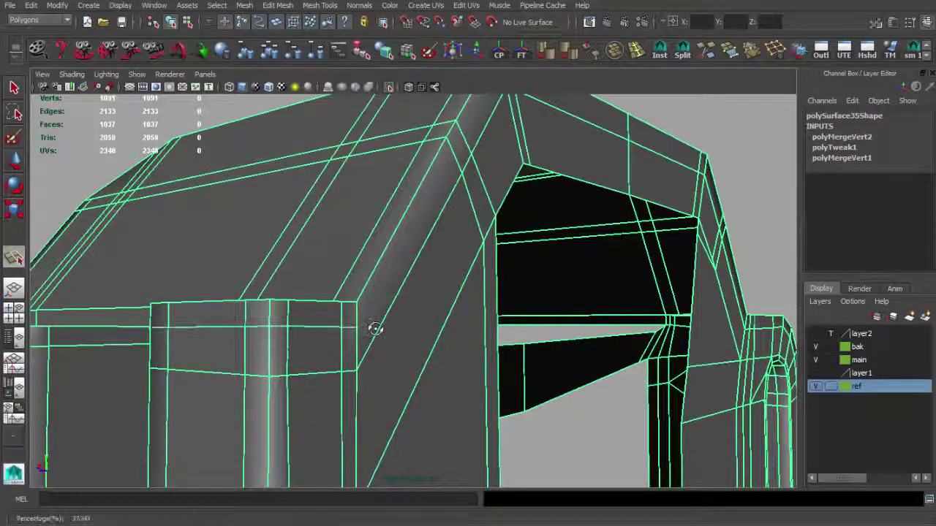
pyautogui.keyDown('alt'); pyautogui.moveTo(375, 329); pyautogui.dragTo(373, 286); pyautogui.keyUp('alt')
pyautogui.press('q')
# In wireframe, extrude edges and pull the new face partway into the opening
pyautogui.moveTo(434, 160)
pyautogui.keyDown('alt'); pyautogui.mouseDown()
pyautogui.moveTo(398, 236)
pyautogui.moveTo(359, 259)
pyautogui.moveTo(452, 320)
pyautogui.moveTo(512, 320)
pyautogui.moveTo(456, 251)
pyautogui.moveTo(375, 226)
pyautogui.moveTo(317, 243)
pyautogui.moveTo(357, 227)
pyautogui.mouseUp(); pyautogui.keyUp('alt')
pyautogui.press('4')
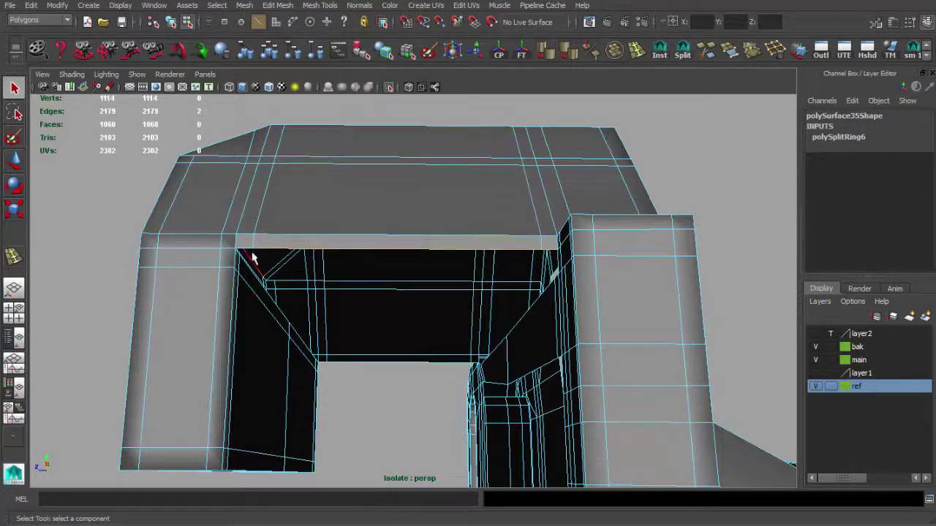
pyautogui.keyDown('alt'); pyautogui.moveTo(252, 257); pyautogui.dragTo(407, 223); pyautogui.keyUp('alt')
pyautogui.hotkey('ctrl', 'e')
pyautogui.moveTo(506, 309)
pyautogui.keyDown('alt'); pyautogui.mouseDown()
pyautogui.moveTo(622, 293)
pyautogui.moveTo(301, 287)
pyautogui.moveTo(389, 271)
pyautogui.moveTo(362, 223)
pyautogui.mouseUp(); pyautogui.keyUp('alt')
# Extrude a second edge across the opening and fill the leftover gaps with appended faces
pyautogui.hotkey('ctrl', 'e')
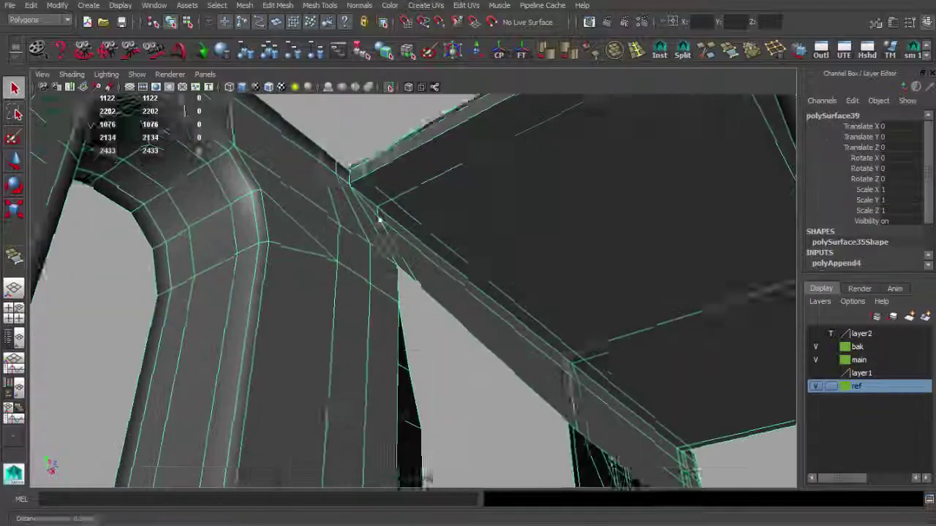
pyautogui.moveTo(380, 219)
pyautogui.keyDown('alt'); pyautogui.mouseDown()
pyautogui.moveTo(364, 319)
pyautogui.moveTo(531, 227)
pyautogui.mouseUp(); pyautogui.keyUp('alt')
pyautogui.click(499, 303)
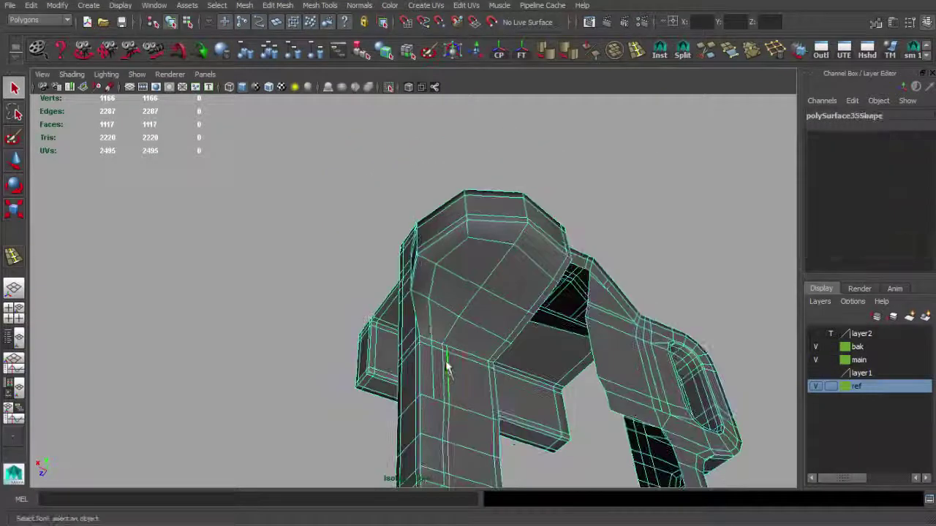
# Orbit around the finished end plate model
pyautogui.moveTo(301, 384)
pyautogui.keyDown('alt'); pyautogui.mouseDown()
pyautogui.moveTo(483, 407)
pyautogui.moveTo(470, 359)
pyautogui.moveTo(517, 351)
pyautogui.moveTo(369, 302)
pyautogui.mouseUp(); pyautogui.keyUp('alt')
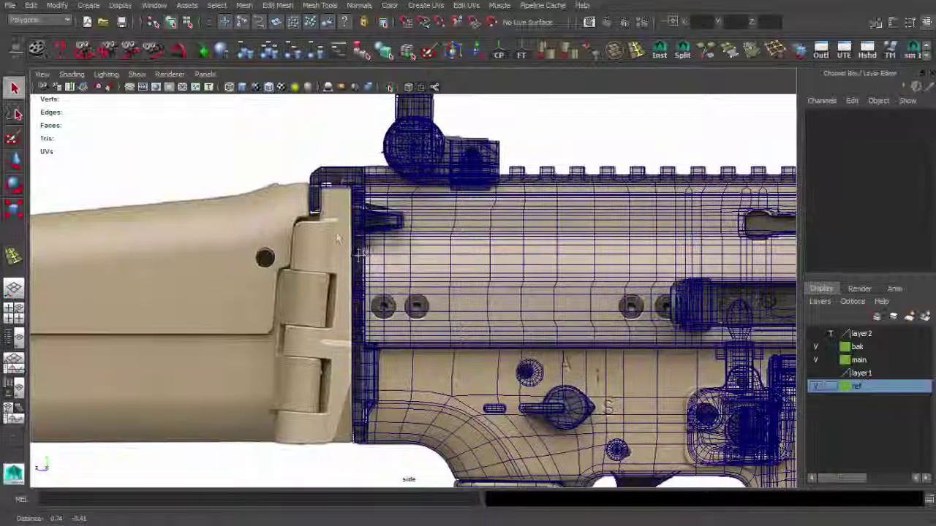
# Create a polygon cube for the stock hinge and maximize the side view of the rifle
pyautogui.click(89, 6)
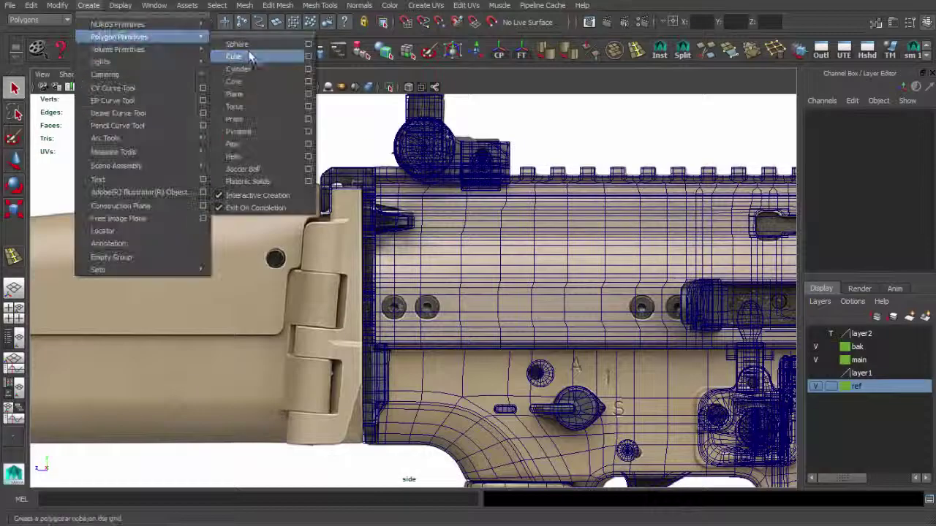
pyautogui.click(233, 56)
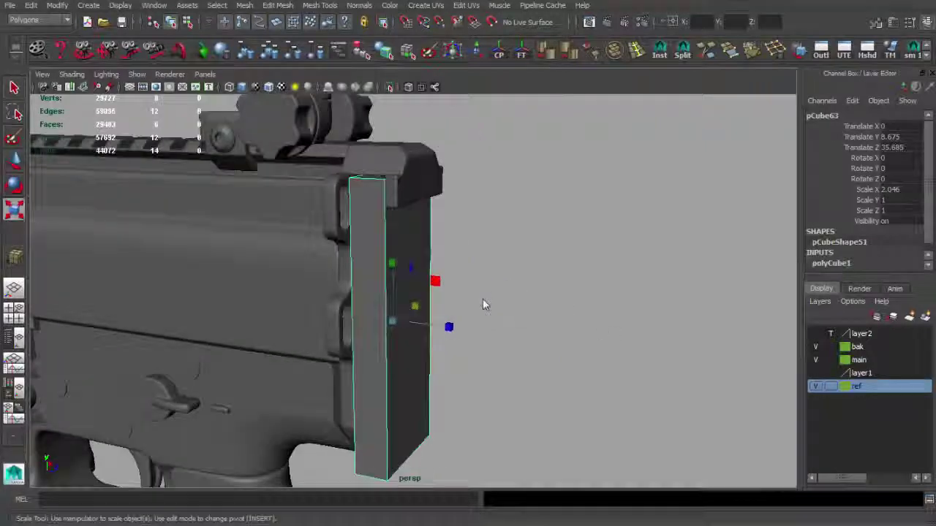
pyautogui.press('space')
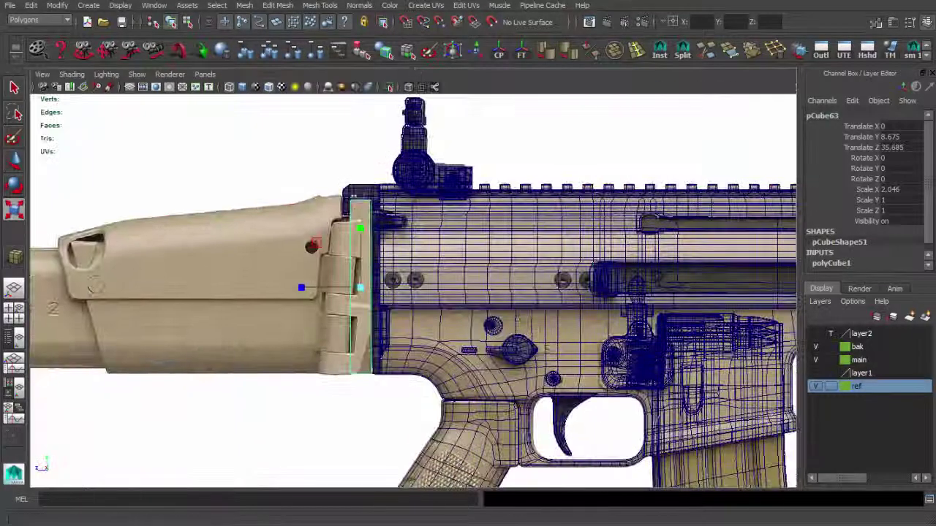
pyautogui.scroll(3, 344, 341)
# Insert an edge loop across the stock block and orbit around it to check
pyautogui.click(636, 49)
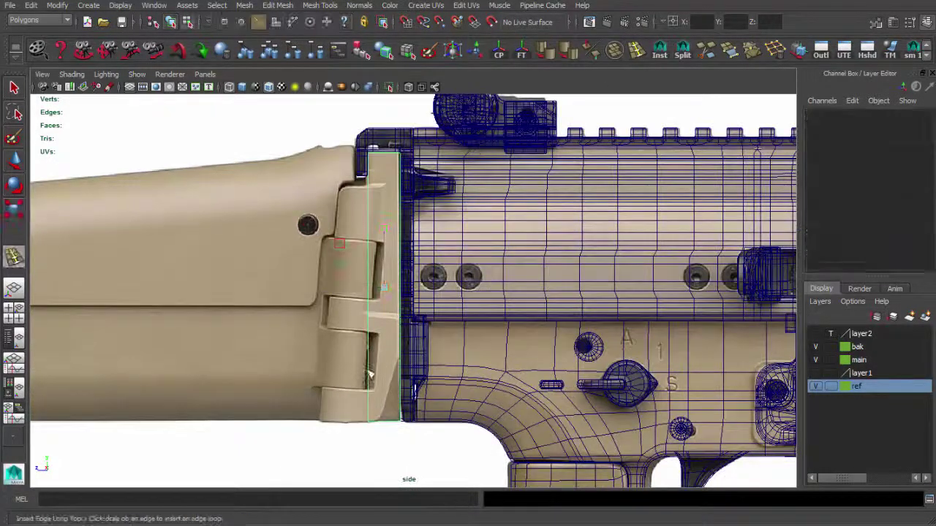
pyautogui.click(369, 373)
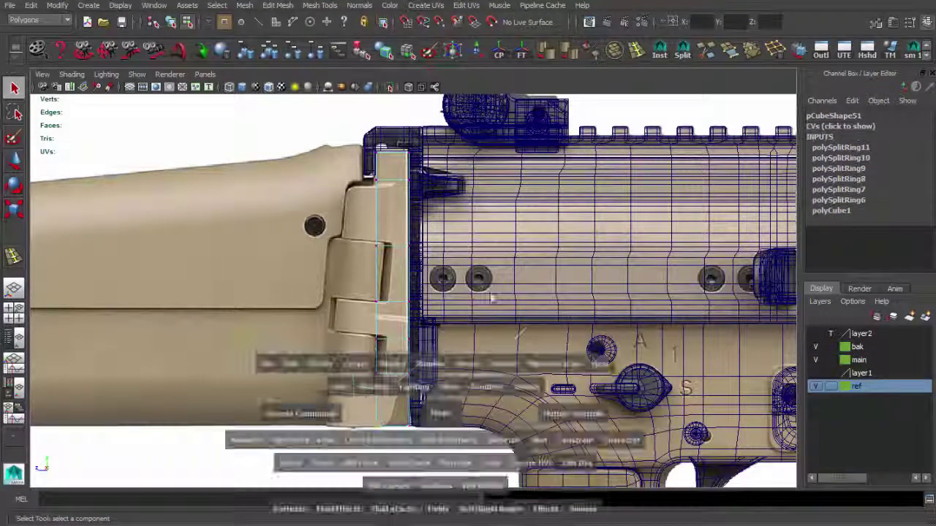
pyautogui.keyDown('alt'); pyautogui.moveTo(331, 360); pyautogui.dragTo(403, 280); pyautogui.keyUp('alt')
pyautogui.moveTo(340, 314)
pyautogui.keyDown('alt'); pyautogui.mouseDown()
pyautogui.moveTo(386, 355)
pyautogui.moveTo(338, 347)
pyautogui.moveTo(453, 340)
pyautogui.moveTo(456, 370)
pyautogui.moveTo(372, 346)
pyautogui.mouseUp(); pyautogui.keyUp('alt')
# Insert a vertical edge loop down the block's middle and scale the bottom chamfer faces
pyautogui.press('e')
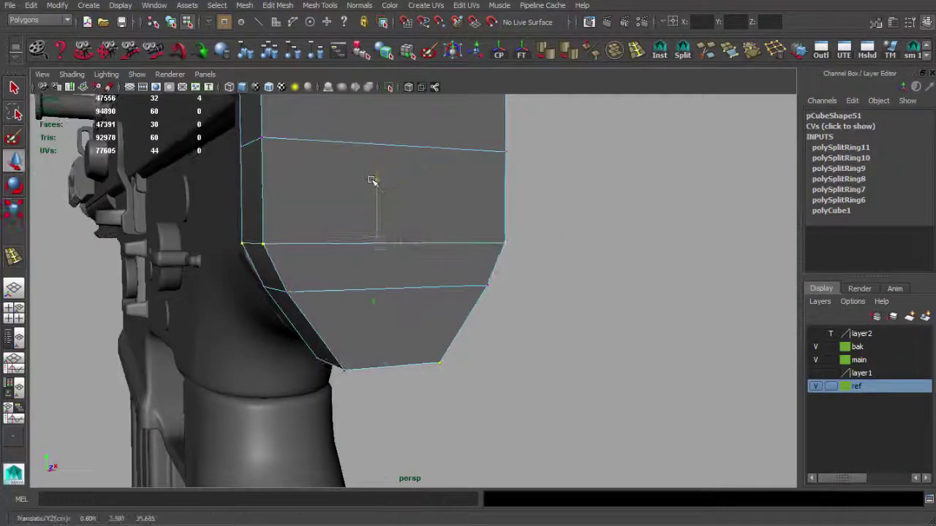
pyautogui.moveTo(371, 180)
pyautogui.keyDown('alt'); pyautogui.mouseDown()
pyautogui.moveTo(599, 146)
pyautogui.moveTo(443, 273)
pyautogui.mouseUp(); pyautogui.keyUp('alt')
pyautogui.click(443, 276)
pyautogui.press('r')
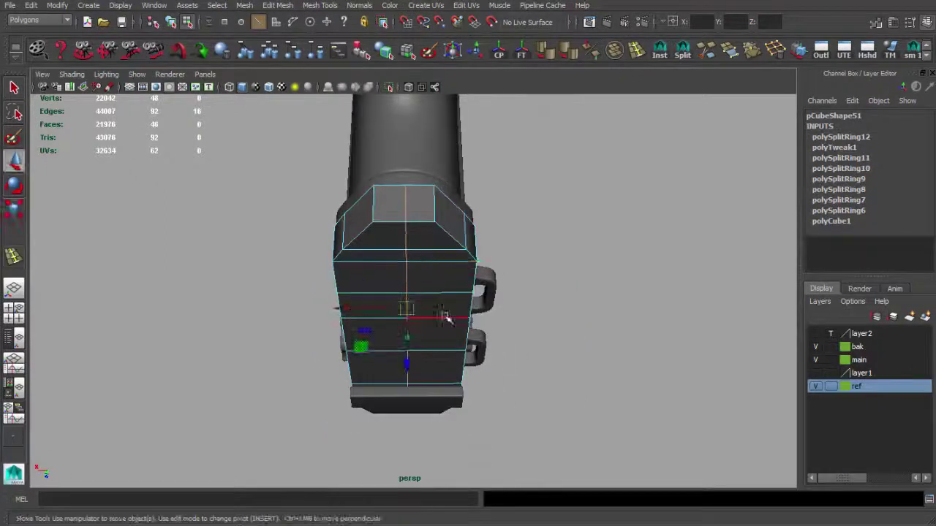
pyautogui.moveTo(344, 307)
pyautogui.keyDown('alt'); pyautogui.mouseDown()
pyautogui.moveTo(487, 368)
pyautogui.moveTo(388, 376)
pyautogui.moveTo(537, 424)
pyautogui.mouseUp(); pyautogui.keyUp('alt')
pyautogui.press('4')
pyautogui.press('q')
pyautogui.press('5')
pyautogui.press('w')
pyautogui.press('f')
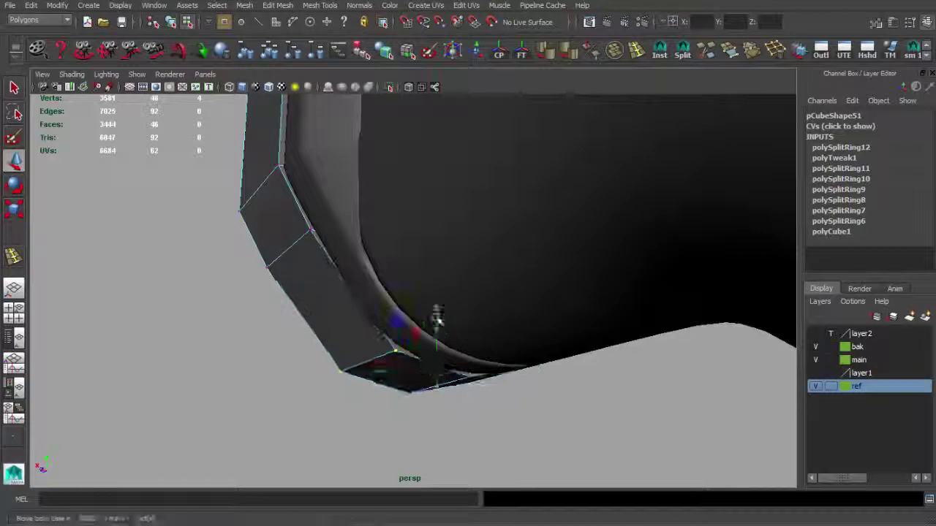
pyautogui.keyDown('alt'); pyautogui.moveTo(436, 316); pyautogui.dragTo(494, 392); pyautogui.keyUp('alt')
pyautogui.press('r')
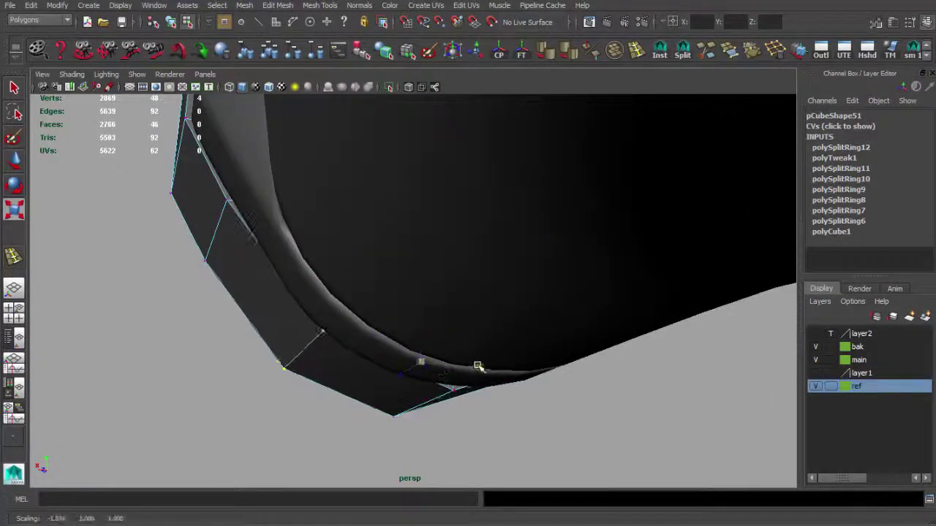
pyautogui.keyDown('alt'); pyautogui.moveTo(435, 368); pyautogui.dragTo(421, 283); pyautogui.keyUp('alt')
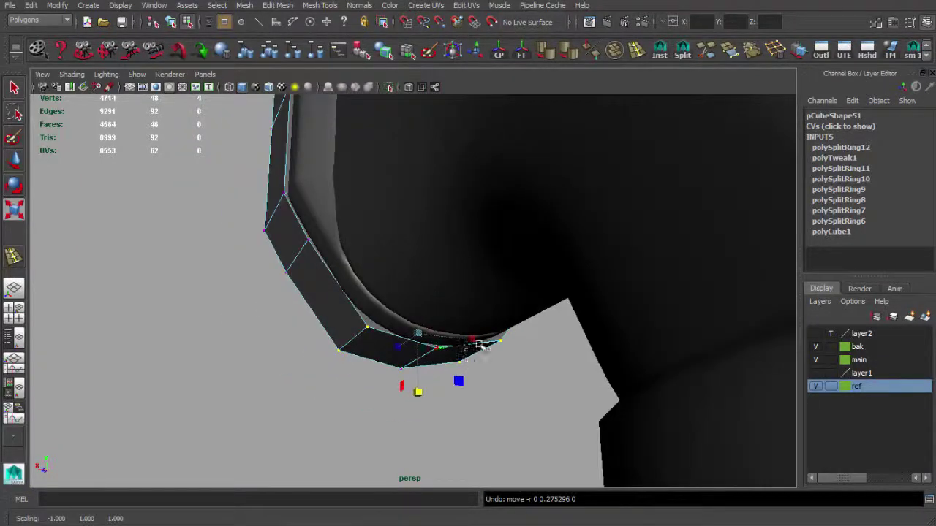
# Add another edge loop around the chamfered bottom corner, then reframe the gun
pyautogui.hotkey('ctrl', 'e')
pyautogui.click(343, 297)
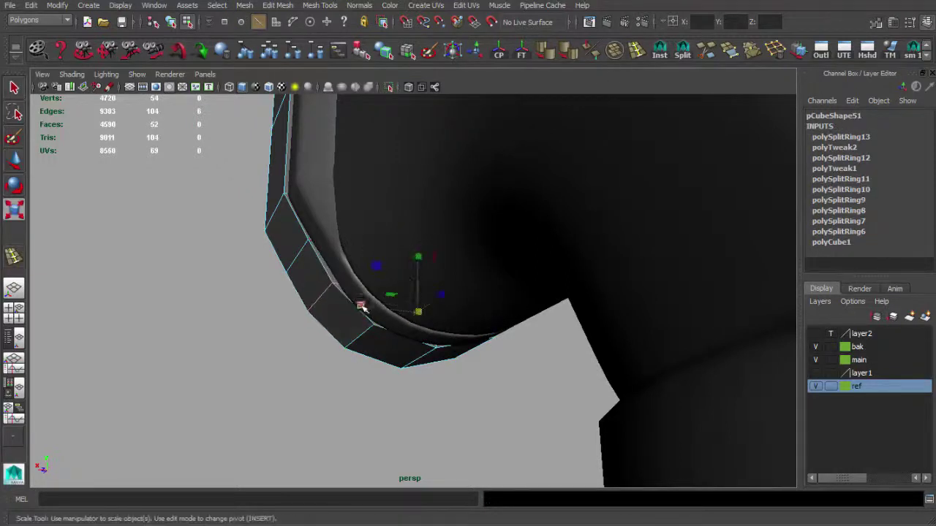
pyautogui.moveTo(397, 346)
pyautogui.keyDown('alt'); pyautogui.mouseDown()
pyautogui.moveTo(313, 334)
pyautogui.moveTo(361, 359)
pyautogui.moveTo(269, 325)
pyautogui.moveTo(359, 292)
pyautogui.moveTo(401, 341)
pyautogui.moveTo(319, 356)
pyautogui.mouseUp(); pyautogui.keyUp('alt')
pyautogui.press('q')
pyautogui.moveTo(463, 361)
pyautogui.keyDown('alt'); pyautogui.mouseDown()
pyautogui.moveTo(553, 356)
pyautogui.moveTo(472, 292)
pyautogui.mouseUp(); pyautogui.keyUp('alt')
pyautogui.press('w')
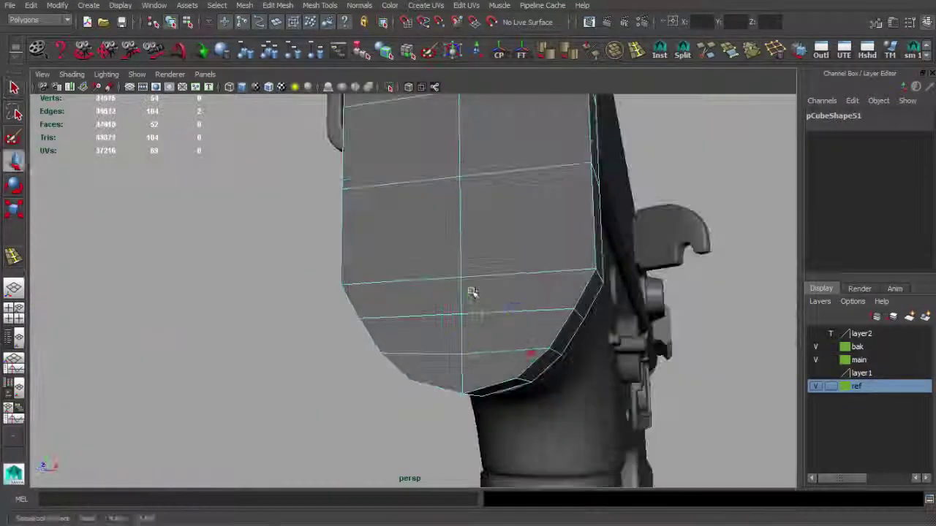
pyautogui.keyDown('alt'); pyautogui.moveTo(459, 304); pyautogui.dragTo(410, 322); pyautogui.keyUp('alt')
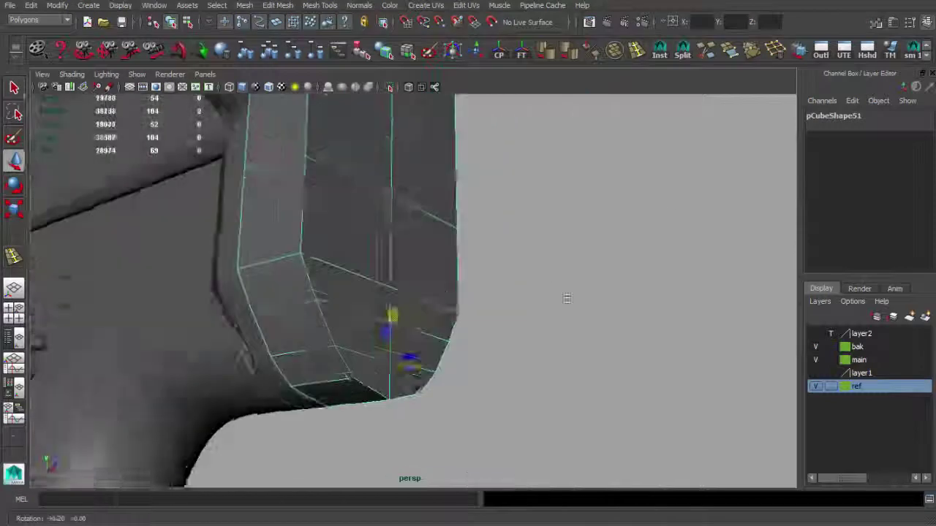
pyautogui.press('F8')
pyautogui.press('q')
pyautogui.moveTo(471, 329)
pyautogui.keyDown('alt'); pyautogui.mouseDown()
pyautogui.moveTo(378, 299)
pyautogui.moveTo(375, 274)
pyautogui.moveTo(455, 335)
pyautogui.mouseUp(); pyautogui.keyUp('alt')
pyautogui.moveTo(456, 334)
pyautogui.keyDown('alt'); pyautogui.mouseDown(button='right')
pyautogui.moveTo(236, 251)
pyautogui.moveTo(417, 275)
pyautogui.mouseUp(button='right'); pyautogui.keyUp('alt')
# Select the stock end-plate block and extrude its upper faces
pyautogui.click(417, 274)
pyautogui.moveTo(416, 275)
pyautogui.keyDown('alt'); pyautogui.mouseDown()
pyautogui.moveTo(485, 265)
pyautogui.moveTo(454, 267)
pyautogui.moveTo(468, 265)
pyautogui.mouseUp(); pyautogui.keyUp('alt')
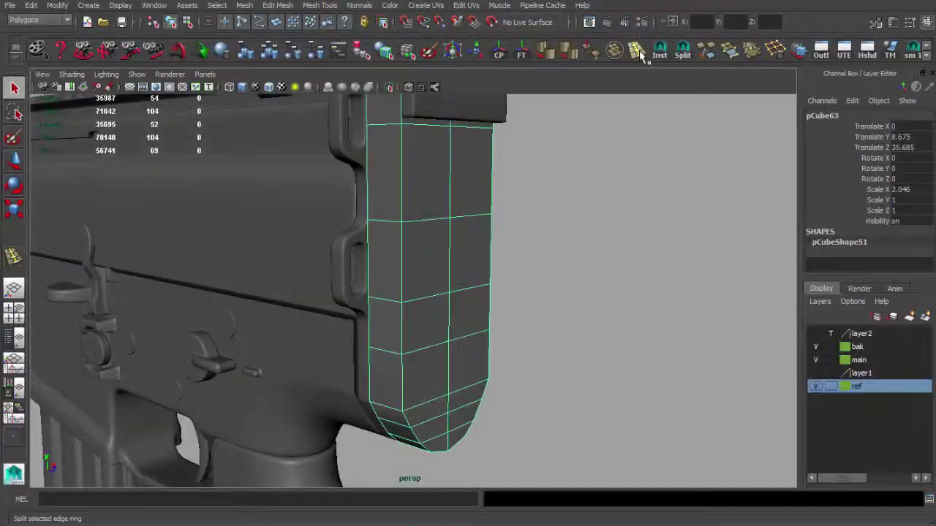
pyautogui.click(417, 298)
pyautogui.press('w')
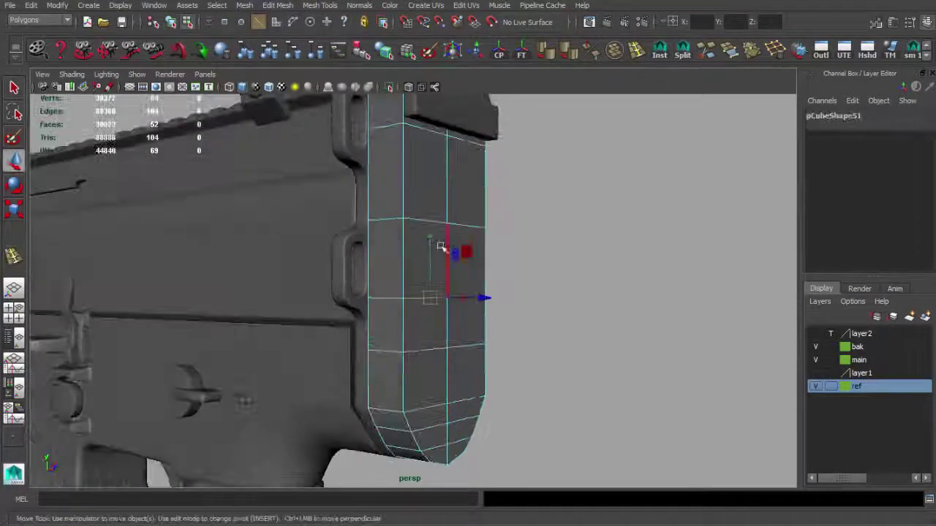
pyautogui.moveTo(428, 334); pyautogui.dragTo(391, 324, button='right')
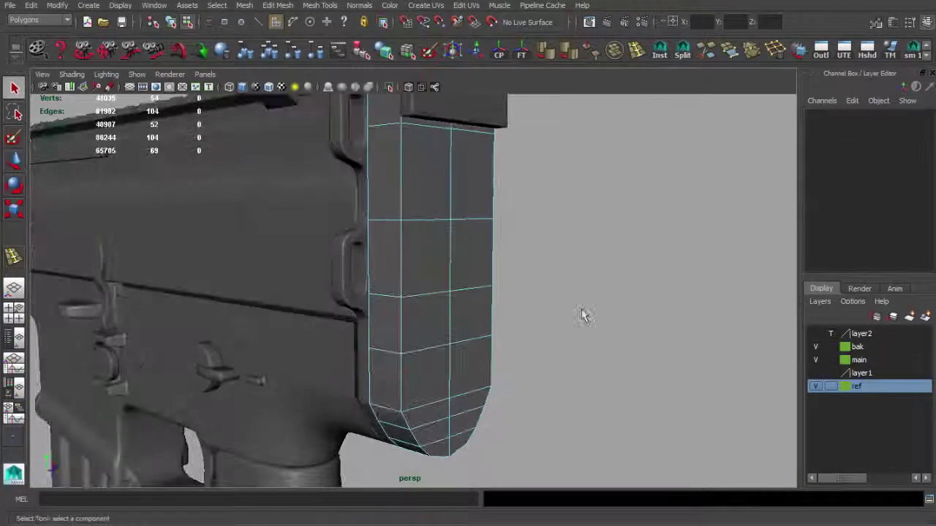
pyautogui.scroll(2, 439, 314)
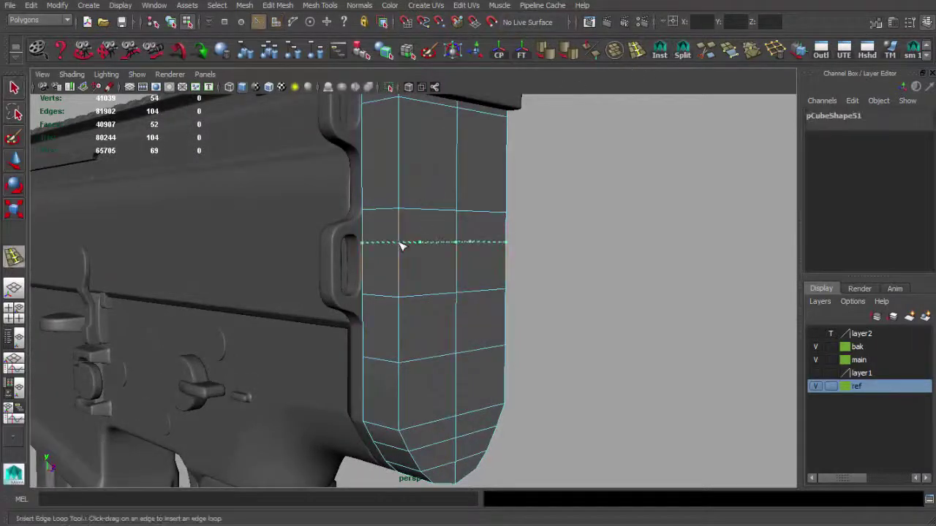
pyautogui.scroll(-2, 439, 279)
pyautogui.moveTo(417, 292)
pyautogui.keyDown('alt'); pyautogui.mouseDown()
pyautogui.moveTo(388, 274)
pyautogui.moveTo(403, 213)
pyautogui.mouseUp(); pyautogui.keyUp('alt')
pyautogui.press('q')
pyautogui.moveTo(407, 401)
pyautogui.keyDown('alt'); pyautogui.mouseDown()
pyautogui.moveTo(476, 376)
pyautogui.moveTo(417, 351)
pyautogui.mouseUp(); pyautogui.keyUp('alt')
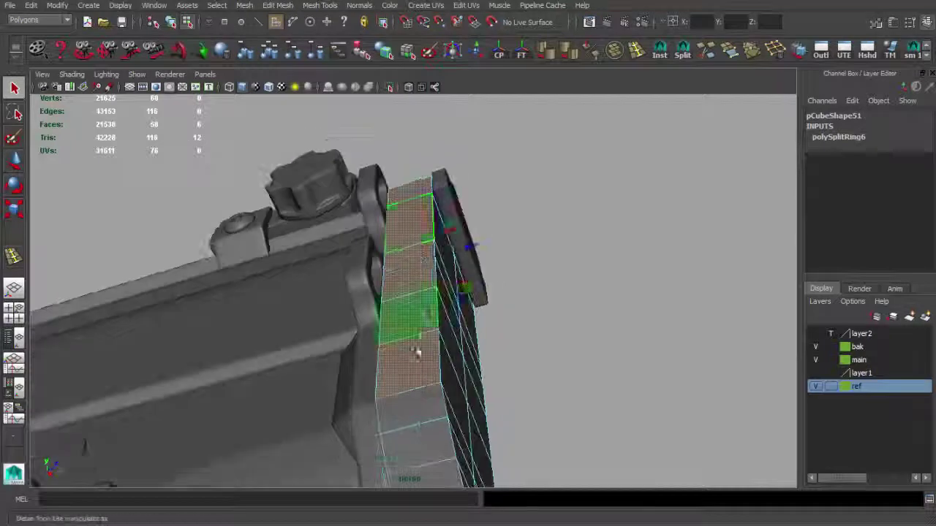
pyautogui.hotkey('ctrl', 'e')
# Orbit around the block and receiver to reach a flat side view of the end-plate
pyautogui.keyDown('alt'); pyautogui.moveTo(422, 296); pyautogui.dragTo(407, 286); pyautogui.keyUp('alt')
pyautogui.press('F10')
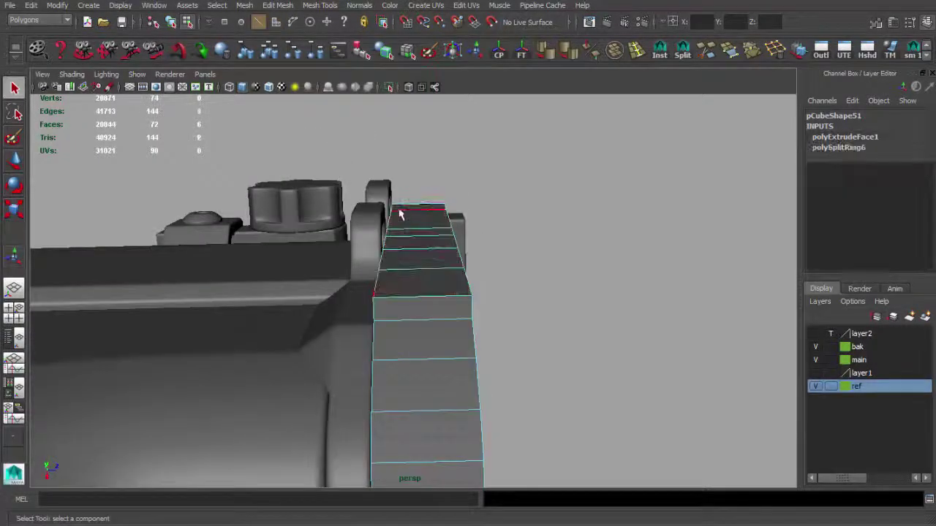
pyautogui.keyDown('alt'); pyautogui.moveTo(452, 241); pyautogui.dragTo(438, 299); pyautogui.keyUp('alt')
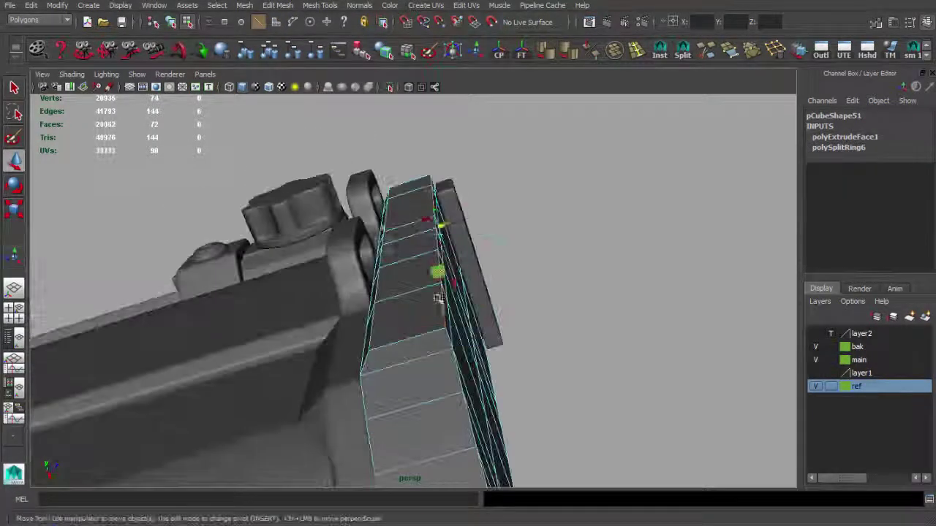
pyautogui.keyDown('alt'); pyautogui.moveTo(497, 212); pyautogui.dragTo(500, 229); pyautogui.keyUp('alt')
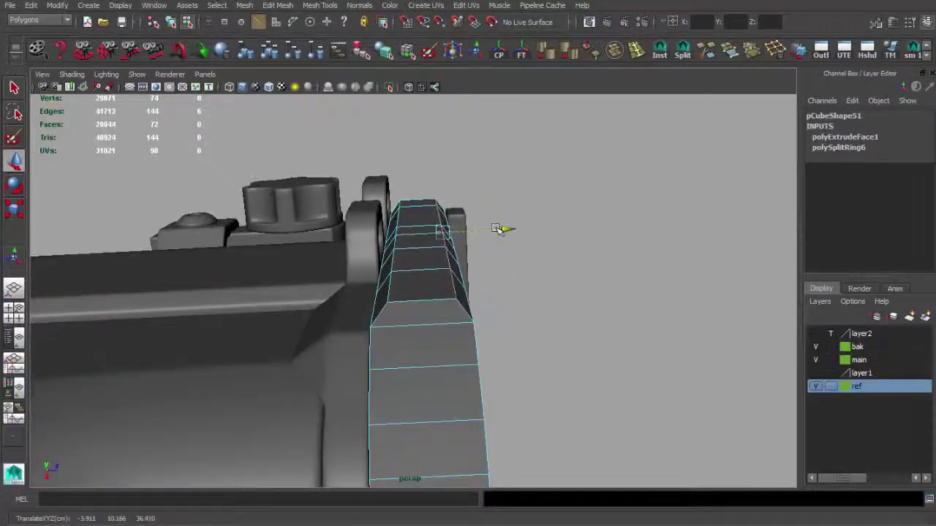
pyautogui.press('F8')
pyautogui.keyDown('alt'); pyautogui.moveTo(431, 267); pyautogui.dragTo(441, 368); pyautogui.keyUp('alt')
pyautogui.keyDown('alt'); pyautogui.moveTo(561, 178); pyautogui.dragTo(459, 237); pyautogui.keyUp('alt')
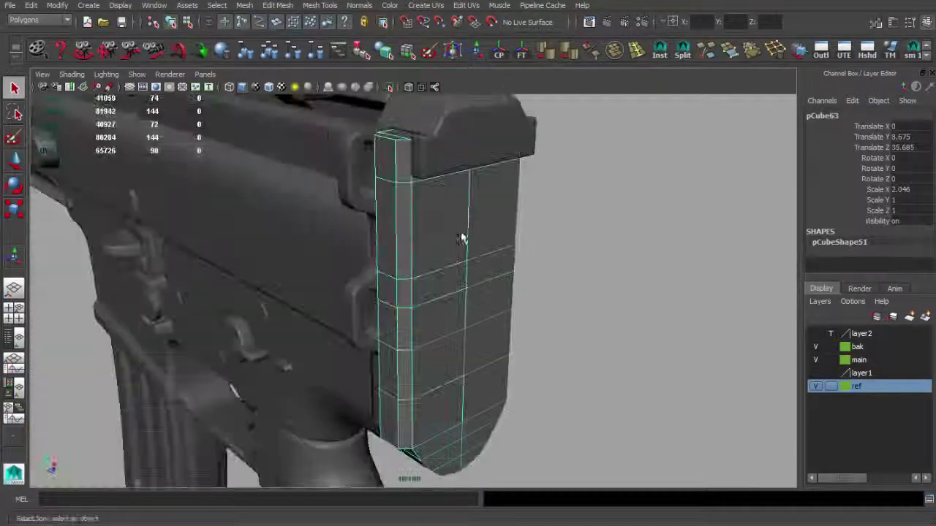
pyautogui.click(574, 310)
pyautogui.moveTo(574, 310)
pyautogui.keyDown('alt'); pyautogui.mouseDown()
pyautogui.moveTo(363, 237)
pyautogui.moveTo(519, 399)
pyautogui.mouseUp(); pyautogui.keyUp('alt')
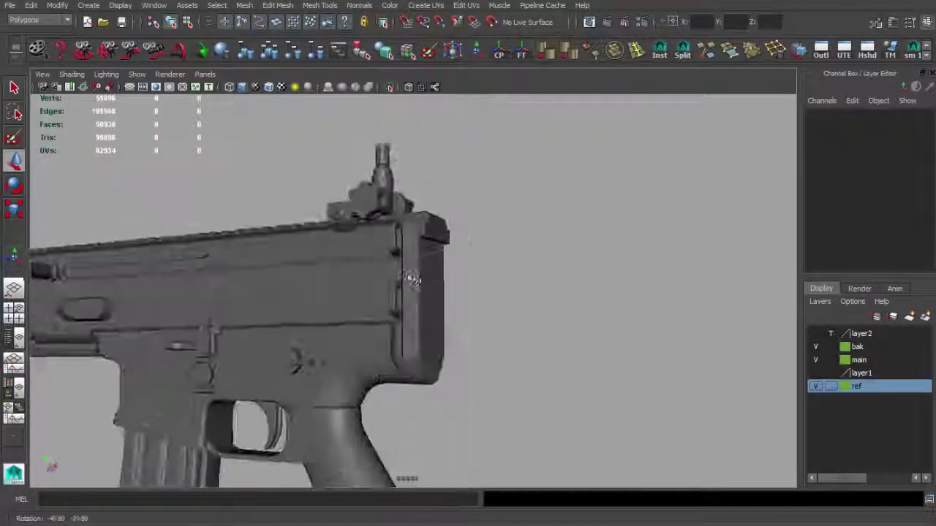
pyautogui.keyDown('alt'); pyautogui.moveTo(519, 399); pyautogui.dragTo(479, 385, button='right'); pyautogui.keyUp('alt')
pyautogui.keyDown('alt'); pyautogui.moveTo(479, 386); pyautogui.dragTo(420, 349); pyautogui.keyUp('alt')
pyautogui.click(394, 378)
pyautogui.press('F10')
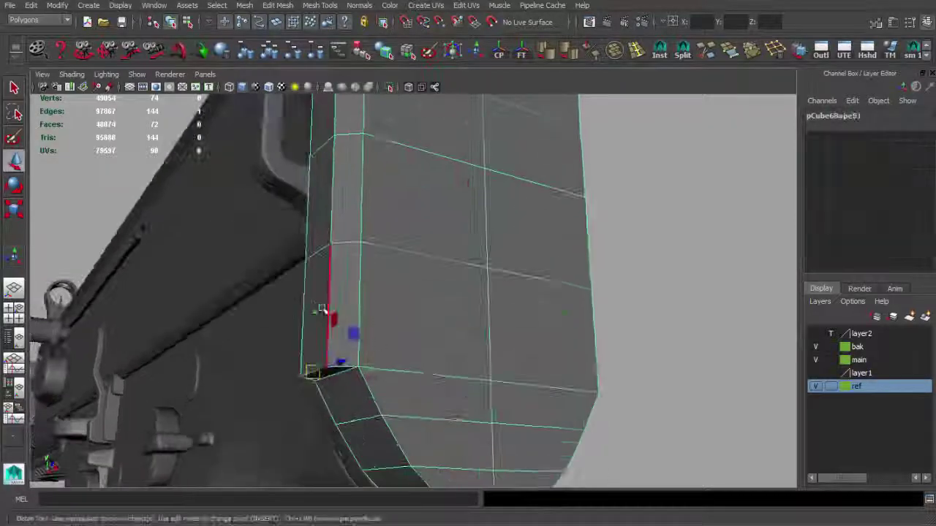
pyautogui.scroll(3, 302, 303)
pyautogui.keyDown('alt'); pyautogui.moveTo(302, 303); pyautogui.dragTo(286, 309); pyautogui.keyUp('alt')
pyautogui.keyDown('alt'); pyautogui.moveTo(286, 309); pyautogui.dragTo(487, 320, button='right'); pyautogui.keyUp('alt')
pyautogui.keyDown('alt'); pyautogui.moveTo(487, 320); pyautogui.dragTo(453, 346); pyautogui.keyUp('alt')
pyautogui.keyDown('alt'); pyautogui.moveTo(454, 345); pyautogui.dragTo(445, 351, button='right'); pyautogui.keyUp('alt')
pyautogui.keyDown('alt'); pyautogui.moveTo(445, 351); pyautogui.dragTo(410, 343); pyautogui.keyUp('alt')
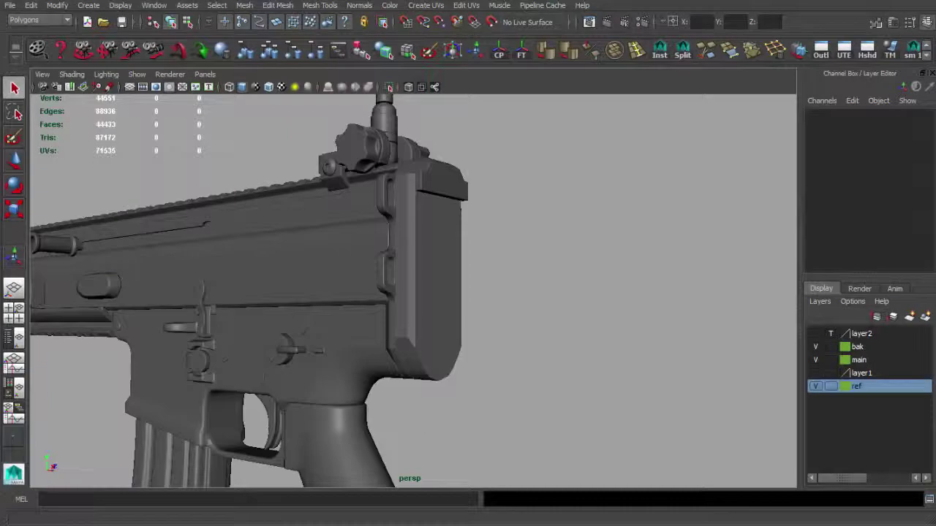
pyautogui.keyDown('alt'); pyautogui.moveTo(304, 381); pyautogui.dragTo(445, 328); pyautogui.keyUp('alt')
# Delete the thin strip and the column of side faces below it on the end-plate
pyautogui.click(444, 329)
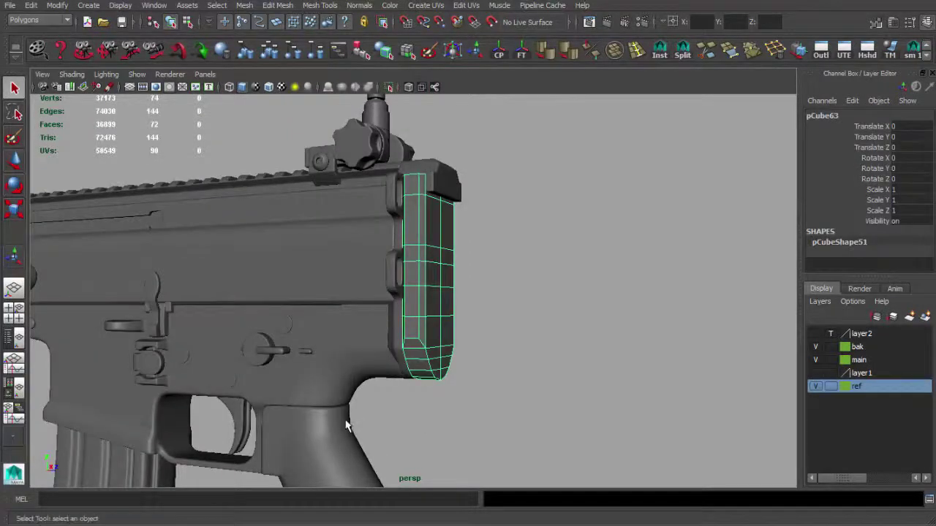
pyautogui.scroll(4, 413, 356)
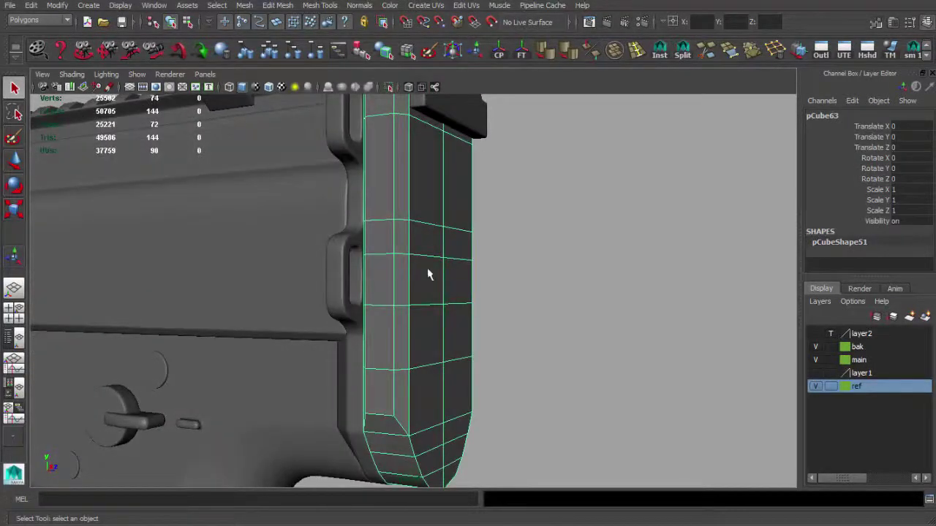
pyautogui.press('F11')
pyautogui.click(403, 289)
pyautogui.press('Delete')
pyautogui.moveTo(431, 288)
pyautogui.mouseDown()
pyautogui.moveTo(428, 324)
pyautogui.moveTo(457, 423)
pyautogui.mouseUp()
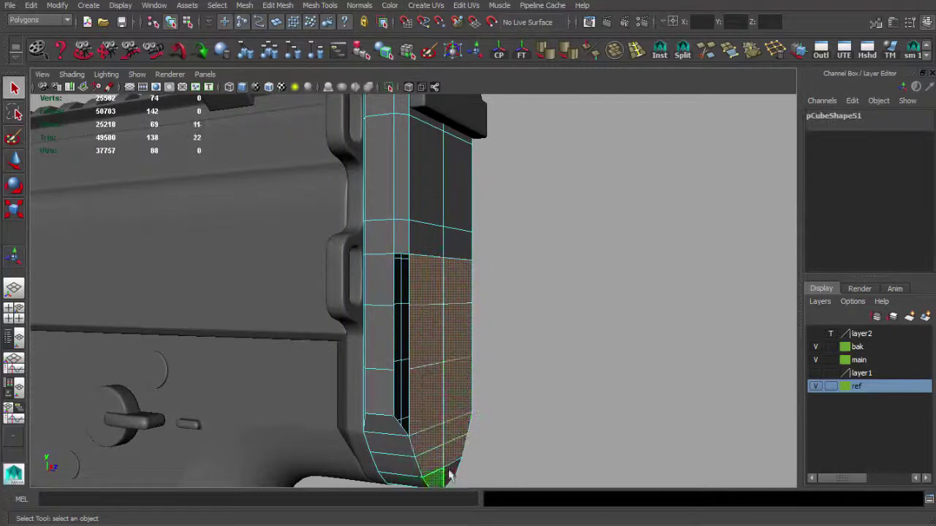
pyautogui.press('Delete')
# Extrude the opening's border edge out toward the hinge
pyautogui.keyDown('alt'); pyautogui.moveTo(418, 257); pyautogui.dragTo(420, 291); pyautogui.keyUp('alt')
pyautogui.click(422, 400)
pyautogui.keyDown('alt'); pyautogui.moveTo(445, 400); pyautogui.dragTo(444, 292); pyautogui.keyUp('alt')
pyautogui.hotkey('ctrl', 'e')
pyautogui.scroll(-3, 464, 336)
pyautogui.keyDown('alt'); pyautogui.moveTo(464, 335); pyautogui.dragTo(455, 355); pyautogui.keyUp('alt')
# Adjust end-plate vertices against the side reference view
pyautogui.press('space')
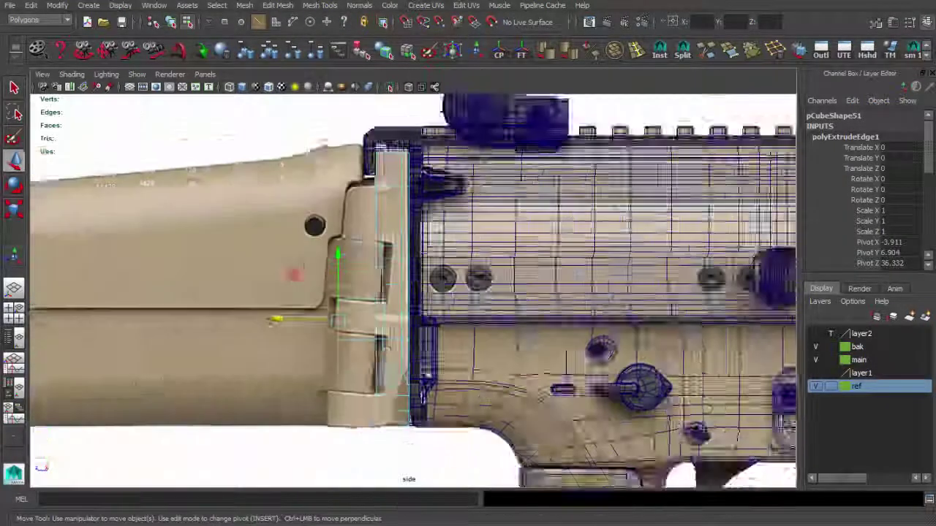
pyautogui.press('e')
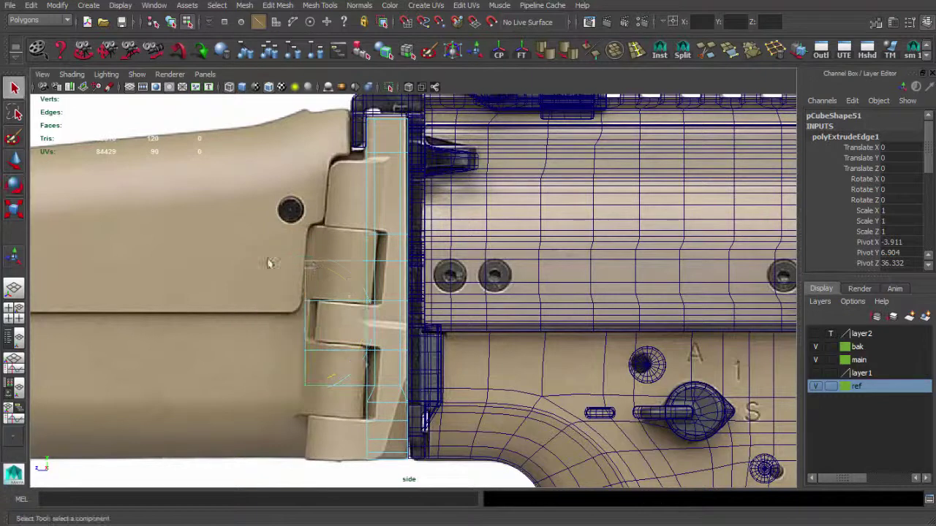
pyautogui.press('F9')
pyautogui.press('w')
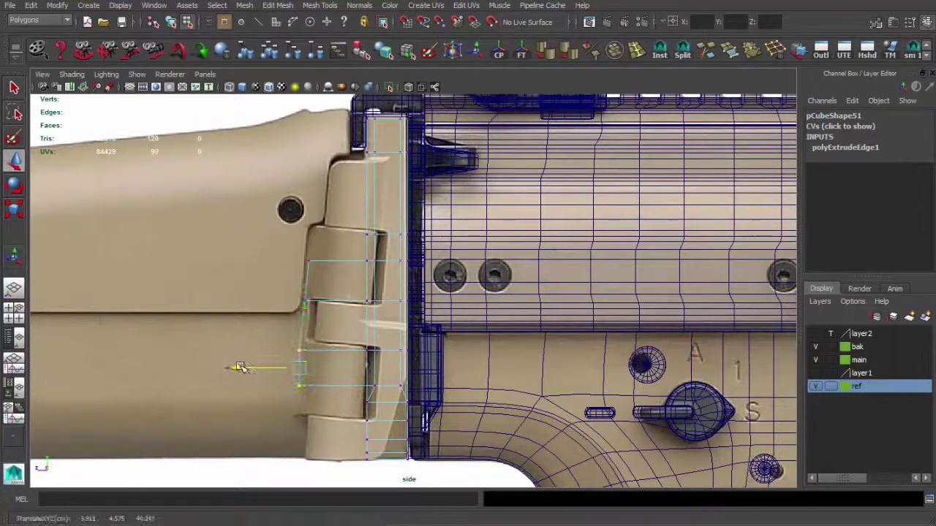
pyautogui.click(262, 285)
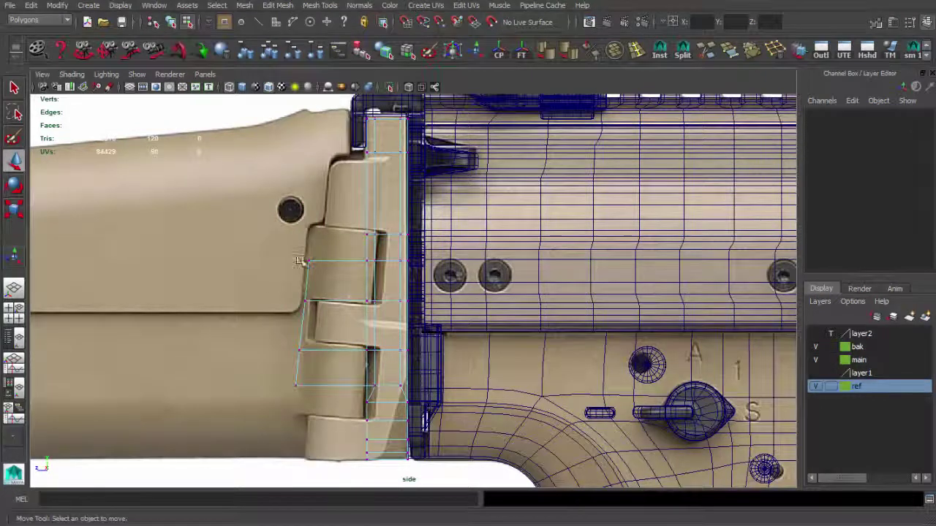
pyautogui.press('space')
# Separate the end-plate mesh into its own object, polySurface40
pyautogui.moveTo(367, 261)
pyautogui.mouseDown()
pyautogui.moveTo(488, 252)
pyautogui.moveTo(351, 287)
pyautogui.moveTo(341, 270)
pyautogui.mouseUp()
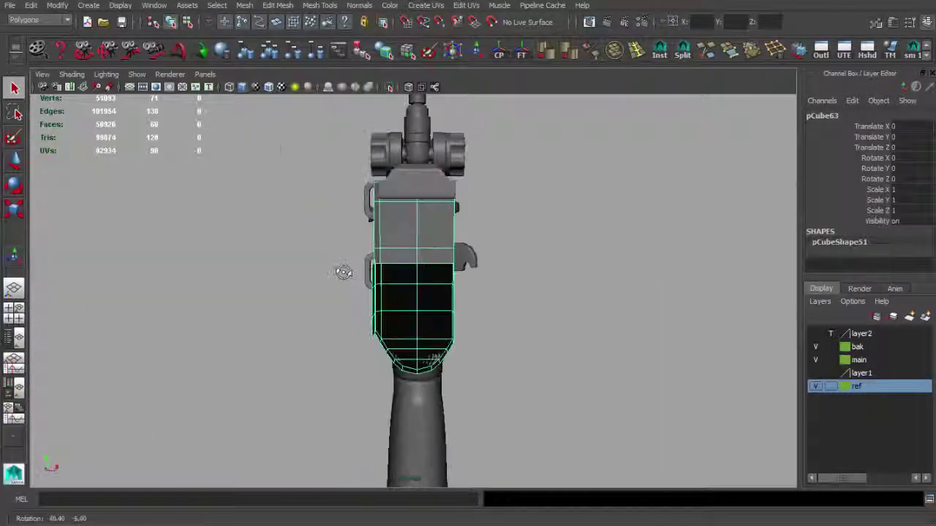
pyautogui.click(495, 133)
pyautogui.click(432, 219)
pyautogui.click(244, 5)
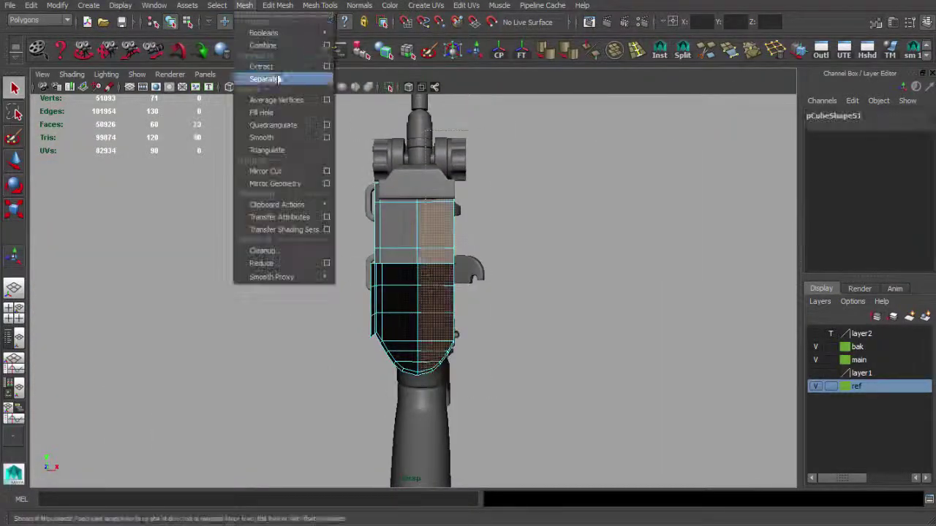
pyautogui.click(260, 77)
pyautogui.moveTo(445, 240)
pyautogui.keyDown('alt'); pyautogui.mouseDown()
pyautogui.moveTo(357, 261)
pyautogui.moveTo(495, 322)
pyautogui.moveTo(404, 386)
pyautogui.mouseUp(); pyautogui.keyUp('alt')
# Extrude the end-plate's lower edge and pull it outward to lengthen the side panel
pyautogui.press('F9')
pyautogui.click(434, 418)
pyautogui.press('w')
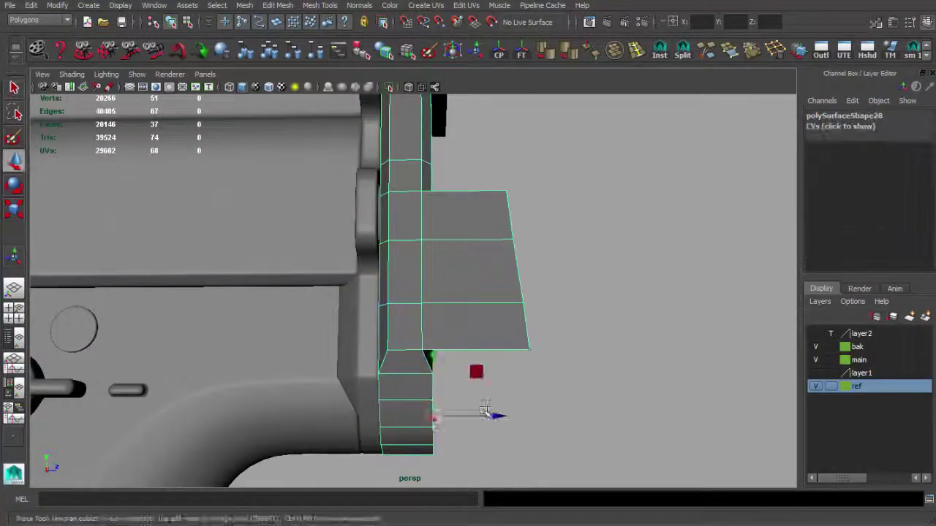
pyautogui.hotkey('ctrl', 'e')
pyautogui.moveTo(485, 415)
pyautogui.keyDown('alt'); pyautogui.mouseDown()
pyautogui.moveTo(484, 399)
pyautogui.moveTo(587, 397)
pyautogui.mouseUp(); pyautogui.keyUp('alt')
pyautogui.press('q')
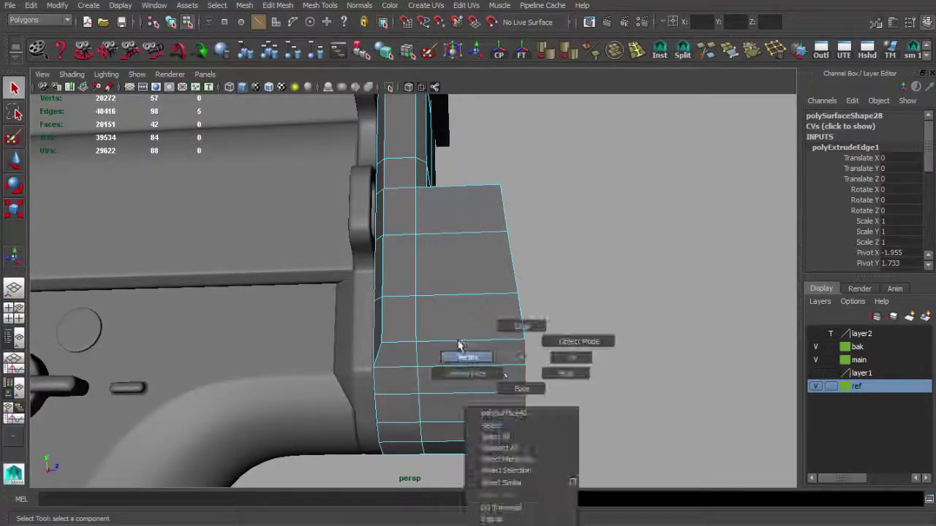
pyautogui.moveTo(497, 355); pyautogui.dragTo(555, 359, button='right')
pyautogui.keyDown('alt'); pyautogui.moveTo(480, 317); pyautogui.dragTo(378, 389); pyautogui.keyUp('alt')
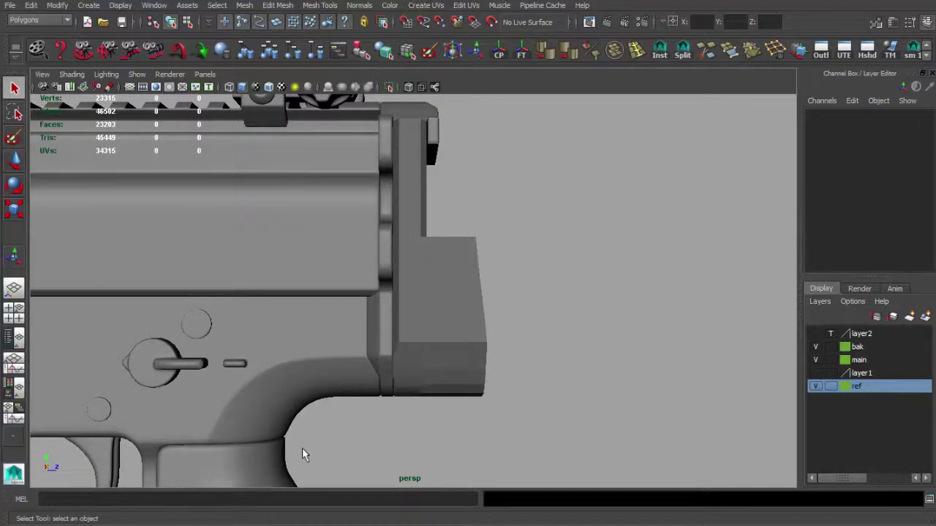
pyautogui.keyDown('alt'); pyautogui.moveTo(375, 386); pyautogui.dragTo(434, 292); pyautogui.keyUp('alt')
# Extrude the end-plate's upper-section faces outward
pyautogui.click(413, 220)
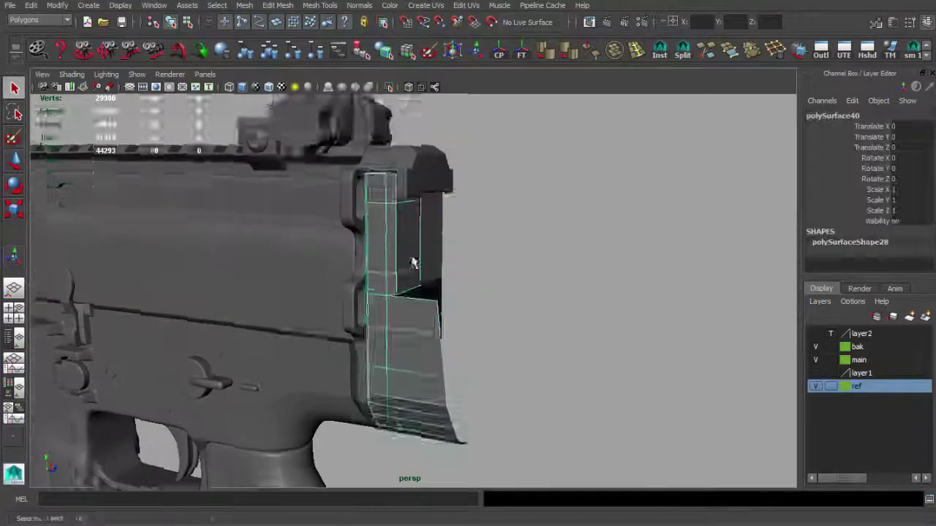
pyautogui.scroll(5, 414, 220)
pyautogui.click(637, 49)
pyautogui.press('q')
pyautogui.moveTo(411, 253)
pyautogui.mouseDown()
pyautogui.moveTo(410, 293)
pyautogui.moveTo(504, 300)
pyautogui.moveTo(572, 268)
pyautogui.moveTo(506, 263)
pyautogui.moveTo(488, 251)
pyautogui.mouseUp()
pyautogui.hotkey('ctrl', 'e')
pyautogui.click(505, 263)
# Nudge an end-plate edge in side view to match the reference hinge
pyautogui.press('space')
pyautogui.moveTo(554, 273); pyautogui.dragTo(600, 274)
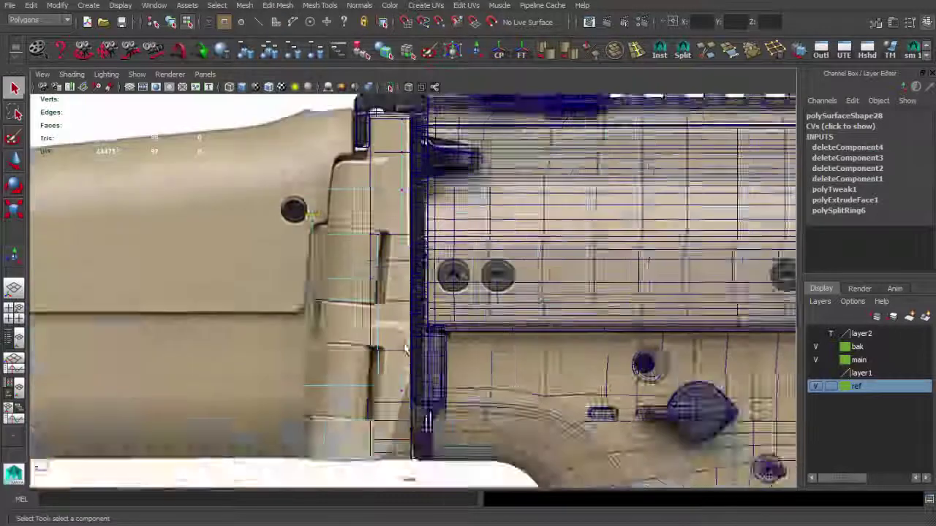
pyautogui.moveTo(279, 233); pyautogui.dragTo(285, 233)
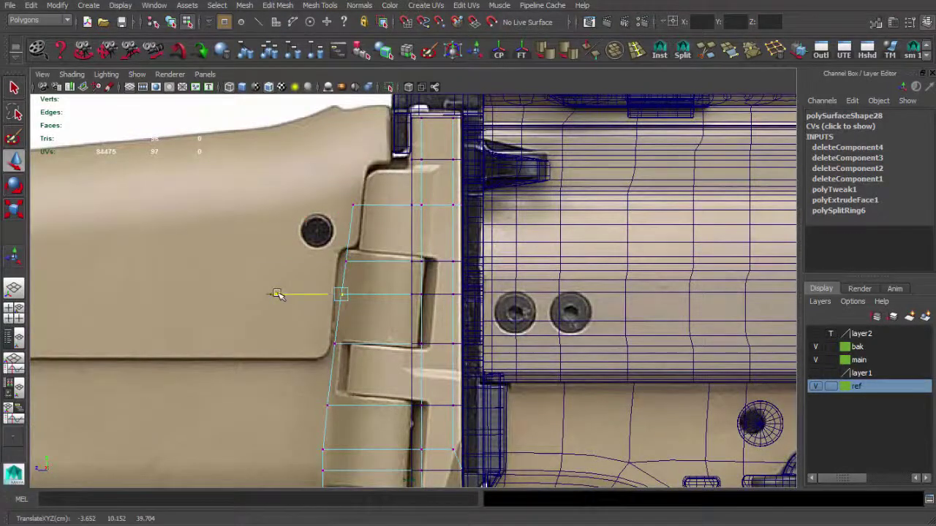
pyautogui.keyDown('alt'); pyautogui.moveTo(278, 294); pyautogui.dragTo(379, 274, button='middle'); pyautogui.keyUp('alt')
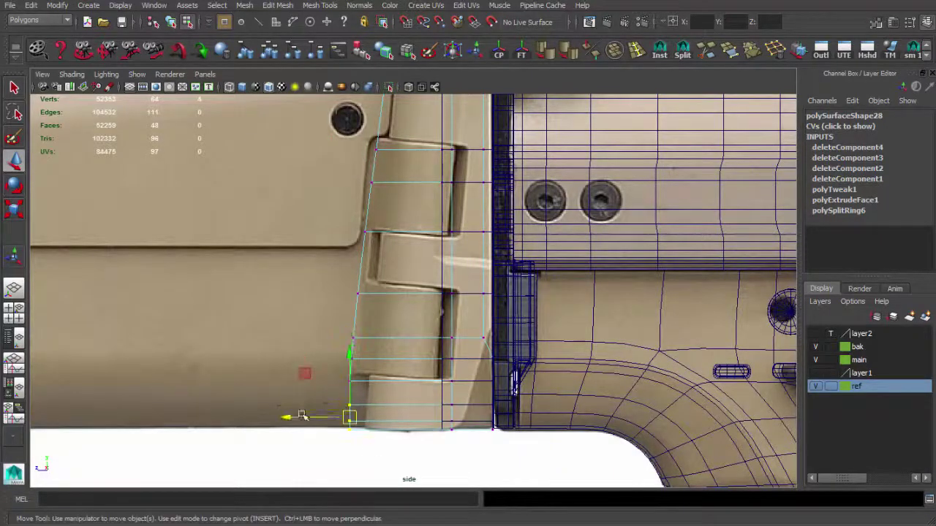
pyautogui.moveTo(297, 425)
pyautogui.keyDown('alt'); pyautogui.mouseDown(button='right')
pyautogui.moveTo(386, 192)
pyautogui.moveTo(391, 271)
pyautogui.mouseUp(button='right'); pyautogui.keyUp('alt')
pyautogui.press('space')
pyautogui.press('space')
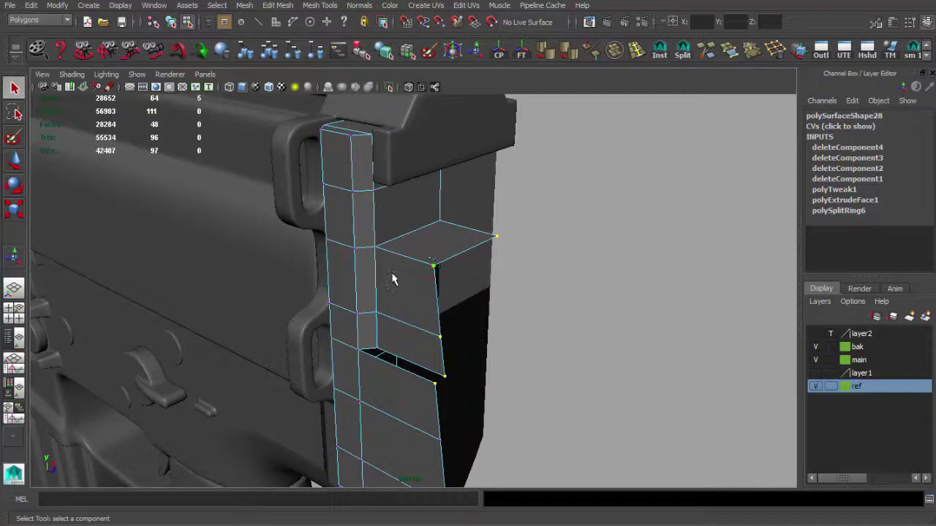
# Delete the shelf faces, extrude the open border edge twice, and remove the flap face
pyautogui.press('F11')
pyautogui.click(425, 218)
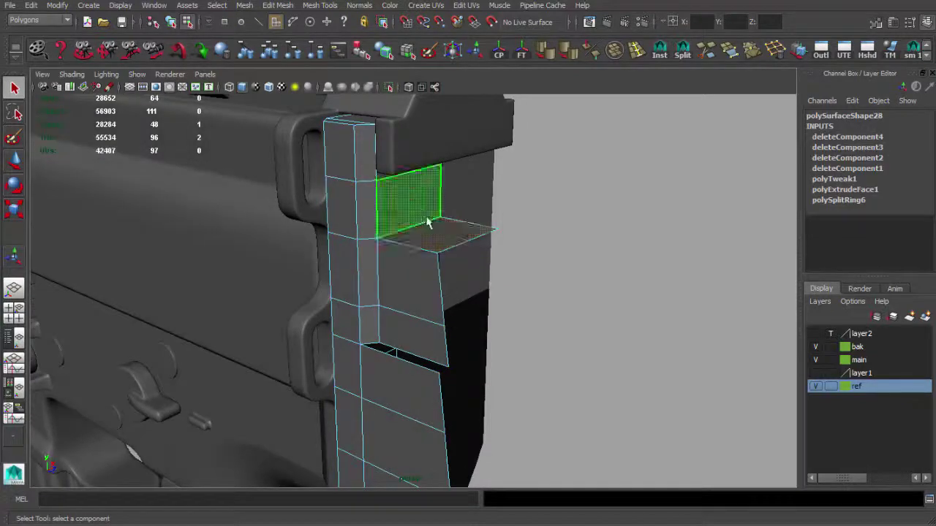
pyautogui.press('Delete')
pyautogui.click(442, 240)
pyautogui.press('Delete')
pyautogui.keyDown('alt'); pyautogui.moveTo(418, 236); pyautogui.dragTo(403, 198); pyautogui.keyUp('alt')
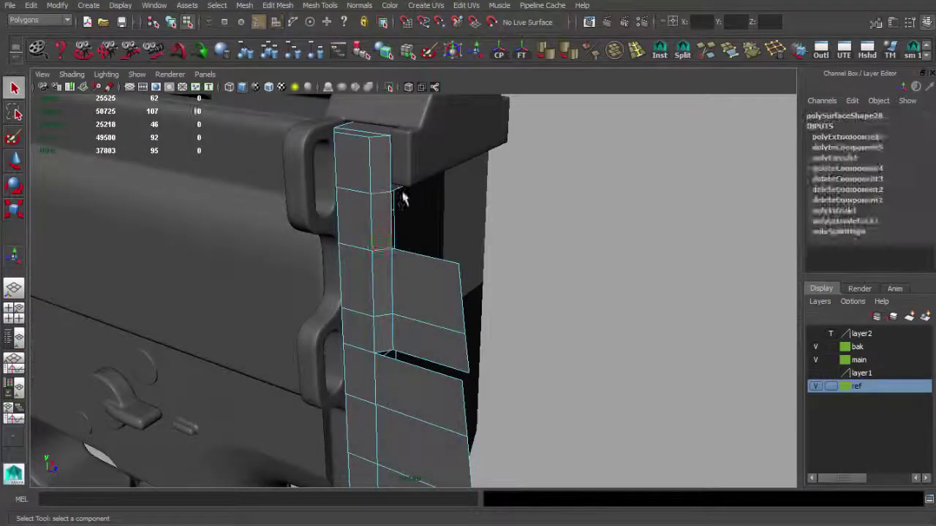
pyautogui.press('w')
pyautogui.moveTo(471, 189)
pyautogui.keyDown('shift'); pyautogui.mouseDown()
pyautogui.moveTo(534, 195)
pyautogui.moveTo(522, 256)
pyautogui.moveTo(529, 251)
pyautogui.mouseUp(); pyautogui.keyUp('shift')
pyautogui.press('Delete')
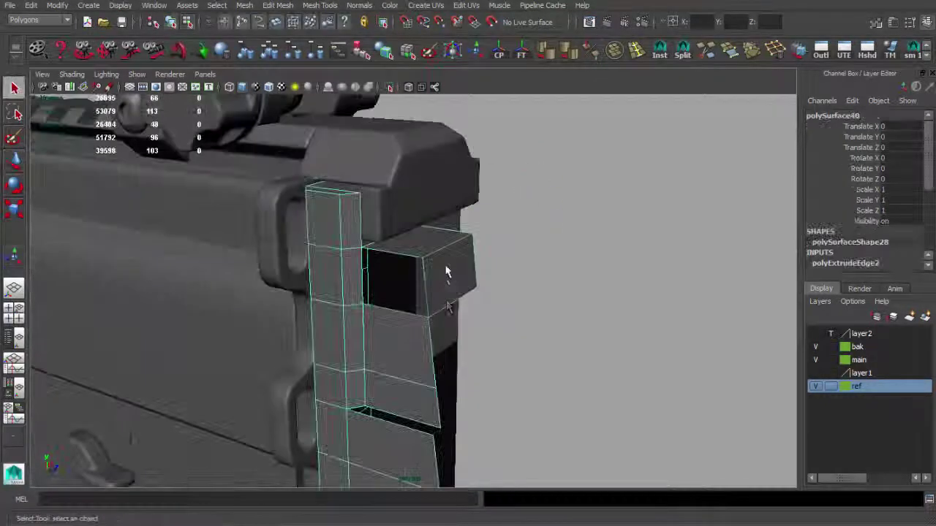
# Fill the gap with Append to Polygon and merge the slot vertices closed
pyautogui.click(707, 50)
pyautogui.click(368, 293)
pyautogui.press('Return')
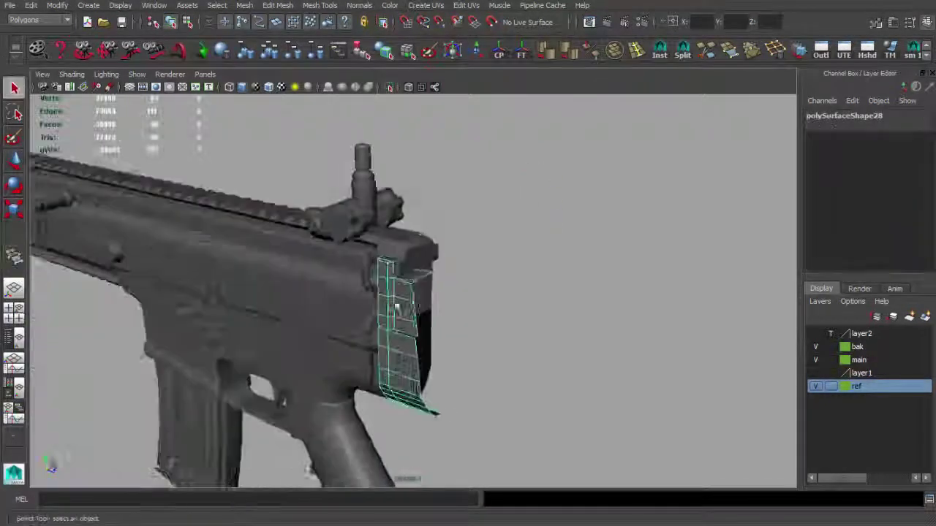
pyautogui.keyDown('alt'); pyautogui.moveTo(556, 329); pyautogui.dragTo(739, 415, button='right'); pyautogui.keyUp('alt')
pyautogui.click(454, 329)
pyautogui.keyDown('alt'); pyautogui.moveTo(454, 329); pyautogui.dragTo(509, 319); pyautogui.keyUp('alt')
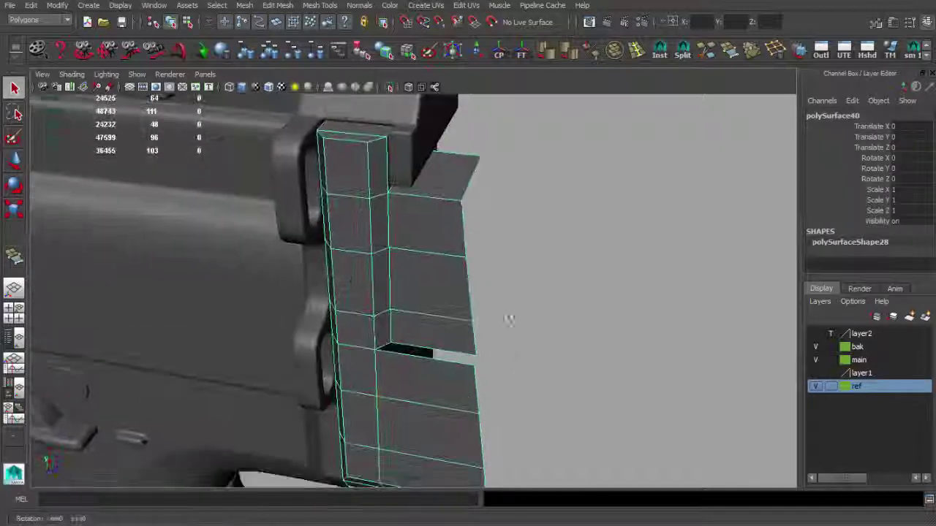
pyautogui.press('F9')
pyautogui.moveTo(429, 351)
pyautogui.keyDown('alt'); pyautogui.mouseDown()
pyautogui.moveTo(464, 367)
pyautogui.moveTo(371, 333)
pyautogui.moveTo(444, 347)
pyautogui.mouseUp(); pyautogui.keyUp('alt')
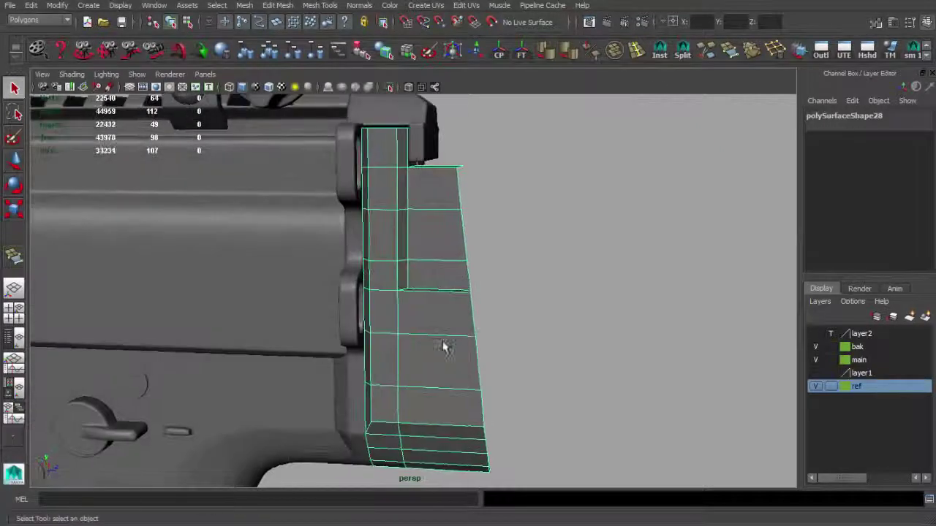
# Insert an edge loop across the end-plate and shift its vertices in side view
pyautogui.click(660, 53)
pyautogui.click(446, 296)
pyautogui.press('space')
pyautogui.moveTo(446, 295); pyautogui.dragTo(372, 260)
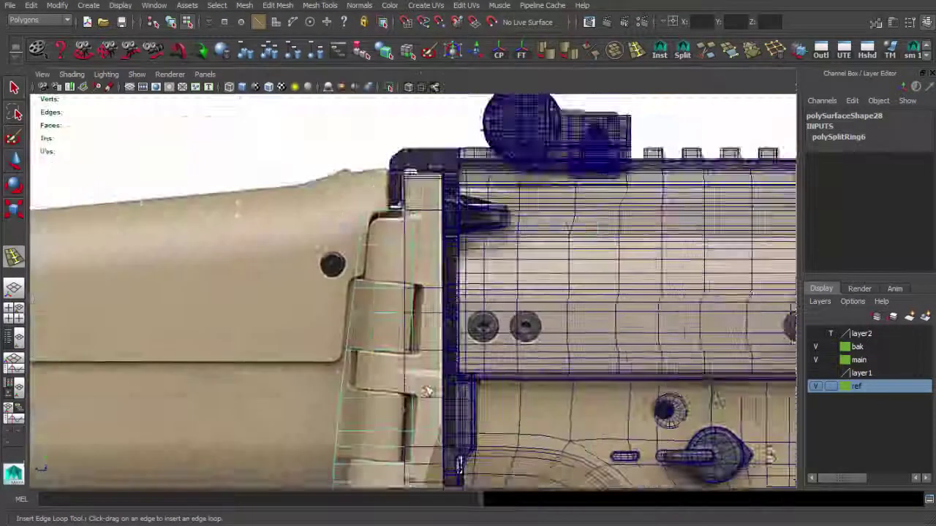
pyautogui.press('q')
pyautogui.click(386, 261)
pyautogui.press('w')
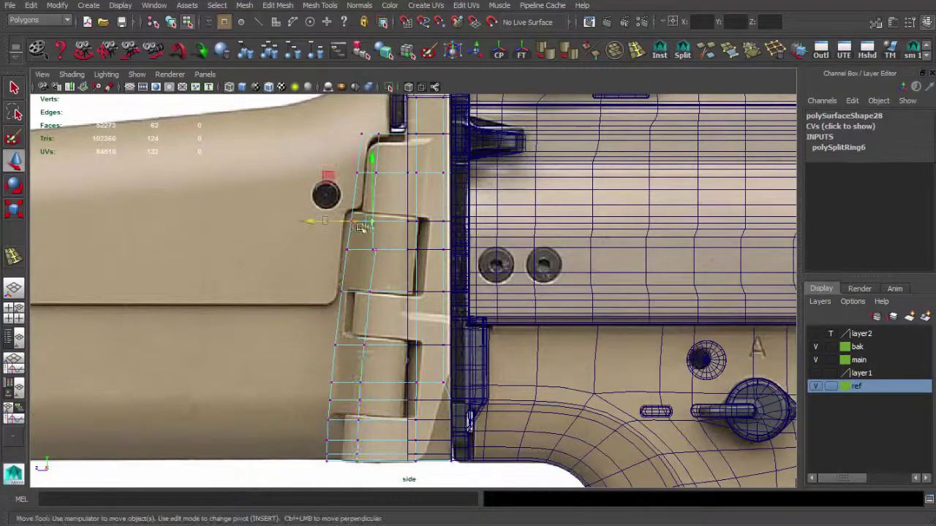
pyautogui.press('F8')
# Select the side image plane and load a new image from the weapons folder
pyautogui.press('a')
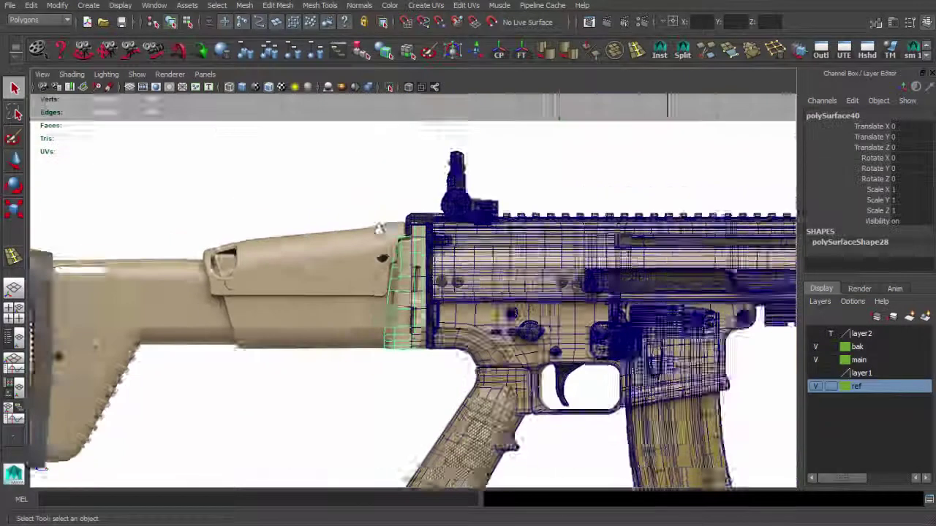
pyautogui.click(347, 220)
pyautogui.hotkey('ctrl', 'a')
pyautogui.click(896, 373)
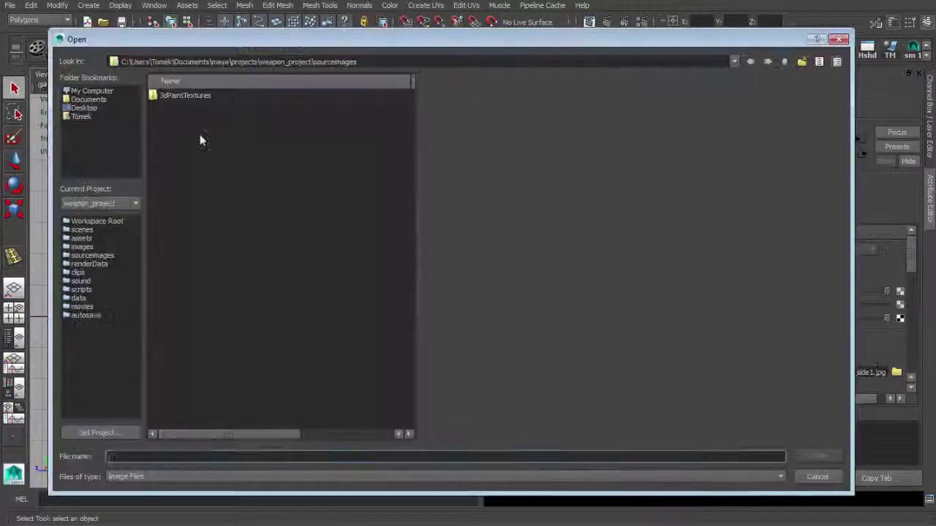
pyautogui.doubleClick(173, 106)
pyautogui.click(176, 96)
pyautogui.click(818, 456)
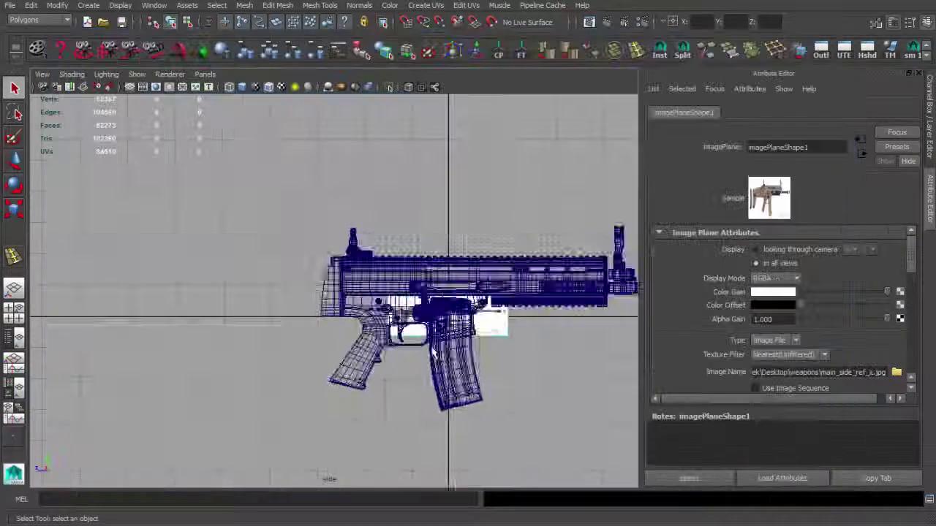
pyautogui.scroll(3, 569, 360)
# Swap the image plane's file to main_ref_side1_add.jpg and confirm the path
pyautogui.click(897, 373)
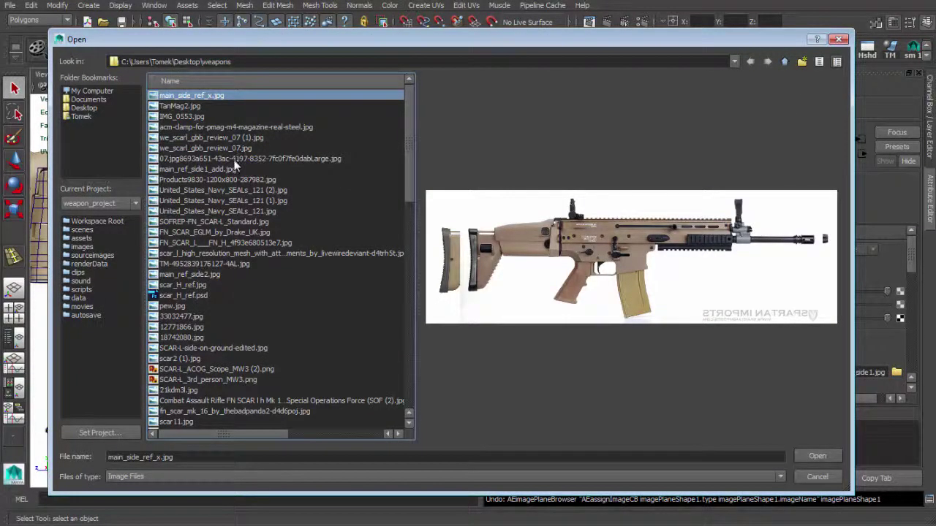
pyautogui.click(183, 170)
pyautogui.click(818, 456)
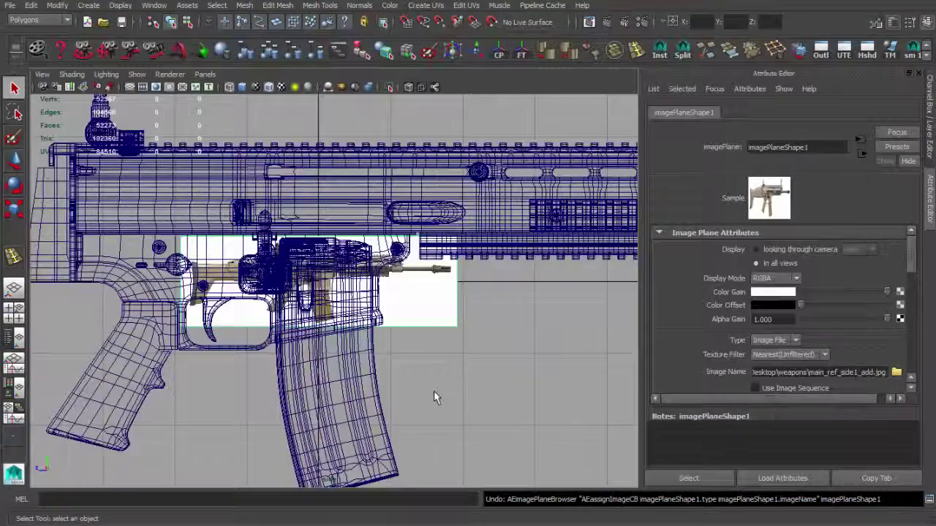
pyautogui.scroll(-3, 836, 364)
pyautogui.scroll(-3, 835, 363)
pyautogui.scroll(3, 836, 363)
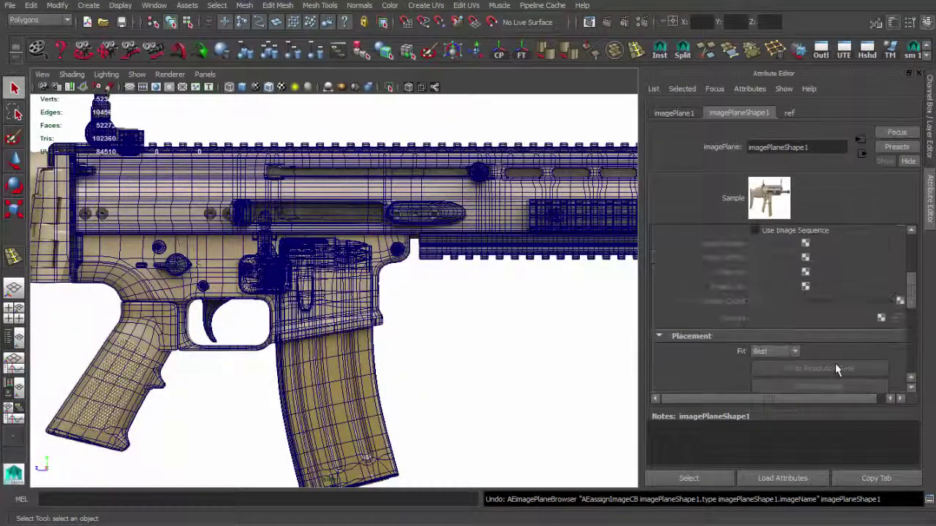
pyautogui.scroll(3, 835, 363)
pyautogui.press('Return')
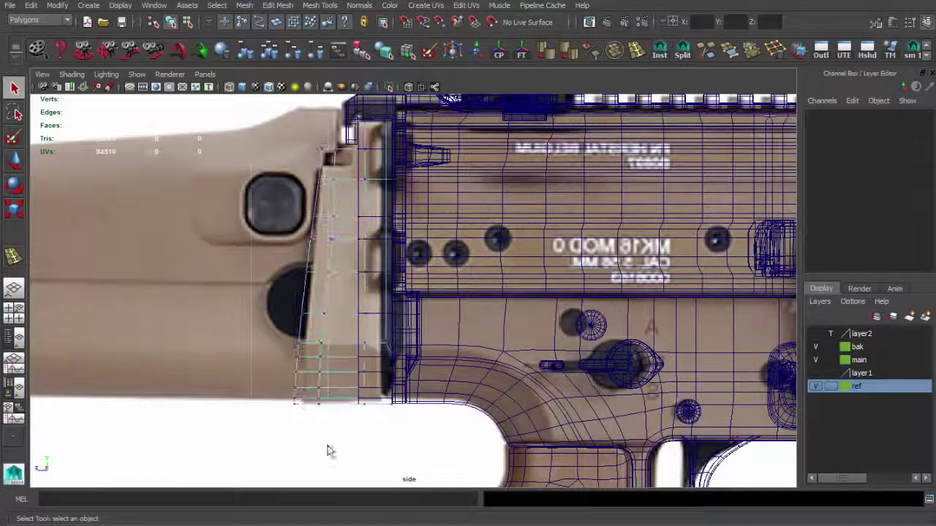
# Extrude a selected face on the end-plate in the perspective view
pyautogui.press('w')
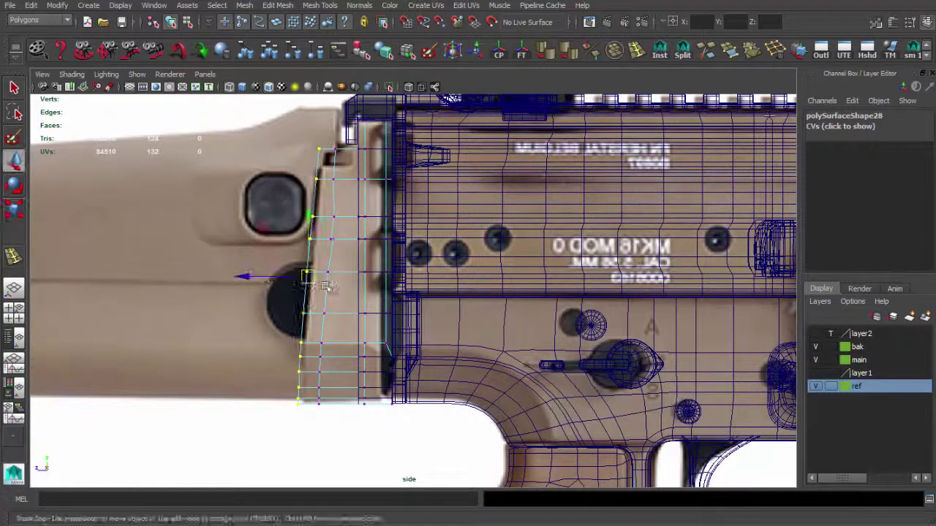
pyautogui.scroll(2, 329, 262)
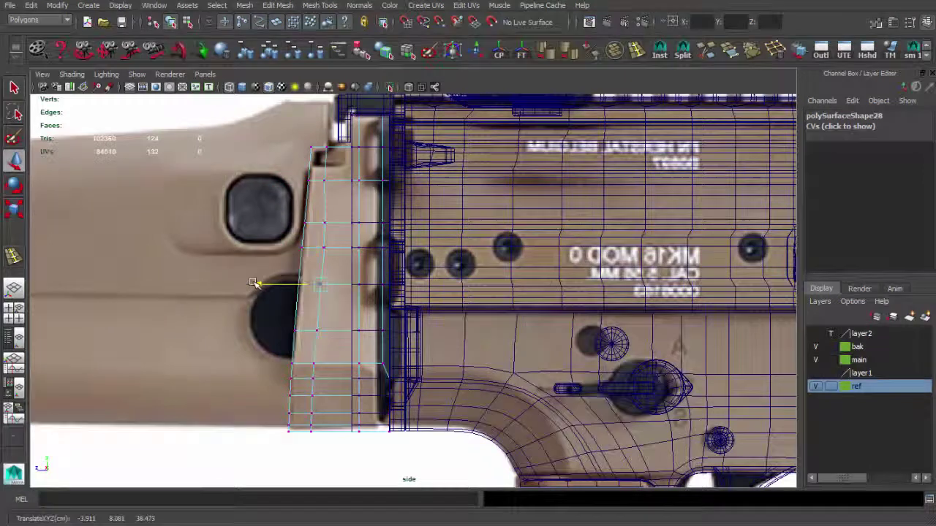
pyautogui.scroll(2, 293, 252)
pyautogui.scroll(-3, 316, 304)
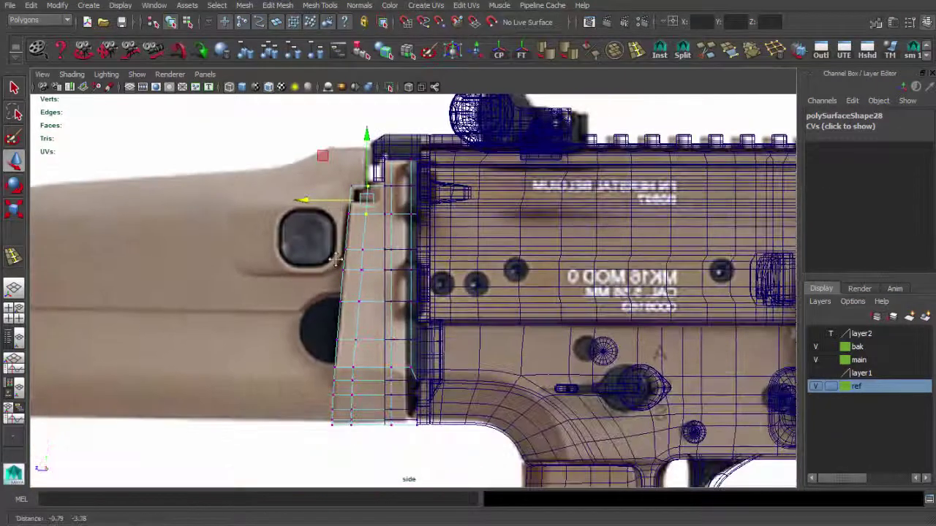
pyautogui.press('space')
pyautogui.press('space')
pyautogui.press('F8')
pyautogui.press('q')
pyautogui.press('F11')
pyautogui.click(439, 255)
pyautogui.moveTo(439, 256)
pyautogui.keyDown('alt'); pyautogui.mouseDown()
pyautogui.moveTo(412, 312)
pyautogui.moveTo(409, 292)
pyautogui.moveTo(462, 296)
pyautogui.moveTo(497, 359)
pyautogui.mouseUp(); pyautogui.keyUp('alt')
pyautogui.click(366, 271)
pyautogui.hotkey('ctrl', 'e')
# Select an edge of the extrusion, then frame the stock part in view
pyautogui.press('F10')
pyautogui.click(498, 299)
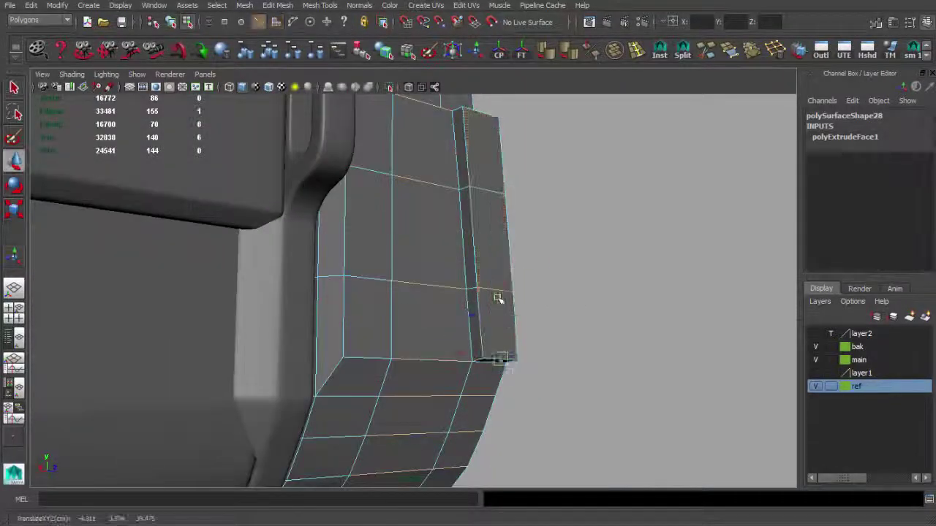
pyautogui.keyDown('alt'); pyautogui.moveTo(498, 299); pyautogui.dragTo(422, 298); pyautogui.keyUp('alt')
pyautogui.moveTo(488, 304)
pyautogui.keyDown('alt'); pyautogui.mouseDown()
pyautogui.moveTo(330, 313)
pyautogui.moveTo(330, 288)
pyautogui.moveTo(519, 322)
pyautogui.moveTo(266, 326)
pyautogui.mouseUp(); pyautogui.keyUp('alt')
pyautogui.press('F8')
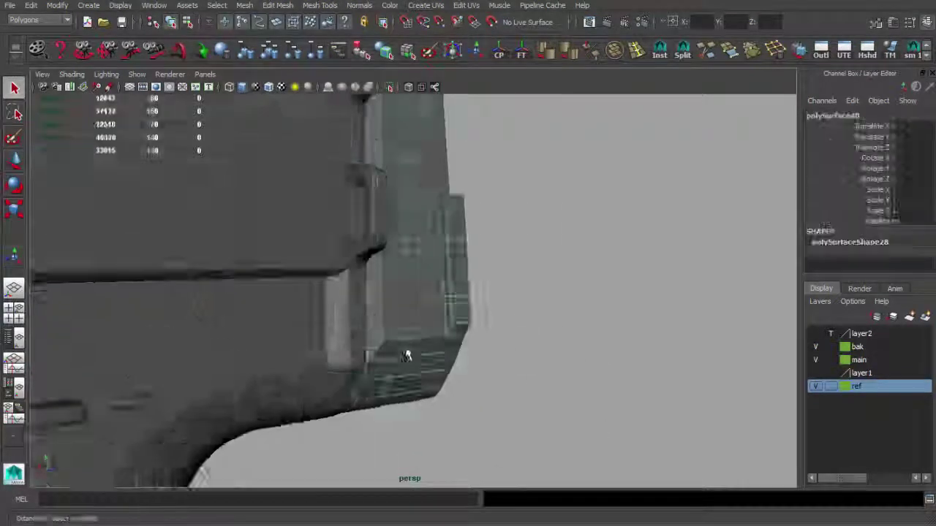
pyautogui.press('f')
pyautogui.moveTo(508, 403)
pyautogui.keyDown('alt'); pyautogui.mouseDown()
pyautogui.moveTo(380, 339)
pyautogui.moveTo(374, 262)
pyautogui.moveTo(426, 253)
pyautogui.mouseUp(); pyautogui.keyUp('alt')
pyautogui.click(427, 253)
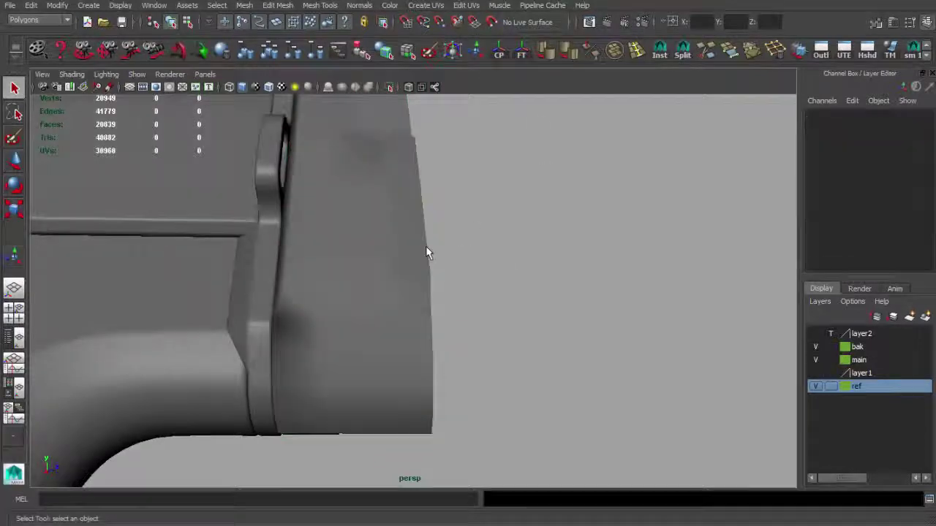
pyautogui.press('F10')
pyautogui.scroll(3, 401, 256)
pyautogui.scroll(-3, 401, 256)
# Insert an edge loop across the hinge block
pyautogui.press('w')
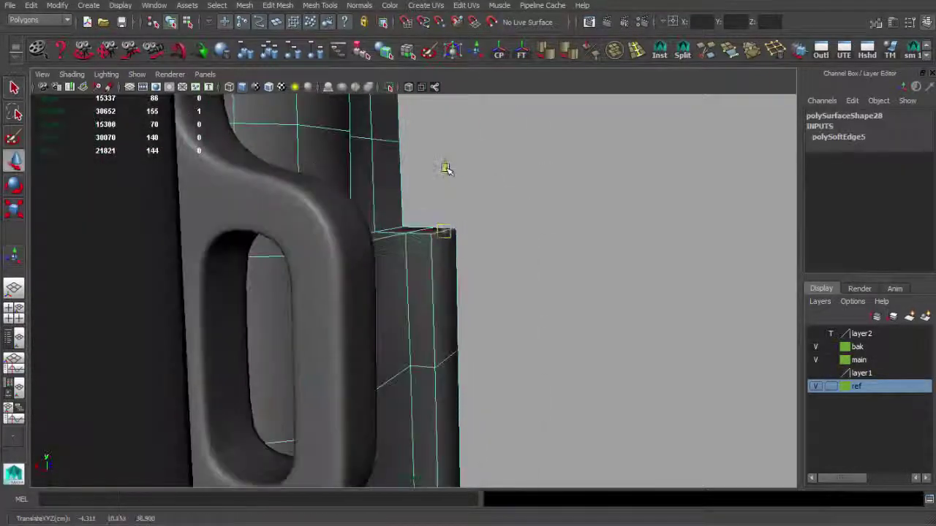
pyautogui.keyDown('alt'); pyautogui.moveTo(450, 247); pyautogui.dragTo(549, 135); pyautogui.keyUp('alt')
pyautogui.moveTo(612, 87)
pyautogui.keyDown('alt'); pyautogui.mouseDown()
pyautogui.moveTo(359, 246)
pyautogui.moveTo(373, 239)
pyautogui.mouseUp(); pyautogui.keyUp('alt')
pyautogui.click(401, 265)
pyautogui.click(416, 241)
pyautogui.hotkey('ctrl', 'z')
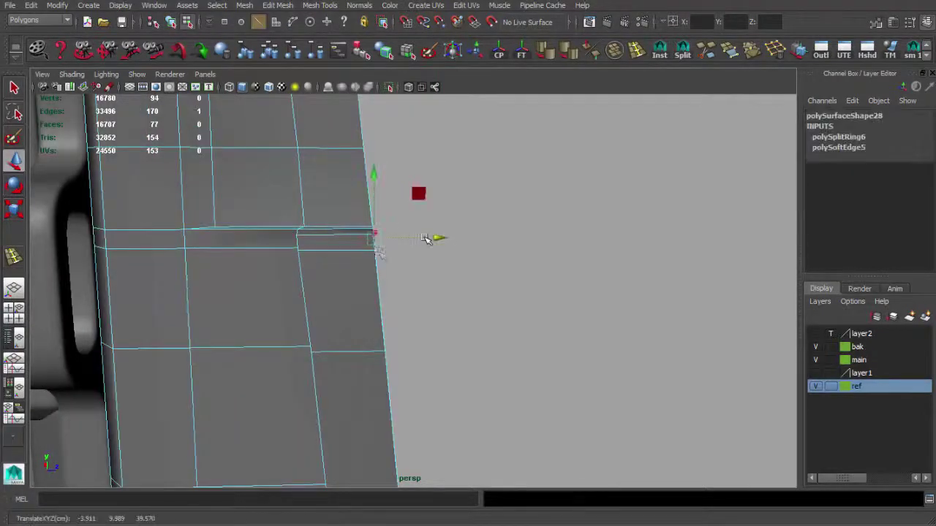
pyautogui.keyDown('alt'); pyautogui.moveTo(432, 238); pyautogui.dragTo(360, 252); pyautogui.keyUp('alt')
pyautogui.moveTo(418, 241)
pyautogui.keyDown('alt'); pyautogui.mouseDown()
pyautogui.moveTo(299, 258)
pyautogui.moveTo(399, 195)
pyautogui.mouseUp(); pyautogui.keyUp('alt')
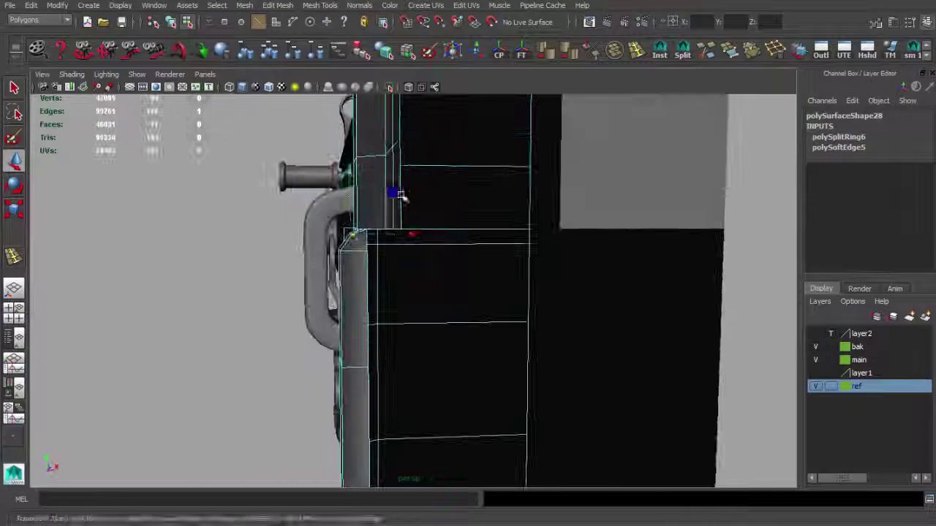
pyautogui.press('F8')
pyautogui.keyDown('alt'); pyautogui.moveTo(351, 292); pyautogui.dragTo(416, 330); pyautogui.keyUp('alt')
pyautogui.moveTo(415, 329)
pyautogui.keyDown('alt'); pyautogui.mouseDown(button='right')
pyautogui.moveTo(368, 303)
pyautogui.moveTo(349, 228)
pyautogui.moveTo(309, 351)
pyautogui.moveTo(367, 334)
pyautogui.mouseUp(button='right'); pyautogui.keyUp('alt')
# In side view with reference textures shown, scale the plate's selected vertices flat along X
pyautogui.press('space')
pyautogui.press('6')
pyautogui.press('F8')
pyautogui.click(310, 351)
pyautogui.press('w')
pyautogui.moveTo(302, 330)
pyautogui.keyDown('alt'); pyautogui.mouseDown(button='right')
pyautogui.moveTo(343, 366)
pyautogui.moveTo(390, 237)
pyautogui.mouseUp(button='right'); pyautogui.keyUp('alt')
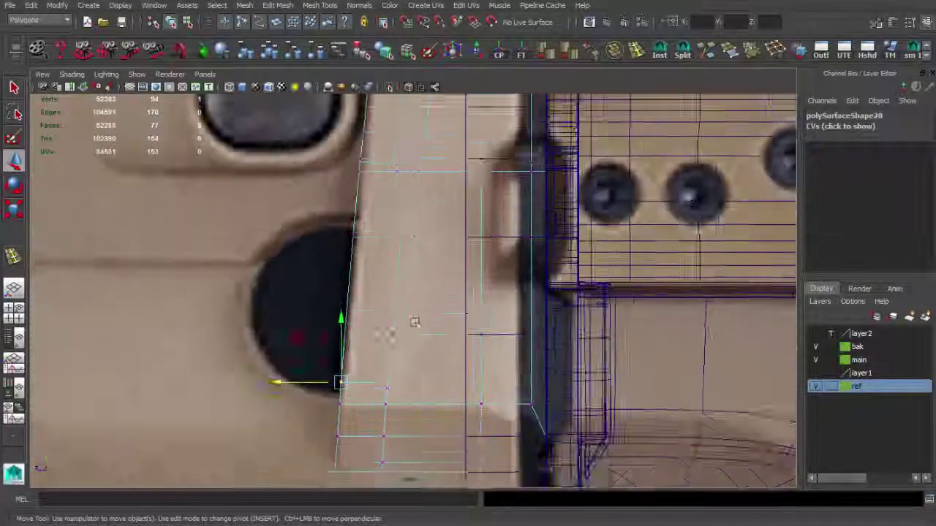
pyautogui.press('r')
pyautogui.moveTo(340, 221); pyautogui.dragTo(423, 221)
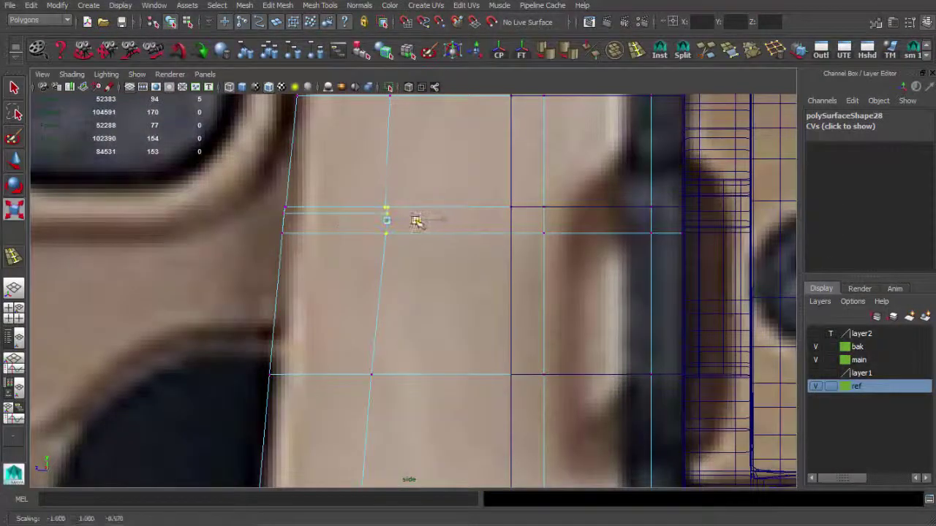
# Back in perspective, select a vertex on the plate corner for moving
pyautogui.press('space')
pyautogui.press('space')
pyautogui.press('F8')
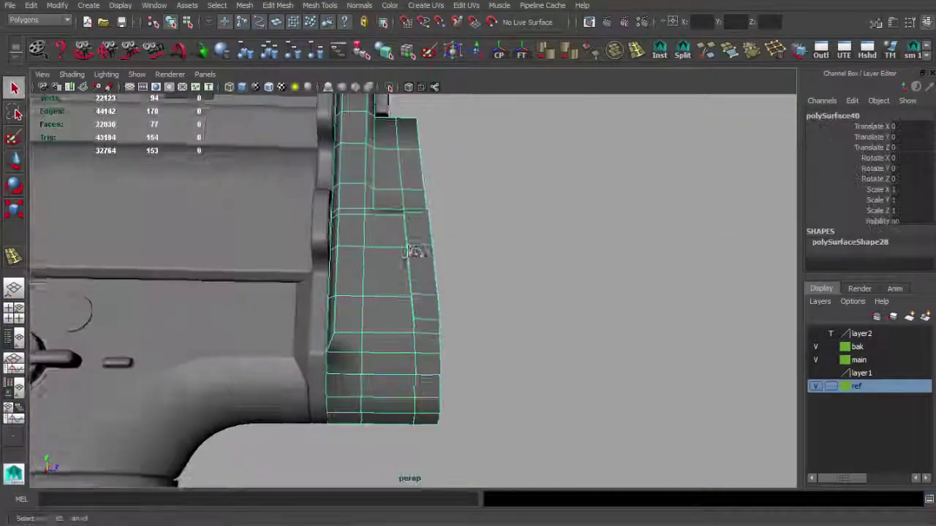
pyautogui.keyDown('alt'); pyautogui.moveTo(418, 251); pyautogui.dragTo(428, 307, button='right'); pyautogui.keyUp('alt')
pyautogui.press('F9')
pyautogui.click(420, 307)
pyautogui.press('w')
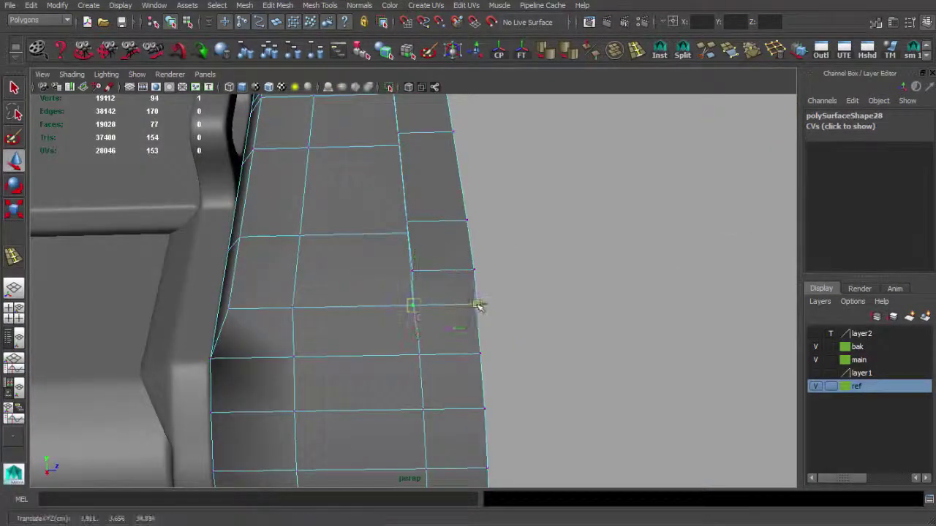
pyautogui.press('F8')
pyautogui.press('q')
# Extrude the plate's bottom edge outward into a new face and merge its end vertex
pyautogui.moveTo(468, 276)
pyautogui.keyDown('alt'); pyautogui.mouseDown()
pyautogui.moveTo(364, 381)
pyautogui.moveTo(362, 299)
pyautogui.mouseUp(); pyautogui.keyUp('alt')
pyautogui.press('F10')
pyautogui.click(412, 374)
pyautogui.hotkey('ctrl', 'e')
pyautogui.moveTo(412, 374)
pyautogui.keyDown('alt'); pyautogui.mouseDown()
pyautogui.moveTo(428, 310)
pyautogui.moveTo(361, 209)
pyautogui.moveTo(475, 302)
pyautogui.moveTo(495, 427)
pyautogui.mouseUp(); pyautogui.keyUp('alt')
pyautogui.press('F8')
pyautogui.press('F8')
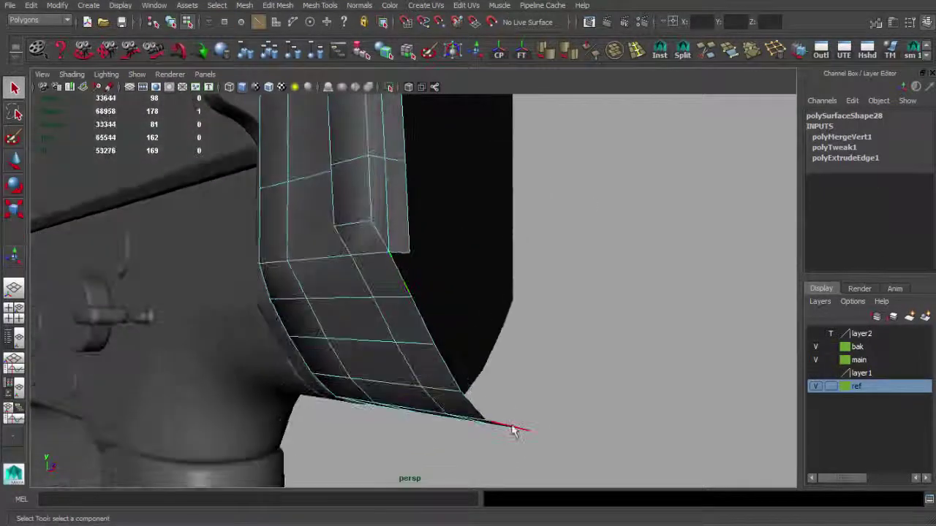
# Extrude the strip's outer edge to pull out another row along the curve
pyautogui.click(514, 430)
pyautogui.hotkey('ctrl', 'e')
pyautogui.keyDown('alt'); pyautogui.moveTo(513, 430); pyautogui.dragTo(503, 311); pyautogui.keyUp('alt')
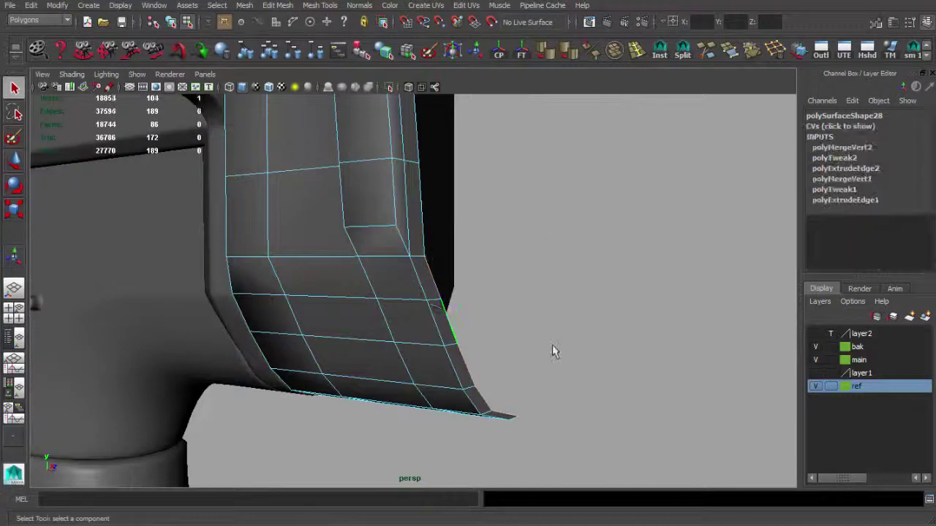
pyautogui.moveTo(554, 351)
pyautogui.keyDown('alt'); pyautogui.mouseDown()
pyautogui.moveTo(519, 415)
pyautogui.moveTo(560, 368)
pyautogui.mouseUp(); pyautogui.keyUp('alt')
# Move the vertex at the strip's end into place and merge it
pyautogui.click(484, 401)
pyautogui.press('w')
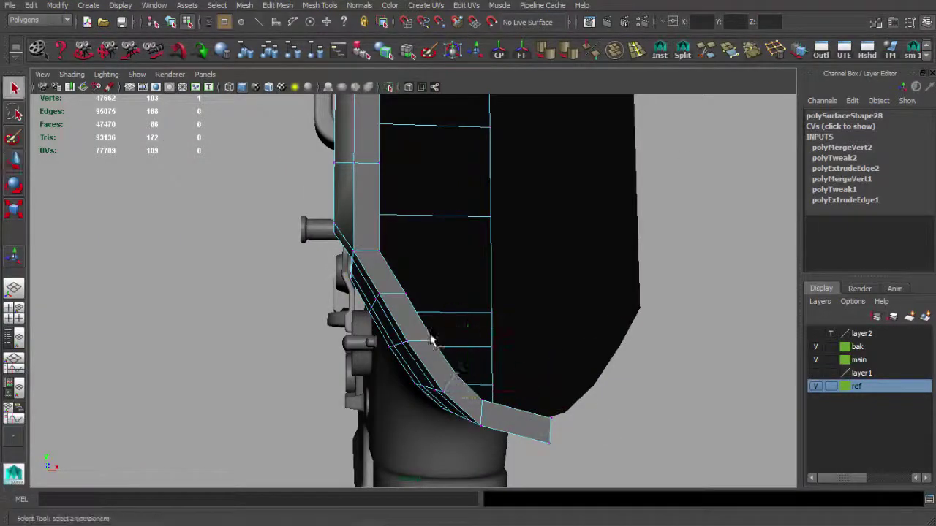
pyautogui.moveTo(472, 287)
pyautogui.keyDown('alt'); pyautogui.mouseDown()
pyautogui.moveTo(528, 383)
pyautogui.moveTo(508, 416)
pyautogui.moveTo(495, 386)
pyautogui.moveTo(525, 356)
pyautogui.moveTo(532, 407)
pyautogui.mouseUp(); pyautogui.keyUp('alt')
pyautogui.press('q')
pyautogui.press('w')
pyautogui.press('F8')
pyautogui.moveTo(497, 378)
pyautogui.keyDown('alt'); pyautogui.mouseDown()
pyautogui.moveTo(360, 328)
pyautogui.moveTo(397, 346)
pyautogui.moveTo(487, 286)
pyautogui.moveTo(480, 239)
pyautogui.moveTo(428, 271)
pyautogui.mouseUp(); pyautogui.keyUp('alt')
# Check the stock hinge reference photo, then move it out of the way
pyautogui.keyDown('shift'); pyautogui.moveTo(508, 178); pyautogui.dragTo(455, 192, button='right'); pyautogui.keyUp('shift')
pyautogui.keyDown('alt'); pyautogui.moveTo(456, 192); pyautogui.dragTo(461, 286); pyautogui.keyUp('alt')
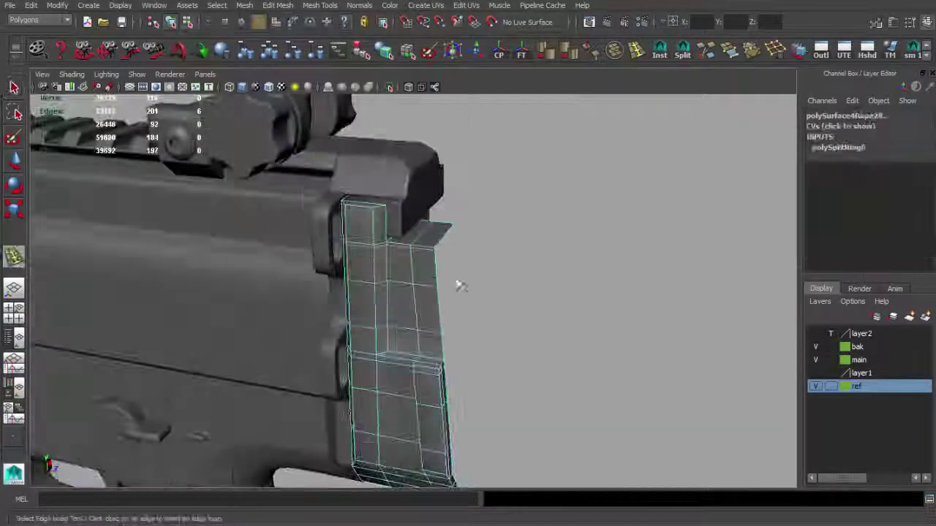
pyautogui.moveTo(145, 393); pyautogui.dragTo(144, 354)
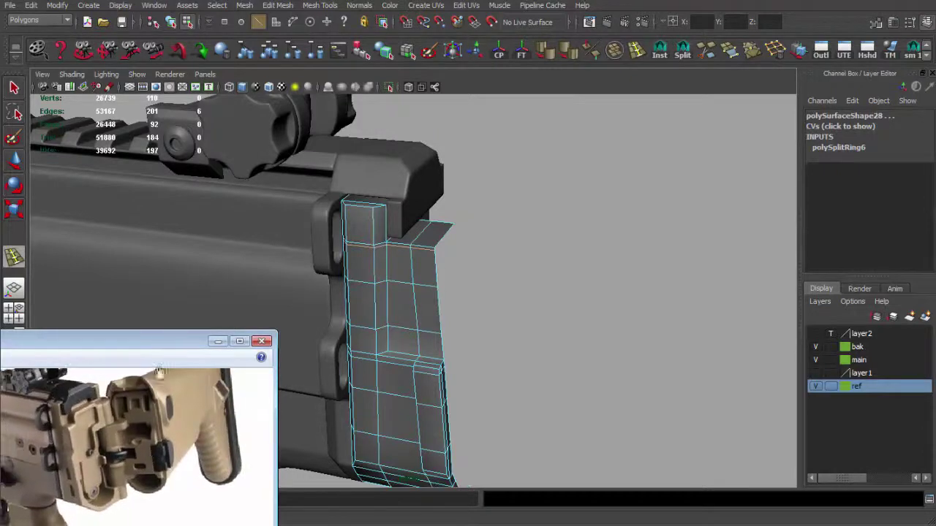
pyautogui.moveTo(166, 348); pyautogui.dragTo(174, 337)
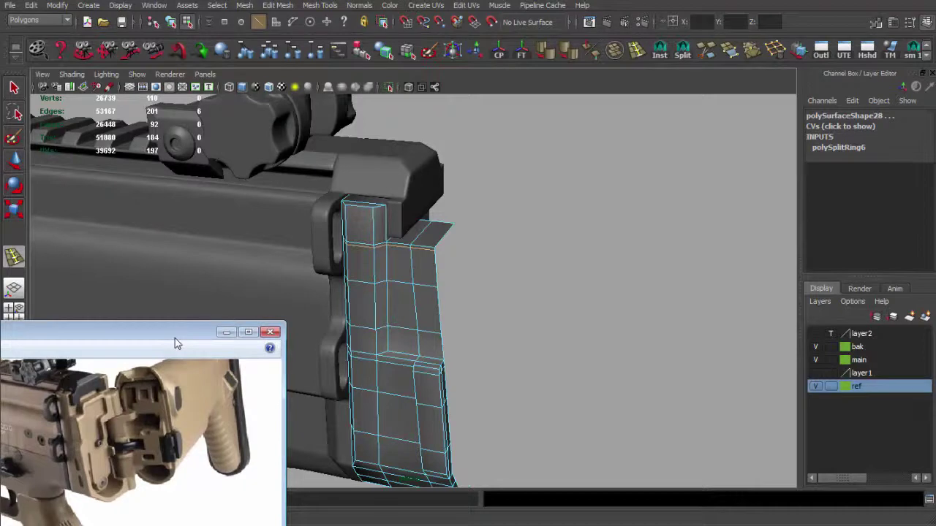
pyautogui.moveTo(175, 344); pyautogui.dragTo(110, 522)
pyautogui.scroll(5, 416, 330)
# Insert a vertical edge loop near the end-plate's edge, redoing a misplaced one
pyautogui.keyDown('alt'); pyautogui.moveTo(429, 255); pyautogui.dragTo(480, 263); pyautogui.keyUp('alt')
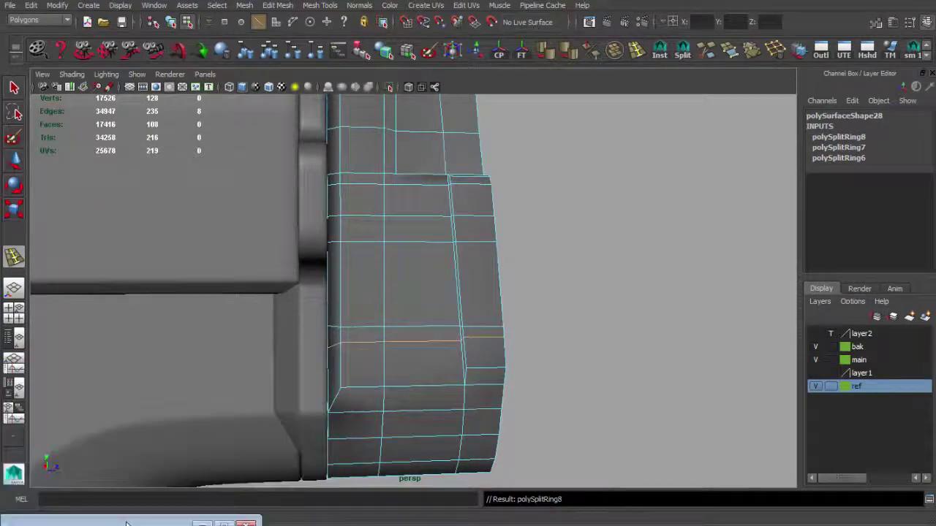
pyautogui.keyDown('alt'); pyautogui.moveTo(495, 215); pyautogui.dragTo(452, 272); pyautogui.keyUp('alt')
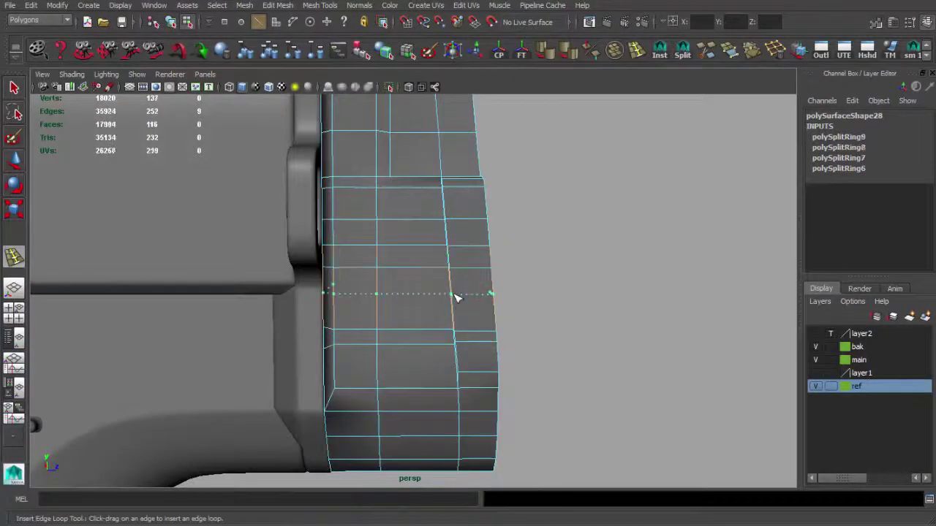
pyautogui.keyDown('alt'); pyautogui.moveTo(456, 317); pyautogui.dragTo(450, 335); pyautogui.keyUp('alt')
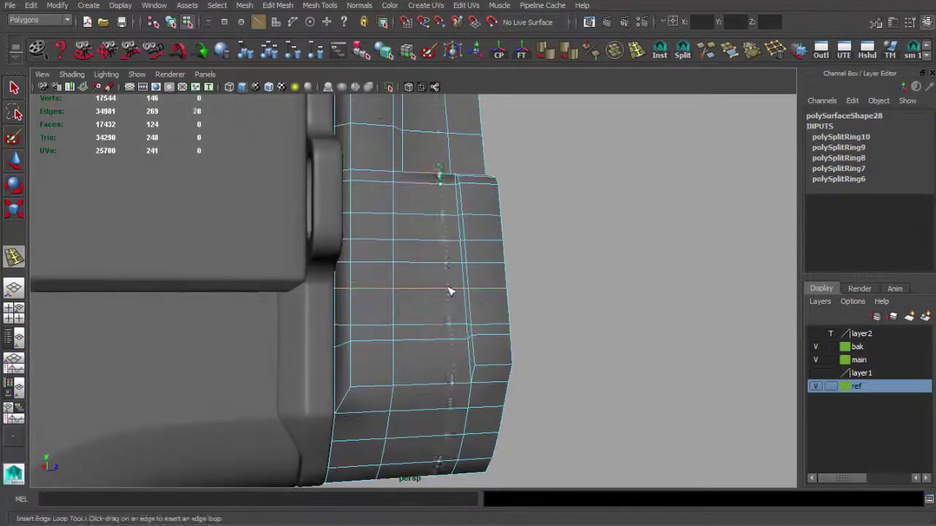
pyautogui.keyDown('alt'); pyautogui.moveTo(450, 291); pyautogui.dragTo(424, 264); pyautogui.keyUp('alt')
pyautogui.hotkey('ctrl', 'z')
pyautogui.click(424, 292)
pyautogui.press('q')
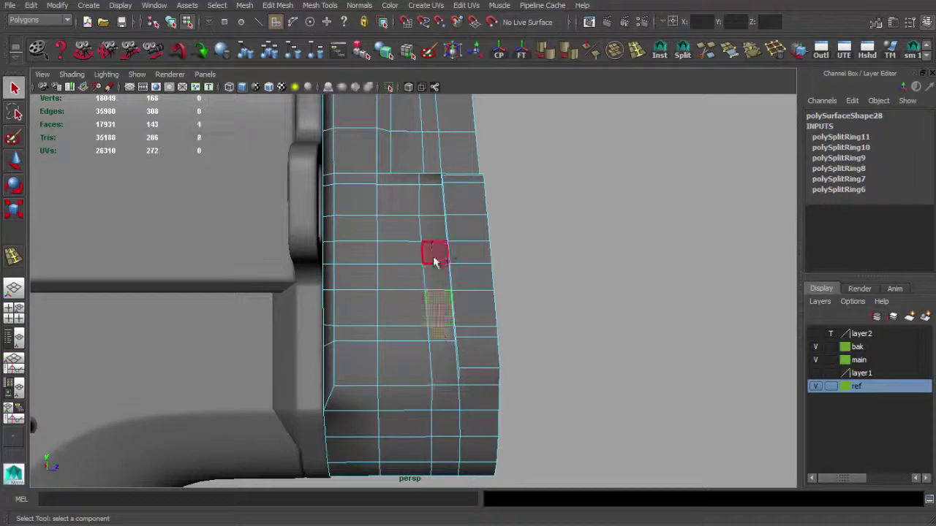
# Extrude a small side face to begin the slot recess
pyautogui.click(435, 262)
pyautogui.keyDown('alt'); pyautogui.moveTo(434, 262); pyautogui.dragTo(531, 344); pyautogui.keyUp('alt')
pyautogui.hotkey('ctrl', 'e')
pyautogui.press('q')
pyautogui.moveTo(437, 272)
pyautogui.keyDown('alt'); pyautogui.mouseDown()
pyautogui.moveTo(497, 296)
pyautogui.moveTo(502, 318)
pyautogui.moveTo(219, 262)
pyautogui.moveTo(429, 307)
pyautogui.moveTo(461, 299)
pyautogui.moveTo(454, 302)
pyautogui.mouseUp(); pyautogui.keyUp('alt')
# Select the whole stock mesh and run Mesh > Separate
pyautogui.click(501, 317)
pyautogui.scroll(-5, 429, 307)
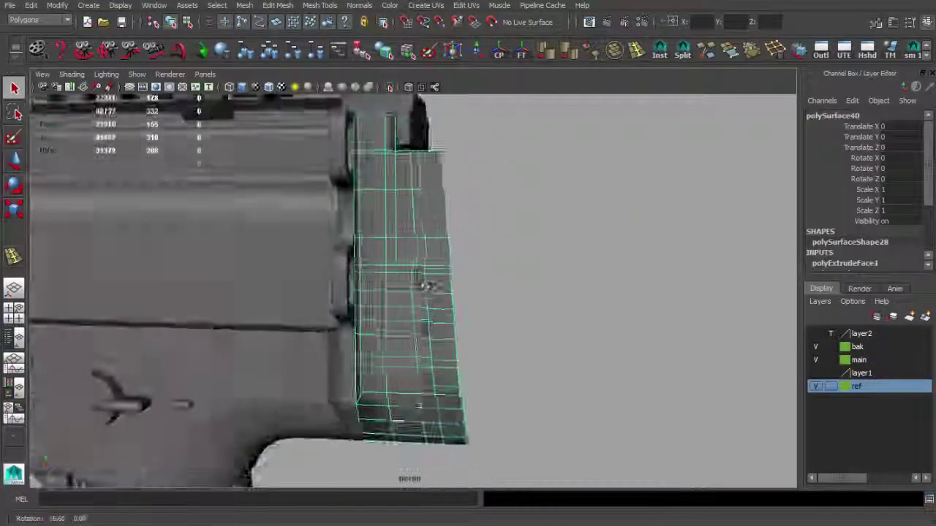
pyautogui.scroll(5, 422, 283)
pyautogui.moveTo(428, 330)
pyautogui.keyDown('alt'); pyautogui.mouseDown()
pyautogui.moveTo(483, 313)
pyautogui.moveTo(476, 320)
pyautogui.moveTo(527, 324)
pyautogui.moveTo(438, 282)
pyautogui.moveTo(393, 302)
pyautogui.moveTo(418, 278)
pyautogui.moveTo(397, 192)
pyautogui.mouseUp(); pyautogui.keyUp('alt')
pyautogui.click(244, 5)
pyautogui.click(263, 32)
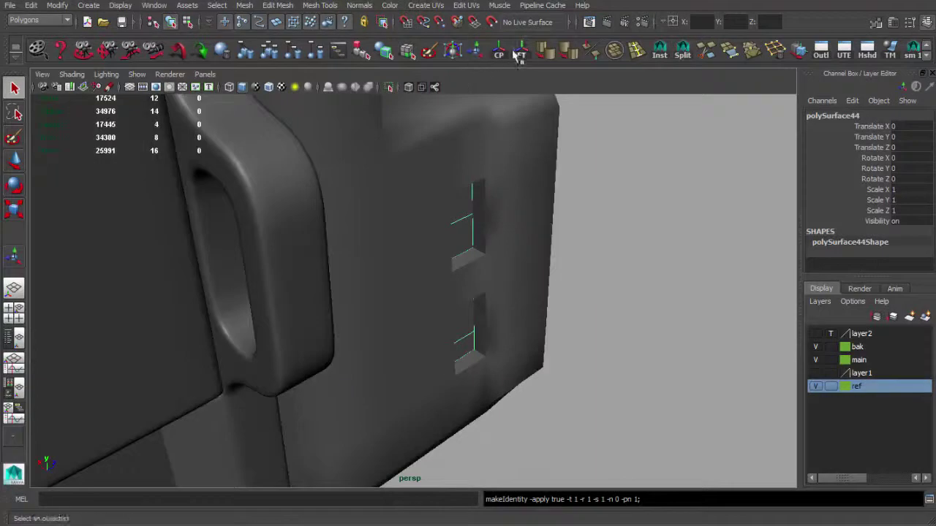
# Pick the slotted part's faces and select the plate object polySurface42
pyautogui.moveTo(422, 259)
pyautogui.keyDown('alt'); pyautogui.mouseDown()
pyautogui.moveTo(445, 209)
pyautogui.moveTo(447, 217)
pyautogui.mouseUp(); pyautogui.keyUp('alt')
pyautogui.click(442, 212)
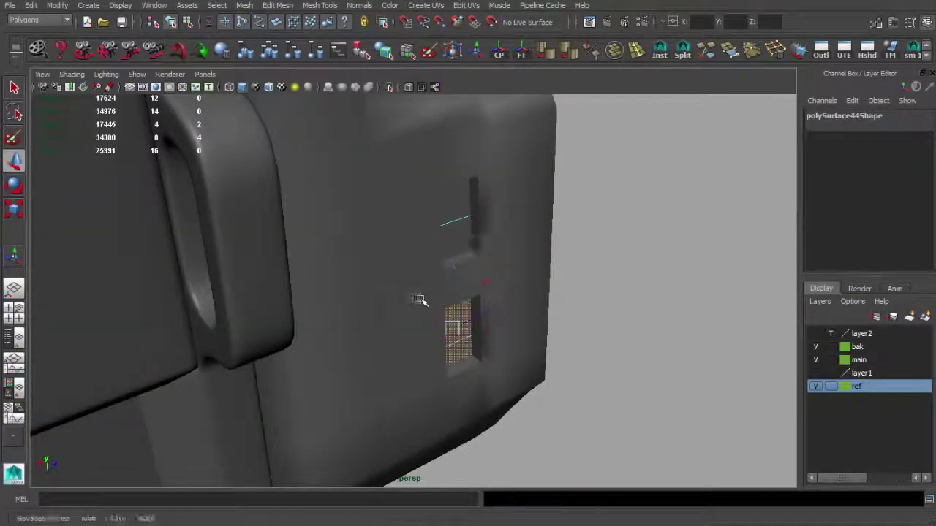
pyautogui.keyDown('alt'); pyautogui.moveTo(419, 300); pyautogui.dragTo(475, 241); pyautogui.keyUp('alt')
pyautogui.click(507, 271)
pyautogui.moveTo(507, 272)
pyautogui.keyDown('alt'); pyautogui.mouseDown()
pyautogui.moveTo(397, 226)
pyautogui.moveTo(374, 241)
pyautogui.moveTo(439, 220)
pyautogui.mouseUp(); pyautogui.keyUp('alt')
# Insert a new edge loop across polySurface42
pyautogui.press('F8')
pyautogui.keyDown('alt'); pyautogui.moveTo(504, 236); pyautogui.dragTo(375, 264, button='right'); pyautogui.keyUp('alt')
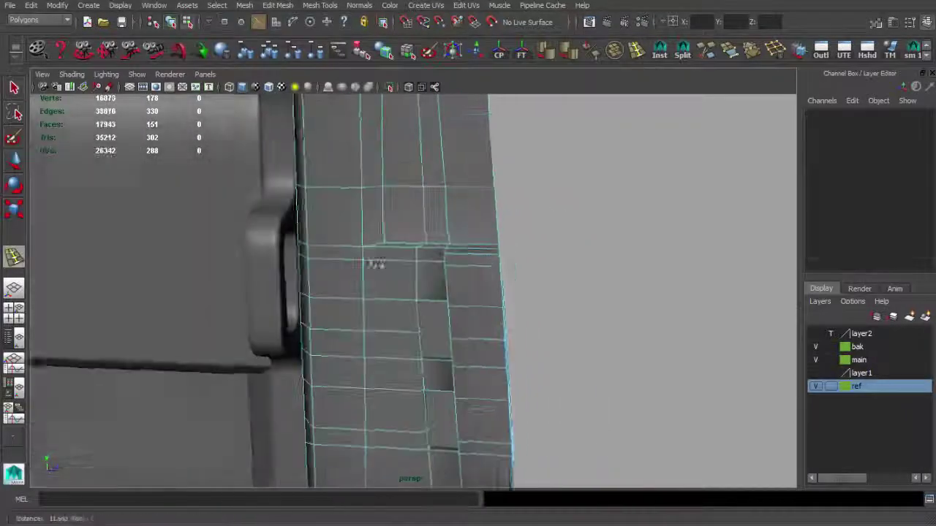
pyautogui.click(497, 261)
pyautogui.moveTo(497, 262)
pyautogui.keyDown('alt'); pyautogui.mouseDown()
pyautogui.moveTo(428, 271)
pyautogui.moveTo(439, 324)
pyautogui.mouseUp(); pyautogui.keyUp('alt')
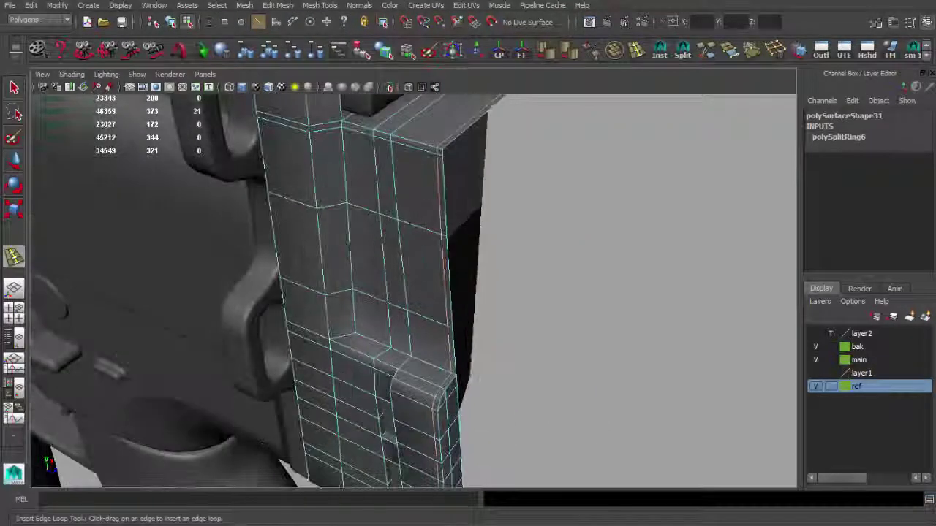
pyautogui.press('q')
pyautogui.keyDown('alt'); pyautogui.moveTo(400, 196); pyautogui.dragTo(450, 351); pyautogui.keyUp('alt')
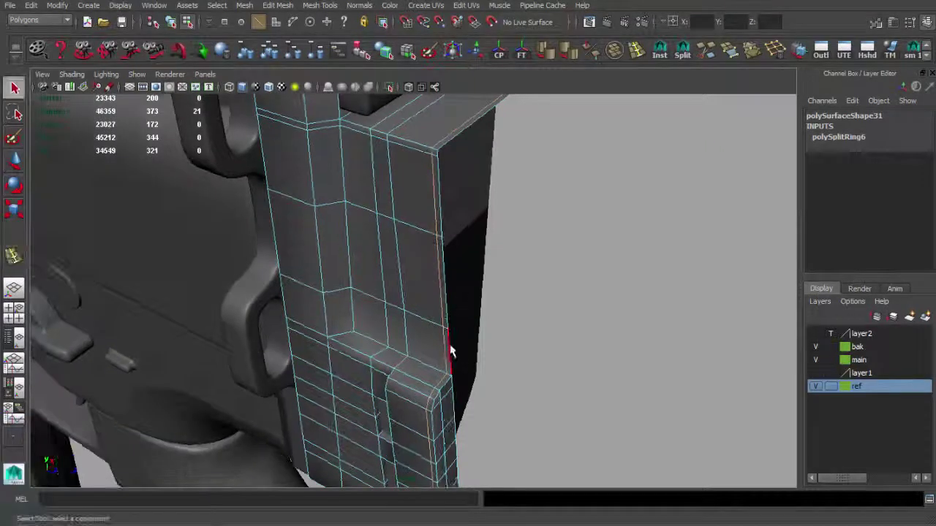
# Extrude the bottom edge into a lower flange and adjust its corner vertex
pyautogui.moveTo(438, 159)
pyautogui.keyDown('alt'); pyautogui.mouseDown()
pyautogui.moveTo(424, 278)
pyautogui.moveTo(570, 113)
pyautogui.mouseUp(); pyautogui.keyUp('alt')
pyautogui.hotkey('ctrl', 'e')
pyautogui.press('q')
pyautogui.click(571, 115)
pyautogui.press('F8')
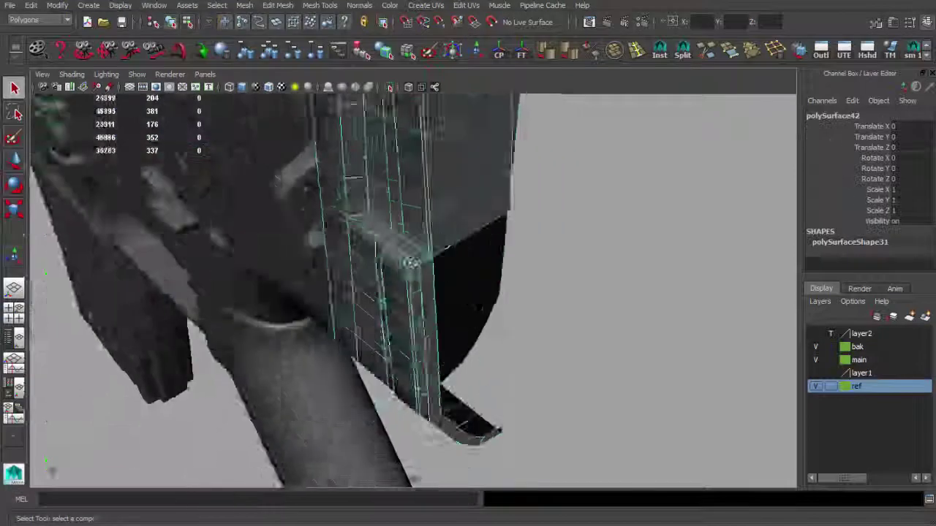
pyautogui.keyDown('alt'); pyautogui.moveTo(474, 219); pyautogui.dragTo(438, 219); pyautogui.keyUp('alt')
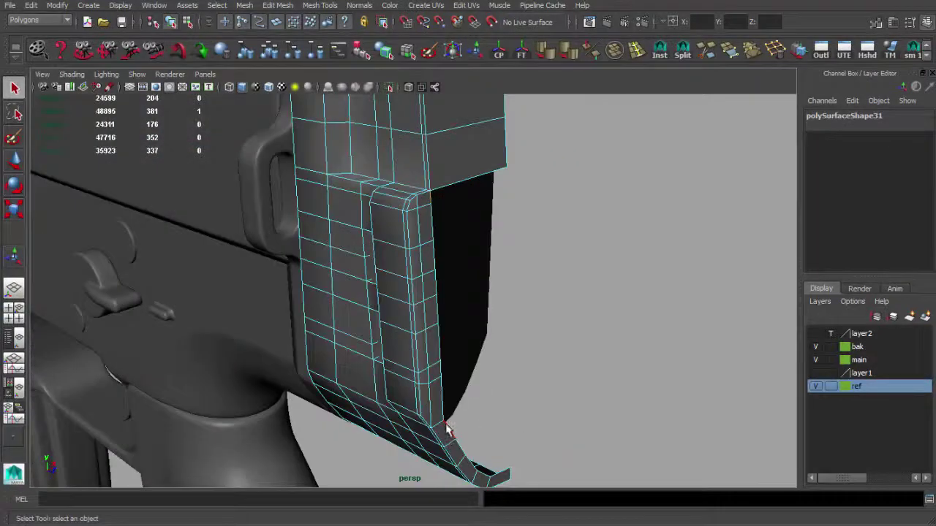
pyautogui.hotkey('ctrl', 'z')
pyautogui.press('w')
pyautogui.moveTo(447, 430)
pyautogui.keyDown('alt'); pyautogui.mouseDown()
pyautogui.moveTo(494, 333)
pyautogui.moveTo(632, 144)
pyautogui.mouseUp(); pyautogui.keyUp('alt')
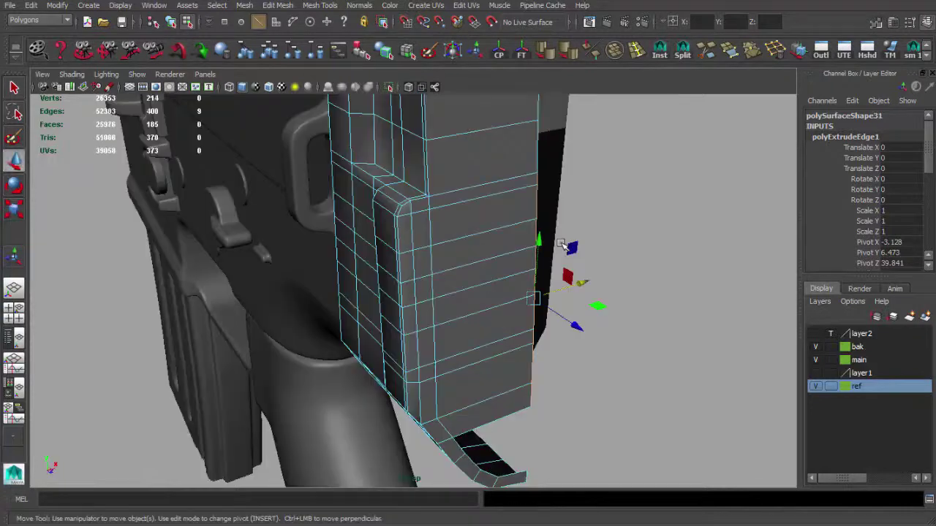
pyautogui.press('q')
pyautogui.press('F8')
pyautogui.moveTo(465, 248)
pyautogui.keyDown('alt'); pyautogui.mouseDown(button='right')
pyautogui.moveTo(455, 246)
pyautogui.moveTo(472, 339)
pyautogui.mouseUp(button='right'); pyautogui.keyUp('alt')
# Cut split-polygon edges across the lower corner to chamfer it
pyautogui.click(664, 50)
pyautogui.moveTo(424, 264)
pyautogui.keyDown('alt'); pyautogui.mouseDown()
pyautogui.moveTo(375, 261)
pyautogui.moveTo(382, 259)
pyautogui.mouseUp(); pyautogui.keyUp('alt')
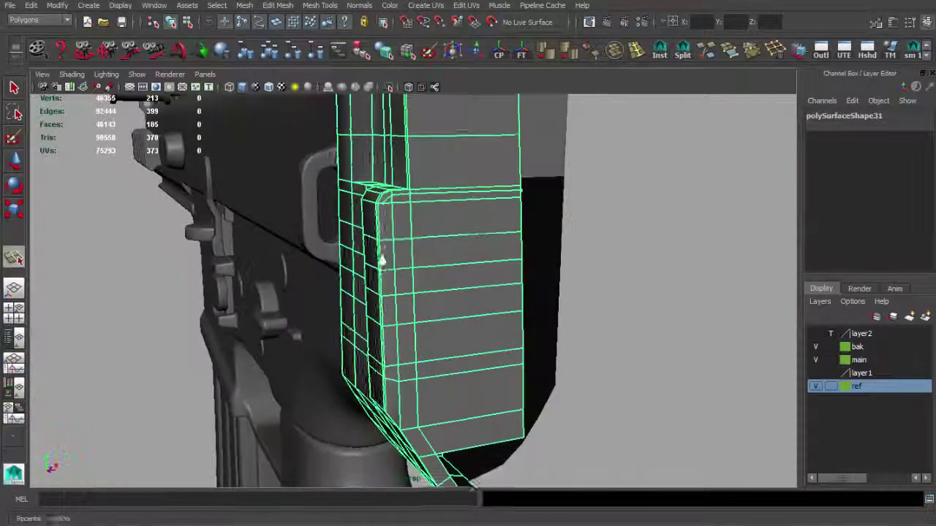
pyautogui.keyDown('alt'); pyautogui.moveTo(397, 397); pyautogui.dragTo(388, 388); pyautogui.keyUp('alt')
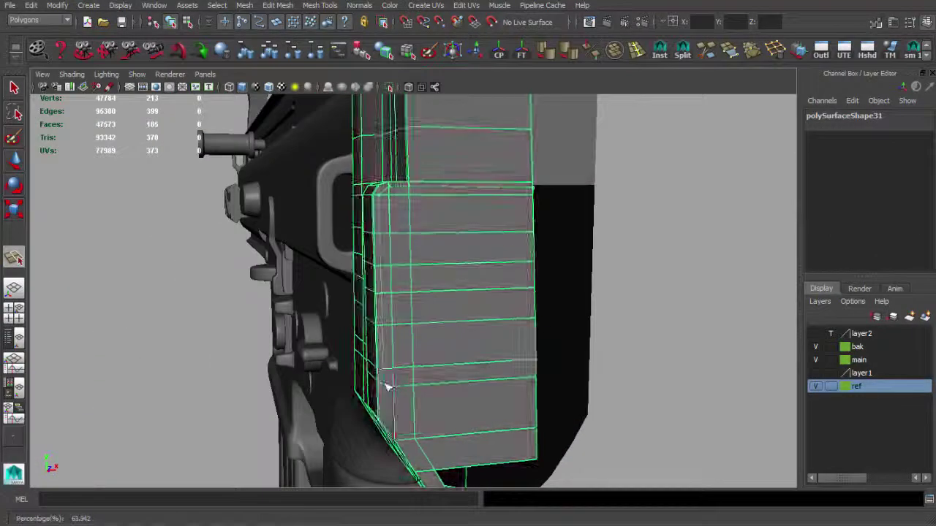
pyautogui.press('Return')
pyautogui.moveTo(380, 381)
pyautogui.keyDown('alt'); pyautogui.mouseDown()
pyautogui.moveTo(409, 334)
pyautogui.moveTo(420, 250)
pyautogui.moveTo(359, 344)
pyautogui.moveTo(381, 329)
pyautogui.moveTo(388, 251)
pyautogui.mouseUp(); pyautogui.keyUp('alt')
pyautogui.click(361, 301)
pyautogui.press('Return')
pyautogui.press('w')
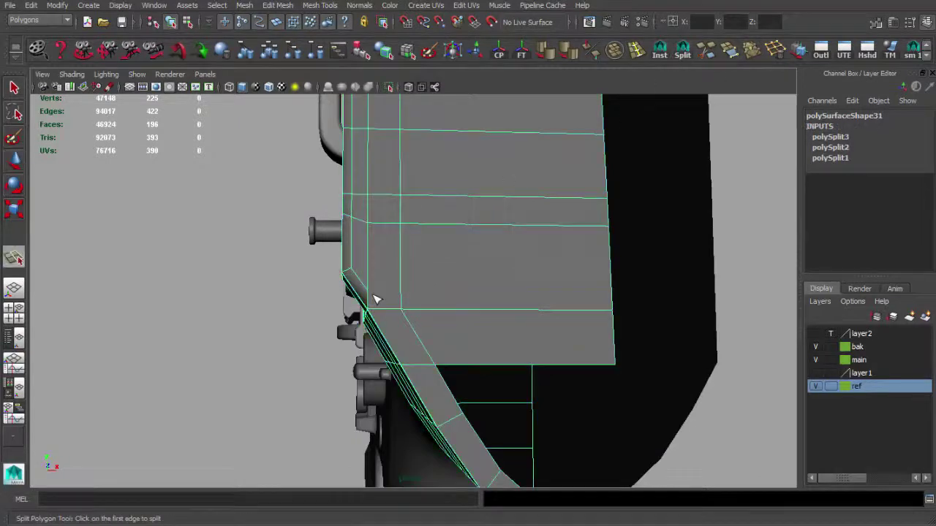
pyautogui.keyDown('alt'); pyautogui.moveTo(439, 397); pyautogui.dragTo(415, 330); pyautogui.keyUp('alt')
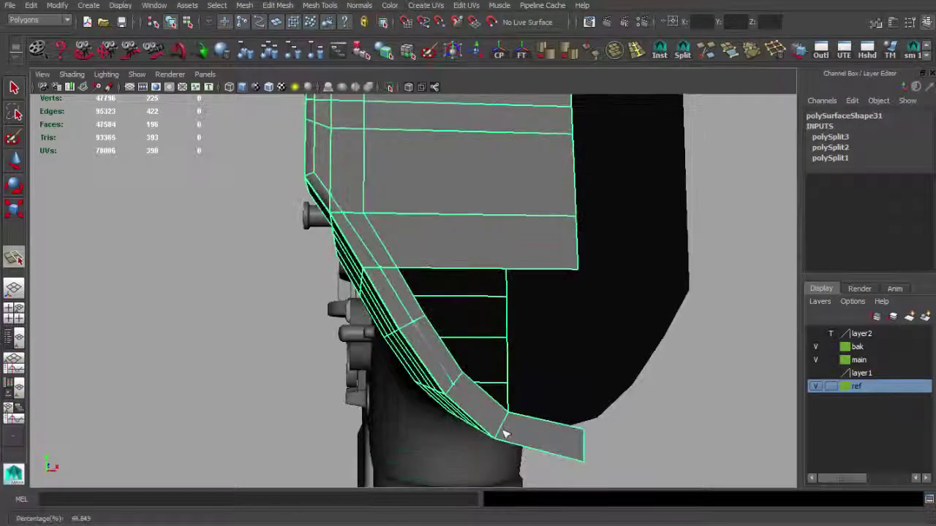
pyautogui.click(589, 449)
pyautogui.press('Return')
pyautogui.keyDown('alt'); pyautogui.moveTo(588, 449); pyautogui.dragTo(416, 264); pyautogui.keyUp('alt')
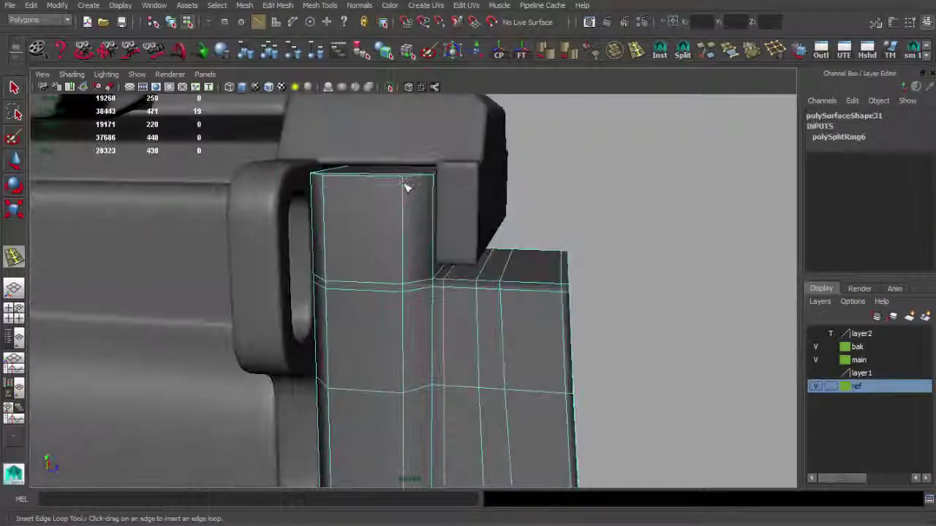
# Insert three edge loops across the stock end-plate, one near its top
pyautogui.click(431, 251)
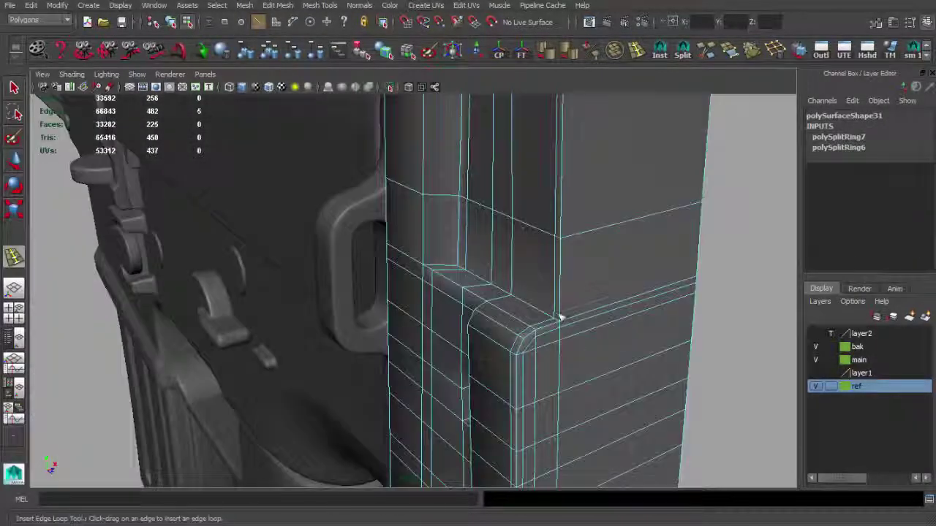
pyautogui.click(560, 318)
pyautogui.moveTo(454, 263)
pyautogui.keyDown('alt'); pyautogui.mouseDown()
pyautogui.moveTo(424, 251)
pyautogui.moveTo(355, 274)
pyautogui.mouseUp(); pyautogui.keyUp('alt')
pyautogui.click(383, 246)
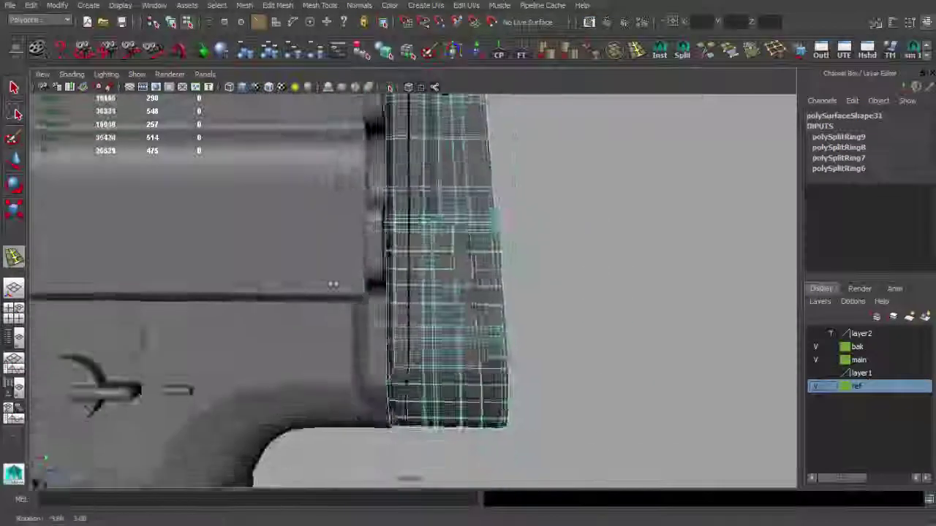
pyautogui.moveTo(404, 320)
pyautogui.keyDown('alt'); pyautogui.mouseDown()
pyautogui.moveTo(372, 287)
pyautogui.moveTo(502, 310)
pyautogui.moveTo(560, 274)
pyautogui.moveTo(510, 375)
pyautogui.mouseUp(); pyautogui.keyUp('alt')
# Add five more edge loops across the end-plate around the slot recesses
pyautogui.click(346, 307)
pyautogui.click(439, 297)
pyautogui.click(510, 375)
pyautogui.keyDown('alt'); pyautogui.moveTo(514, 342); pyautogui.dragTo(512, 276); pyautogui.keyUp('alt')
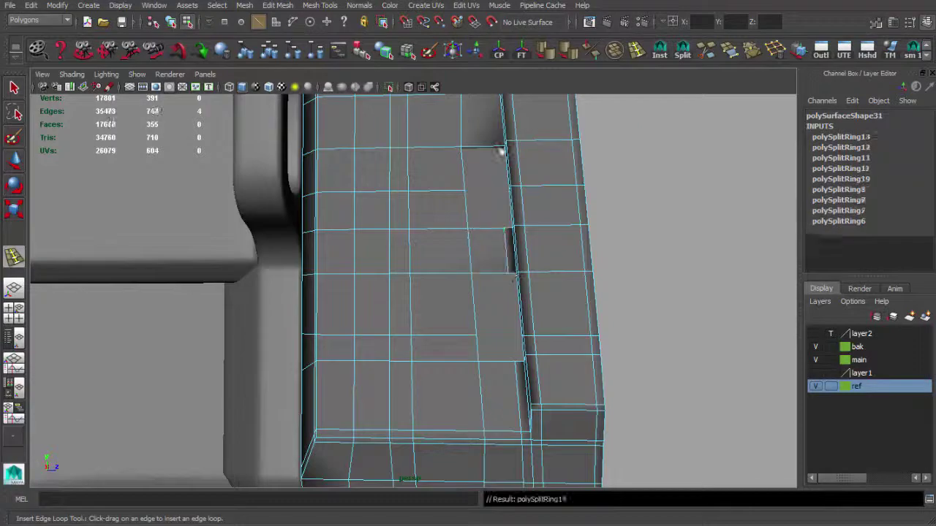
pyautogui.moveTo(474, 152)
pyautogui.keyDown('alt'); pyautogui.mouseDown(button='right')
pyautogui.moveTo(462, 315)
pyautogui.moveTo(435, 148)
pyautogui.mouseUp(button='right'); pyautogui.keyUp('alt')
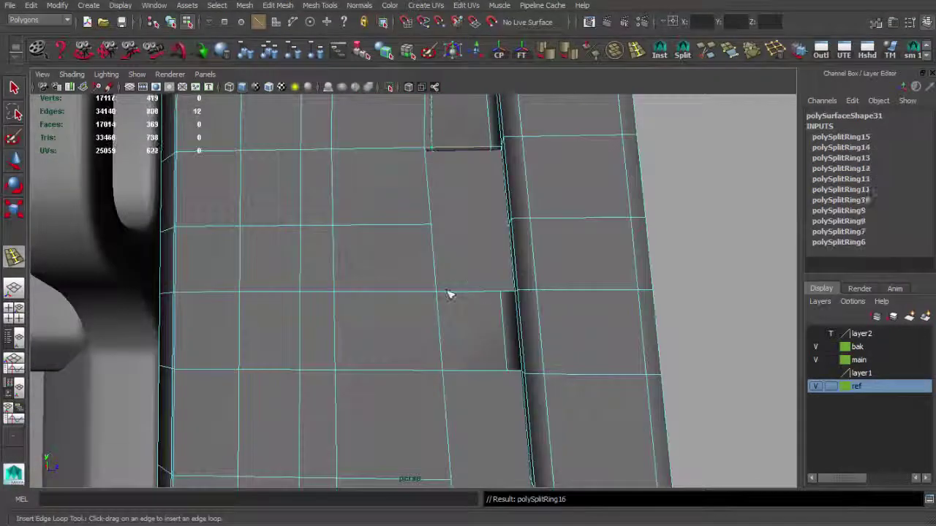
pyautogui.keyDown('alt'); pyautogui.moveTo(449, 295); pyautogui.dragTo(423, 262); pyautogui.keyUp('alt')
pyautogui.scroll(-3, 422, 265)
# Return to object selection and toggle the stock end-plate selection to check it against the rifle
pyautogui.press('q')
pyautogui.click(648, 240)
pyautogui.moveTo(648, 239)
pyautogui.keyDown('alt'); pyautogui.mouseDown()
pyautogui.moveTo(409, 255)
pyautogui.moveTo(452, 252)
pyautogui.moveTo(359, 192)
pyautogui.mouseUp(); pyautogui.keyUp('alt')
pyautogui.click(359, 192)
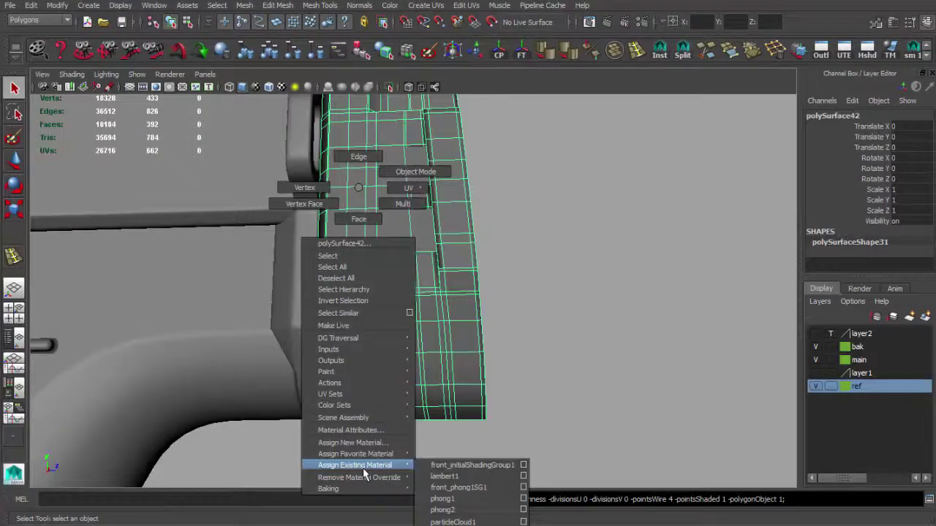
pyautogui.keyDown('alt'); pyautogui.moveTo(363, 475); pyautogui.dragTo(476, 372); pyautogui.keyUp('alt')
pyautogui.click(476, 372)
pyautogui.keyDown('alt'); pyautogui.moveTo(460, 330); pyautogui.dragTo(417, 323); pyautogui.keyUp('alt')
pyautogui.click(417, 322)
# Select the stock end-plate mesh and frame it in view
pyautogui.click(531, 278)
pyautogui.keyDown('alt'); pyautogui.moveTo(531, 277); pyautogui.dragTo(420, 293); pyautogui.keyUp('alt')
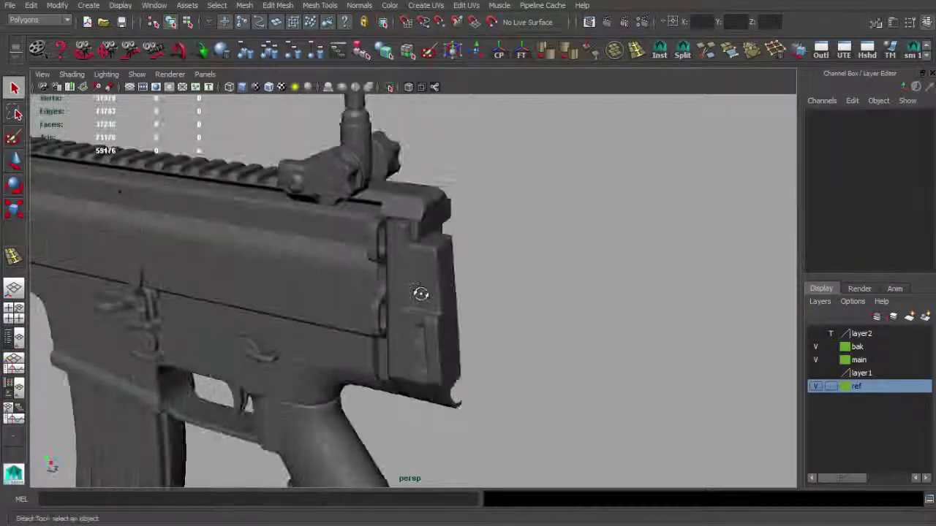
pyautogui.click(409, 287)
pyautogui.press('f')
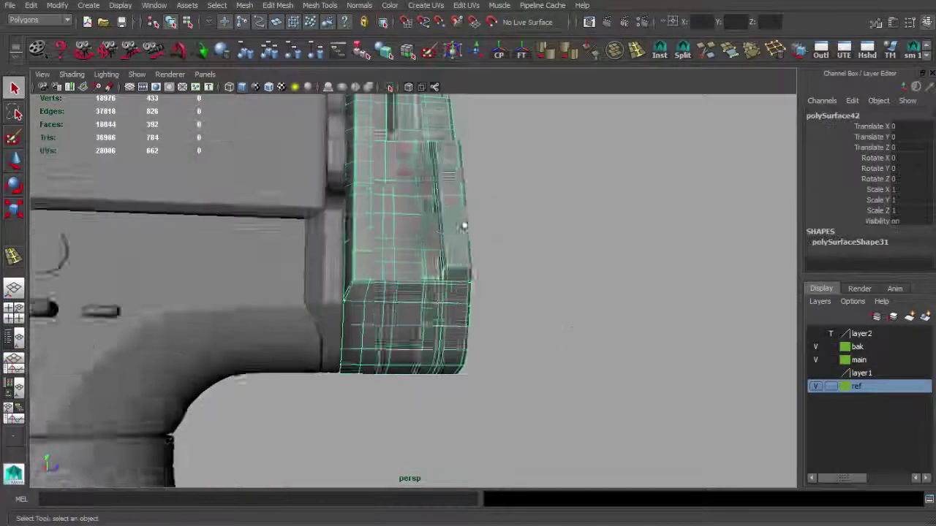
pyautogui.keyDown('alt'); pyautogui.moveTo(463, 223); pyautogui.dragTo(412, 299); pyautogui.keyUp('alt')
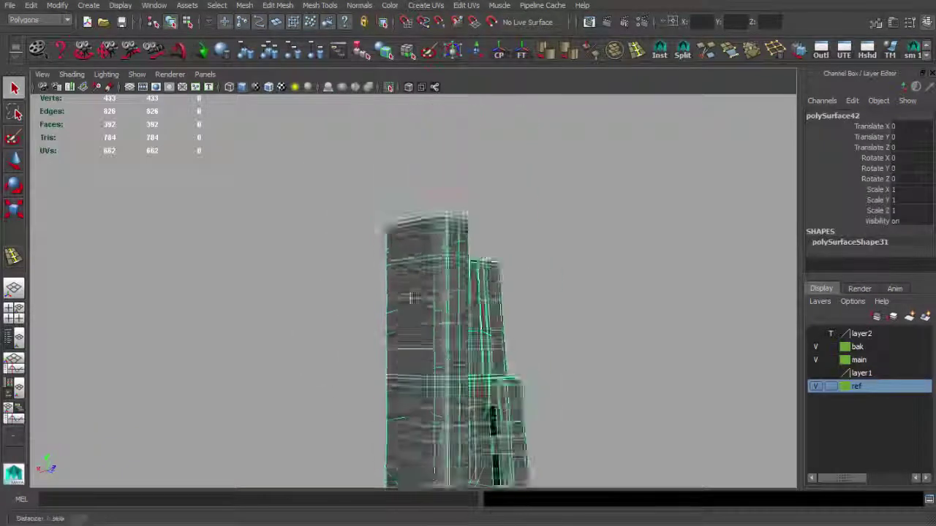
# Insert edge loops near the chamfered corner, then undo the three extra loops
pyautogui.click(470, 236)
pyautogui.moveTo(470, 236)
pyautogui.keyDown('alt'); pyautogui.mouseDown()
pyautogui.moveTo(408, 347)
pyautogui.moveTo(397, 341)
pyautogui.moveTo(416, 288)
pyautogui.moveTo(433, 295)
pyautogui.moveTo(273, 310)
pyautogui.moveTo(397, 292)
pyautogui.mouseUp(); pyautogui.keyUp('alt')
pyautogui.click(375, 176)
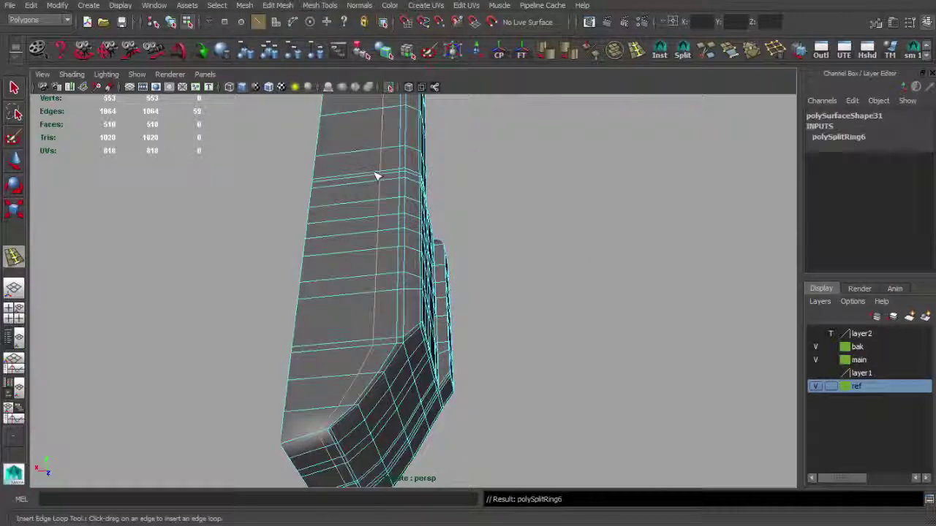
pyautogui.click(365, 209)
pyautogui.moveTo(366, 209)
pyautogui.keyDown('alt'); pyautogui.mouseDown()
pyautogui.moveTo(418, 251)
pyautogui.moveTo(411, 232)
pyautogui.moveTo(345, 247)
pyautogui.mouseUp(); pyautogui.keyUp('alt')
pyautogui.press('q')
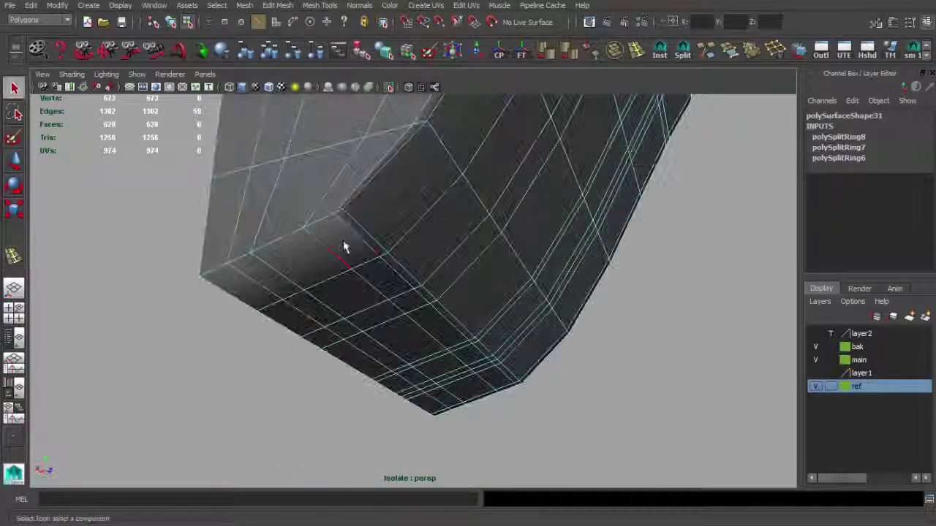
pyautogui.hotkey('ctrl', 'z')
pyautogui.hotkey('ctrl', 'z')
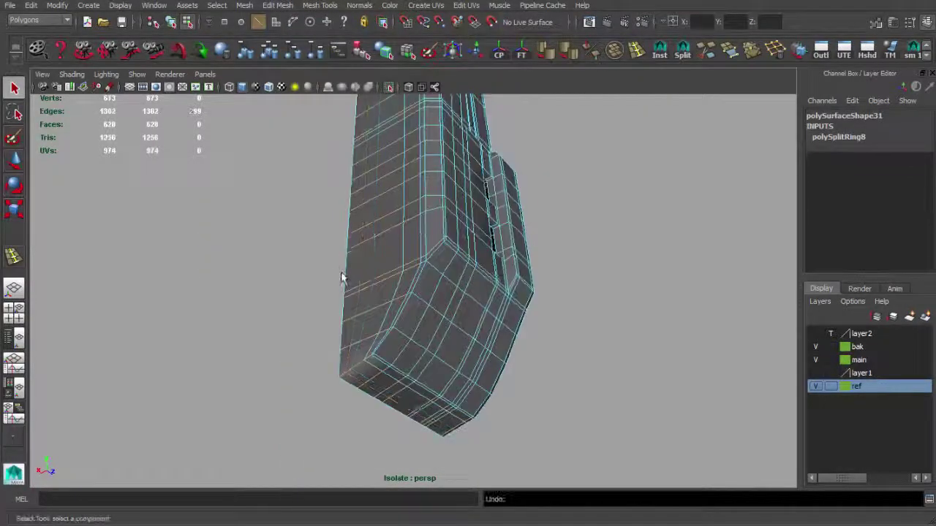
pyautogui.hotkey('ctrl', 'z')
pyautogui.hotkey('ctrl', 'z')
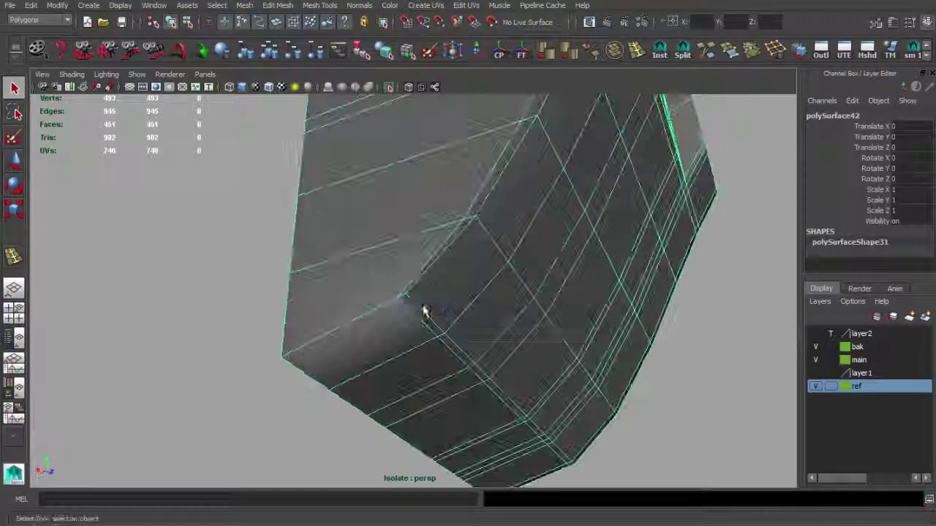
pyautogui.hotkey('ctrl', 'z')
pyautogui.hotkey('ctrl', 'z')
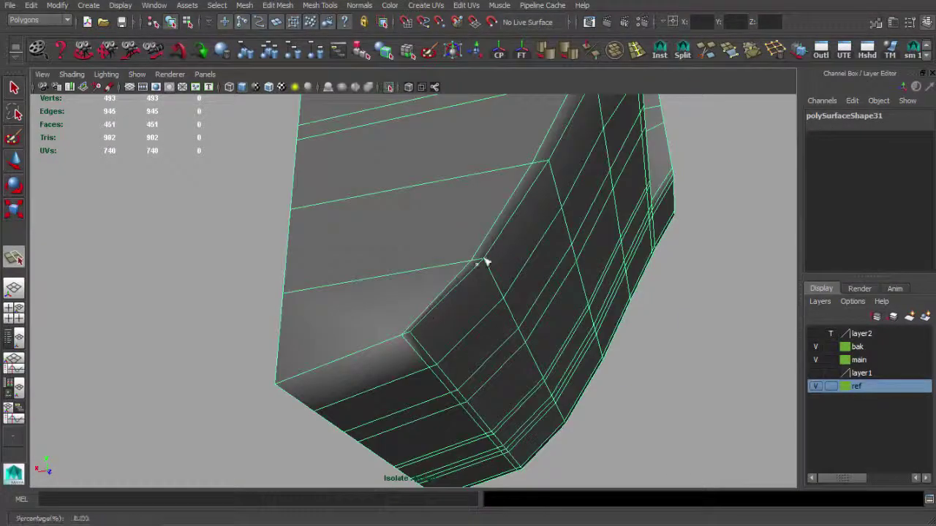
# Split the chamfer face with one cut and delete the unwanted edge loop
pyautogui.click(292, 373)
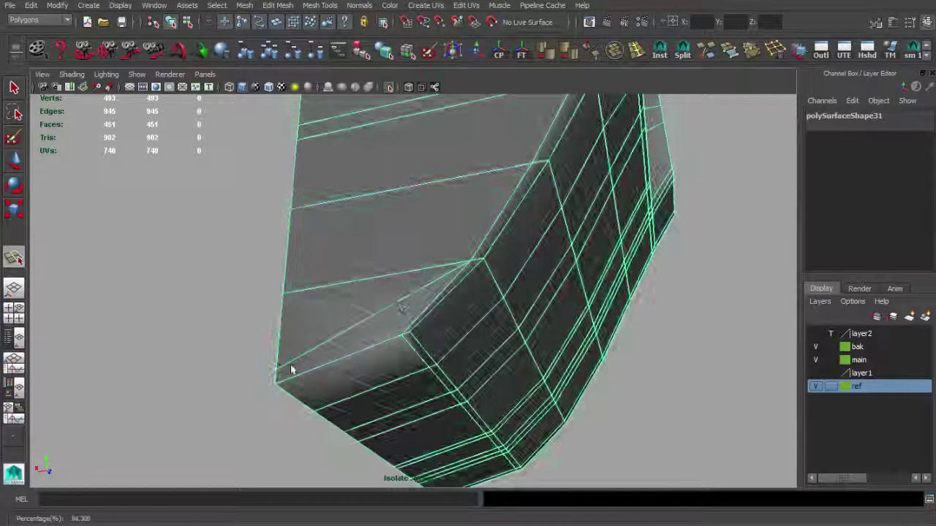
pyautogui.click(403, 334)
pyautogui.press('Return')
pyautogui.press('Return')
pyautogui.scroll(2, 411, 342)
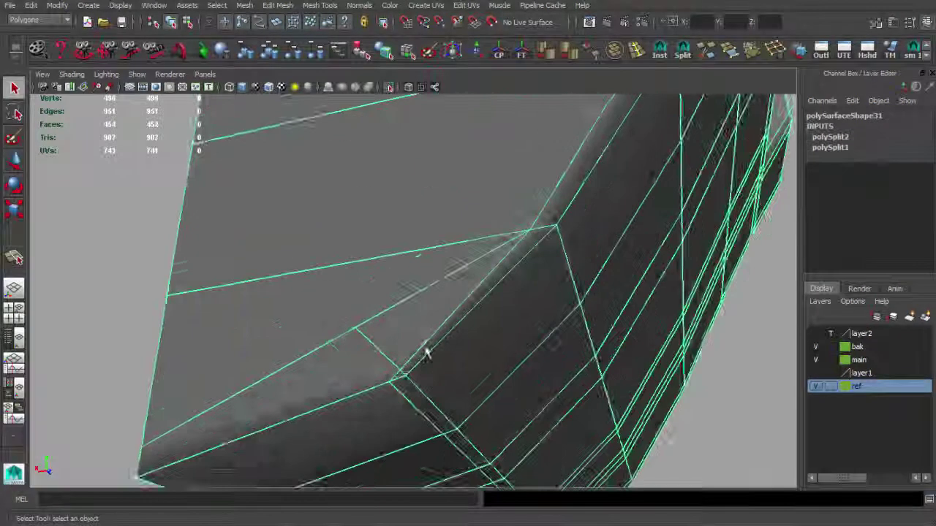
pyautogui.scroll(2, 420, 351)
pyautogui.press('Delete')
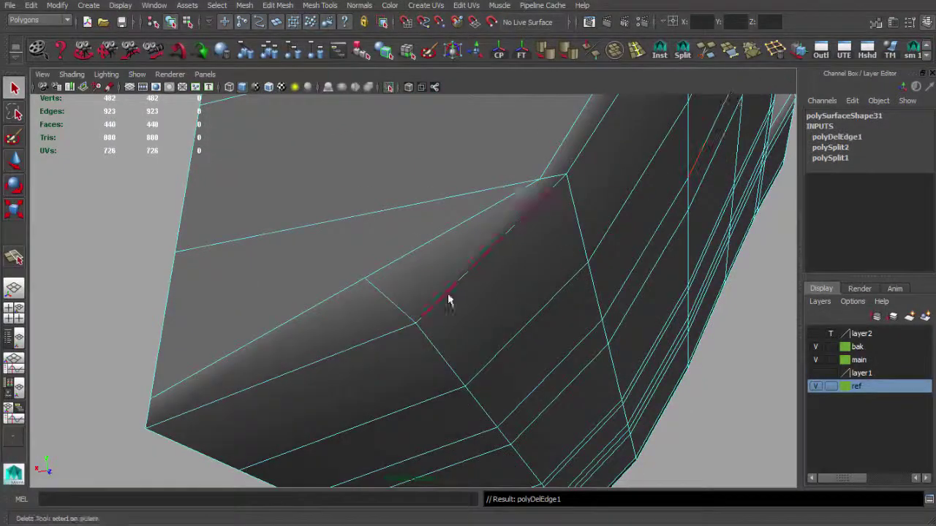
# Insert an edge loop across the chamfer, then delete the selected extra edges
pyautogui.press('f')
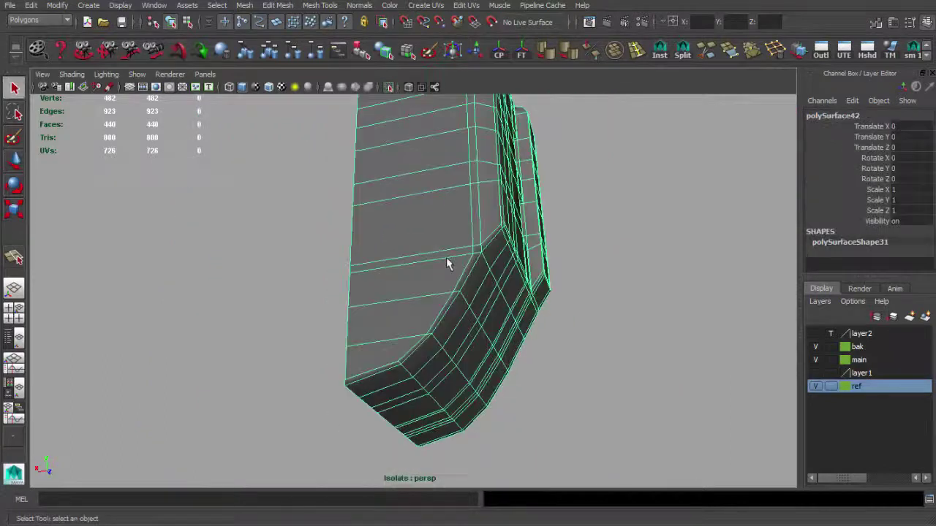
pyautogui.keyDown('shift'); pyautogui.moveTo(439, 264); pyautogui.dragTo(427, 262, button='right'); pyautogui.keyUp('shift')
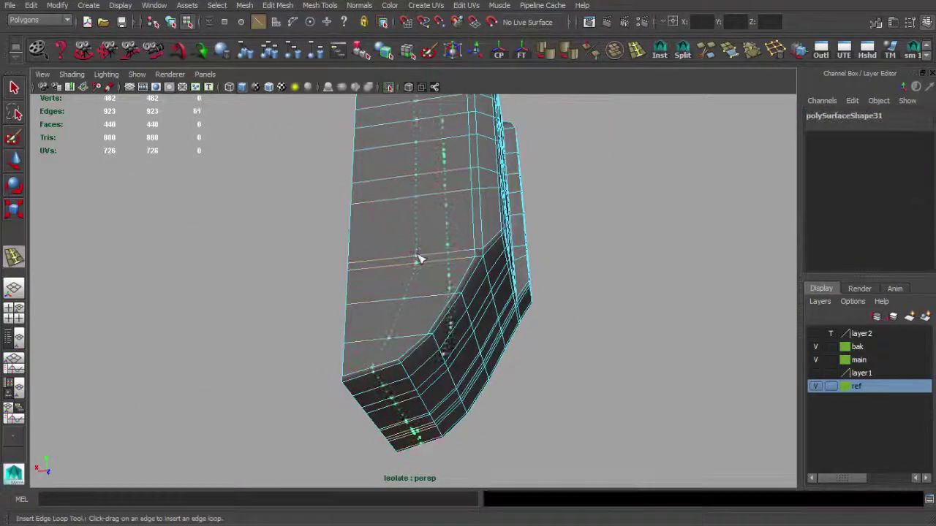
pyautogui.click(382, 263)
pyautogui.keyDown('alt'); pyautogui.moveTo(382, 263); pyautogui.dragTo(405, 300); pyautogui.keyUp('alt')
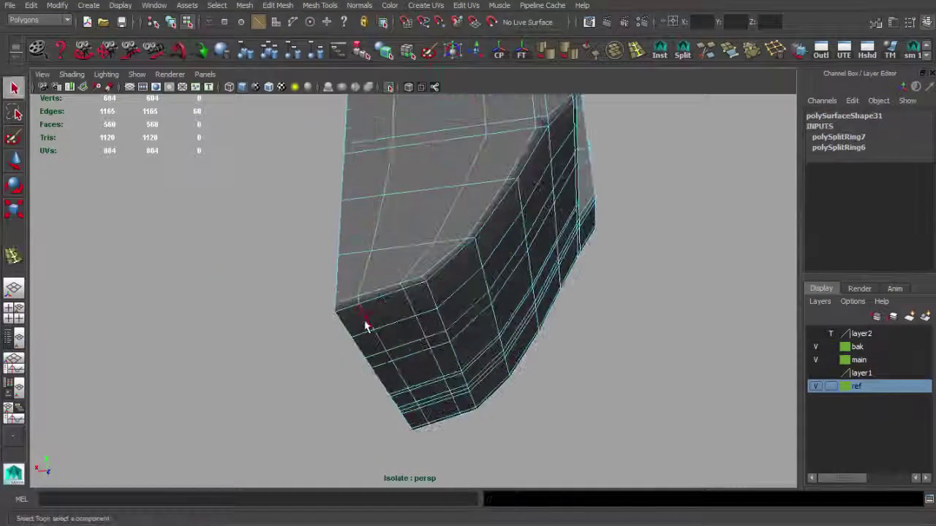
pyautogui.press('f')
pyautogui.moveTo(350, 333)
pyautogui.keyDown('alt'); pyautogui.mouseDown()
pyautogui.moveTo(229, 334)
pyautogui.moveTo(705, 378)
pyautogui.mouseUp(); pyautogui.keyUp('alt')
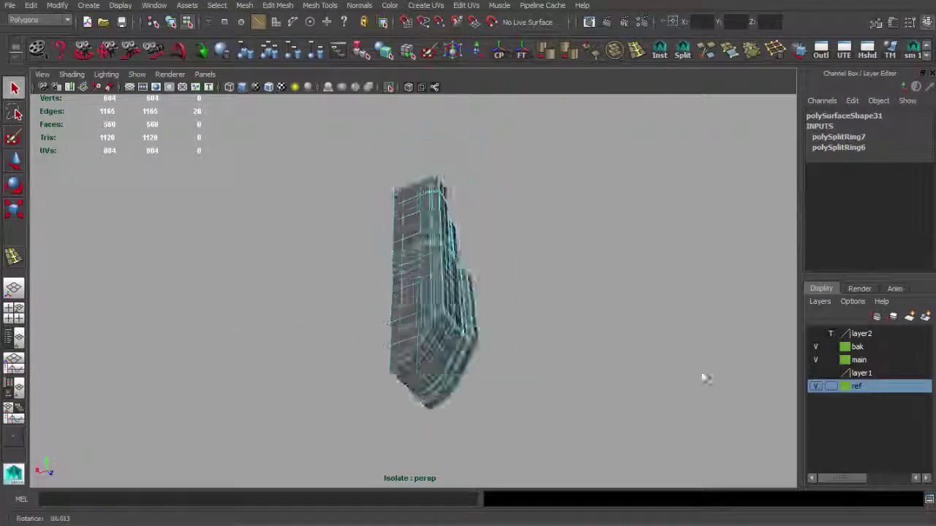
pyautogui.scroll(5, 450, 288)
pyautogui.press('Delete')
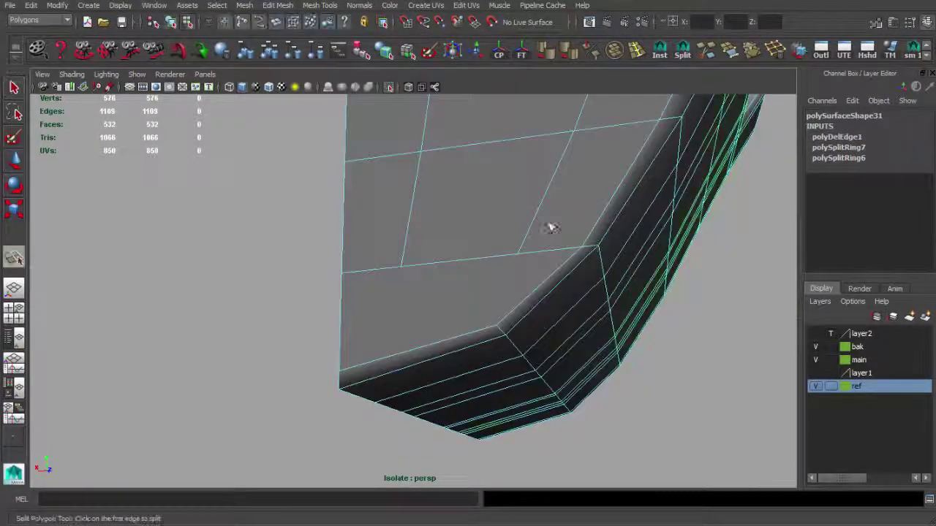
# Make three polygon-split cuts across the chamfered corner face, bringing the end plate to 536 faces
pyautogui.click(338, 342)
pyautogui.press('Return')
pyautogui.click(345, 307)
pyautogui.click(373, 292)
pyautogui.press('Return')
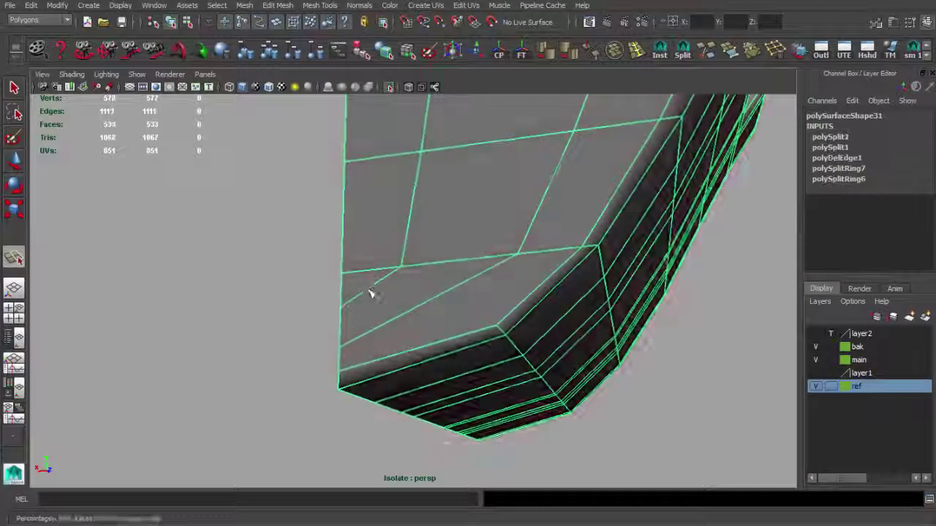
pyautogui.click(502, 322)
pyautogui.press('q')
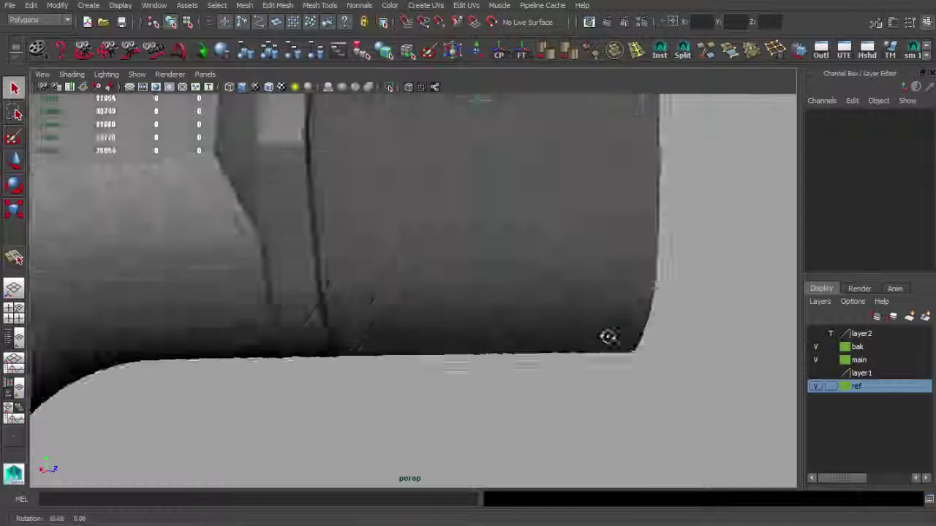
# Leave isolation, focus on the stock's top edge, and select an edge on its corner
pyautogui.moveTo(608, 336)
pyautogui.keyDown('alt'); pyautogui.mouseDown()
pyautogui.moveTo(449, 254)
pyautogui.moveTo(441, 278)
pyautogui.moveTo(434, 236)
pyautogui.mouseUp(); pyautogui.keyUp('alt')
pyautogui.moveTo(476, 193)
pyautogui.keyDown('alt'); pyautogui.mouseDown()
pyautogui.moveTo(493, 292)
pyautogui.moveTo(502, 259)
pyautogui.moveTo(464, 226)
pyautogui.moveTo(472, 240)
pyautogui.moveTo(508, 251)
pyautogui.moveTo(479, 274)
pyautogui.moveTo(428, 268)
pyautogui.moveTo(424, 417)
pyautogui.mouseUp(); pyautogui.keyUp('alt')
pyautogui.keyDown('alt'); pyautogui.moveTo(498, 346); pyautogui.dragTo(449, 215); pyautogui.keyUp('alt')
pyautogui.keyDown('alt'); pyautogui.moveTo(449, 215); pyautogui.dragTo(475, 307, button='right'); pyautogui.keyUp('alt')
pyautogui.moveTo(475, 308)
pyautogui.keyDown('alt'); pyautogui.mouseDown()
pyautogui.moveTo(438, 283)
pyautogui.moveTo(403, 335)
pyautogui.mouseUp(); pyautogui.keyUp('alt')
pyautogui.press('q')
pyautogui.click(410, 321)
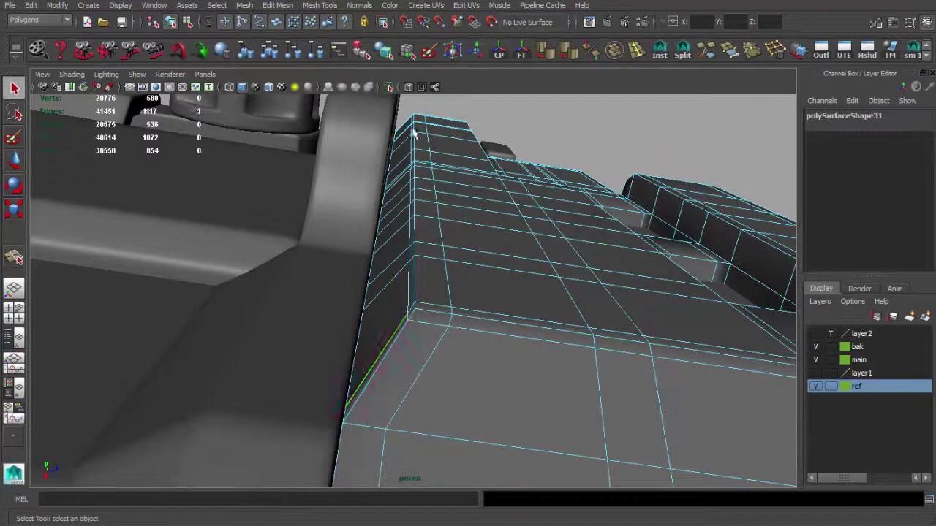
# Inspect the end-plate's inner corner from several angles and select the stock mesh
pyautogui.moveTo(409, 261)
pyautogui.keyDown('alt'); pyautogui.mouseDown()
pyautogui.moveTo(463, 325)
pyautogui.moveTo(556, 289)
pyautogui.mouseUp(); pyautogui.keyUp('alt')
pyautogui.moveTo(420, 403)
pyautogui.keyDown('alt'); pyautogui.mouseDown()
pyautogui.moveTo(448, 259)
pyautogui.moveTo(371, 341)
pyautogui.mouseUp(); pyautogui.keyUp('alt')
pyautogui.keyDown('alt'); pyautogui.moveTo(514, 270); pyautogui.dragTo(468, 307); pyautogui.keyUp('alt')
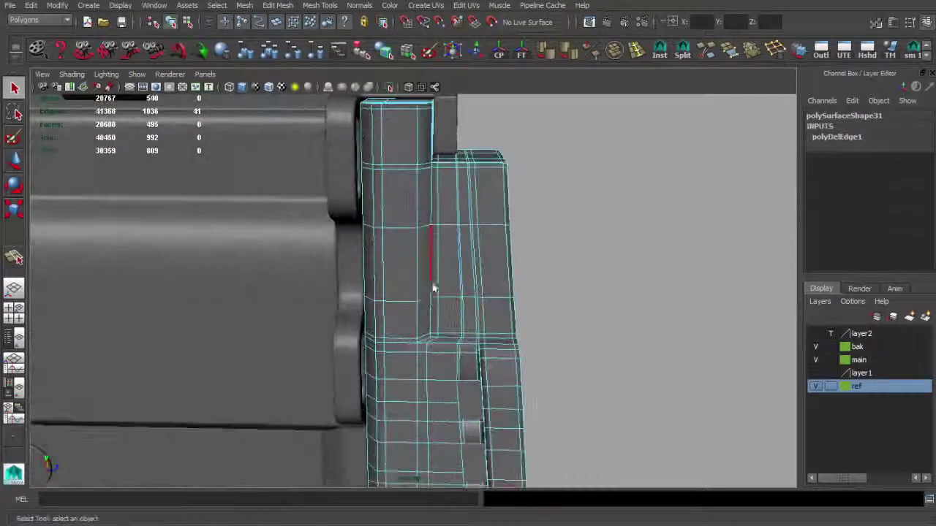
pyautogui.keyDown('alt'); pyautogui.moveTo(468, 307); pyautogui.dragTo(493, 388, button='right'); pyautogui.keyUp('alt')
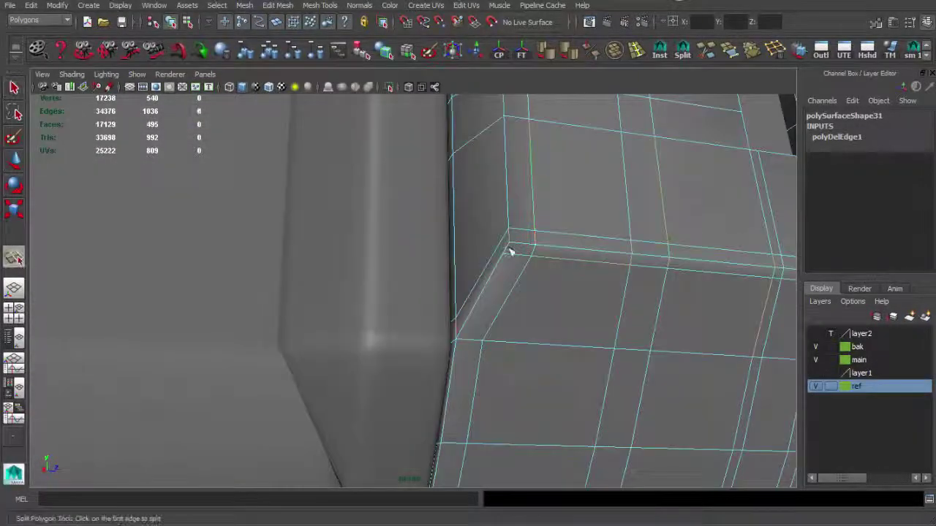
pyautogui.keyDown('alt'); pyautogui.moveTo(519, 267); pyautogui.dragTo(602, 309, button='right'); pyautogui.keyUp('alt')
pyautogui.moveTo(602, 310)
pyautogui.keyDown('alt'); pyautogui.mouseDown()
pyautogui.moveTo(648, 295)
pyautogui.moveTo(280, 260)
pyautogui.mouseUp(); pyautogui.keyUp('alt')
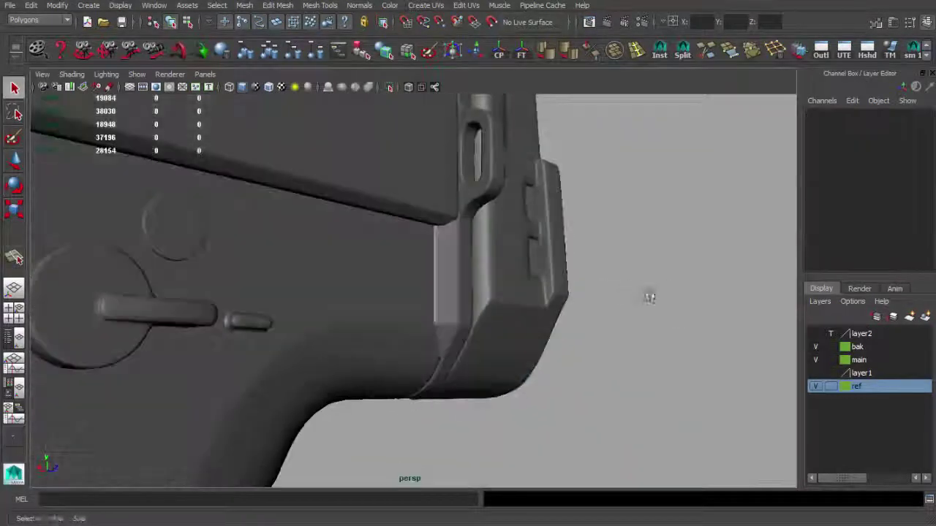
pyautogui.keyDown('alt'); pyautogui.moveTo(281, 260); pyautogui.dragTo(621, 318, button='right'); pyautogui.keyUp('alt')
pyautogui.keyDown('alt'); pyautogui.moveTo(621, 318); pyautogui.dragTo(514, 259); pyautogui.keyUp('alt')
pyautogui.click(508, 288)
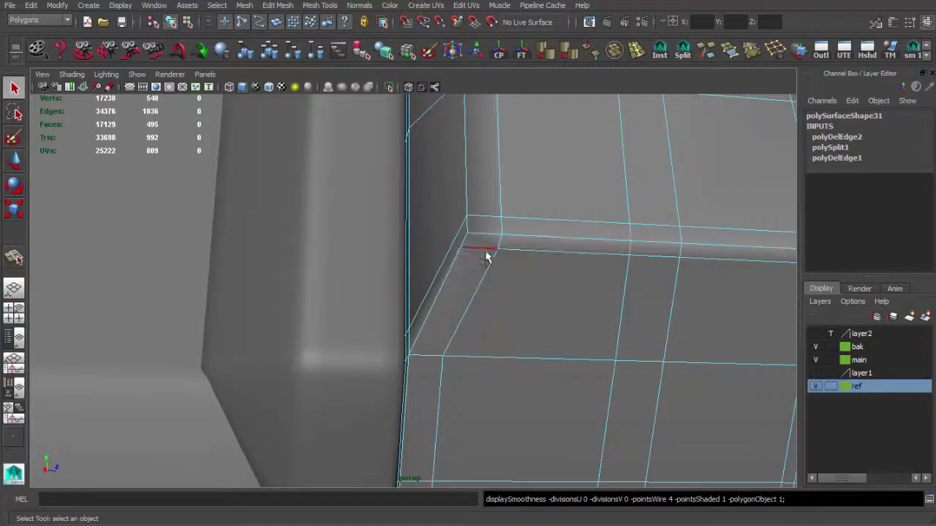
# Reframe to a side view of the gun stock and select the end-plate mesh
pyautogui.scroll(-5, 519, 241)
pyautogui.moveTo(538, 226)
pyautogui.keyDown('alt'); pyautogui.mouseDown()
pyautogui.moveTo(606, 284)
pyautogui.moveTo(349, 202)
pyautogui.moveTo(231, 186)
pyautogui.moveTo(317, 205)
pyautogui.mouseUp(); pyautogui.keyUp('alt')
pyautogui.scroll(5, 527, 229)
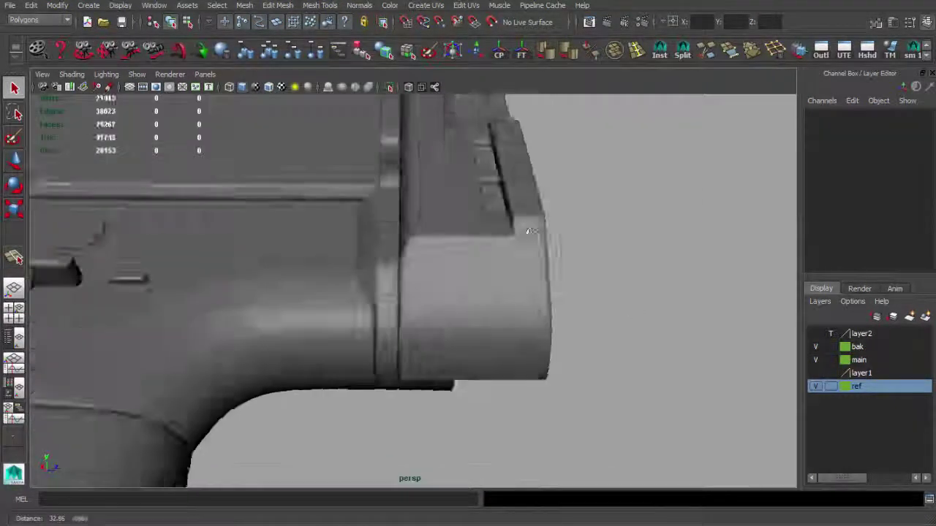
pyautogui.keyDown('alt'); pyautogui.moveTo(527, 229); pyautogui.dragTo(444, 282); pyautogui.keyUp('alt')
pyautogui.scroll(2, 473, 287)
pyautogui.click(473, 288)
pyautogui.scroll(3, 485, 305)
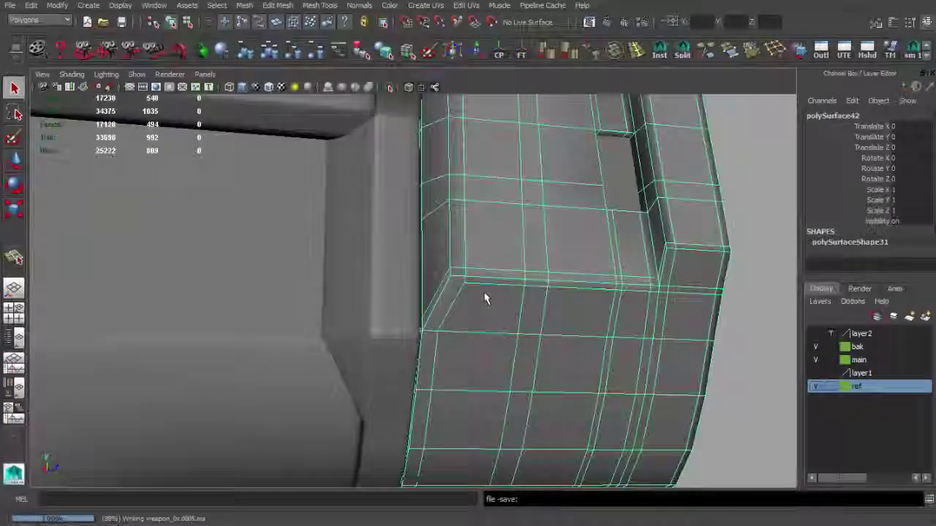
pyautogui.scroll(2, 485, 297)
pyautogui.scroll(1, 439, 290)
pyautogui.scroll(-1, 494, 310)
# Split faces across the end-plate's top corner and return to unsmoothed display
pyautogui.scroll(-3, 368, 266)
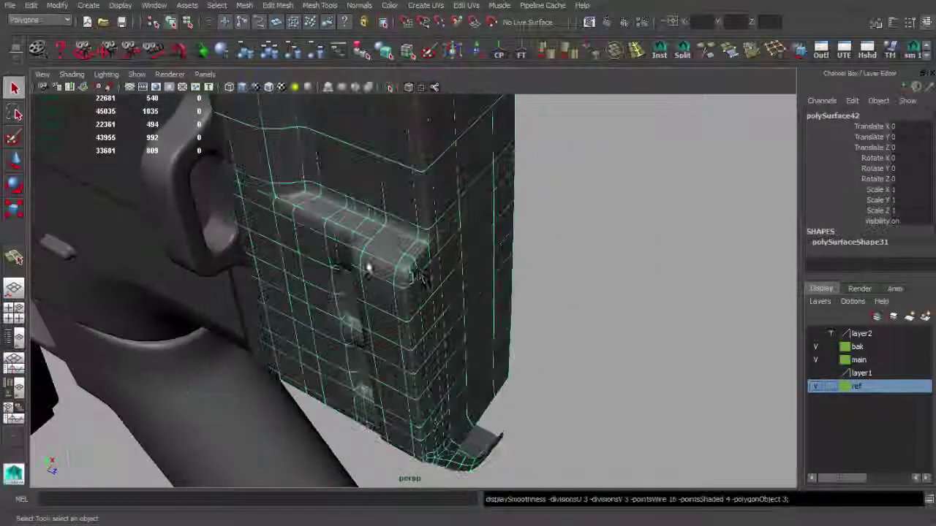
pyautogui.scroll(5, 485, 340)
pyautogui.click(684, 57)
pyautogui.moveTo(468, 334)
pyautogui.keyDown('alt'); pyautogui.mouseDown()
pyautogui.moveTo(443, 463)
pyautogui.moveTo(485, 356)
pyautogui.moveTo(304, 333)
pyautogui.moveTo(209, 251)
pyautogui.moveTo(460, 276)
pyautogui.mouseUp(); pyautogui.keyUp('alt')
pyautogui.press('q')
pyautogui.press('1')
# Select the edge loop above the slot with the Move tool and preview it smoothed
pyautogui.keyDown('alt'); pyautogui.moveTo(438, 175); pyautogui.dragTo(555, 241); pyautogui.keyUp('alt')
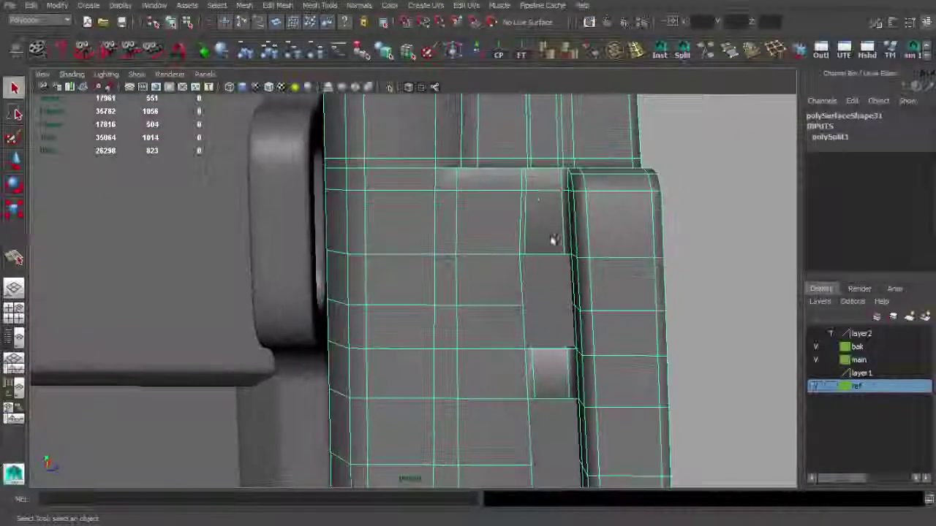
pyautogui.doubleClick(439, 178)
pyautogui.press('w')
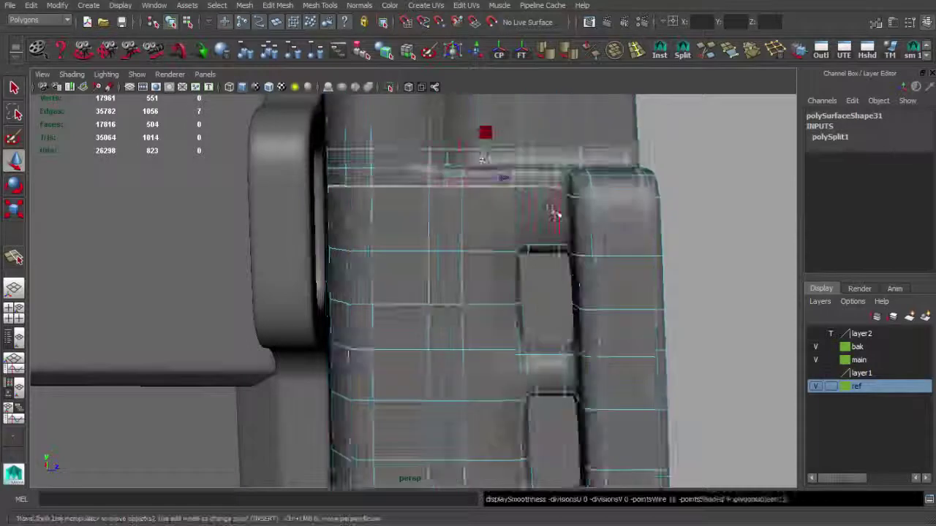
pyautogui.moveTo(596, 229)
pyautogui.keyDown('alt'); pyautogui.mouseDown()
pyautogui.moveTo(539, 251)
pyautogui.moveTo(616, 226)
pyautogui.moveTo(529, 253)
pyautogui.moveTo(547, 263)
pyautogui.moveTo(458, 142)
pyautogui.moveTo(433, 217)
pyautogui.moveTo(394, 246)
pyautogui.mouseUp(); pyautogui.keyUp('alt')
pyautogui.press('3')
# Inspect the chamfered corner from several angles, toggling between Move and Select
pyautogui.moveTo(395, 247)
pyautogui.keyDown('alt'); pyautogui.mouseDown(button='right')
pyautogui.moveTo(466, 366)
pyautogui.moveTo(505, 343)
pyautogui.mouseUp(button='right'); pyautogui.keyUp('alt')
pyautogui.keyDown('alt'); pyautogui.moveTo(505, 344); pyautogui.dragTo(531, 359); pyautogui.keyUp('alt')
pyautogui.moveTo(592, 239)
pyautogui.keyDown('alt'); pyautogui.mouseDown()
pyautogui.moveTo(554, 303)
pyautogui.moveTo(516, 251)
pyautogui.mouseUp(); pyautogui.keyUp('alt')
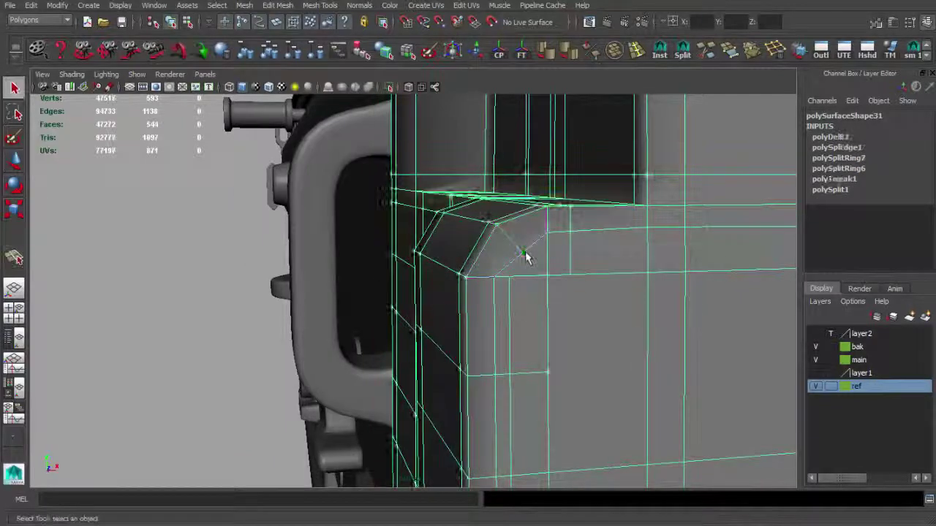
pyautogui.press('w')
pyautogui.keyDown('alt'); pyautogui.moveTo(554, 202); pyautogui.dragTo(624, 83); pyautogui.keyUp('alt')
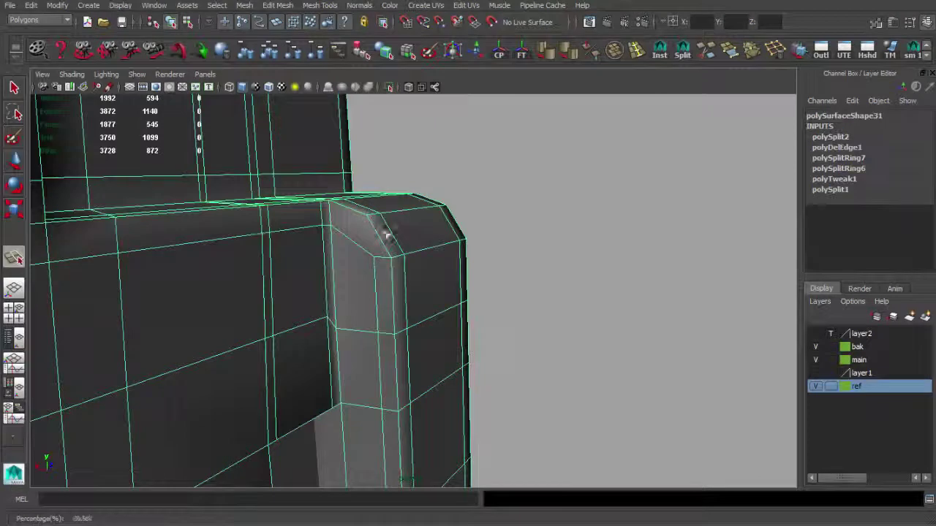
pyautogui.press('q')
pyautogui.keyDown('alt'); pyautogui.moveTo(356, 232); pyautogui.dragTo(436, 261); pyautogui.keyUp('alt')
pyautogui.press('w')
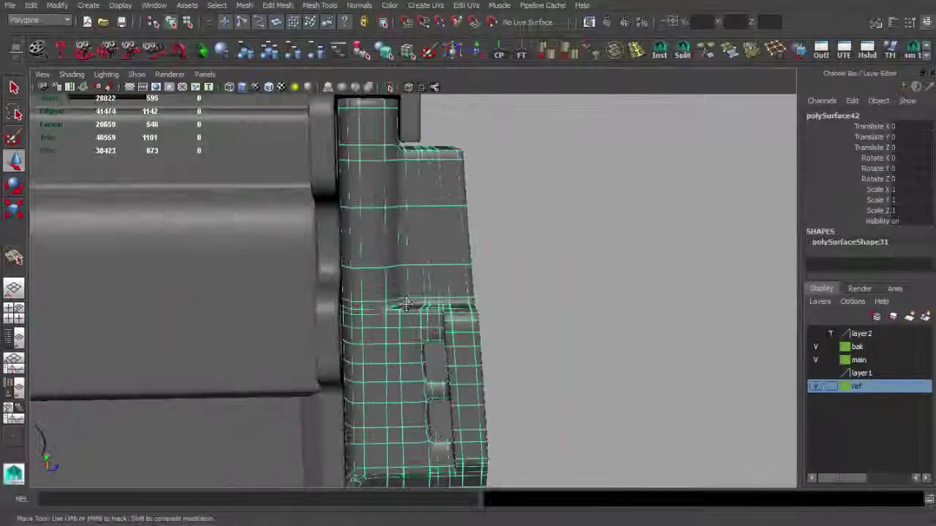
# Tumble around the rifle and select polySurface42 to check the chamfer, now 546 faces
pyautogui.keyDown('alt'); pyautogui.moveTo(438, 261); pyautogui.dragTo(468, 241, button='right'); pyautogui.keyUp('alt')
pyautogui.keyDown('alt'); pyautogui.moveTo(541, 366); pyautogui.dragTo(556, 355, button='right'); pyautogui.keyUp('alt')
pyautogui.moveTo(555, 355)
pyautogui.keyDown('alt'); pyautogui.mouseDown()
pyautogui.moveTo(512, 344)
pyautogui.moveTo(482, 307)
pyautogui.mouseUp(); pyautogui.keyUp('alt')
pyautogui.click(482, 231)
pyautogui.moveTo(482, 307)
pyautogui.keyDown('alt'); pyautogui.mouseDown(button='right')
pyautogui.moveTo(497, 242)
pyautogui.moveTo(449, 261)
pyautogui.mouseUp(button='right'); pyautogui.keyUp('alt')
pyautogui.moveTo(449, 261)
pyautogui.keyDown('alt'); pyautogui.mouseDown()
pyautogui.moveTo(449, 211)
pyautogui.moveTo(447, 323)
pyautogui.mouseUp(); pyautogui.keyUp('alt')
# Preview an edge loop across the end-plate and frame the stock up close
pyautogui.keyDown('shift'); pyautogui.moveTo(555, 107); pyautogui.dragTo(400, 169, button='right'); pyautogui.keyUp('shift')
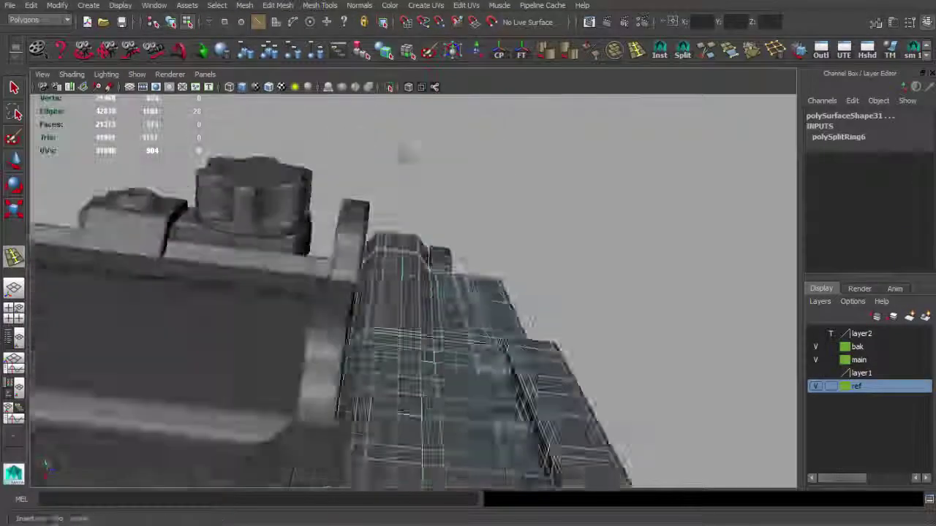
pyautogui.keyDown('alt'); pyautogui.moveTo(395, 278); pyautogui.dragTo(390, 271); pyautogui.keyUp('alt')
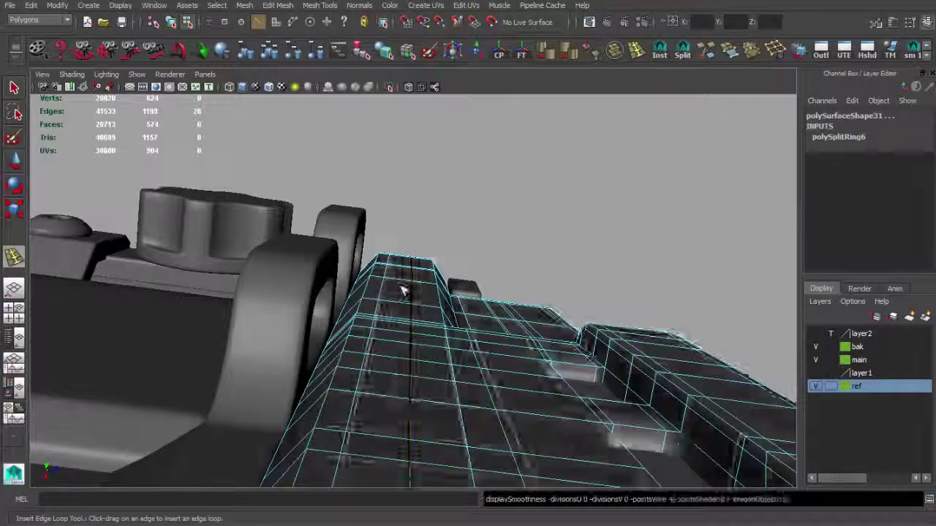
pyautogui.keyDown('alt'); pyautogui.moveTo(437, 313); pyautogui.dragTo(473, 423); pyautogui.keyUp('alt')
pyautogui.keyDown('alt'); pyautogui.moveTo(490, 377); pyautogui.dragTo(453, 349); pyautogui.keyUp('alt')
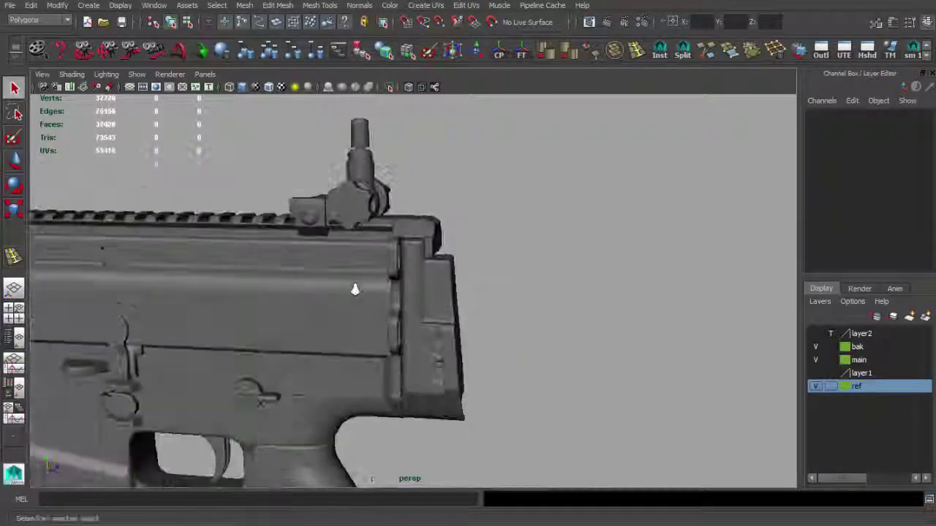
pyautogui.moveTo(355, 290)
pyautogui.keyDown('alt'); pyautogui.mouseDown()
pyautogui.moveTo(456, 267)
pyautogui.moveTo(470, 224)
pyautogui.mouseUp(); pyautogui.keyUp('alt')
pyautogui.press('w')
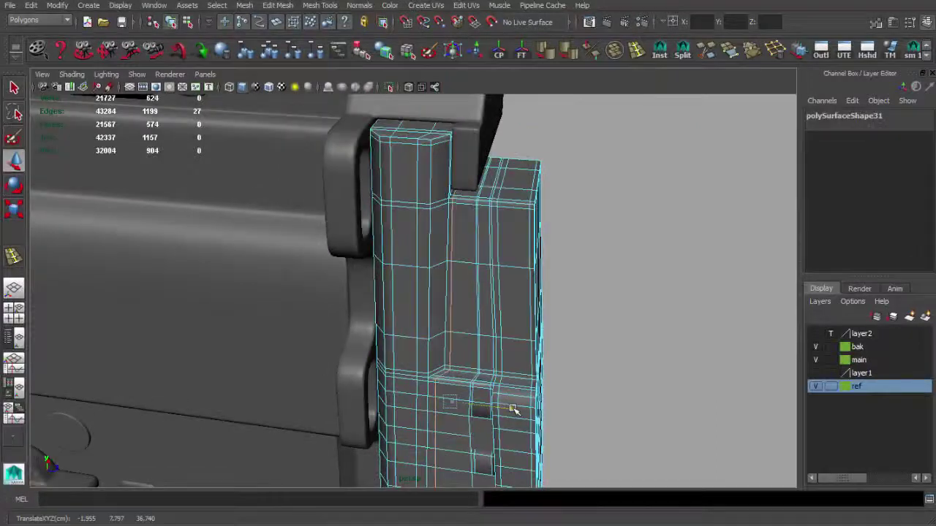
pyautogui.press('q')
pyautogui.moveTo(497, 356)
pyautogui.keyDown('alt'); pyautogui.mouseDown()
pyautogui.moveTo(395, 244)
pyautogui.moveTo(504, 108)
pyautogui.mouseUp(); pyautogui.keyUp('alt')
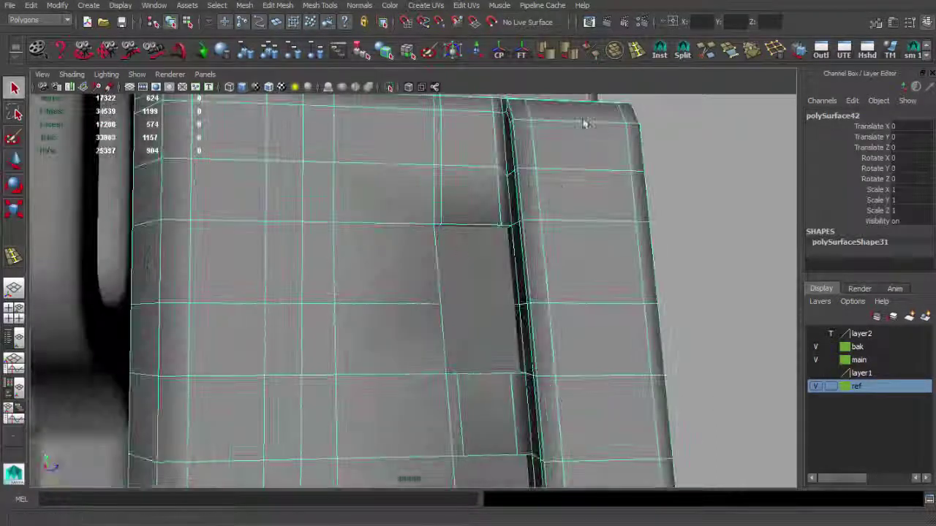
# Insert two supporting edge loops on the end-plate, one beside the recess
pyautogui.hotkey('ctrl', 'e')
pyautogui.keyDown('alt'); pyautogui.moveTo(585, 123); pyautogui.dragTo(627, 110); pyautogui.keyUp('alt')
pyautogui.click(453, 195)
pyautogui.moveTo(453, 195)
pyautogui.keyDown('alt'); pyautogui.mouseDown()
pyautogui.moveTo(446, 215)
pyautogui.moveTo(495, 424)
pyautogui.moveTo(432, 309)
pyautogui.moveTo(587, 145)
pyautogui.mouseUp(); pyautogui.keyUp('alt')
pyautogui.press('q')
pyautogui.click(441, 263)
pyautogui.moveTo(441, 263)
pyautogui.keyDown('alt'); pyautogui.mouseDown()
pyautogui.moveTo(441, 251)
pyautogui.moveTo(527, 339)
pyautogui.moveTo(685, 65)
pyautogui.mouseUp(); pyautogui.keyUp('alt')
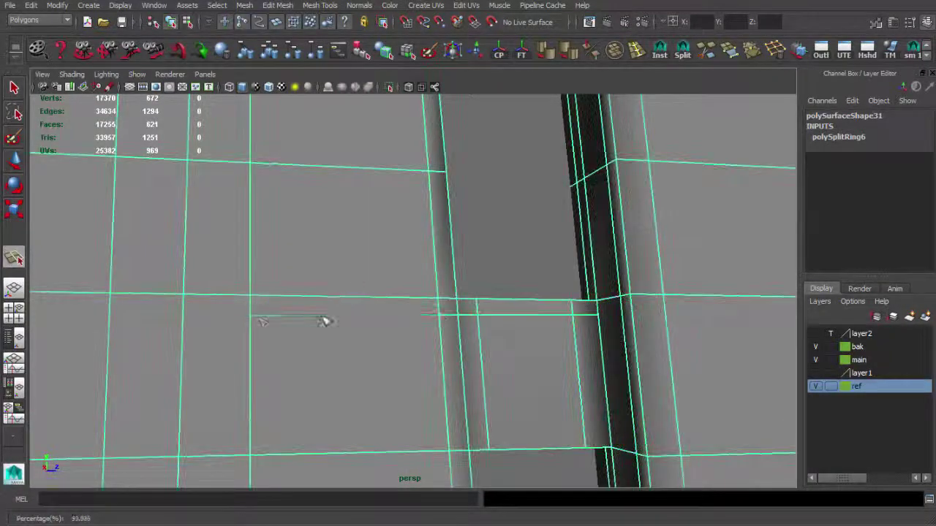
# Cut several split edges around the first slot recess
pyautogui.keyDown('alt'); pyautogui.moveTo(403, 367); pyautogui.dragTo(589, 334); pyautogui.keyUp('alt')
pyautogui.press('Return')
pyautogui.keyDown('alt'); pyautogui.moveTo(216, 328); pyautogui.dragTo(517, 386); pyautogui.keyUp('alt')
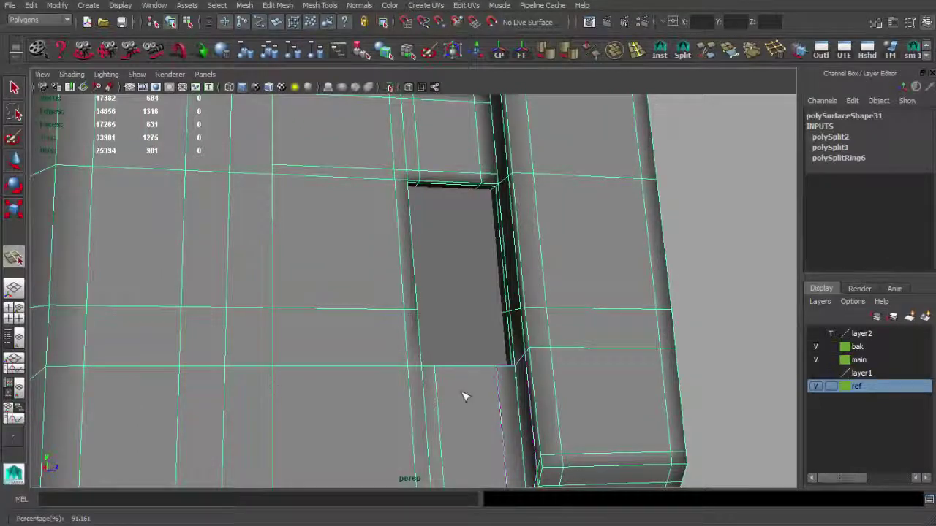
pyautogui.press('Return')
pyautogui.keyDown('alt'); pyautogui.moveTo(391, 319); pyautogui.dragTo(471, 249); pyautogui.keyUp('alt')
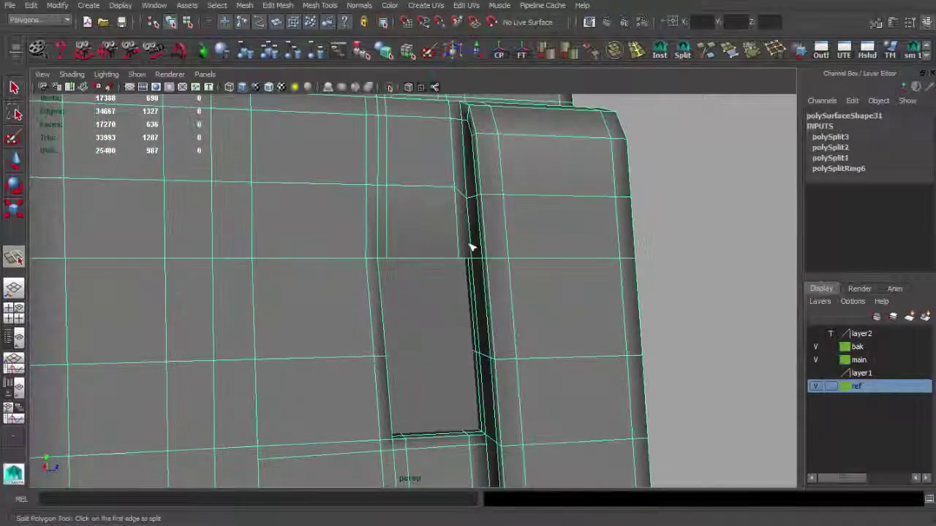
pyautogui.press('Return')
pyautogui.keyDown('alt'); pyautogui.moveTo(261, 253); pyautogui.dragTo(582, 278); pyautogui.keyUp('alt')
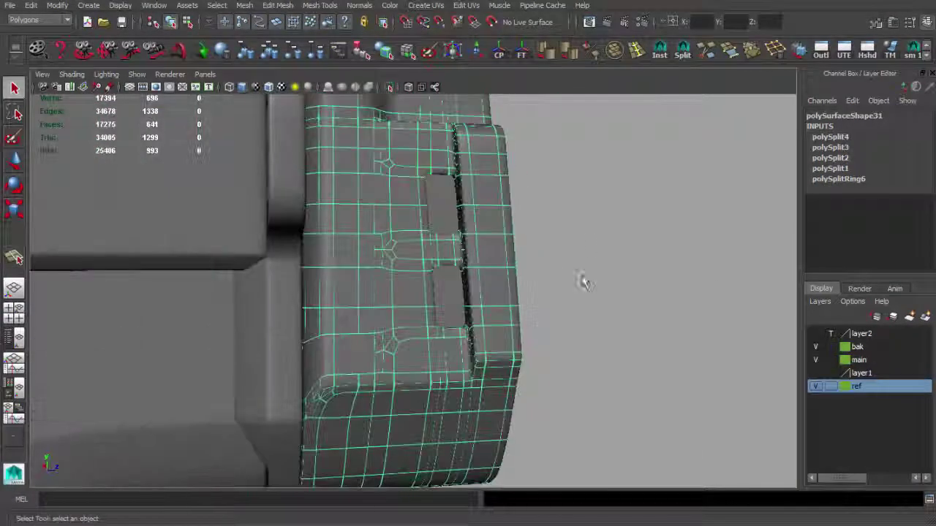
pyautogui.keyDown('alt'); pyautogui.moveTo(502, 355); pyautogui.dragTo(441, 339); pyautogui.keyUp('alt')
pyautogui.scroll(3, 441, 339)
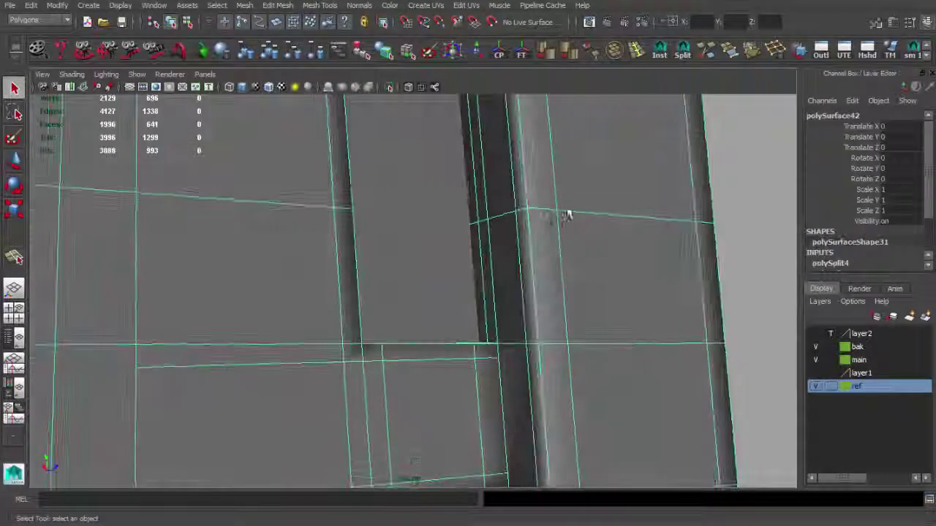
pyautogui.keyDown('alt'); pyautogui.moveTo(567, 215); pyautogui.dragTo(474, 335); pyautogui.keyUp('alt')
# Check the recess shading by switching between shaded and wireframe display
pyautogui.press('g')
pyautogui.press('5')
pyautogui.moveTo(538, 341)
pyautogui.keyDown('alt'); pyautogui.mouseDown()
pyautogui.moveTo(527, 347)
pyautogui.moveTo(456, 309)
pyautogui.moveTo(575, 359)
pyautogui.moveTo(472, 323)
pyautogui.moveTo(415, 331)
pyautogui.mouseUp(); pyautogui.keyUp('alt')
pyautogui.press('4')
pyautogui.press('5')
pyautogui.moveTo(481, 301)
pyautogui.keyDown('alt'); pyautogui.mouseDown()
pyautogui.moveTo(446, 305)
pyautogui.moveTo(411, 282)
pyautogui.mouseUp(); pyautogui.keyUp('alt')
pyautogui.moveTo(322, 324)
pyautogui.keyDown('alt'); pyautogui.mouseDown()
pyautogui.moveTo(451, 341)
pyautogui.moveTo(388, 322)
pyautogui.mouseUp(); pyautogui.keyUp('alt')
# Add an edge loop and two split edges inside the recess, then isolate the end-plate
pyautogui.hotkey('ctrl', 'shift', 'e')
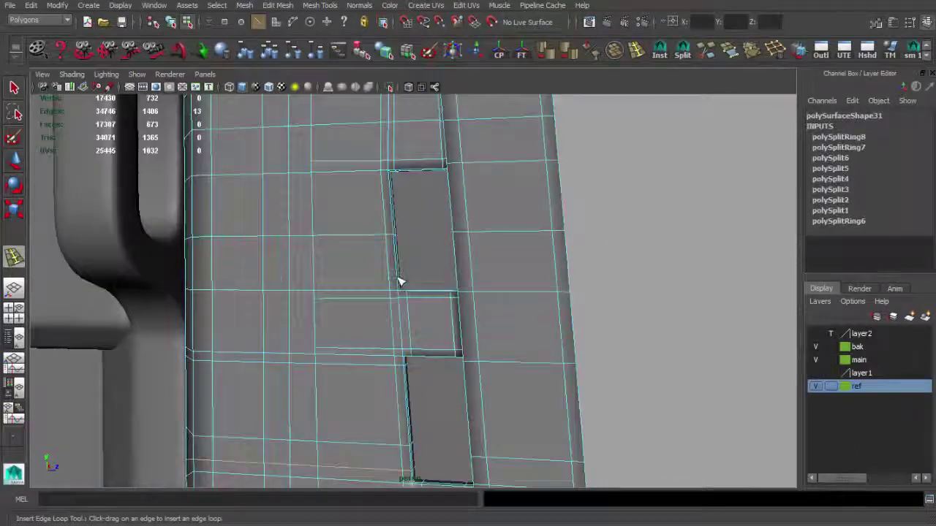
pyautogui.press('q')
pyautogui.keyDown('alt'); pyautogui.moveTo(391, 184); pyautogui.dragTo(530, 220); pyautogui.keyUp('alt')
pyautogui.click(531, 219)
pyautogui.moveTo(501, 247)
pyautogui.keyDown('alt'); pyautogui.mouseDown()
pyautogui.moveTo(443, 261)
pyautogui.moveTo(568, 296)
pyautogui.mouseUp(); pyautogui.keyUp('alt')
pyautogui.keyDown('alt'); pyautogui.moveTo(390, 97); pyautogui.dragTo(701, 79); pyautogui.keyUp('alt')
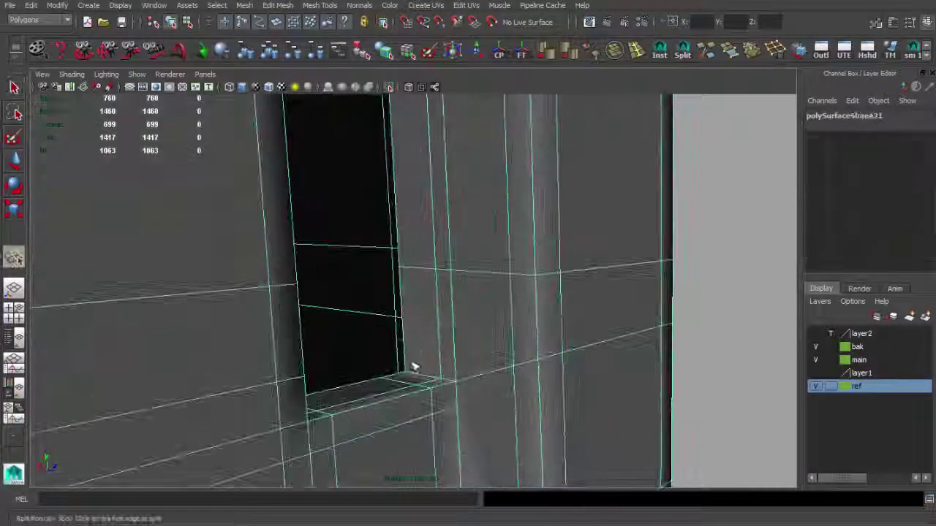
pyautogui.click(520, 357)
pyautogui.moveTo(519, 356)
pyautogui.keyDown('alt'); pyautogui.mouseDown()
pyautogui.moveTo(395, 286)
pyautogui.moveTo(499, 341)
pyautogui.moveTo(462, 230)
pyautogui.moveTo(397, 288)
pyautogui.moveTo(414, 284)
pyautogui.moveTo(394, 334)
pyautogui.moveTo(428, 203)
pyautogui.moveTo(548, 271)
pyautogui.moveTo(461, 282)
pyautogui.moveTo(434, 241)
pyautogui.moveTo(556, 330)
pyautogui.moveTo(377, 232)
pyautogui.mouseUp(); pyautogui.keyUp('alt')
pyautogui.click(481, 218)
pyautogui.hotkey('ctrl', '1')
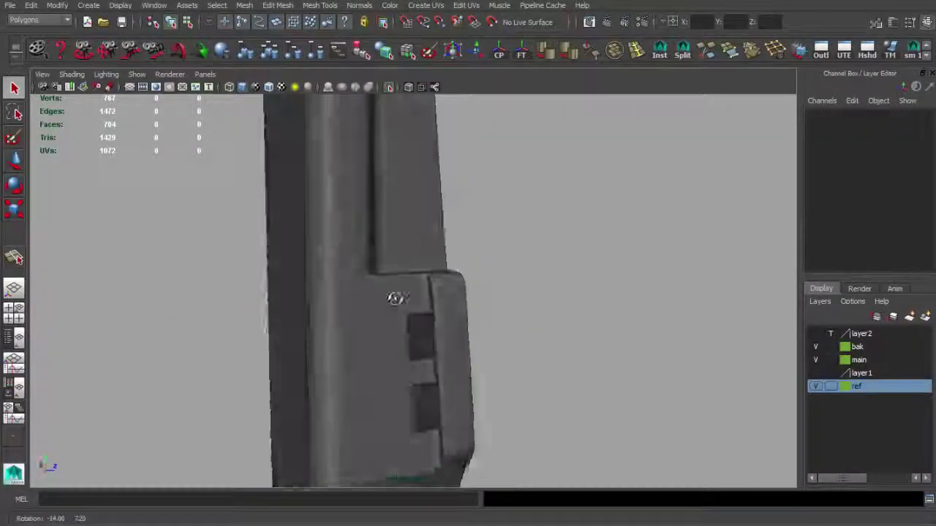
# Zoom in on the end-plate and select polySurface44 and polySurface45
pyautogui.moveTo(364, 298)
pyautogui.keyDown('alt'); pyautogui.mouseDown()
pyautogui.moveTo(345, 249)
pyautogui.moveTo(509, 321)
pyautogui.mouseUp(); pyautogui.keyUp('alt')
pyautogui.click(414, 298)
pyautogui.click(509, 321)
pyautogui.keyDown('alt'); pyautogui.moveTo(548, 261); pyautogui.dragTo(418, 236); pyautogui.keyUp('alt')
pyautogui.scroll(5, 418, 236)
pyautogui.click(392, 284)
pyautogui.scroll(3, 366, 215)
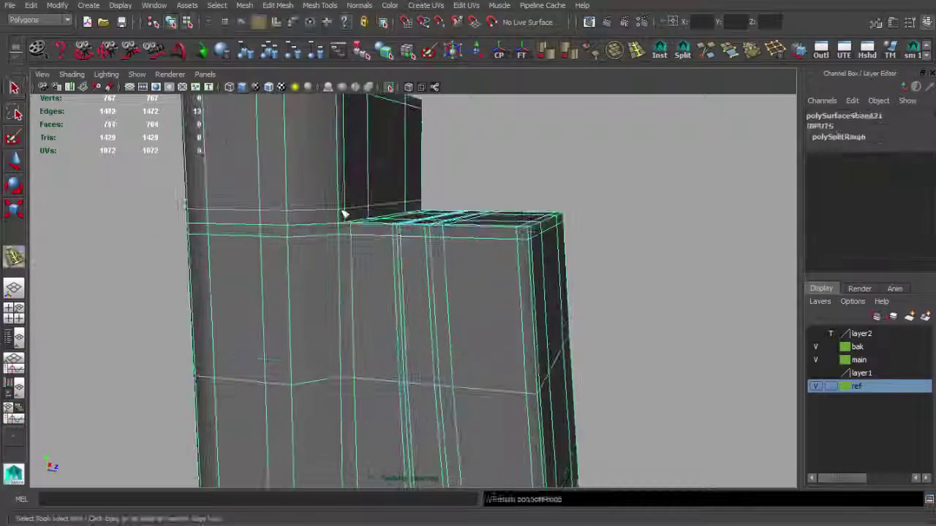
pyautogui.scroll(-5, 343, 214)
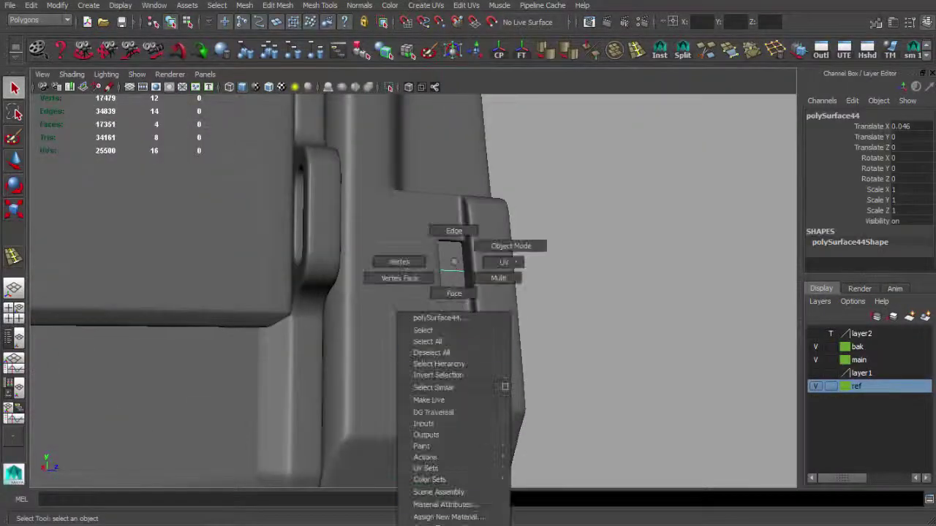
pyautogui.click(502, 285)
pyautogui.moveTo(501, 284)
pyautogui.keyDown('alt'); pyautogui.mouseDown()
pyautogui.moveTo(414, 246)
pyautogui.moveTo(604, 334)
pyautogui.moveTo(602, 298)
pyautogui.moveTo(543, 283)
pyautogui.mouseUp(); pyautogui.keyUp('alt')
pyautogui.scroll(3, 415, 251)
# Nudge the end-plate pieces slightly into place against the receiver
pyautogui.press('w')
pyautogui.click(604, 322)
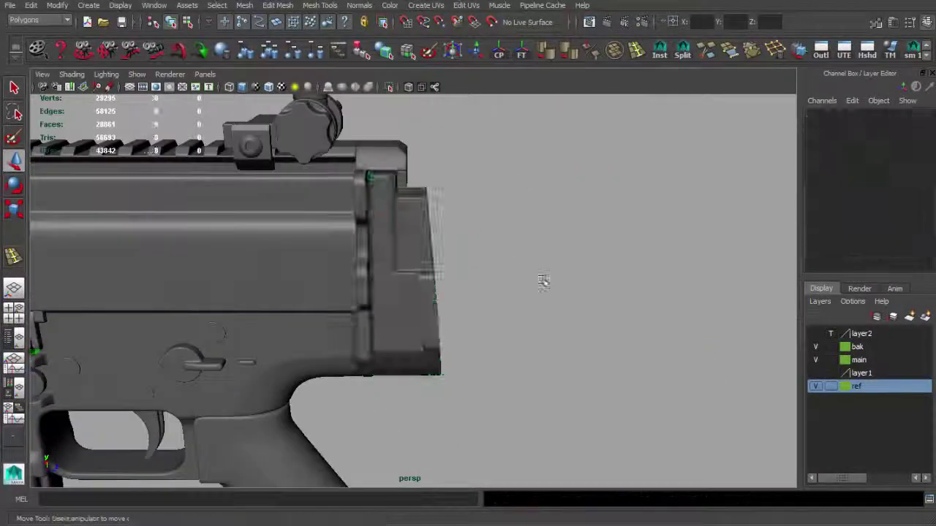
pyautogui.click(566, 271)
pyautogui.moveTo(566, 271)
pyautogui.keyDown('alt'); pyautogui.mouseDown()
pyautogui.moveTo(656, 317)
pyautogui.moveTo(531, 274)
pyautogui.moveTo(438, 263)
pyautogui.mouseUp(); pyautogui.keyUp('alt')
pyautogui.click(438, 264)
pyautogui.scroll(-3, 428, 247)
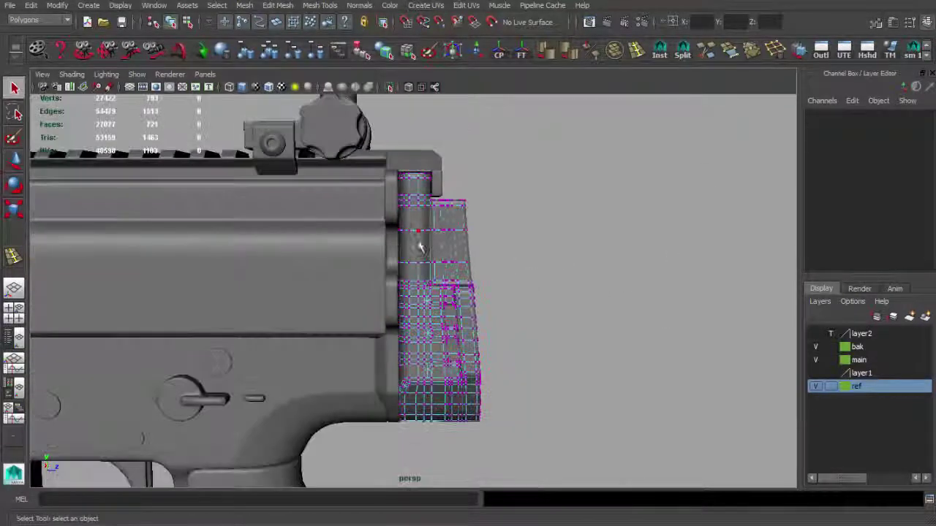
pyautogui.press('w')
pyautogui.scroll(3, 486, 322)
pyautogui.scroll(-2, 453, 293)
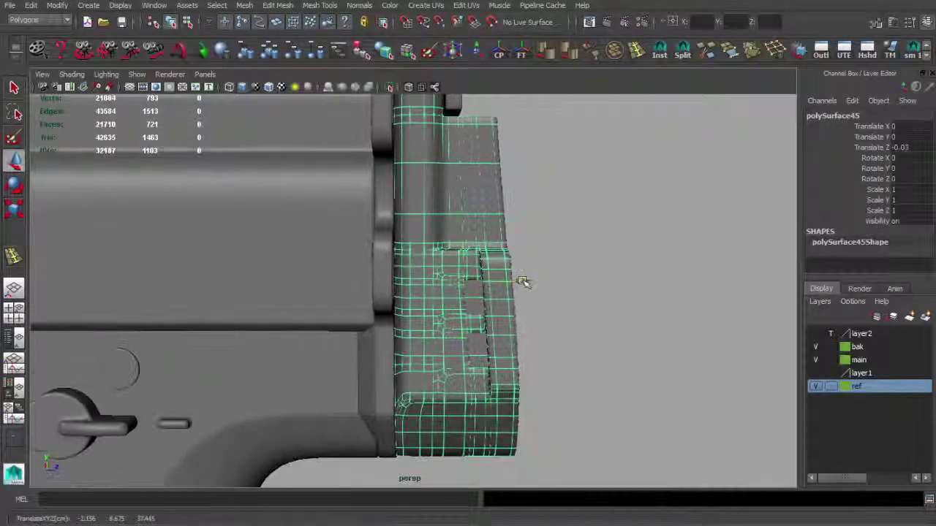
pyautogui.click(523, 282)
pyautogui.moveTo(523, 282)
pyautogui.keyDown('alt'); pyautogui.mouseDown()
pyautogui.moveTo(570, 278)
pyautogui.moveTo(493, 268)
pyautogui.moveTo(536, 332)
pyautogui.moveTo(420, 301)
pyautogui.moveTo(362, 330)
pyautogui.moveTo(487, 388)
pyautogui.moveTo(409, 256)
pyautogui.mouseUp(); pyautogui.keyUp('alt')
pyautogui.click(420, 301)
pyautogui.click(409, 256)
# Start a split-polygon cut across the end-plate block's corner
pyautogui.moveTo(399, 290)
pyautogui.keyDown('alt'); pyautogui.mouseDown(button='right')
pyautogui.moveTo(344, 293)
pyautogui.moveTo(512, 365)
pyautogui.moveTo(599, 418)
pyautogui.mouseUp(button='right'); pyautogui.keyUp('alt')
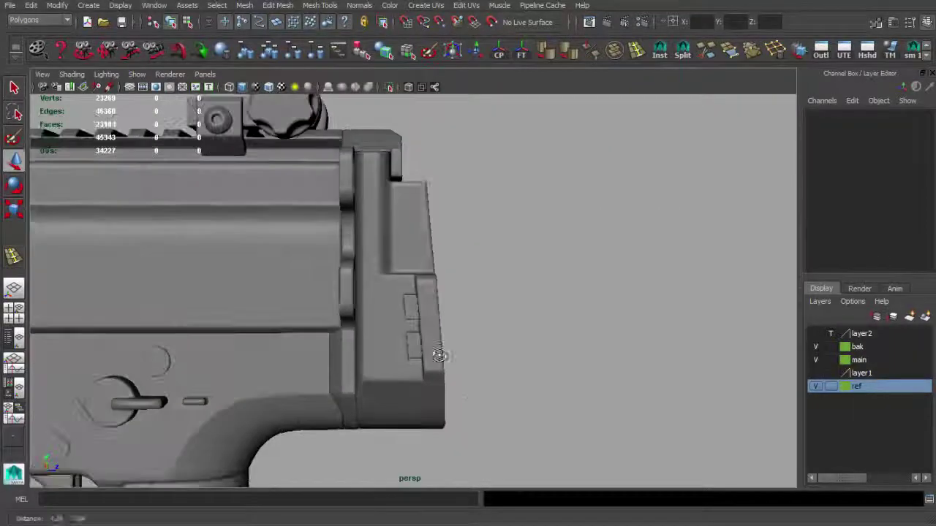
pyautogui.keyDown('alt'); pyautogui.moveTo(449, 274); pyautogui.dragTo(481, 297, button='right'); pyautogui.keyUp('alt')
pyautogui.click(481, 296)
pyautogui.moveTo(483, 233)
pyautogui.keyDown('alt'); pyautogui.mouseDown()
pyautogui.moveTo(224, 359)
pyautogui.moveTo(224, 299)
pyautogui.mouseUp(); pyautogui.keyUp('alt')
pyautogui.moveTo(348, 391)
pyautogui.keyDown('alt'); pyautogui.mouseDown()
pyautogui.moveTo(297, 313)
pyautogui.moveTo(334, 389)
pyautogui.moveTo(346, 280)
pyautogui.mouseUp(); pyautogui.keyUp('alt')
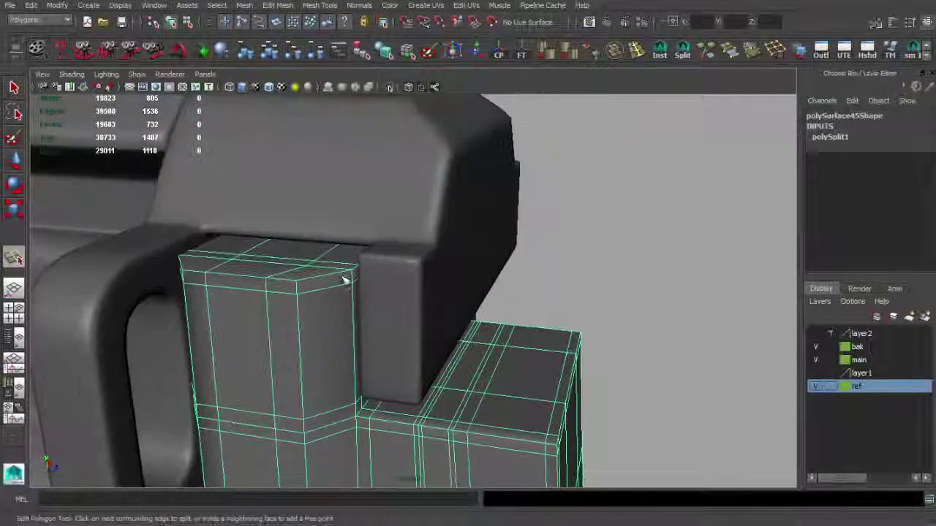
# Cut four split edges across polySurface45's top corner to form the chamfer
pyautogui.moveTo(347, 370)
pyautogui.keyDown('alt'); pyautogui.mouseDown()
pyautogui.moveTo(439, 309)
pyautogui.moveTo(449, 282)
pyautogui.moveTo(393, 286)
pyautogui.moveTo(447, 209)
pyautogui.moveTo(215, 212)
pyautogui.moveTo(424, 307)
pyautogui.moveTo(413, 330)
pyautogui.moveTo(419, 314)
pyautogui.moveTo(543, 354)
pyautogui.moveTo(257, 244)
pyautogui.moveTo(340, 213)
pyautogui.moveTo(424, 241)
pyautogui.moveTo(436, 204)
pyautogui.moveTo(539, 275)
pyautogui.moveTo(481, 87)
pyautogui.mouseUp(); pyautogui.keyUp('alt')
pyautogui.press('q')
pyautogui.click(424, 307)
pyautogui.click(542, 355)
pyautogui.click(424, 242)
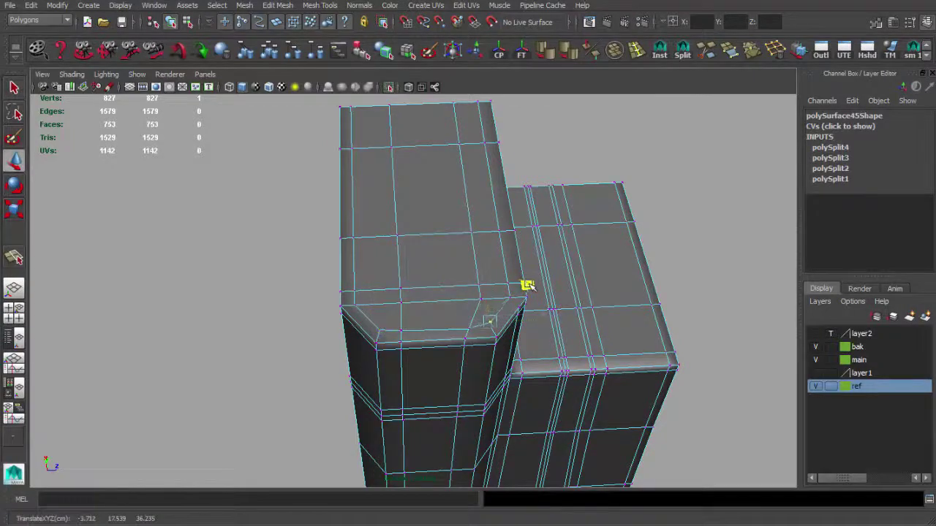
pyautogui.press('q')
pyautogui.moveTo(520, 261)
pyautogui.keyDown('alt'); pyautogui.mouseDown()
pyautogui.moveTo(476, 242)
pyautogui.moveTo(561, 244)
pyautogui.moveTo(413, 275)
pyautogui.mouseUp(); pyautogui.keyUp('alt')
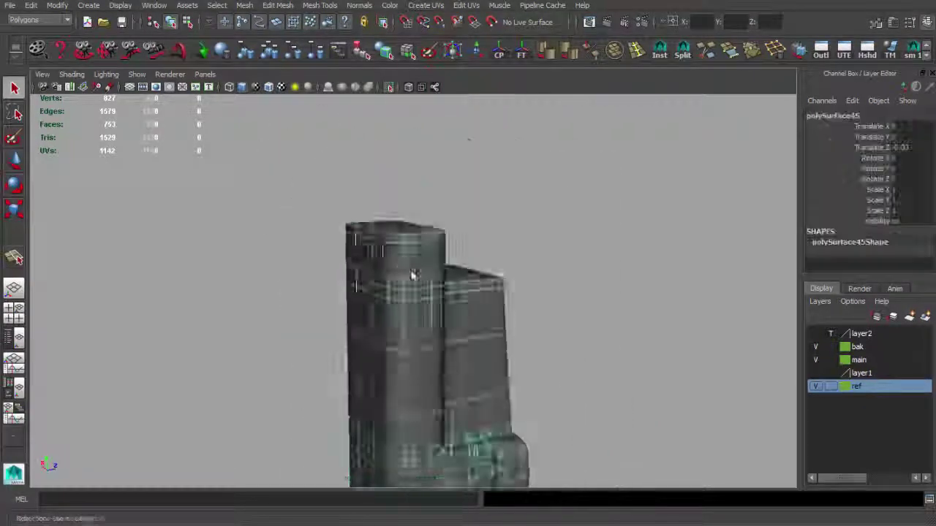
# Select the end-plate and hinge part and tumble to view the hinge's top faces
pyautogui.click(365, 199)
pyautogui.moveTo(365, 198)
pyautogui.keyDown('alt'); pyautogui.mouseDown()
pyautogui.moveTo(529, 211)
pyautogui.moveTo(487, 204)
pyautogui.mouseUp(); pyautogui.keyUp('alt')
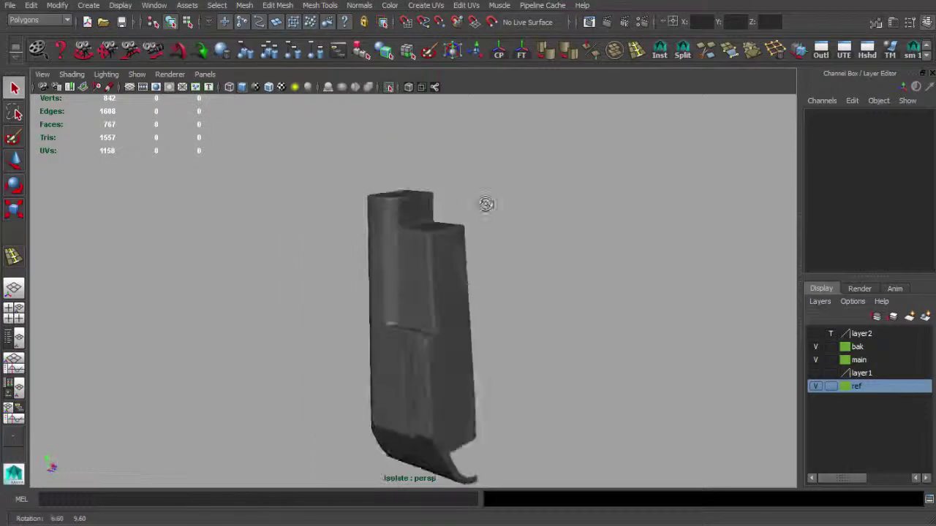
pyautogui.click(391, 87)
pyautogui.scroll(3, 451, 234)
pyautogui.scroll(3, 463, 226)
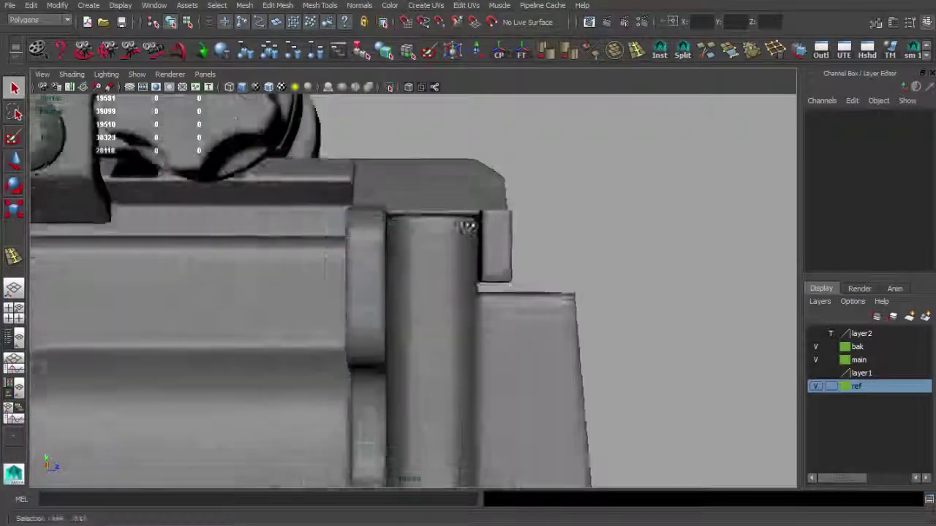
pyautogui.click(431, 256)
pyautogui.scroll(3, 431, 256)
pyautogui.press('w')
pyautogui.scroll(2, 497, 248)
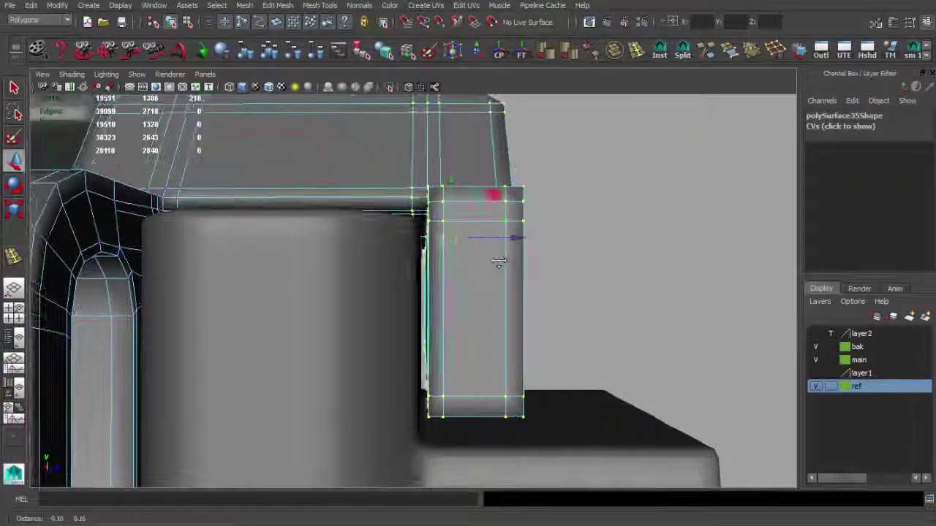
pyautogui.keyDown('alt'); pyautogui.moveTo(497, 239); pyautogui.dragTo(496, 278); pyautogui.keyUp('alt')
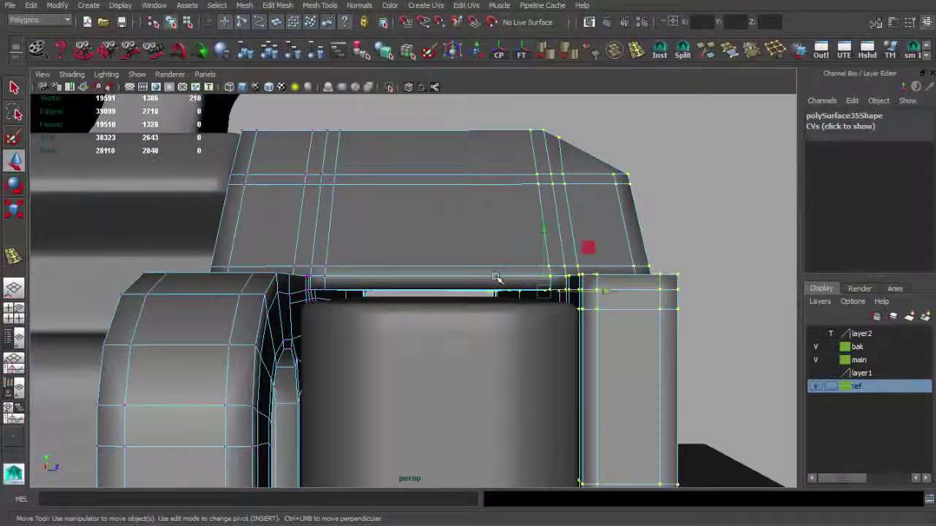
# Toggle Isolate Select on and off for the selected part
pyautogui.press('q')
pyautogui.click(392, 87)
pyautogui.scroll(2, 412, 309)
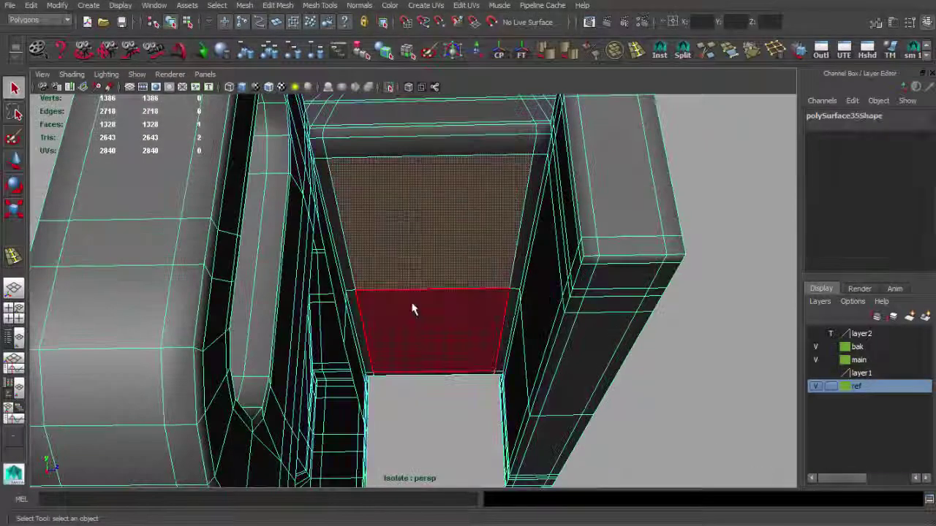
pyautogui.scroll(-3, 415, 309)
pyautogui.click(391, 87)
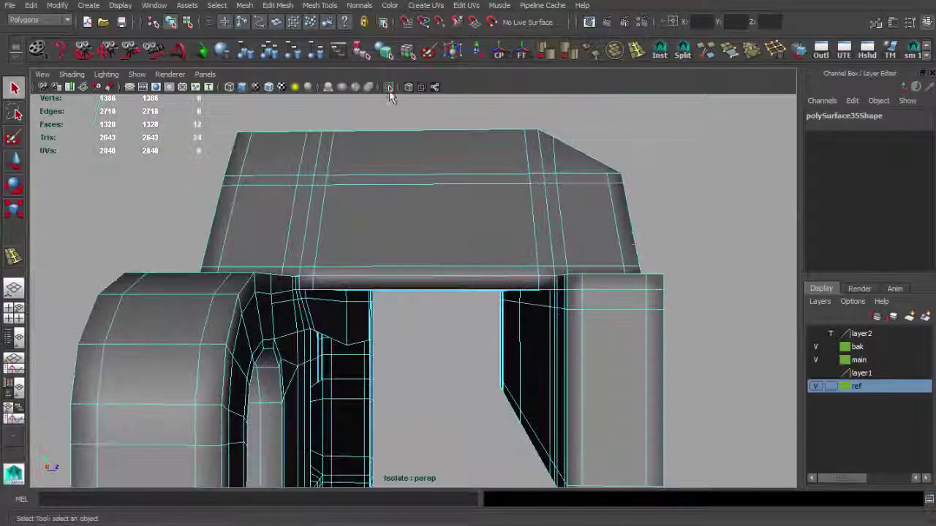
pyautogui.press('w')
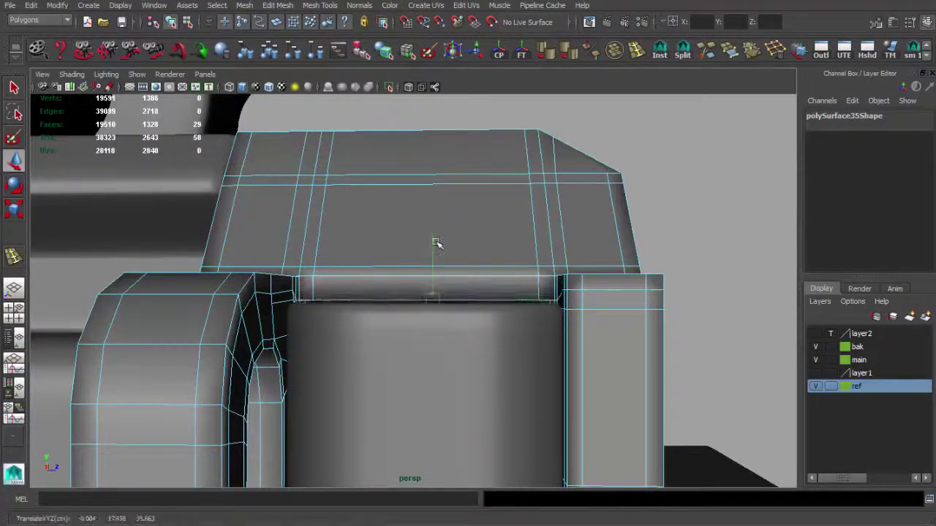
# Orbit around the isolated end-plate to inspect its corner, long edges and legs
pyautogui.moveTo(585, 237)
pyautogui.keyDown('alt'); pyautogui.mouseDown()
pyautogui.moveTo(493, 251)
pyautogui.moveTo(178, 226)
pyautogui.moveTo(438, 313)
pyautogui.moveTo(413, 302)
pyautogui.moveTo(412, 251)
pyautogui.moveTo(307, 271)
pyautogui.moveTo(190, 277)
pyautogui.mouseUp(); pyautogui.keyUp('alt')
pyautogui.moveTo(168, 224)
pyautogui.keyDown('alt'); pyautogui.mouseDown()
pyautogui.moveTo(271, 234)
pyautogui.moveTo(370, 194)
pyautogui.mouseUp(); pyautogui.keyUp('alt')
pyautogui.press('q')
pyautogui.moveTo(379, 146)
pyautogui.keyDown('alt'); pyautogui.mouseDown()
pyautogui.moveTo(397, 209)
pyautogui.moveTo(379, 241)
pyautogui.mouseUp(); pyautogui.keyUp('alt')
pyautogui.keyDown('alt'); pyautogui.moveTo(392, 206); pyautogui.dragTo(406, 229); pyautogui.keyUp('alt')
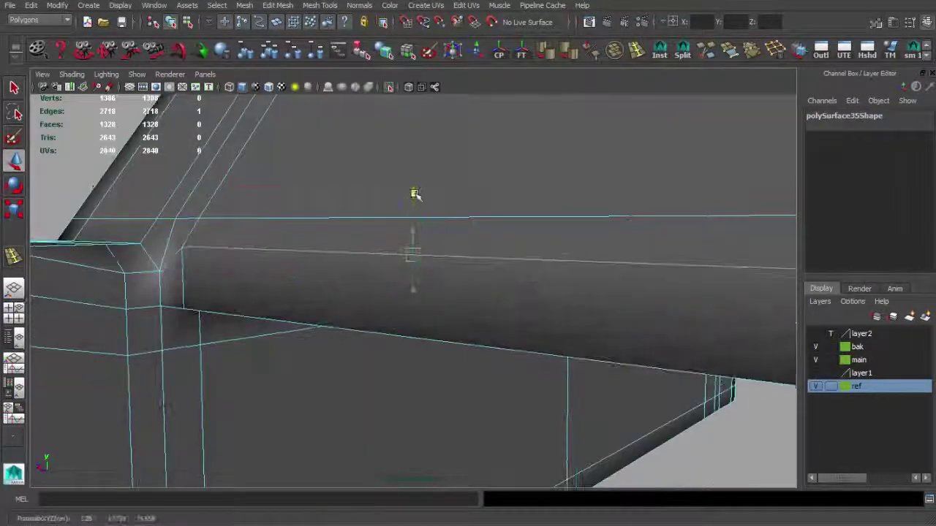
pyautogui.keyDown('alt'); pyautogui.moveTo(415, 194); pyautogui.dragTo(284, 255); pyautogui.keyUp('alt')
pyautogui.moveTo(271, 191)
pyautogui.keyDown('alt'); pyautogui.mouseDown()
pyautogui.moveTo(324, 202)
pyautogui.moveTo(83, 215)
pyautogui.moveTo(432, 268)
pyautogui.moveTo(408, 264)
pyautogui.moveTo(502, 261)
pyautogui.moveTo(422, 297)
pyautogui.moveTo(497, 258)
pyautogui.mouseUp(); pyautogui.keyUp('alt')
pyautogui.moveTo(190, 236)
pyautogui.keyDown('alt'); pyautogui.mouseDown()
pyautogui.moveTo(475, 297)
pyautogui.moveTo(385, 247)
pyautogui.mouseUp(); pyautogui.keyUp('alt')
# Show the full rifle again and dolly in on the receiver's rear block
pyautogui.click(390, 86)
pyautogui.moveTo(476, 240)
pyautogui.keyDown('alt'); pyautogui.mouseDown(button='right')
pyautogui.moveTo(236, 211)
pyautogui.moveTo(376, 266)
pyautogui.moveTo(144, 295)
pyautogui.moveTo(298, 307)
pyautogui.mouseUp(button='right'); pyautogui.keyUp('alt')
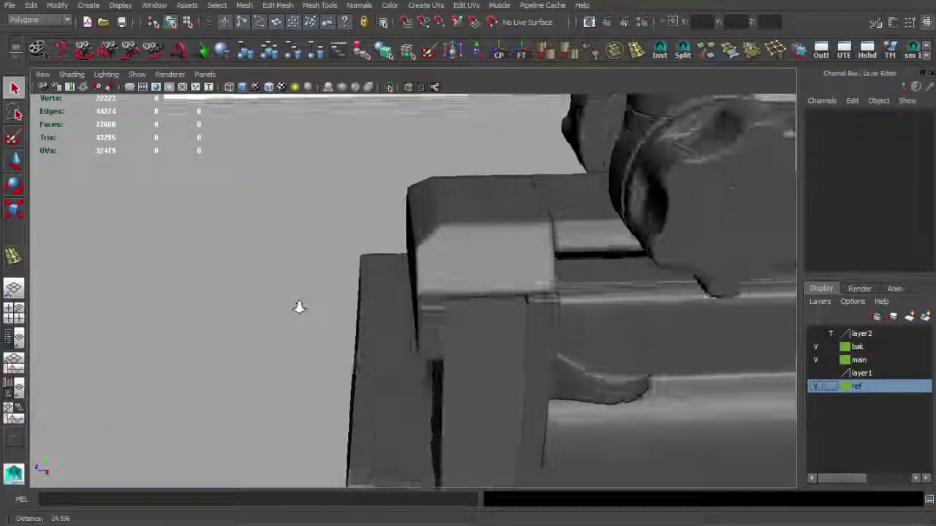
pyautogui.keyDown('alt'); pyautogui.moveTo(298, 307); pyautogui.dragTo(476, 245); pyautogui.keyUp('alt')
pyautogui.moveTo(476, 244)
pyautogui.keyDown('alt'); pyautogui.mouseDown(button='right')
pyautogui.moveTo(308, 271)
pyautogui.moveTo(395, 253)
pyautogui.mouseUp(button='right'); pyautogui.keyUp('alt')
pyautogui.keyDown('alt'); pyautogui.moveTo(395, 253); pyautogui.dragTo(439, 289); pyautogui.keyUp('alt')
pyautogui.moveTo(439, 289)
pyautogui.keyDown('alt'); pyautogui.mouseDown(button='right')
pyautogui.moveTo(481, 324)
pyautogui.moveTo(536, 329)
pyautogui.mouseUp(button='right'); pyautogui.keyUp('alt')
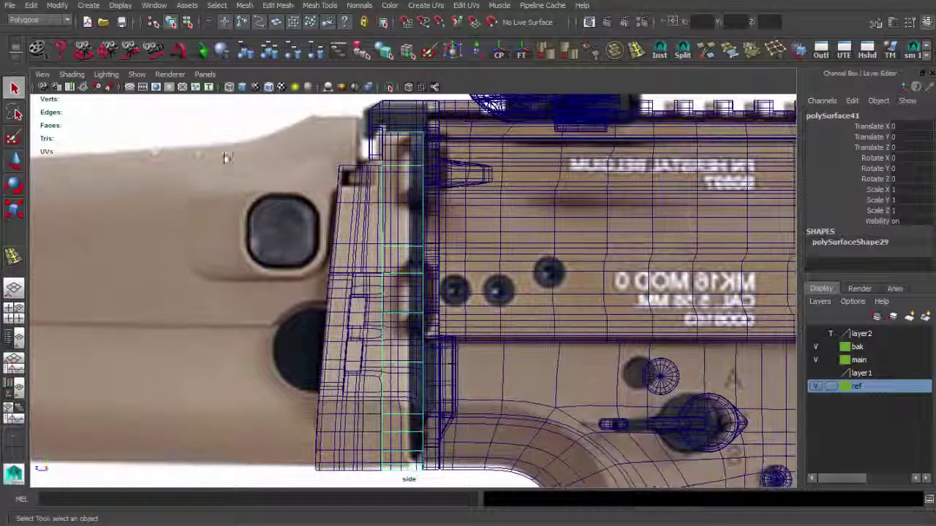
# Load main_ref_side1.jpg into the side camera's image plane with width 200
pyautogui.click(43, 74)
pyautogui.click(74, 246)
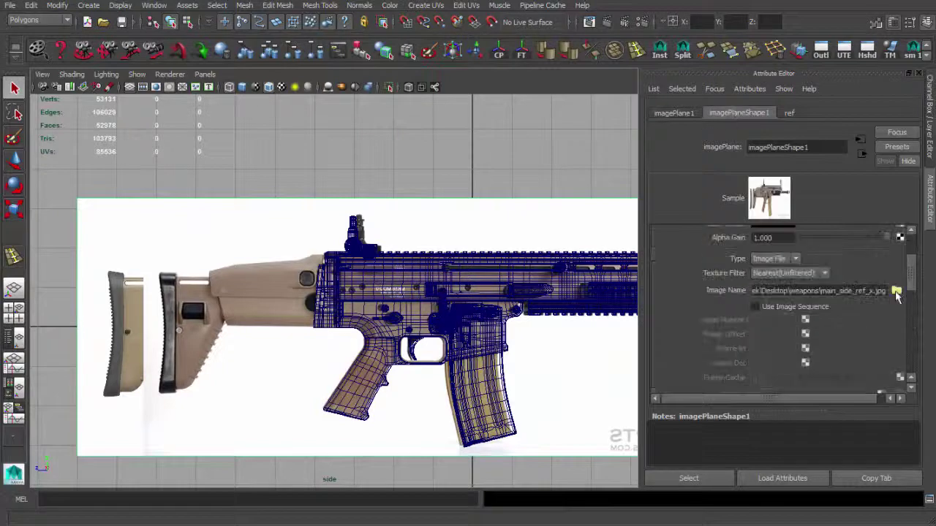
pyautogui.click(896, 291)
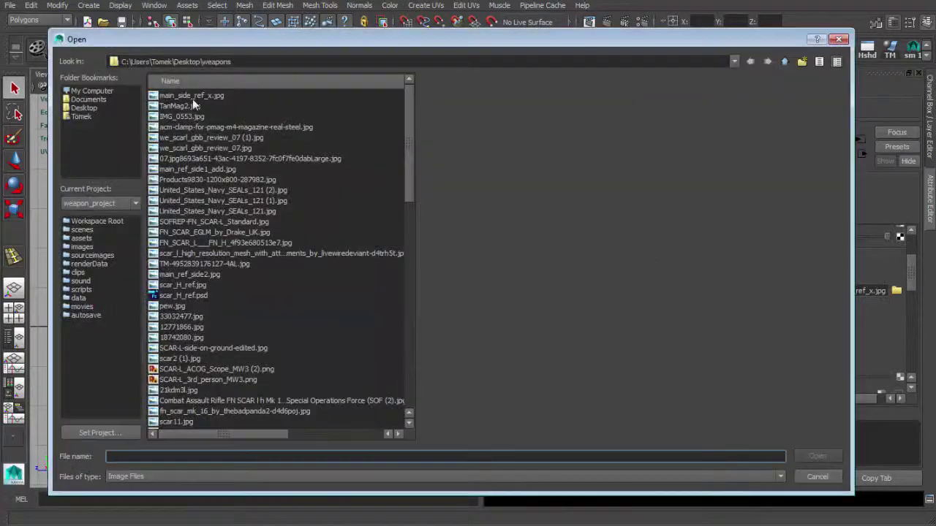
pyautogui.write('main')
pyautogui.press('Down')
pyautogui.press('Down')
pyautogui.press('Down')
pyautogui.press('Down')
pyautogui.press('Return')
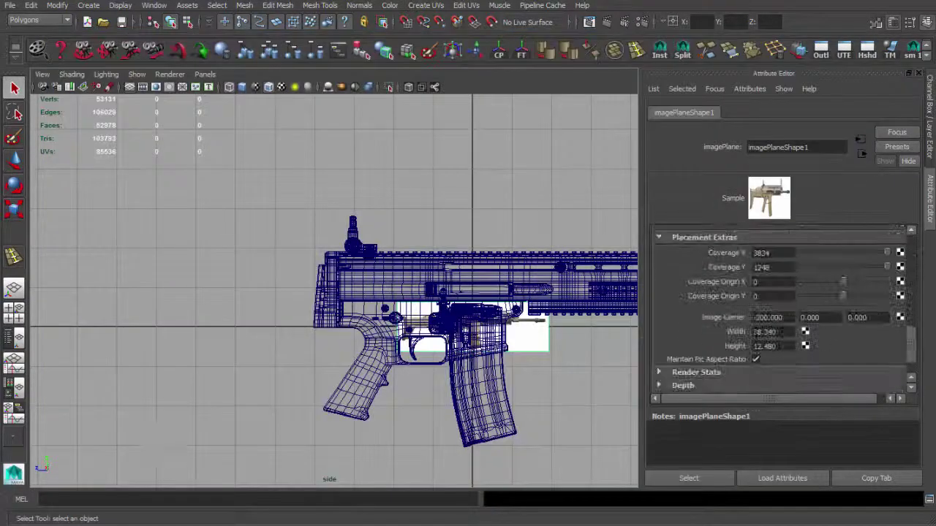
pyautogui.press('Return')
# Pan to the stock joint to check the alignment and save the scene
pyautogui.scroll(3, 471, 257)
pyautogui.hotkey('ctrl', 'a')
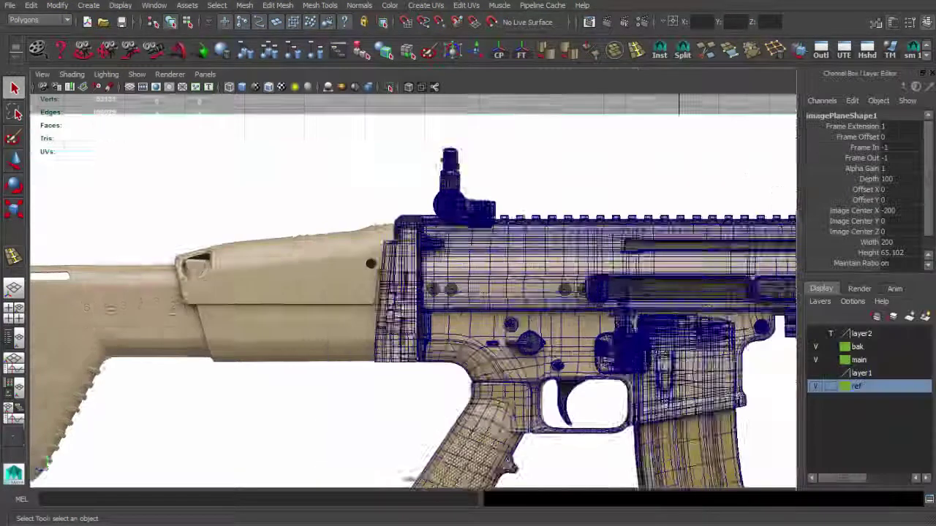
pyautogui.scroll(3, 470, 257)
pyautogui.keyDown('alt'); pyautogui.moveTo(470, 257); pyautogui.dragTo(285, 232, button='middle'); pyautogui.keyUp('alt')
pyautogui.scroll(2, 351, 241)
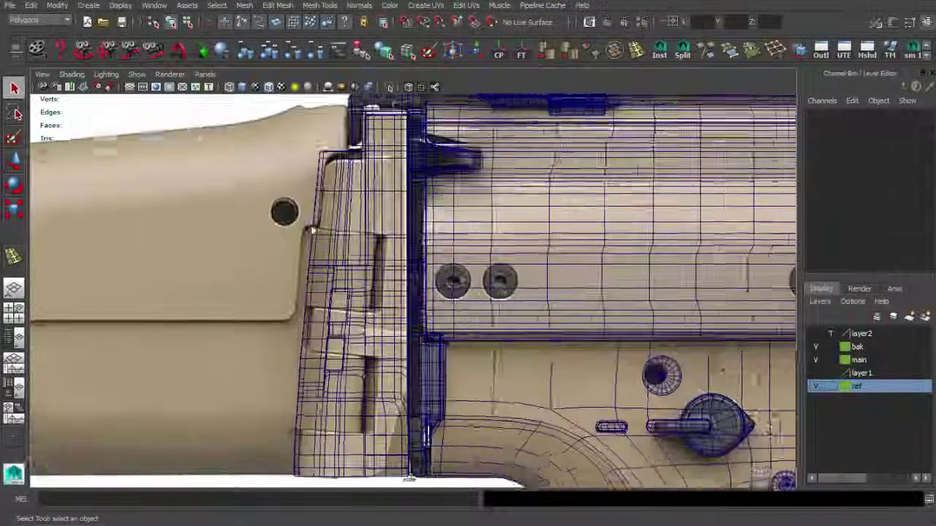
pyautogui.hotkey('ctrl', 's')
pyautogui.click(89, 5)
pyautogui.moveTo(119, 37)
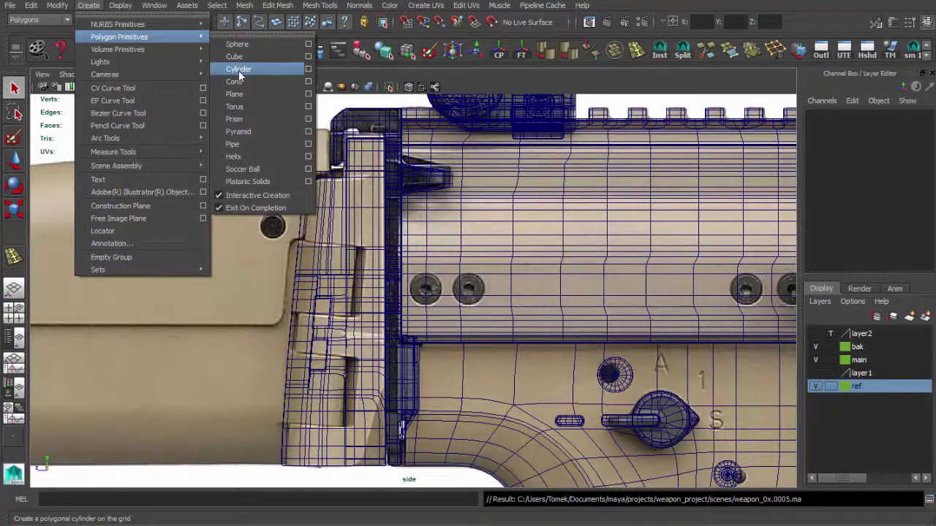
# Create a 12-sided polygon cylinder rotated 90° on Z at the stock-receiver joint
pyautogui.click(239, 70)
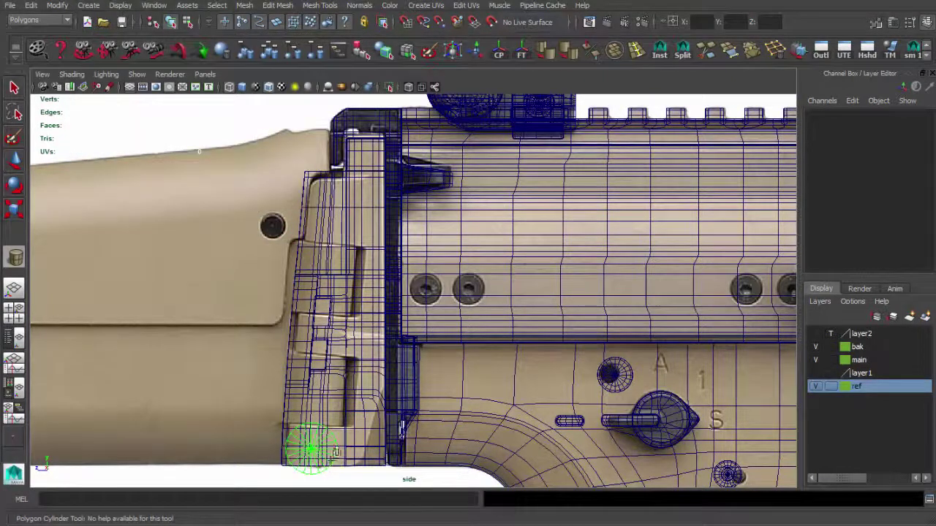
pyautogui.press('e')
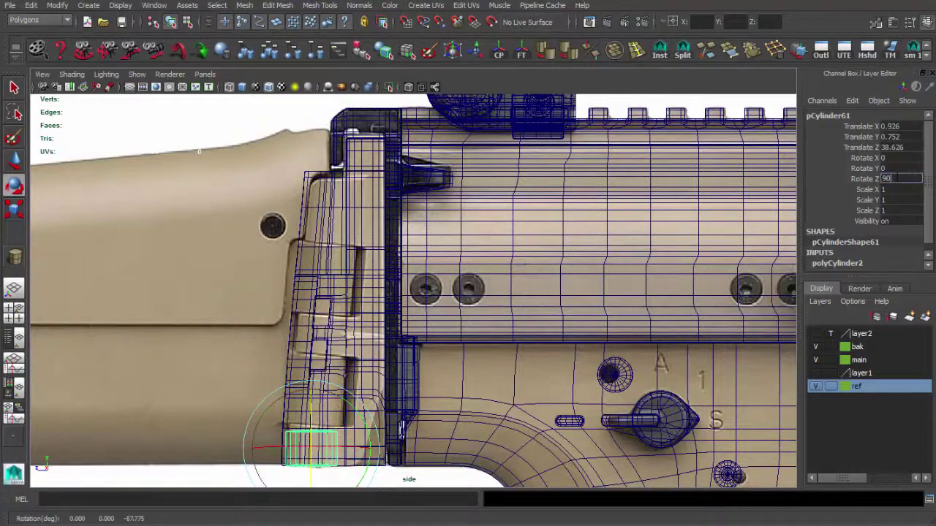
pyautogui.scroll(-3, 883, 231)
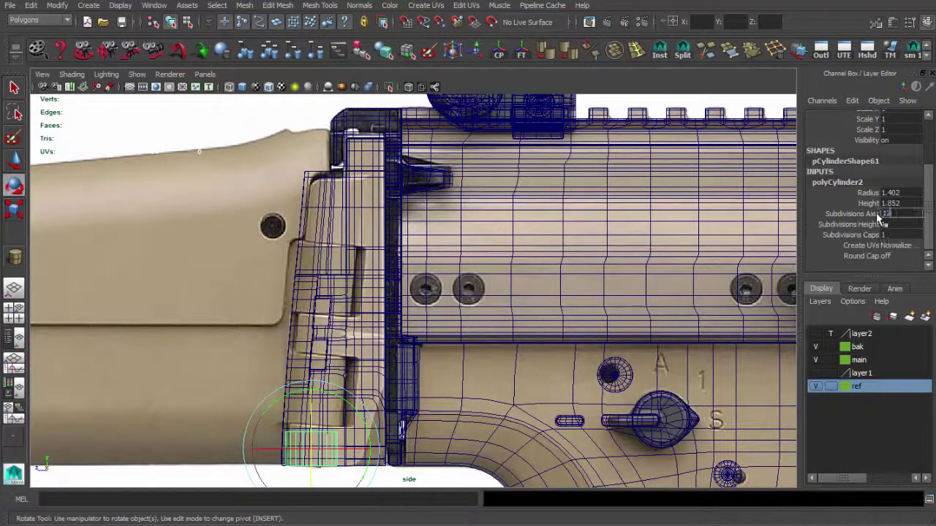
pyautogui.scroll(2, 402, 326)
pyautogui.keyDown('alt'); pyautogui.moveTo(363, 359); pyautogui.dragTo(375, 343, button='middle'); pyautogui.keyUp('alt')
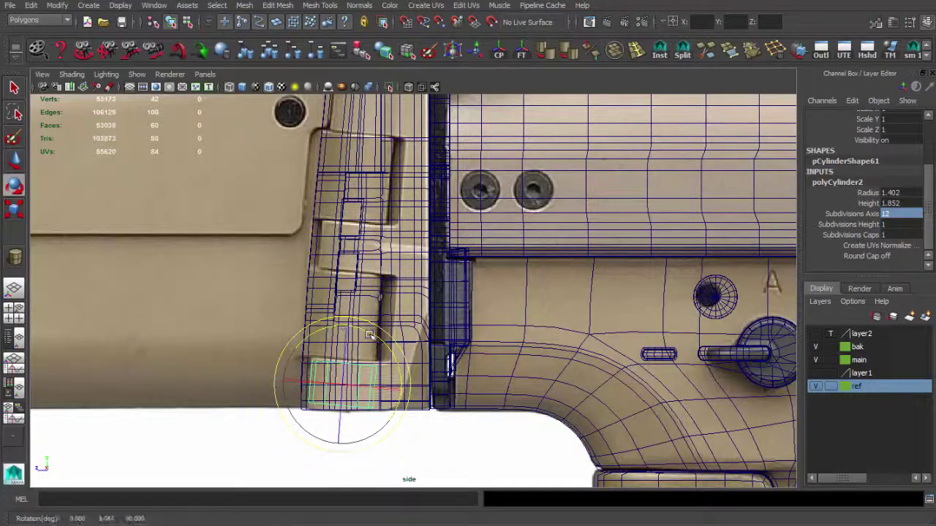
# Stretch the cylinder upward along the rear end plate in the side view
pyautogui.press('q')
pyautogui.press('w')
pyautogui.keyDown('alt'); pyautogui.moveTo(399, 378); pyautogui.dragTo(383, 511, button='middle'); pyautogui.keyUp('alt')
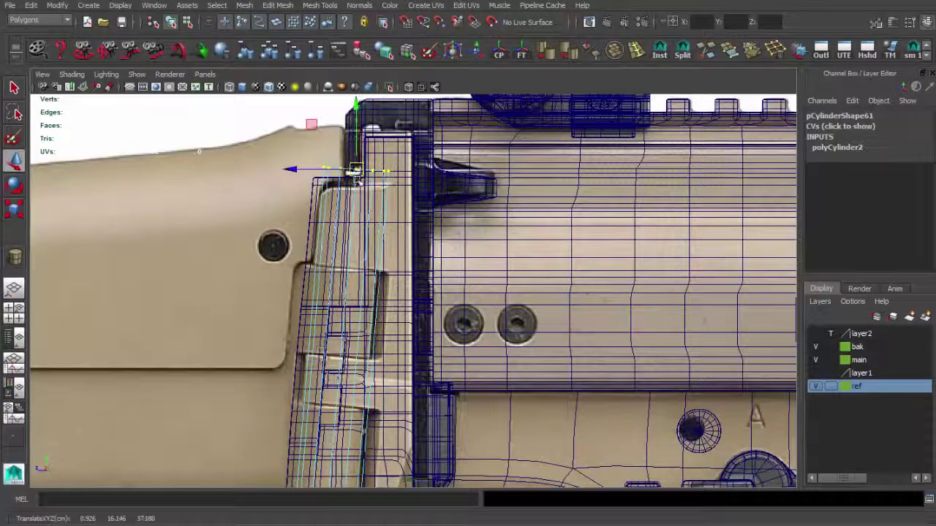
pyautogui.keyDown('alt'); pyautogui.moveTo(356, 182); pyautogui.dragTo(392, 7, button='middle'); pyautogui.keyUp('alt')
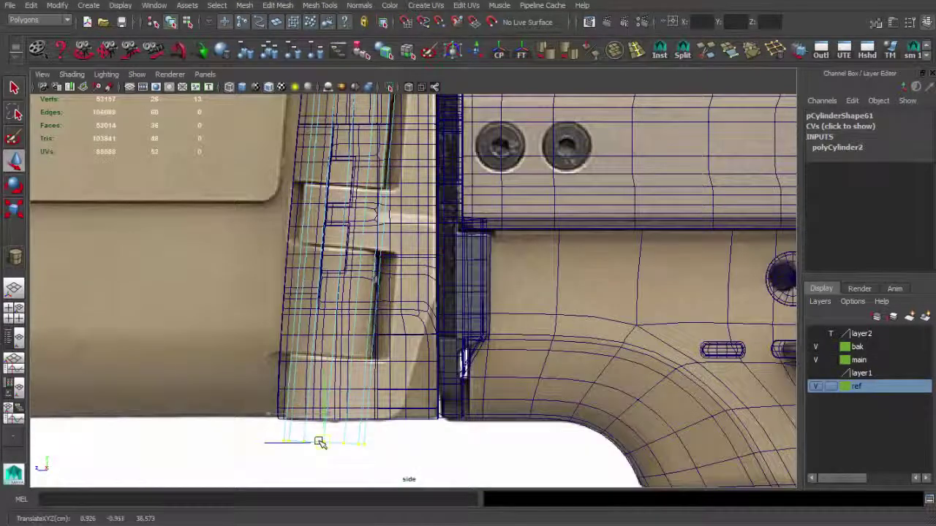
pyautogui.scroll(-2, 320, 442)
pyautogui.scroll(-2, 320, 442)
pyautogui.scroll(-2, 319, 442)
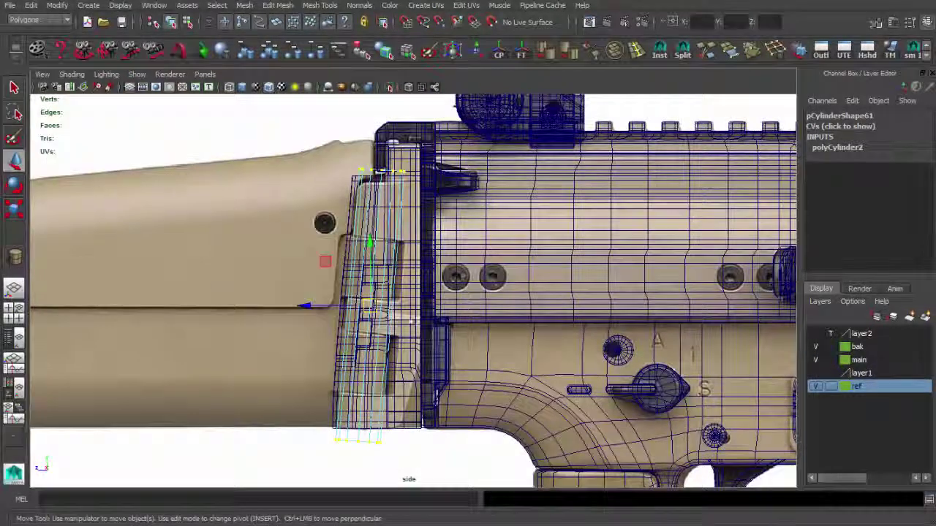
pyautogui.scroll(2, 411, 321)
# Scale the cylinder to fit the end plate and check it in perspective
pyautogui.press('r')
pyautogui.moveTo(353, 311); pyautogui.dragTo(360, 313)
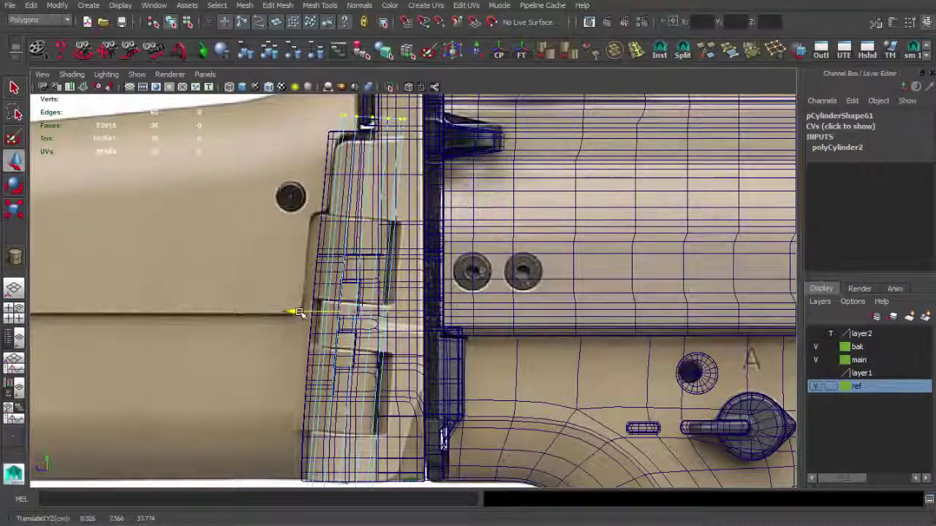
pyautogui.moveTo(625, 162)
pyautogui.keyDown('alt'); pyautogui.mouseDown()
pyautogui.moveTo(476, 213)
pyautogui.moveTo(402, 209)
pyautogui.moveTo(405, 313)
pyautogui.moveTo(437, 392)
pyautogui.moveTo(464, 424)
pyautogui.moveTo(504, 424)
pyautogui.moveTo(360, 254)
pyautogui.moveTo(492, 329)
pyautogui.mouseUp(); pyautogui.keyUp('alt')
pyautogui.press('space')
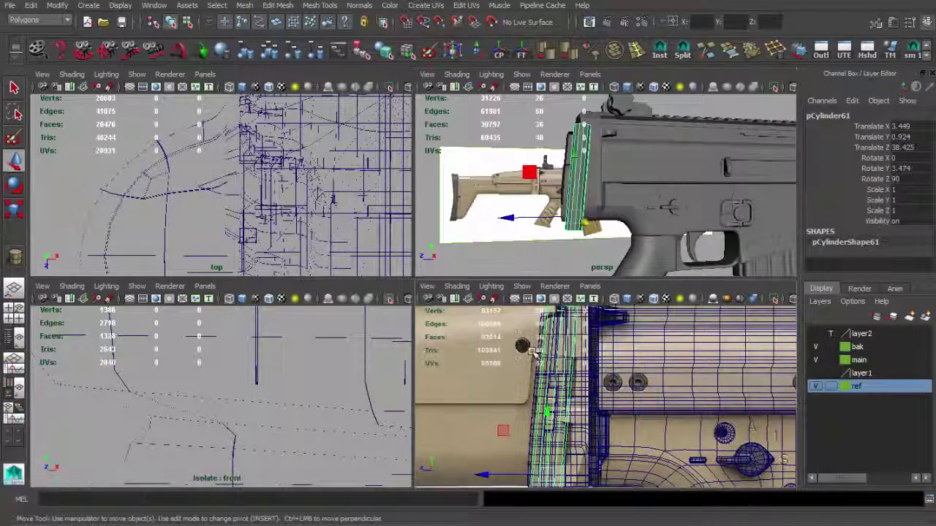
pyautogui.press('space')
pyautogui.keyDown('alt'); pyautogui.moveTo(464, 395); pyautogui.dragTo(453, 330, button='middle'); pyautogui.keyUp('alt')
pyautogui.click(295, 5)
pyautogui.moveTo(244, 5)
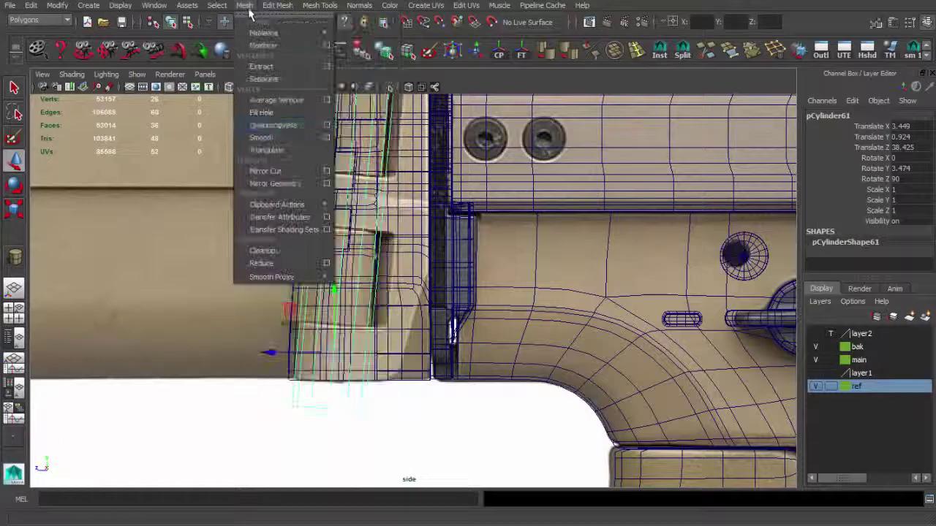
pyautogui.moveTo(278, 5)
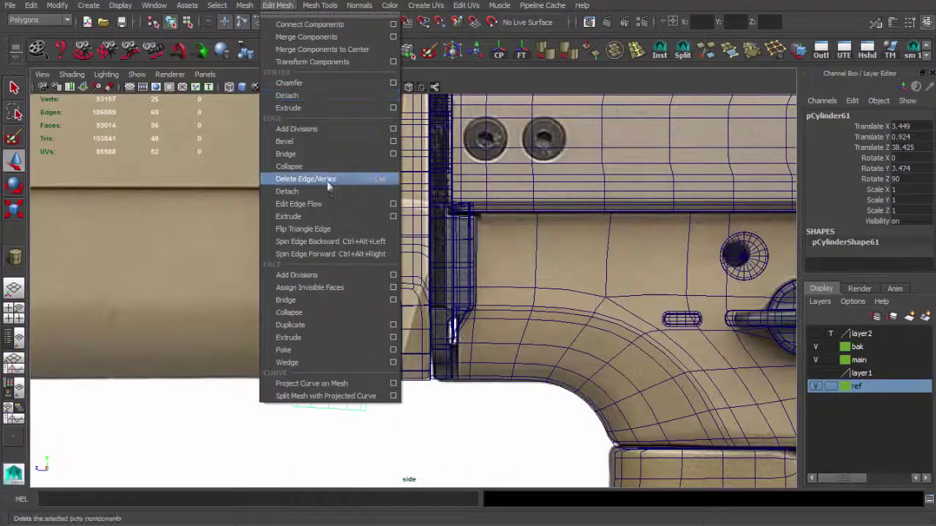
# Slice the hinge cylinder several times with the Cut Faces Tool, angling one cut to the slot edge
pyautogui.click(343, 98)
pyautogui.scroll(2, 386, 267)
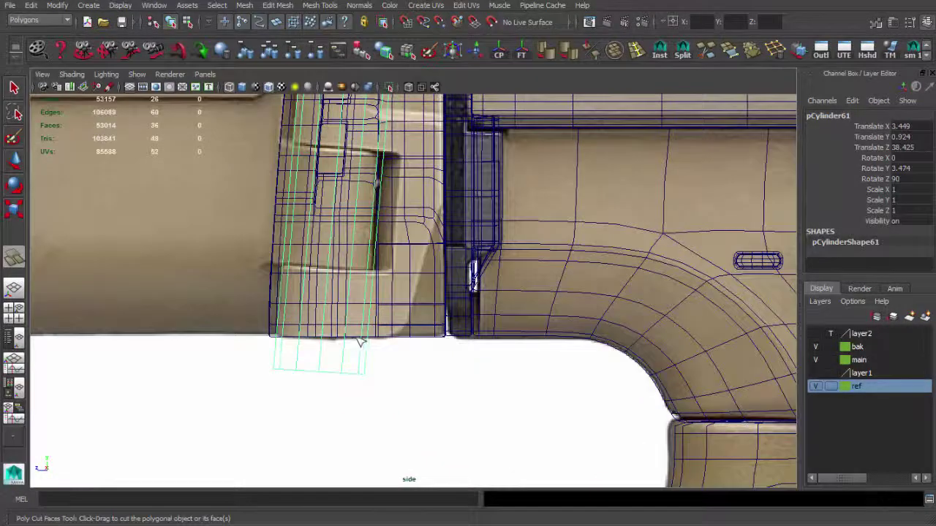
pyautogui.keyDown('alt'); pyautogui.moveTo(380, 342); pyautogui.dragTo(376, 319, button='middle'); pyautogui.keyUp('alt')
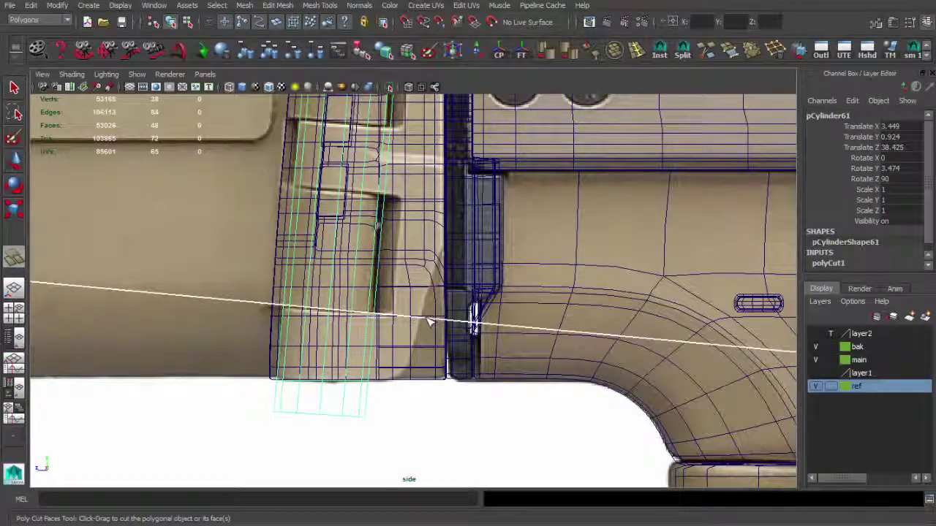
pyautogui.keyDown('alt'); pyautogui.moveTo(413, 261); pyautogui.dragTo(382, 236, button='middle'); pyautogui.keyUp('alt')
pyautogui.moveTo(382, 236); pyautogui.dragTo(429, 242)
pyautogui.keyDown('alt'); pyautogui.moveTo(428, 242); pyautogui.dragTo(404, 263, button='middle'); pyautogui.keyUp('alt')
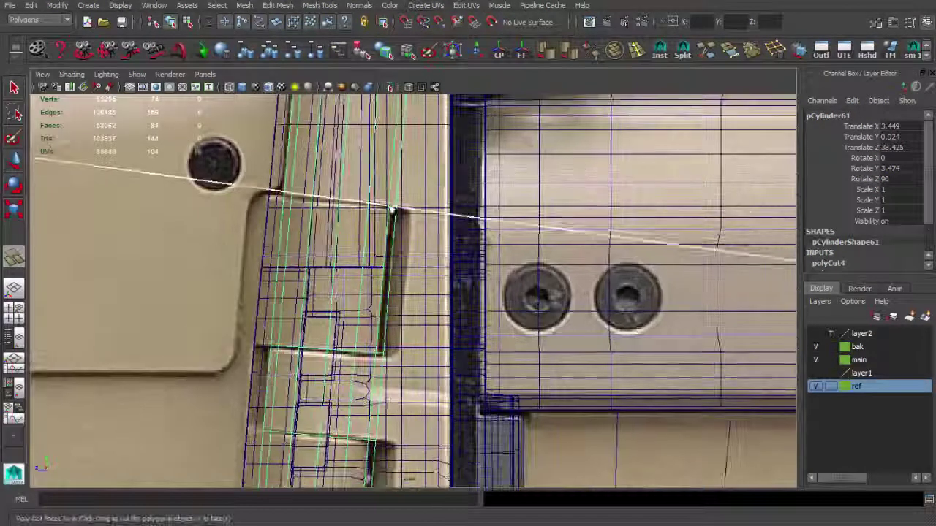
pyautogui.moveTo(391, 209); pyautogui.dragTo(455, 214)
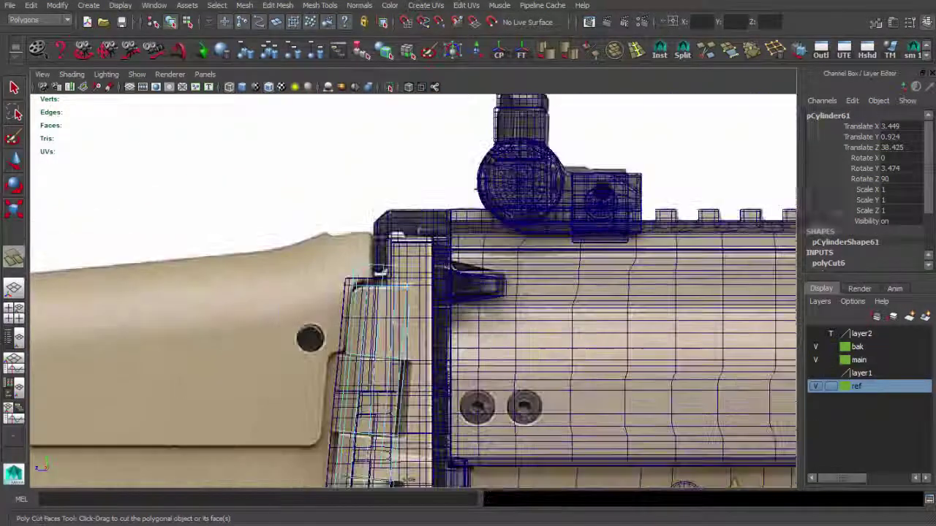
# Select the face bands between the cuts to split the cylinder into three knuckle sections
pyautogui.press('q')
pyautogui.moveTo(356, 202); pyautogui.dragTo(435, 329, button='right')
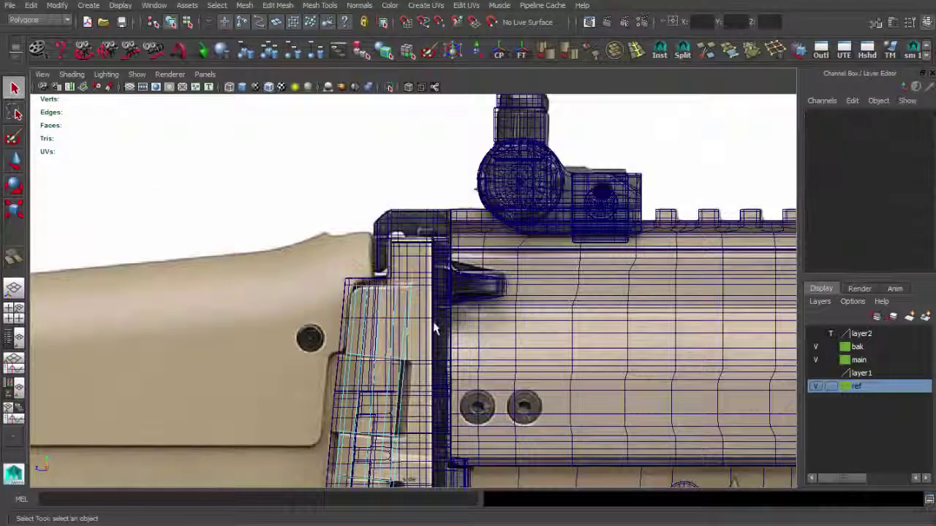
pyautogui.click(409, 291)
pyautogui.scroll(2, 397, 344)
pyautogui.scroll(1, 380, 229)
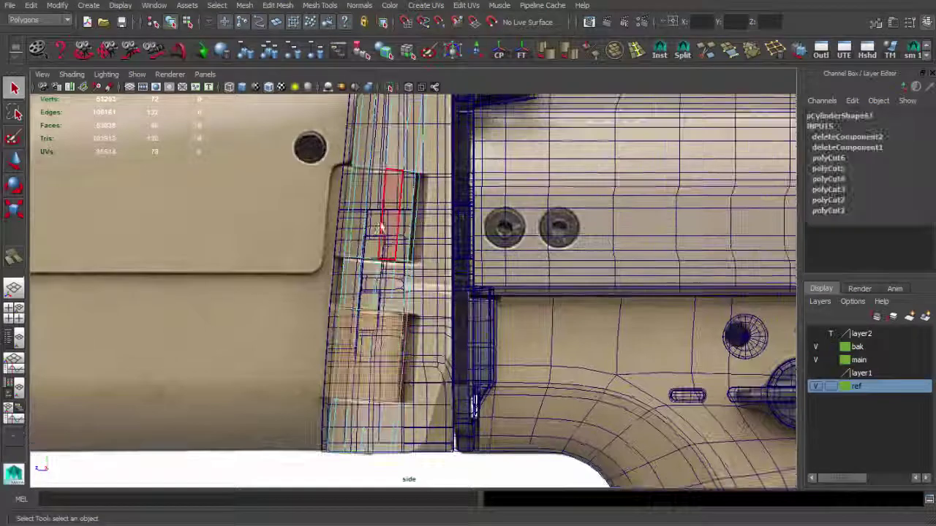
pyautogui.press('F8')
pyautogui.press('w')
pyautogui.scroll(-5, 384, 242)
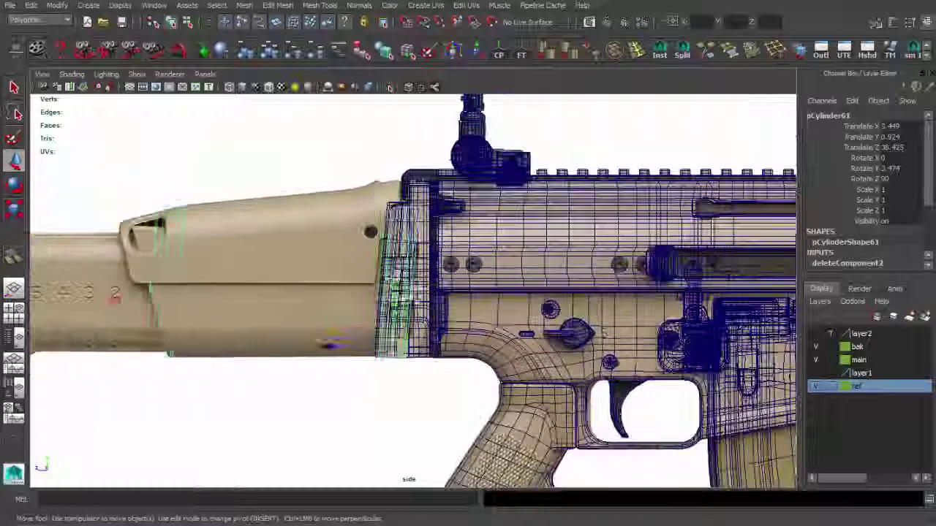
pyautogui.scroll(3, 414, 264)
pyautogui.scroll(2, 417, 278)
pyautogui.press('F8')
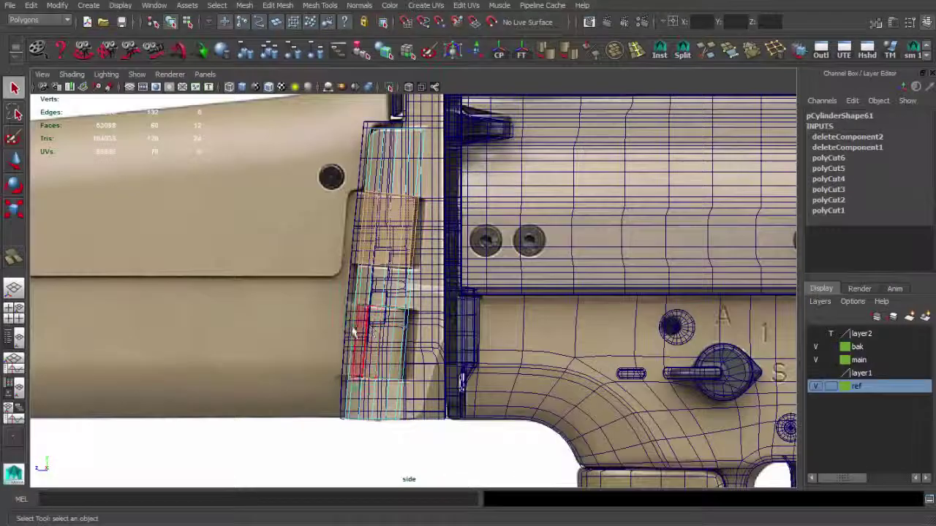
pyautogui.press('q')
# Inspect the three knuckles from a shaded rear-underside perspective and select the end-plate panel
pyautogui.scroll(2, 437, 307)
pyautogui.scroll(-3, 420, 270)
pyautogui.scroll(-1, 424, 271)
pyautogui.moveTo(424, 271)
pyautogui.keyDown('alt'); pyautogui.mouseDown()
pyautogui.moveTo(410, 265)
pyautogui.moveTo(491, 197)
pyautogui.moveTo(498, 227)
pyautogui.mouseUp(); pyautogui.keyUp('alt')
pyautogui.press('F8')
pyautogui.press('w')
pyautogui.scroll(3, 627, 273)
pyautogui.moveTo(627, 274)
pyautogui.keyDown('alt'); pyautogui.mouseDown()
pyautogui.moveTo(532, 256)
pyautogui.moveTo(369, 269)
pyautogui.moveTo(656, 309)
pyautogui.mouseUp(); pyautogui.keyUp('alt')
pyautogui.click(656, 309)
pyautogui.click(407, 232)
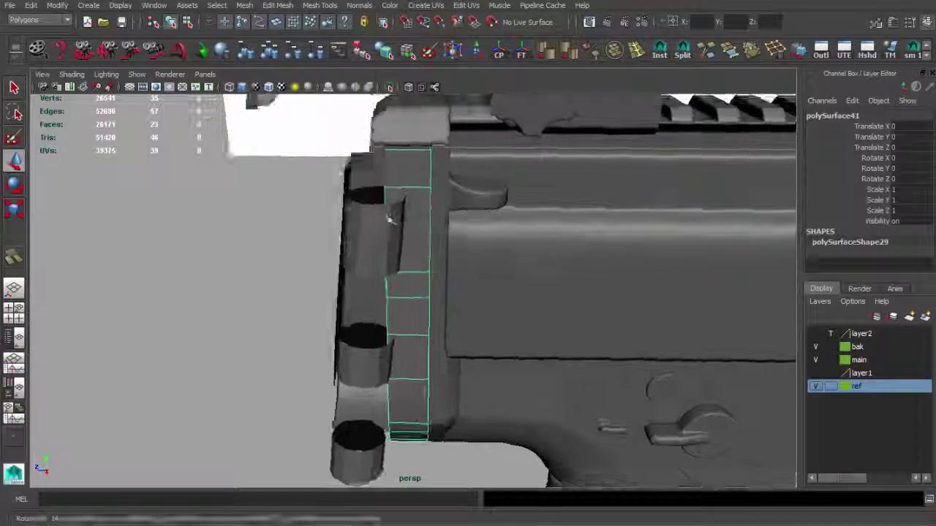